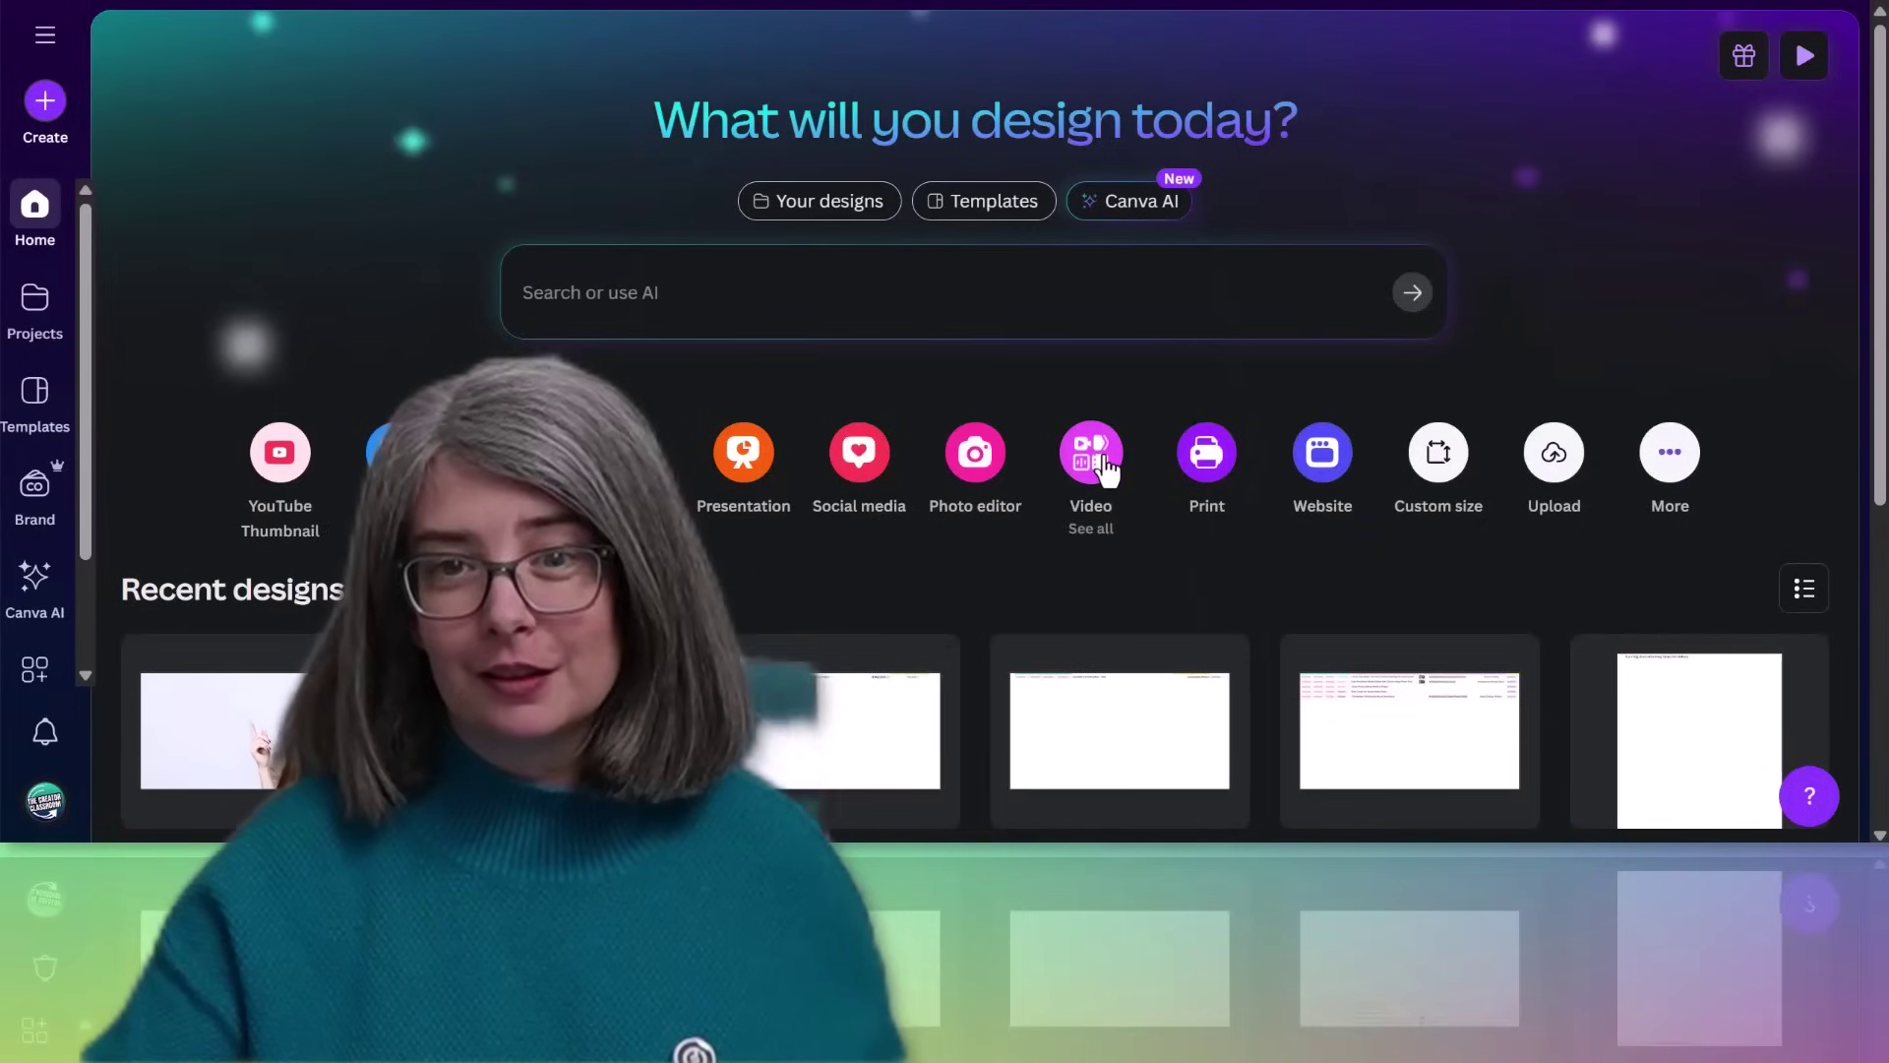
Step: Create a blank landscape video design and add the 20.2-second uploaded clip from Uploads > Videos
{"action": "left_click", "coordinate": [1112, 511]}
{"action": "left_click", "coordinate": [661, 356]}
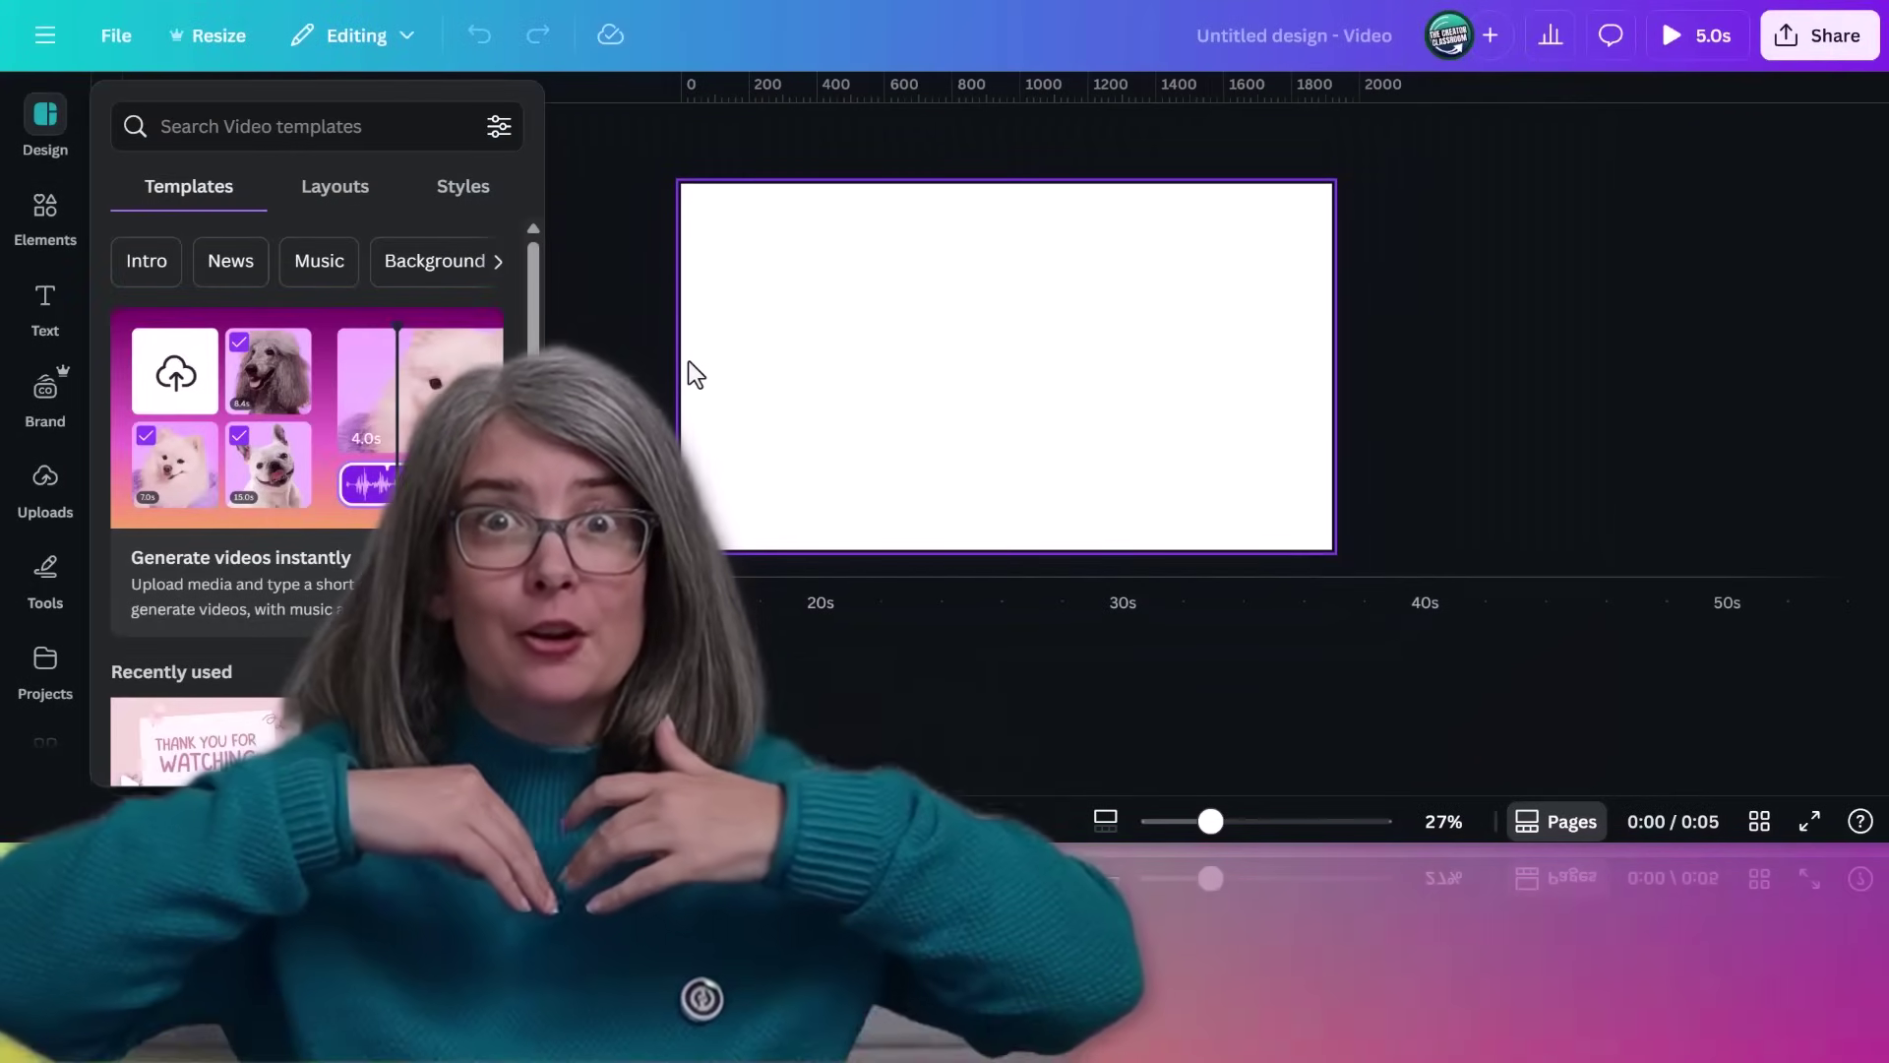
{"action": "left_click", "coordinate": [45, 504]}
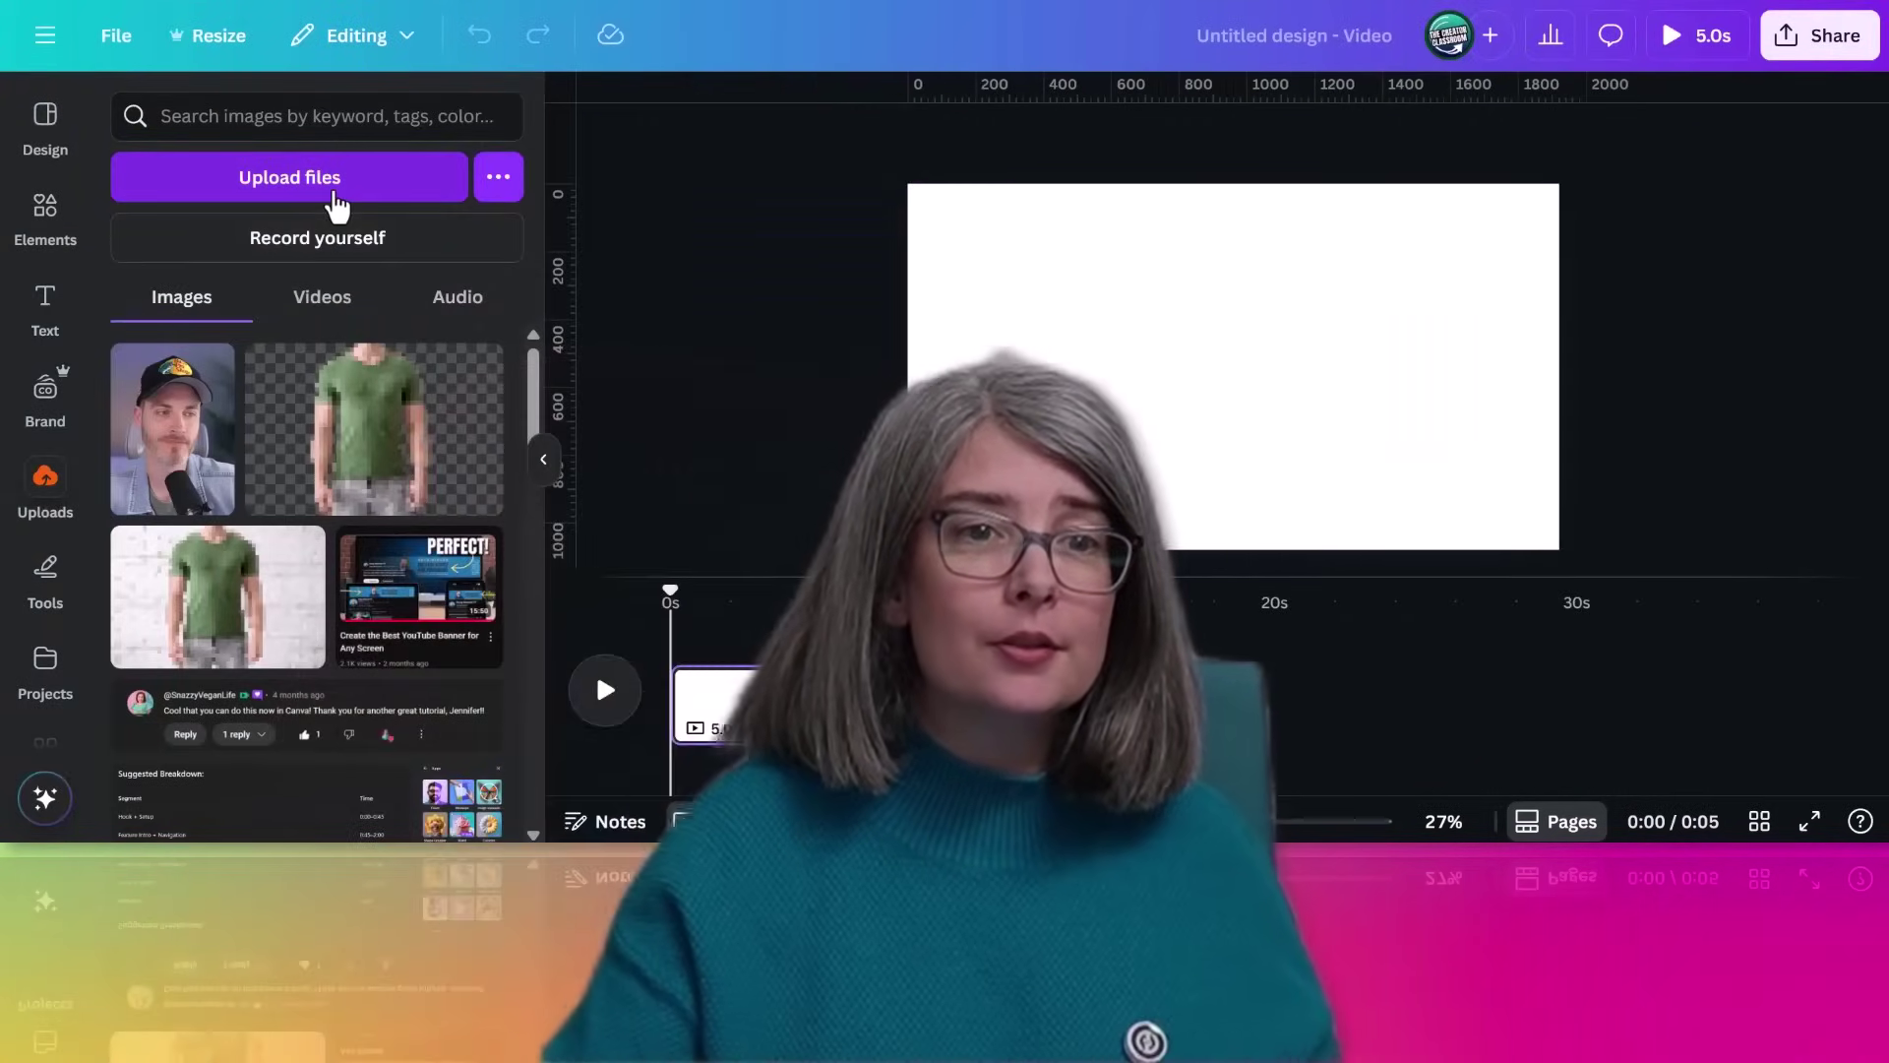
{"action": "left_click", "coordinate": [337, 205]}
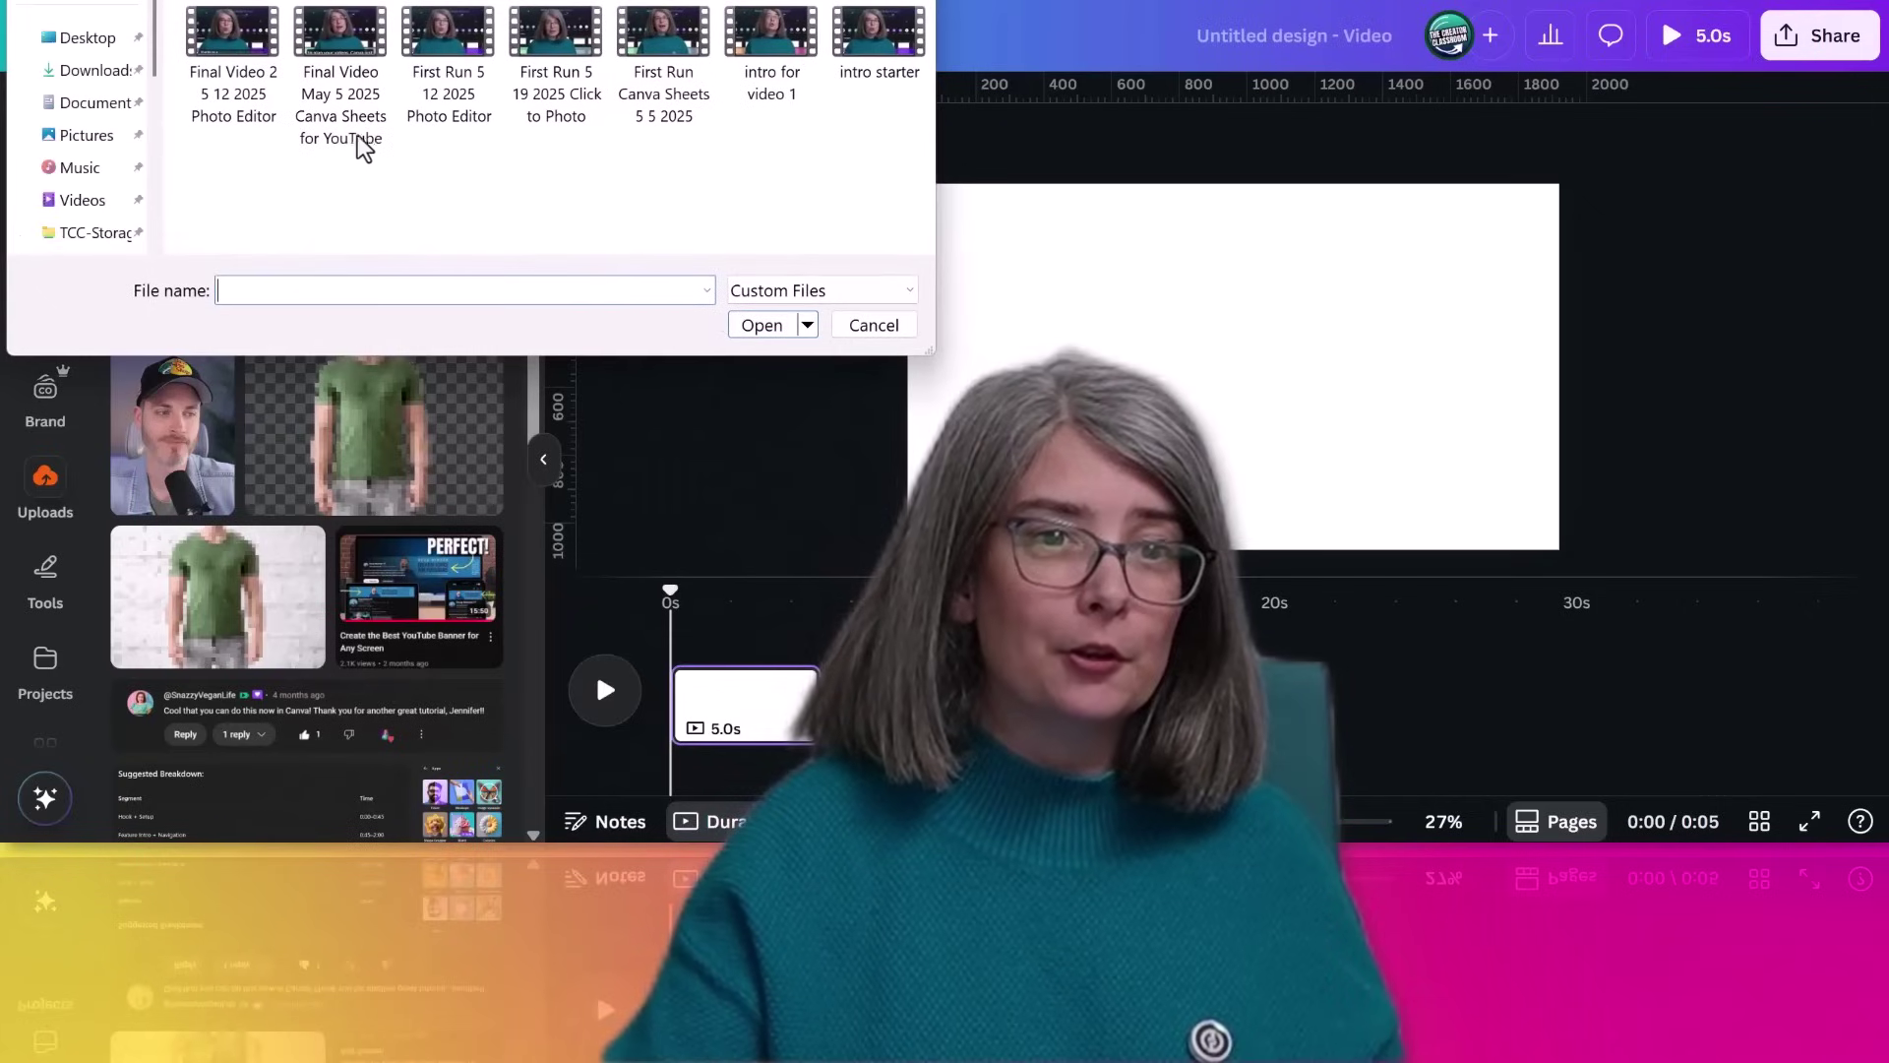
{"action": "left_click", "coordinate": [874, 325]}
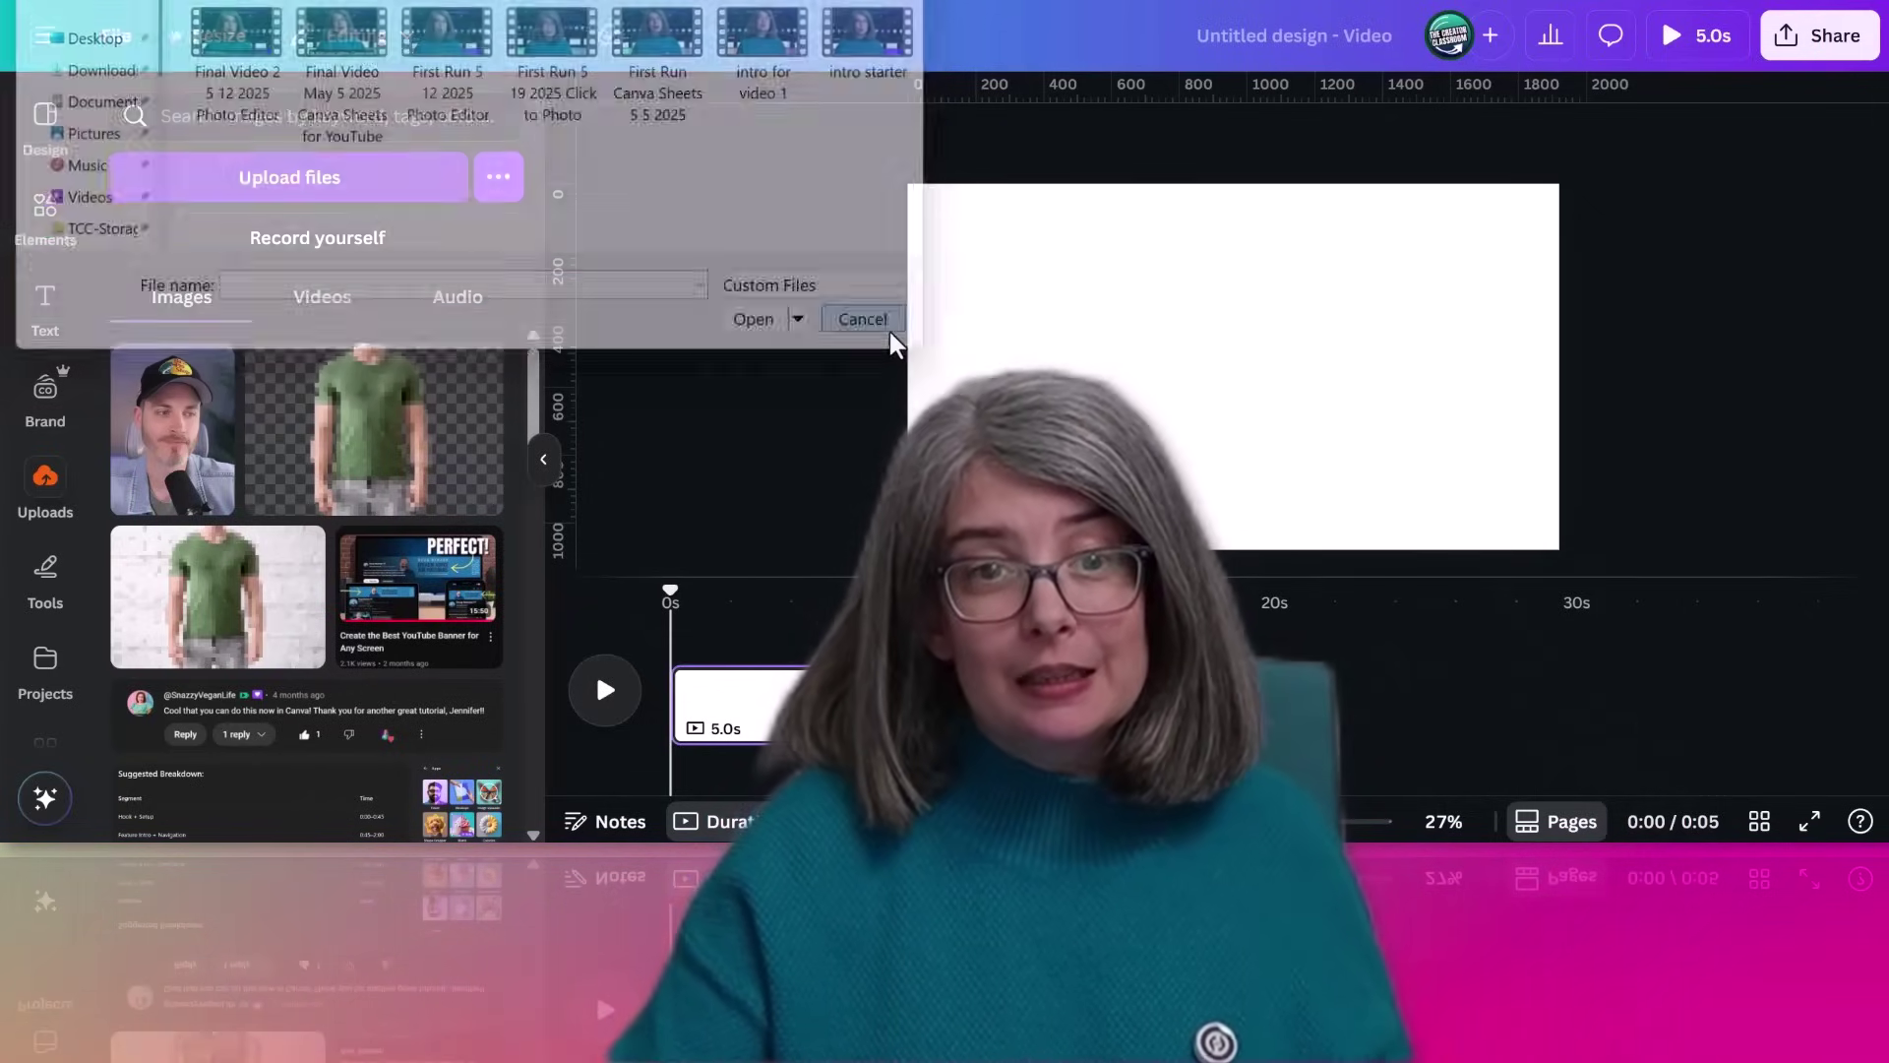
{"action": "left_click", "coordinate": [311, 301]}
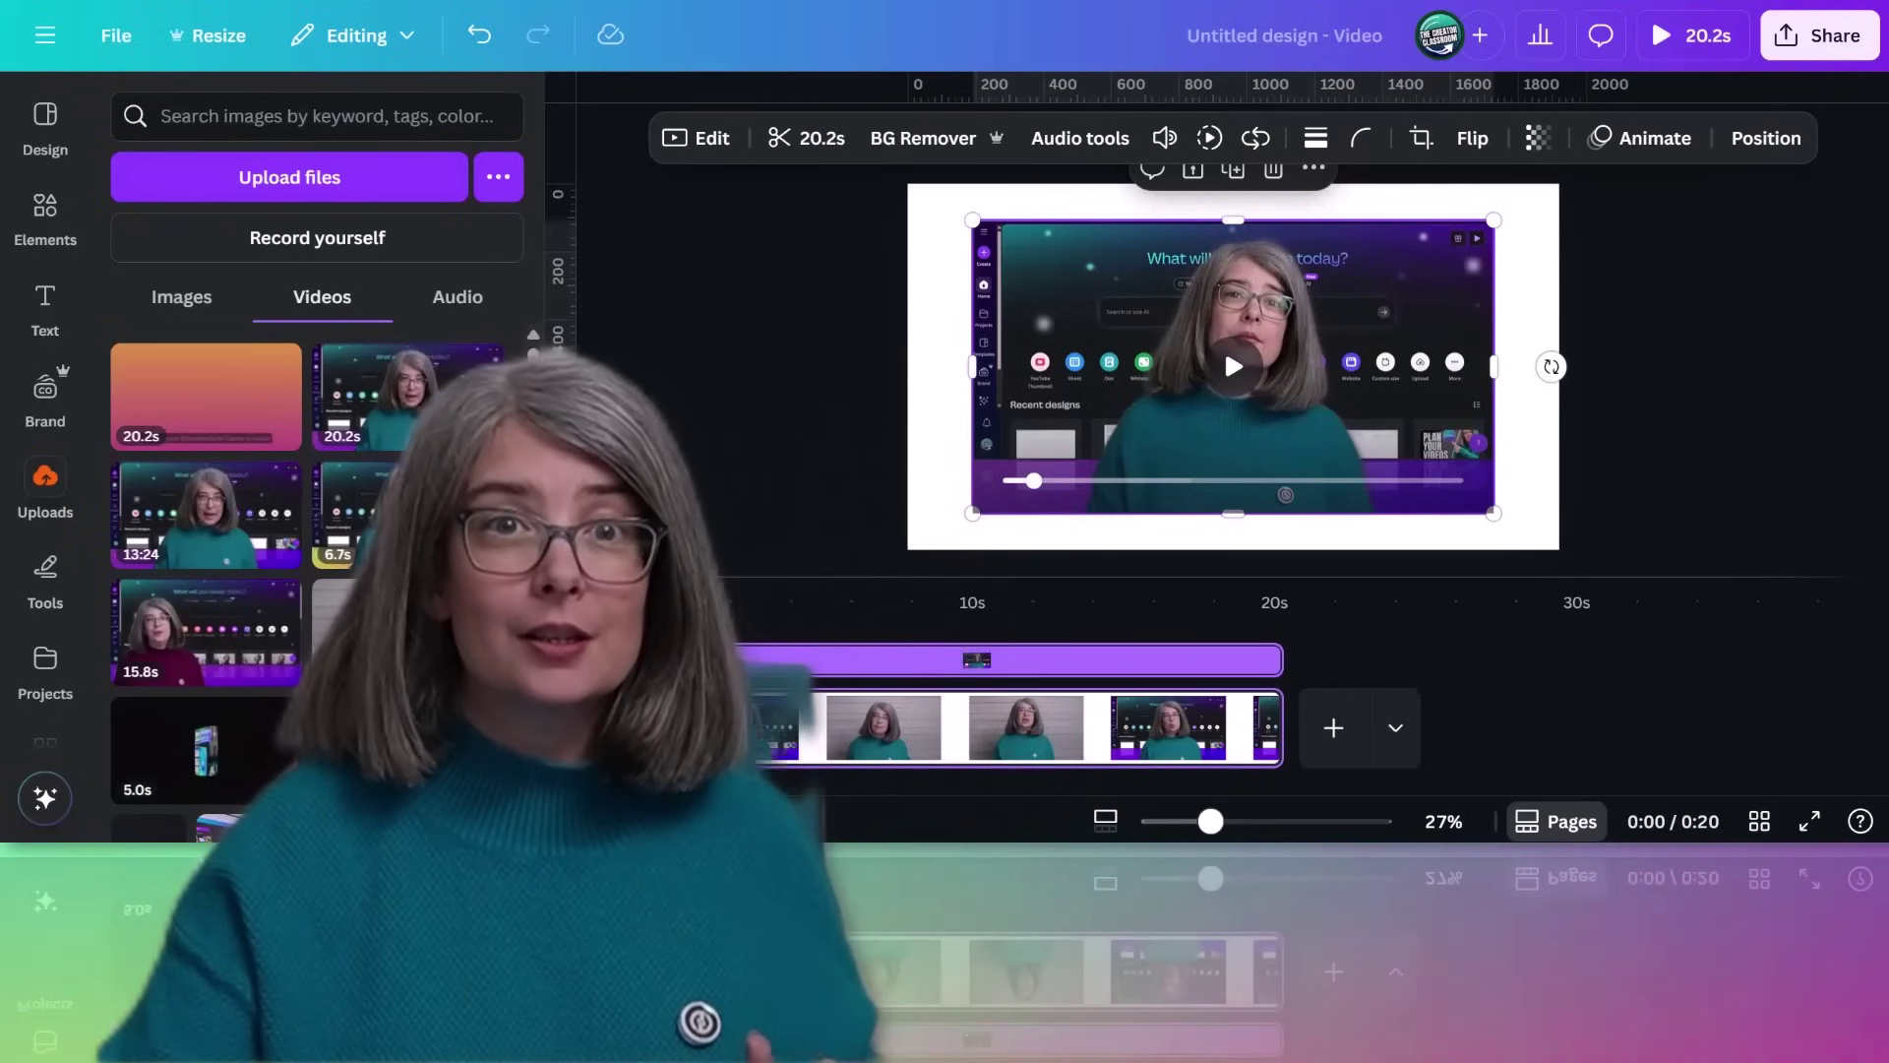
Step: Collapse the side panel and switch the timeline to the scrolling page view with Add page bar
{"action": "left_click", "coordinate": [543, 458]}
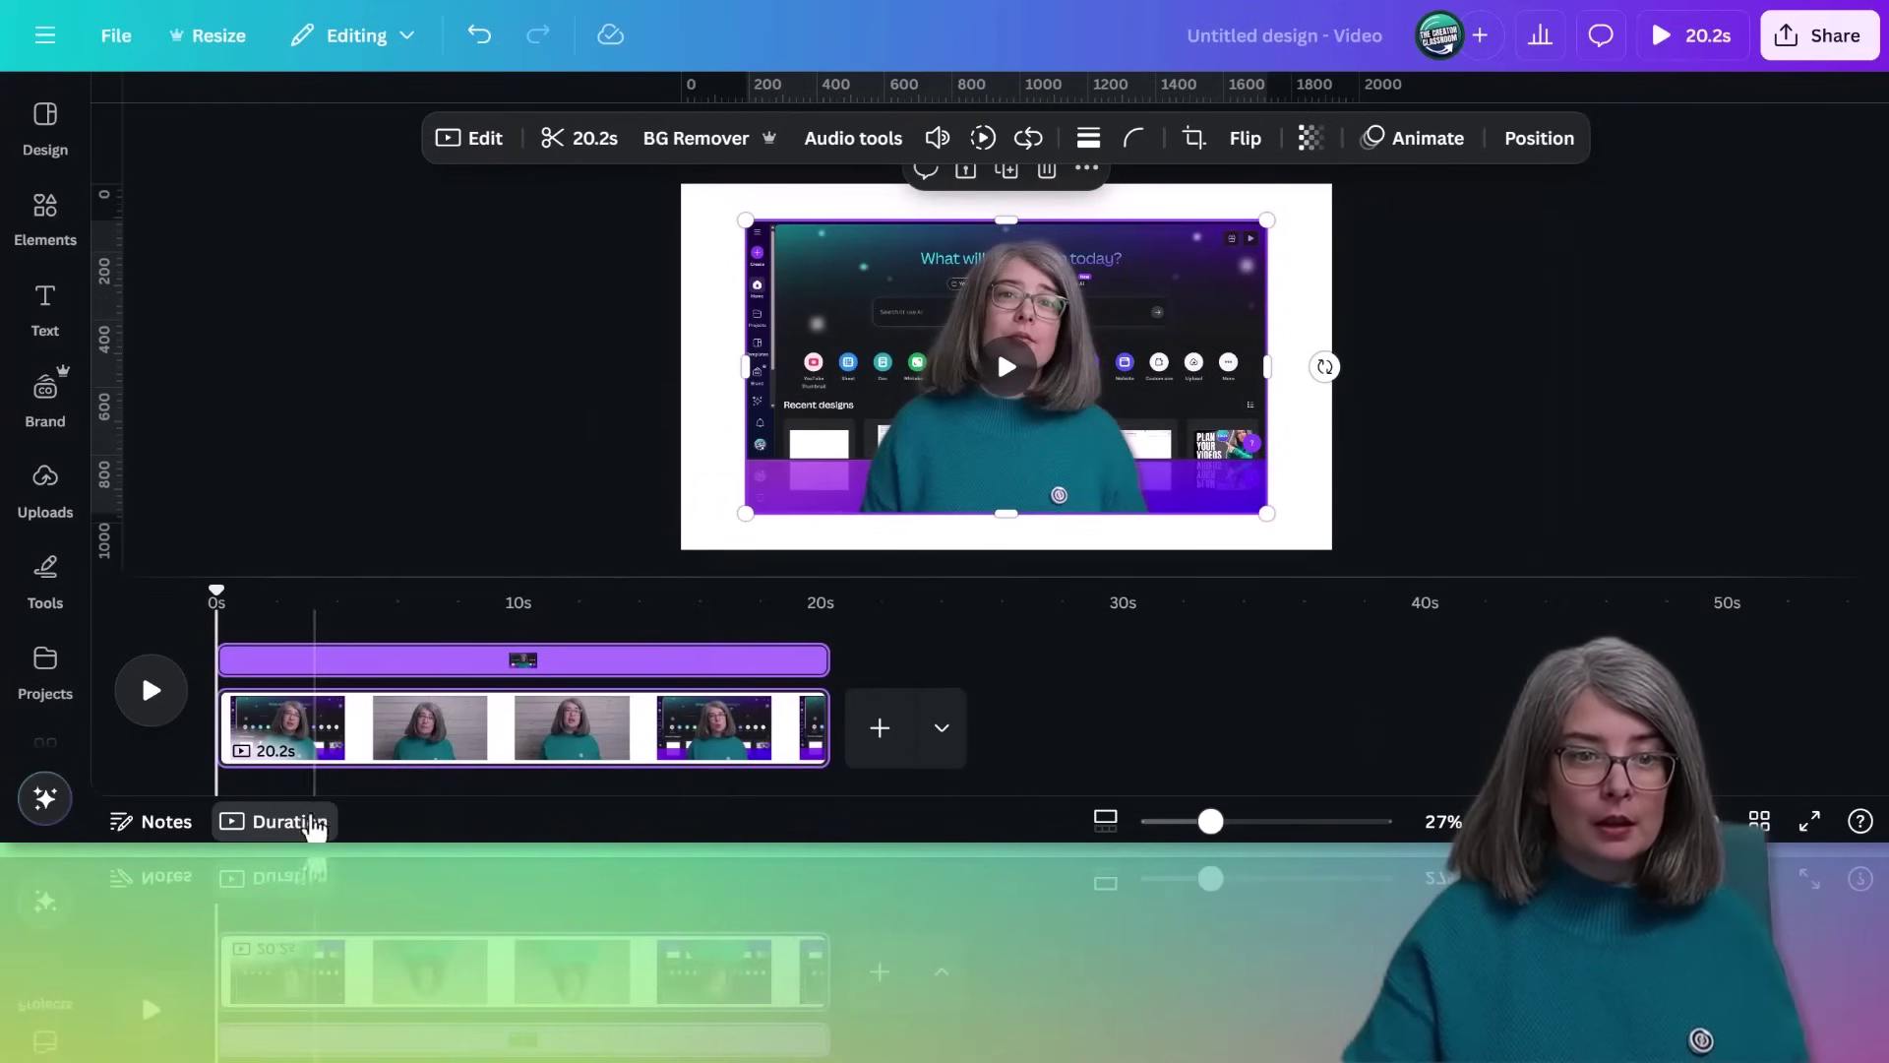
{"action": "left_click", "coordinate": [1635, 826]}
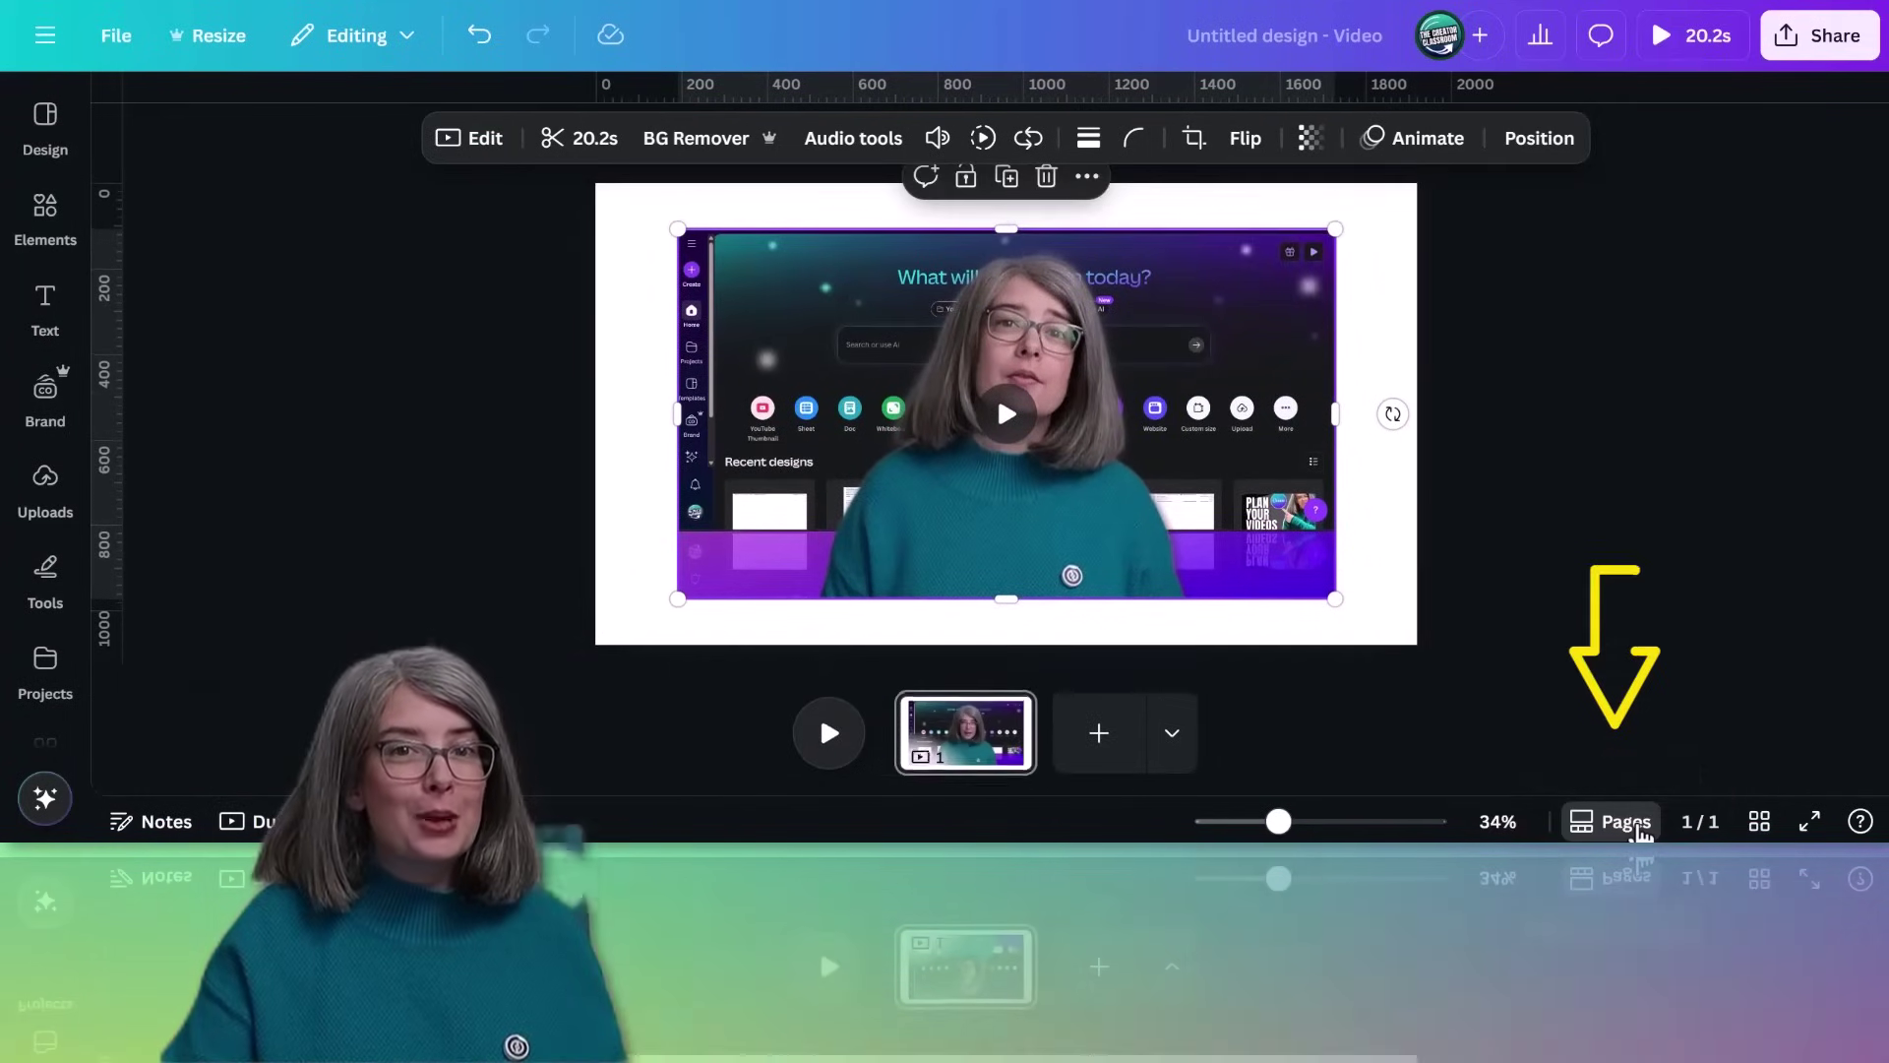
{"action": "left_click", "coordinate": [1626, 822]}
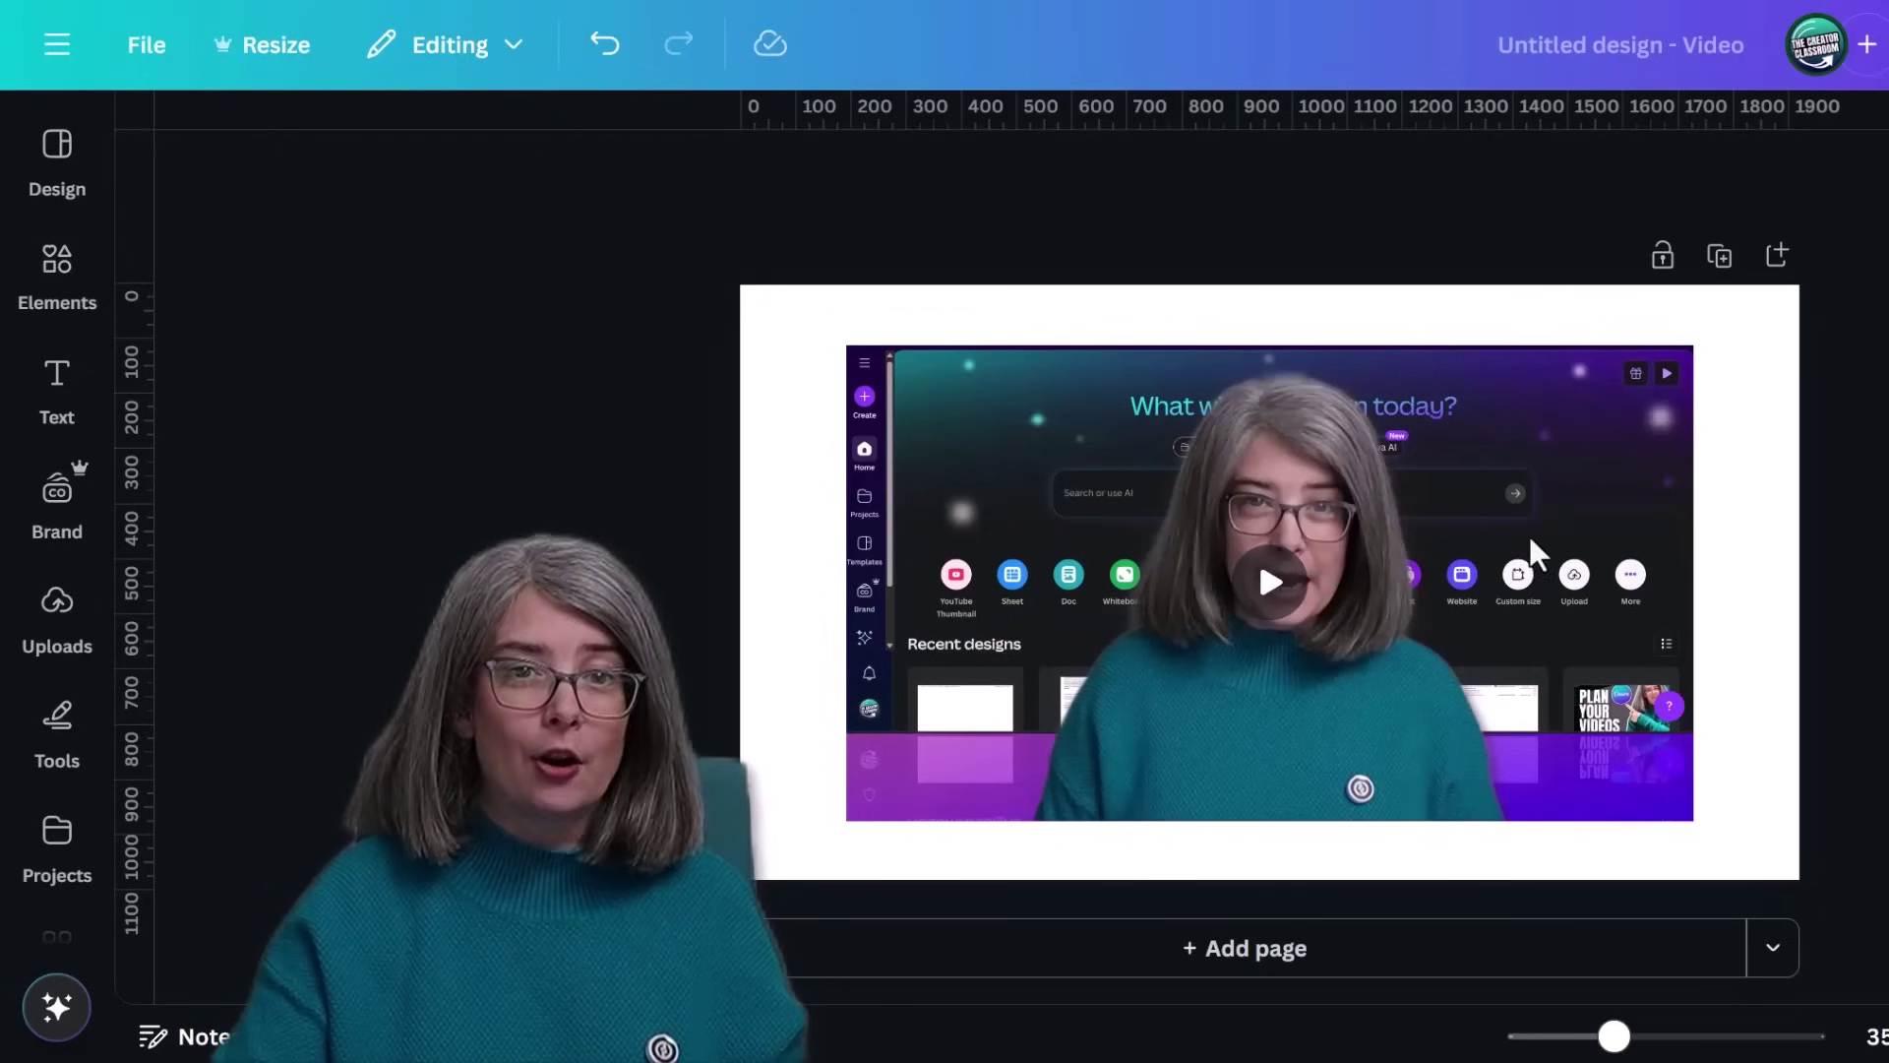
Step: Open the page's background colours, search 'purple' and try a purple swatch
{"action": "left_click", "coordinate": [1279, 312]}
{"action": "left_click", "coordinate": [1147, 178]}
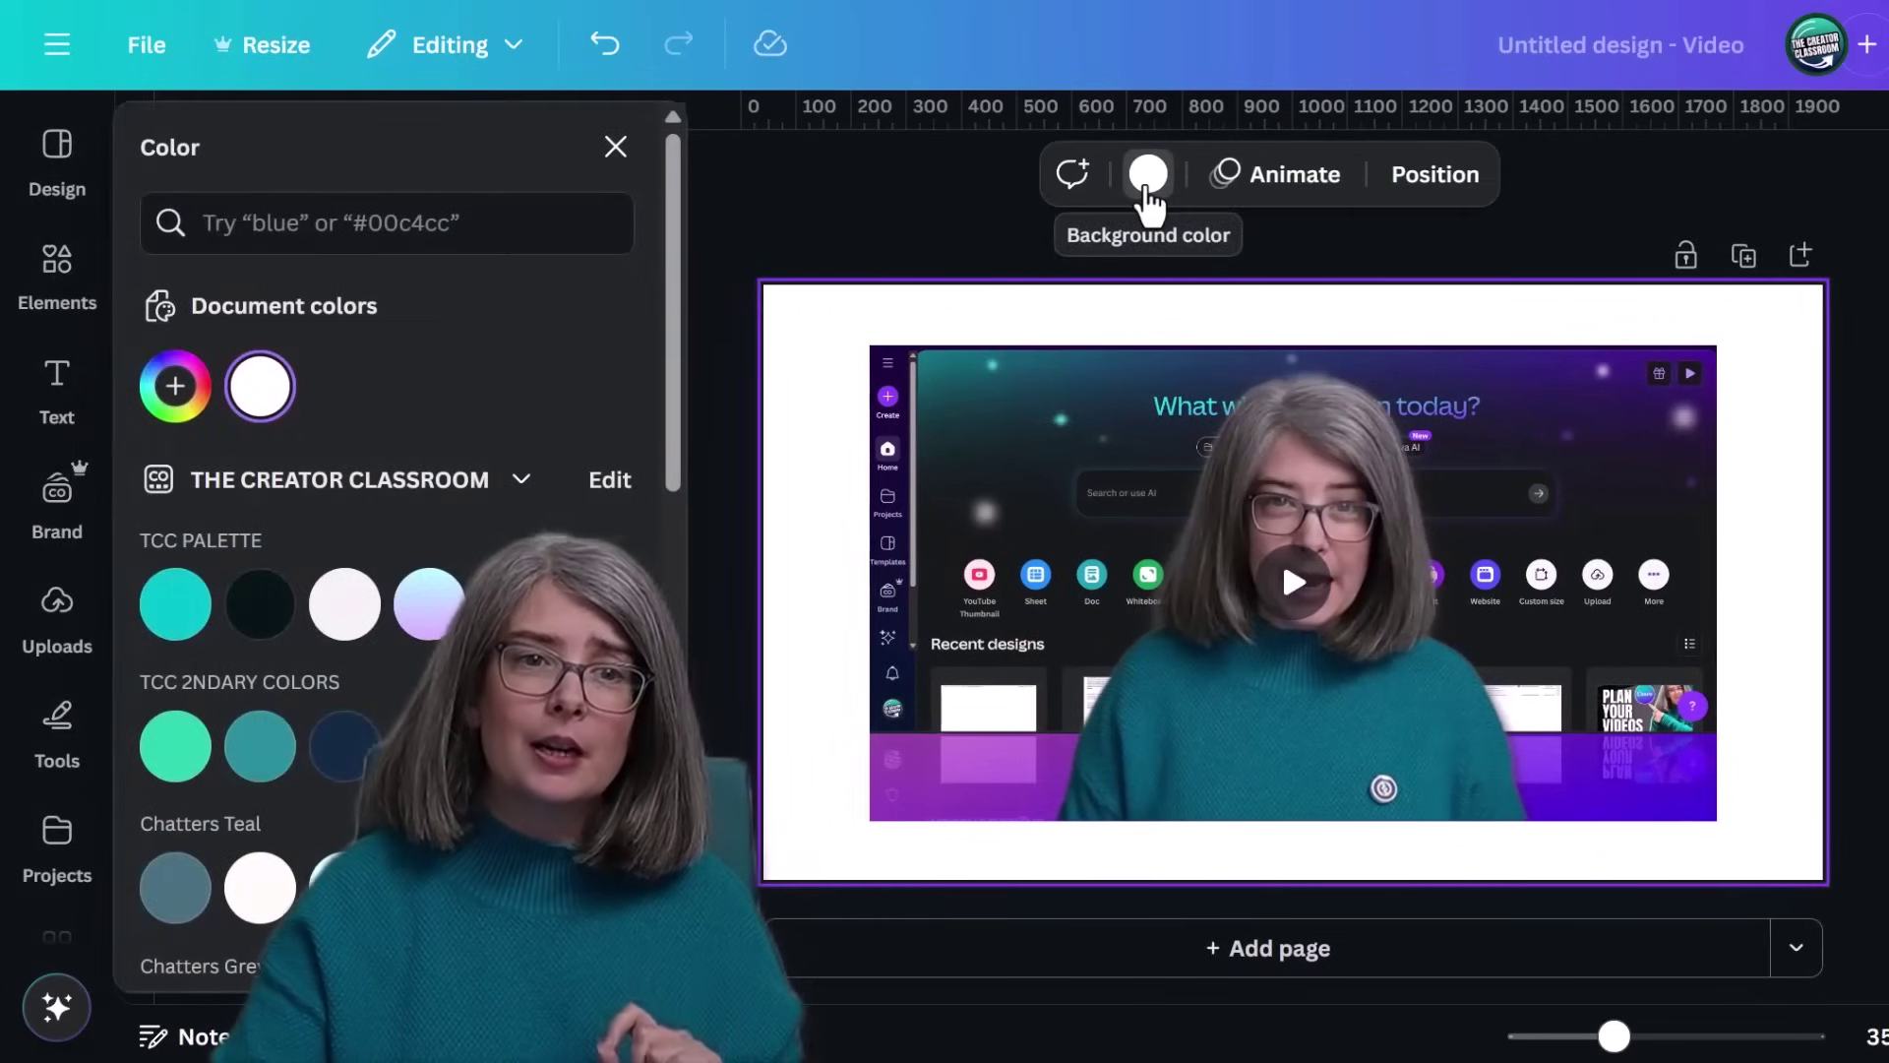
{"action": "left_click", "coordinate": [372, 223]}
{"action": "type", "text": "pur"}
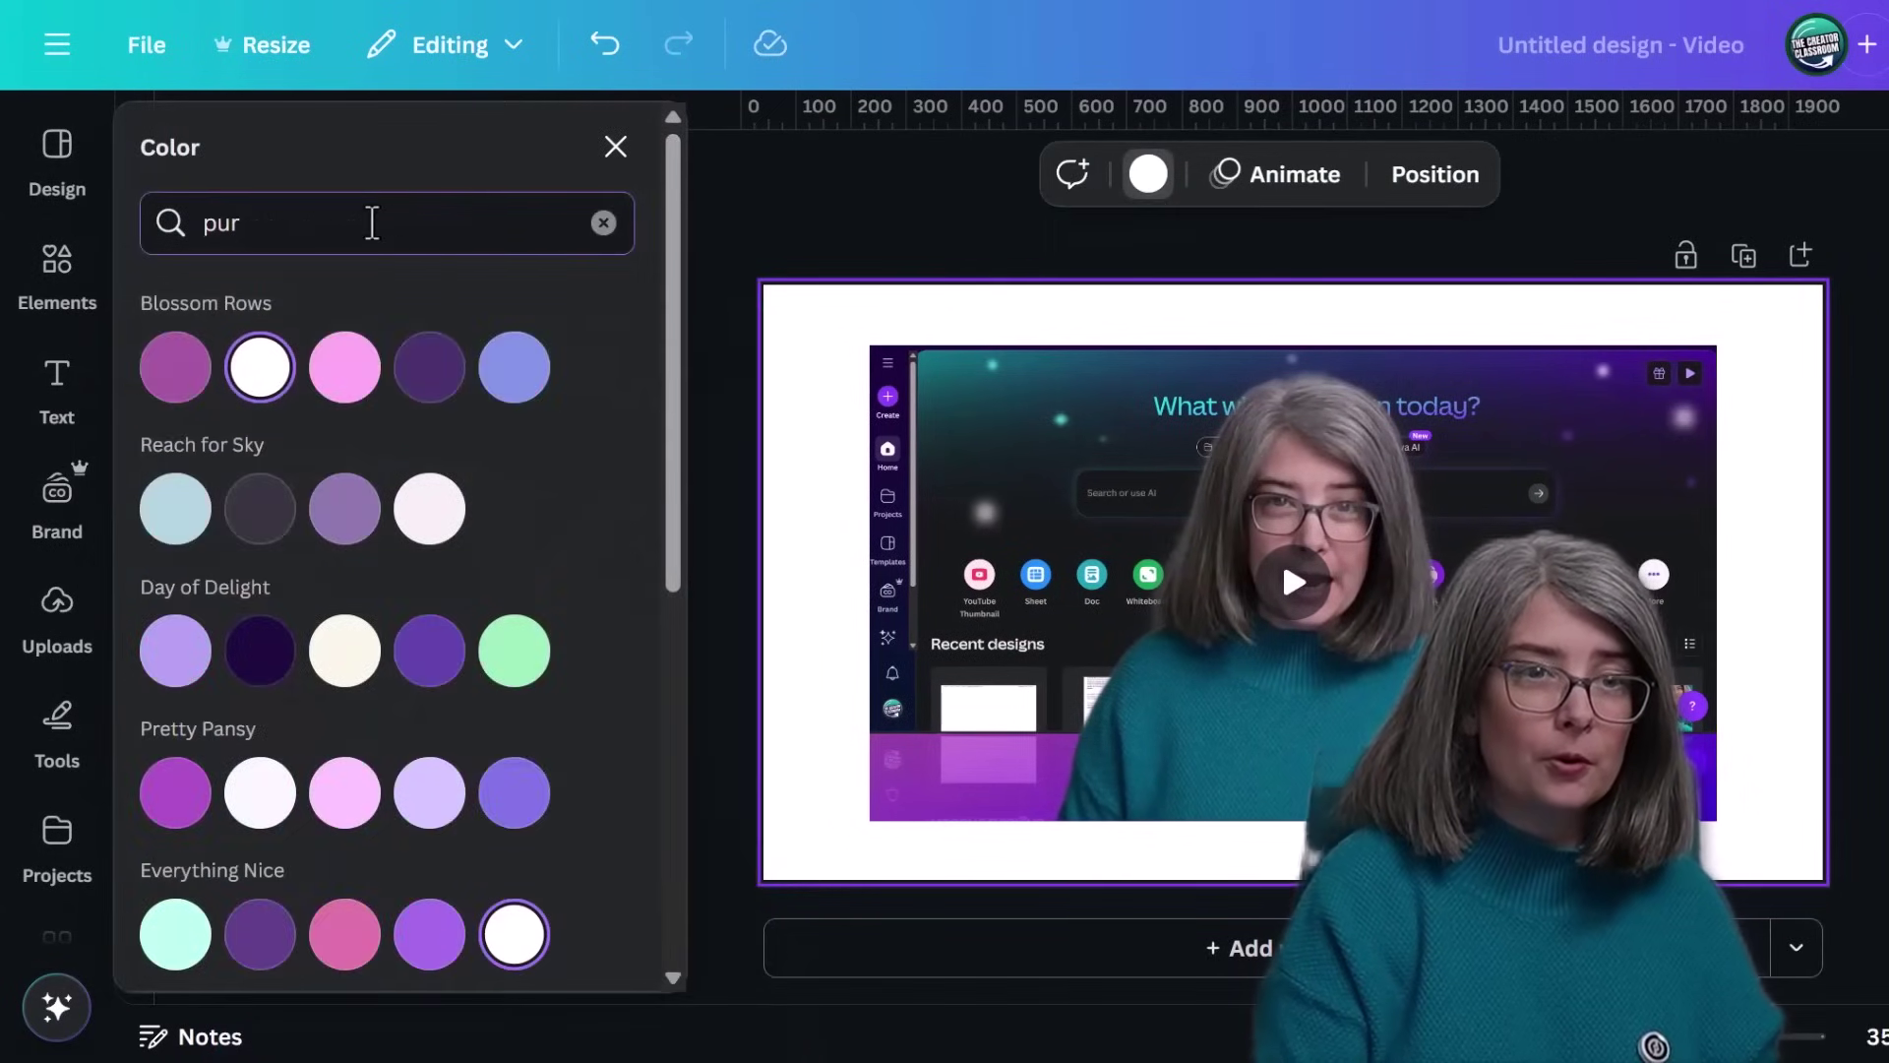
{"action": "type", "text": "ple"}
{"action": "left_click", "coordinate": [173, 394]}
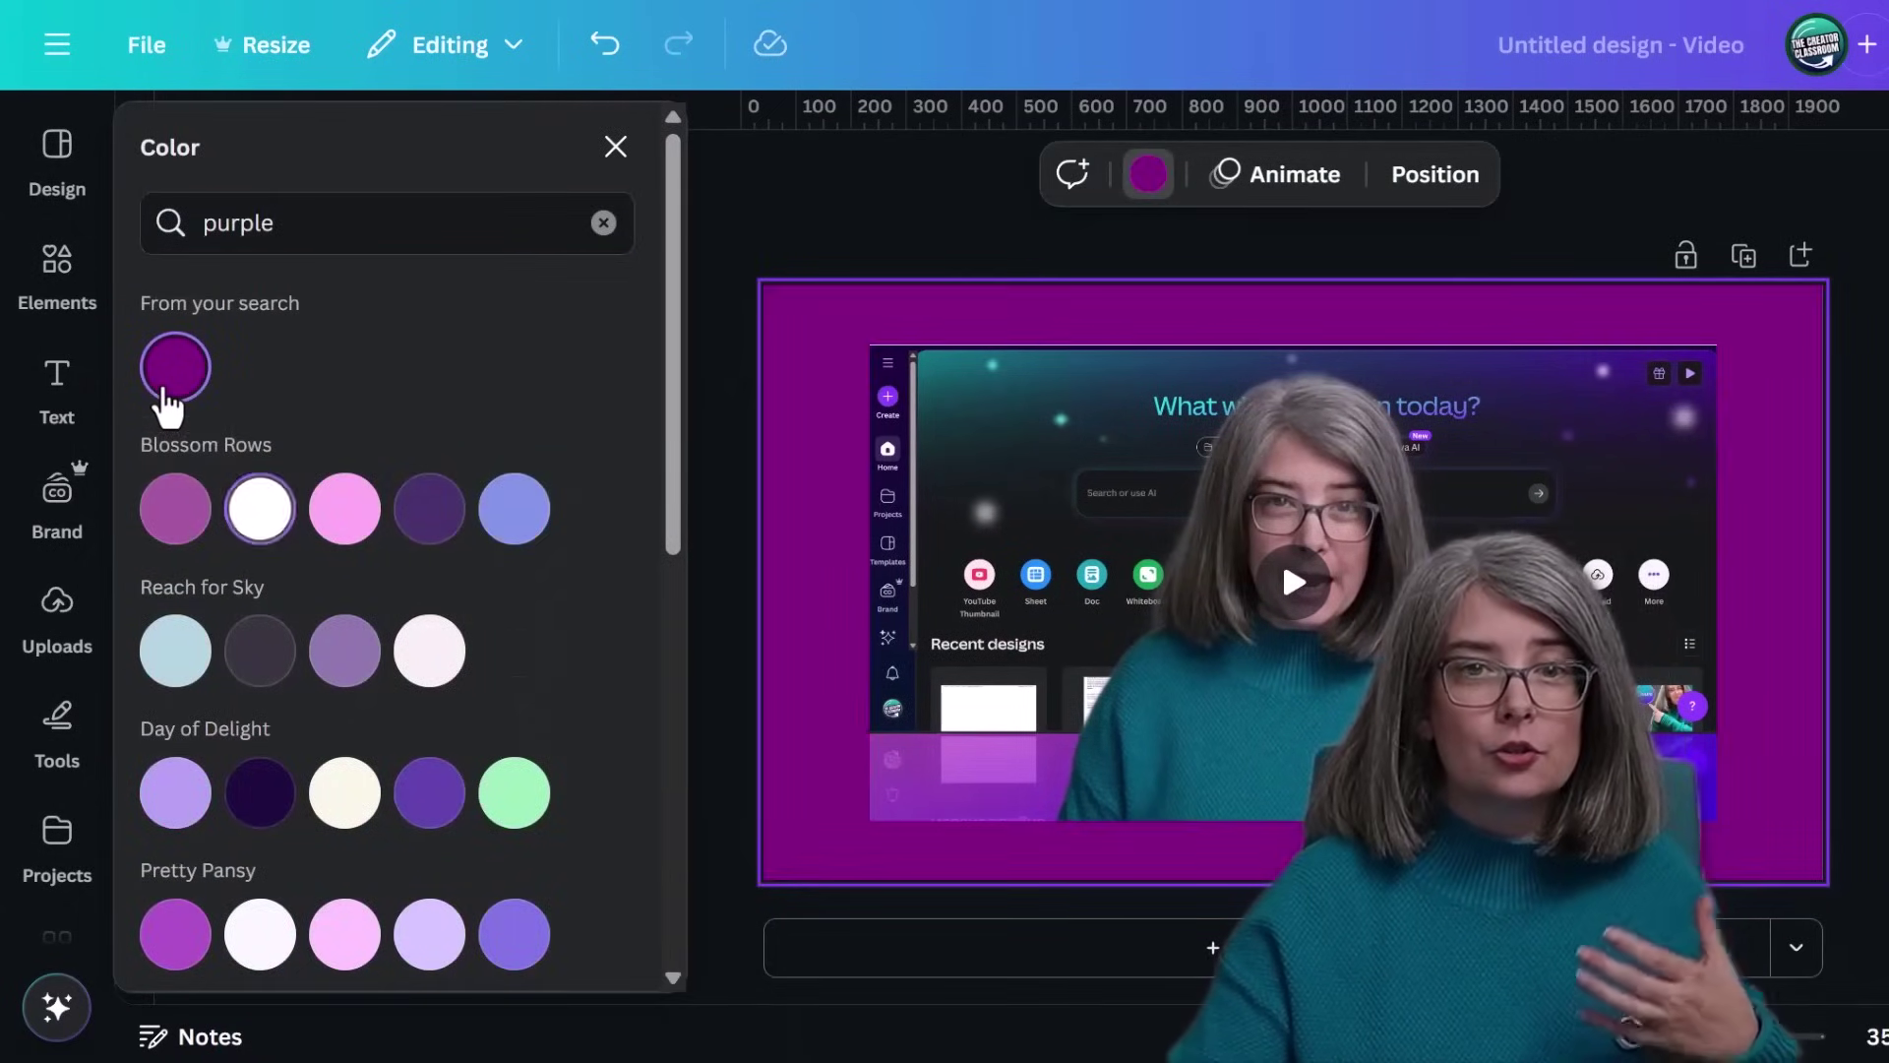
Step: Try black and the pink-to-purple gradient, then set the background back to white
{"action": "key", "text": "ctrl+a"}
{"action": "key", "text": "BackSpace"}
{"action": "left_click", "coordinate": [177, 366]}
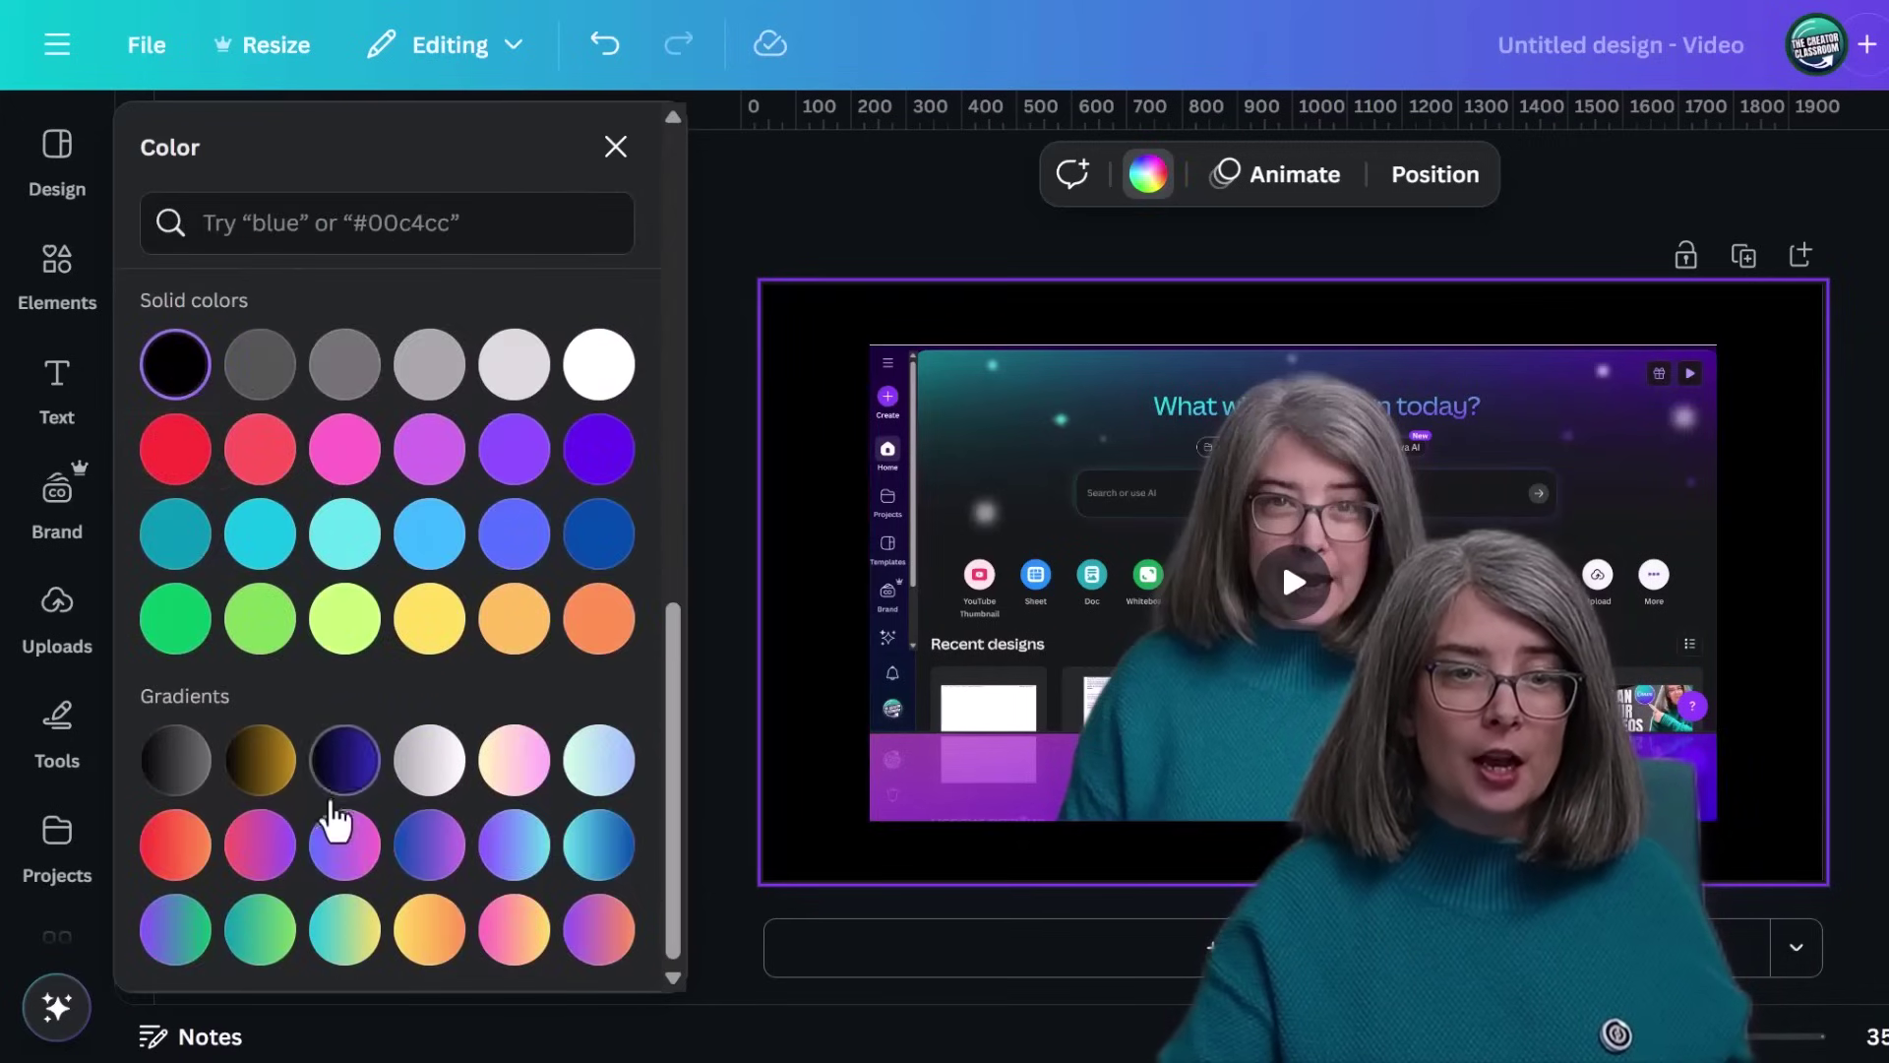
{"action": "left_click", "coordinate": [260, 848]}
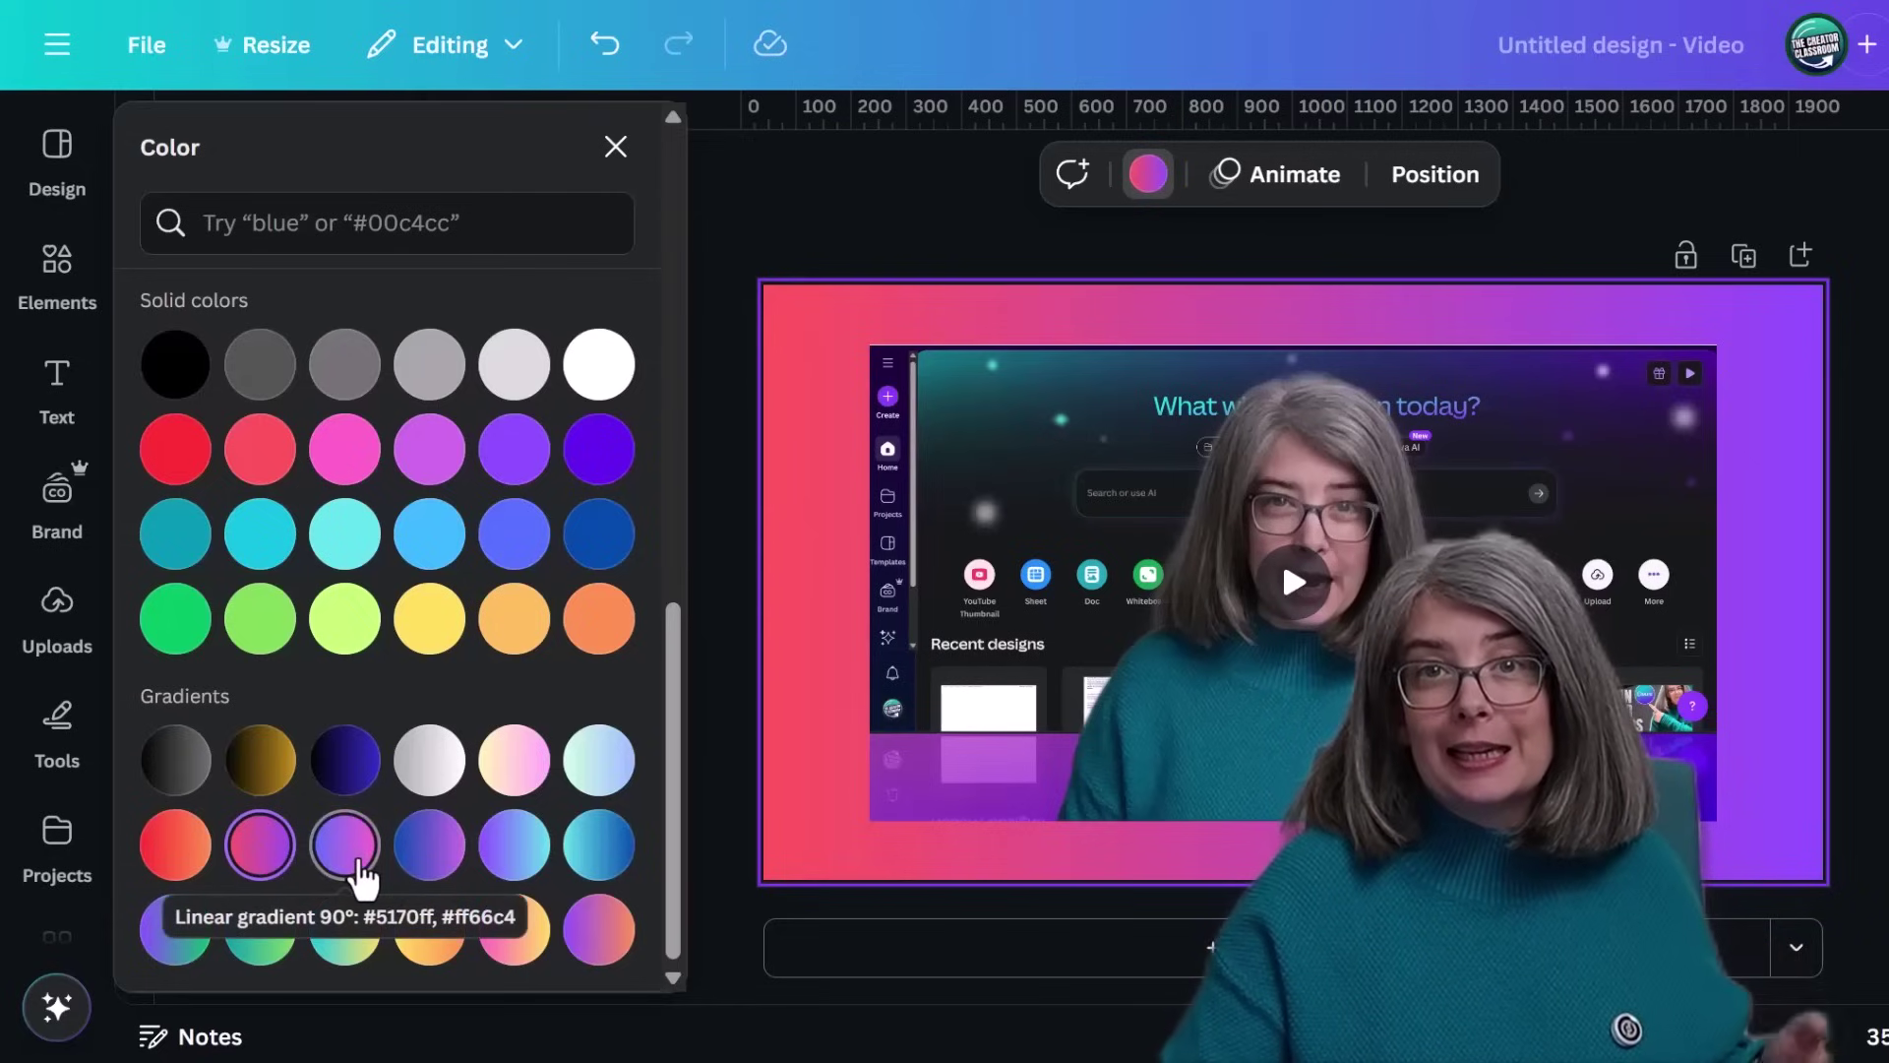
{"action": "scroll", "coordinate": [374, 871], "scroll_direction": "up", "scroll_amount": 10}
{"action": "left_click", "coordinate": [259, 385]}
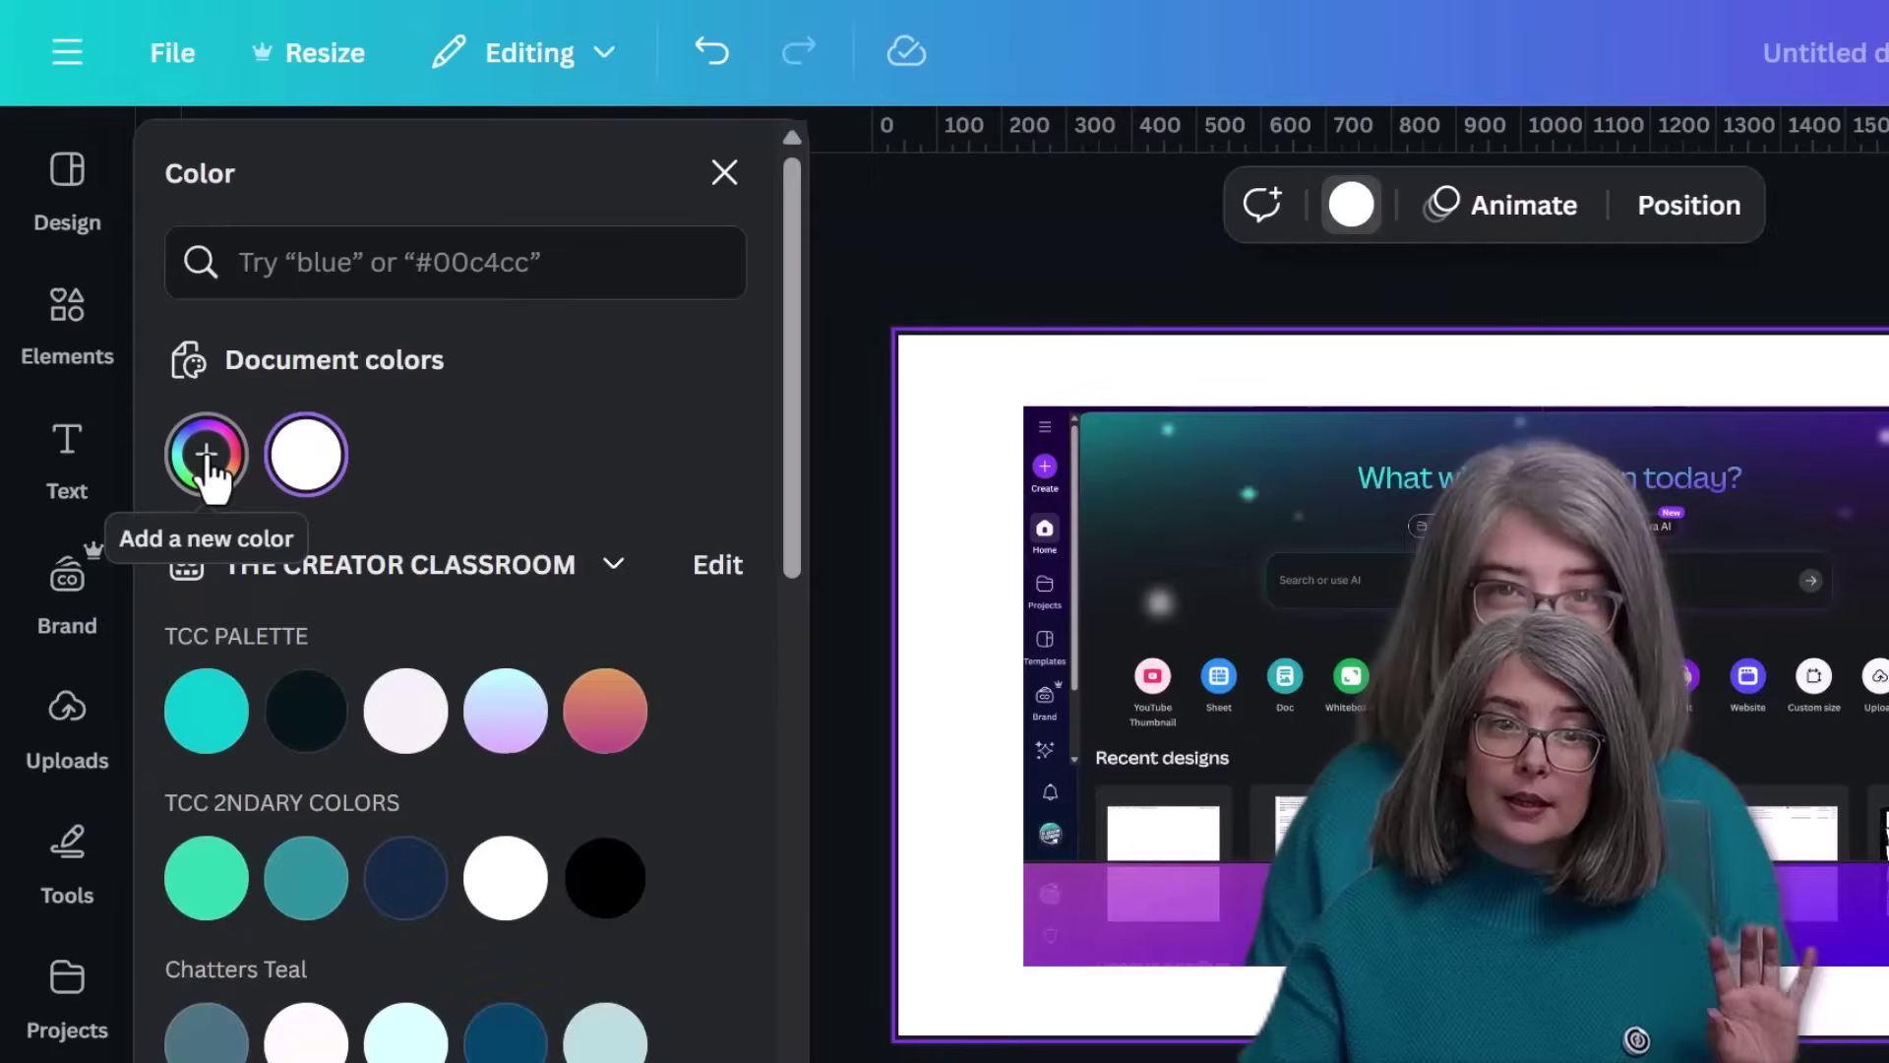
Step: Create a custom gradient with both stops sampled from the clip: #8D3BB2 and #4E13CE
{"action": "left_click", "coordinate": [139, 306]}
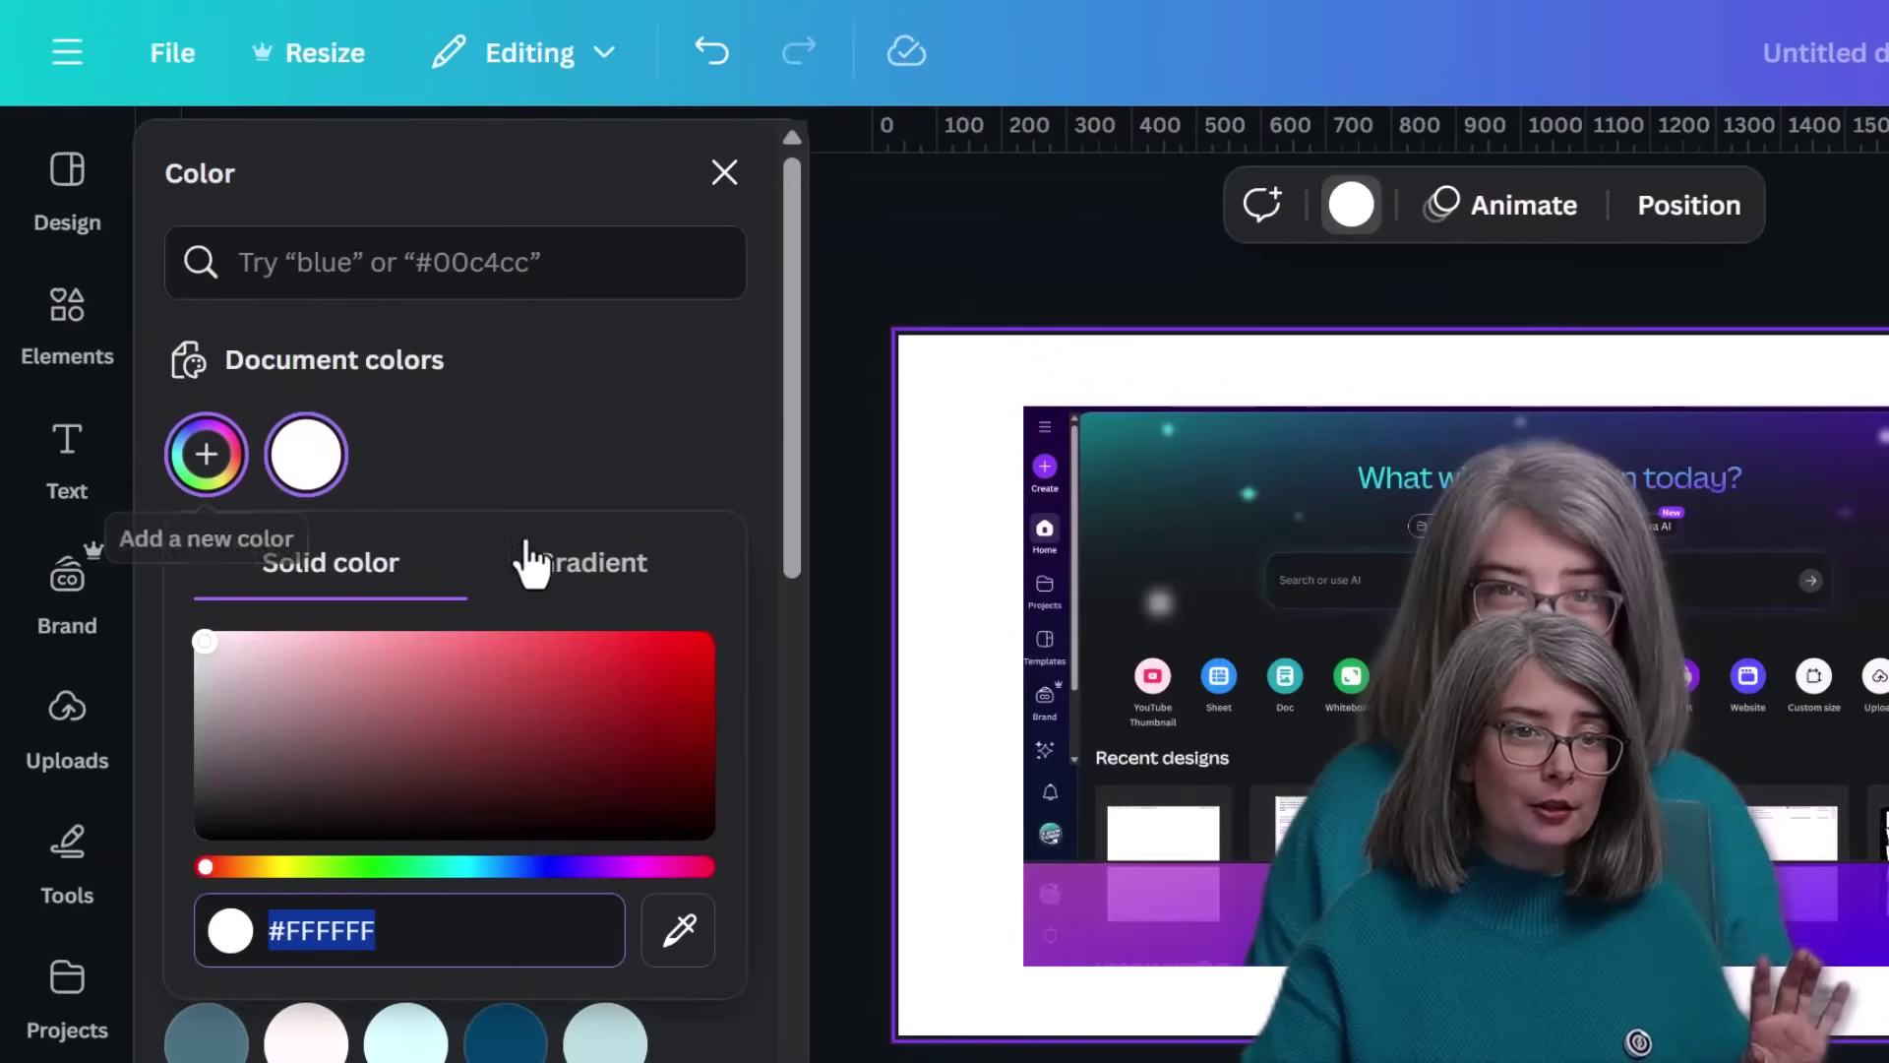
{"action": "left_click", "coordinate": [594, 580]}
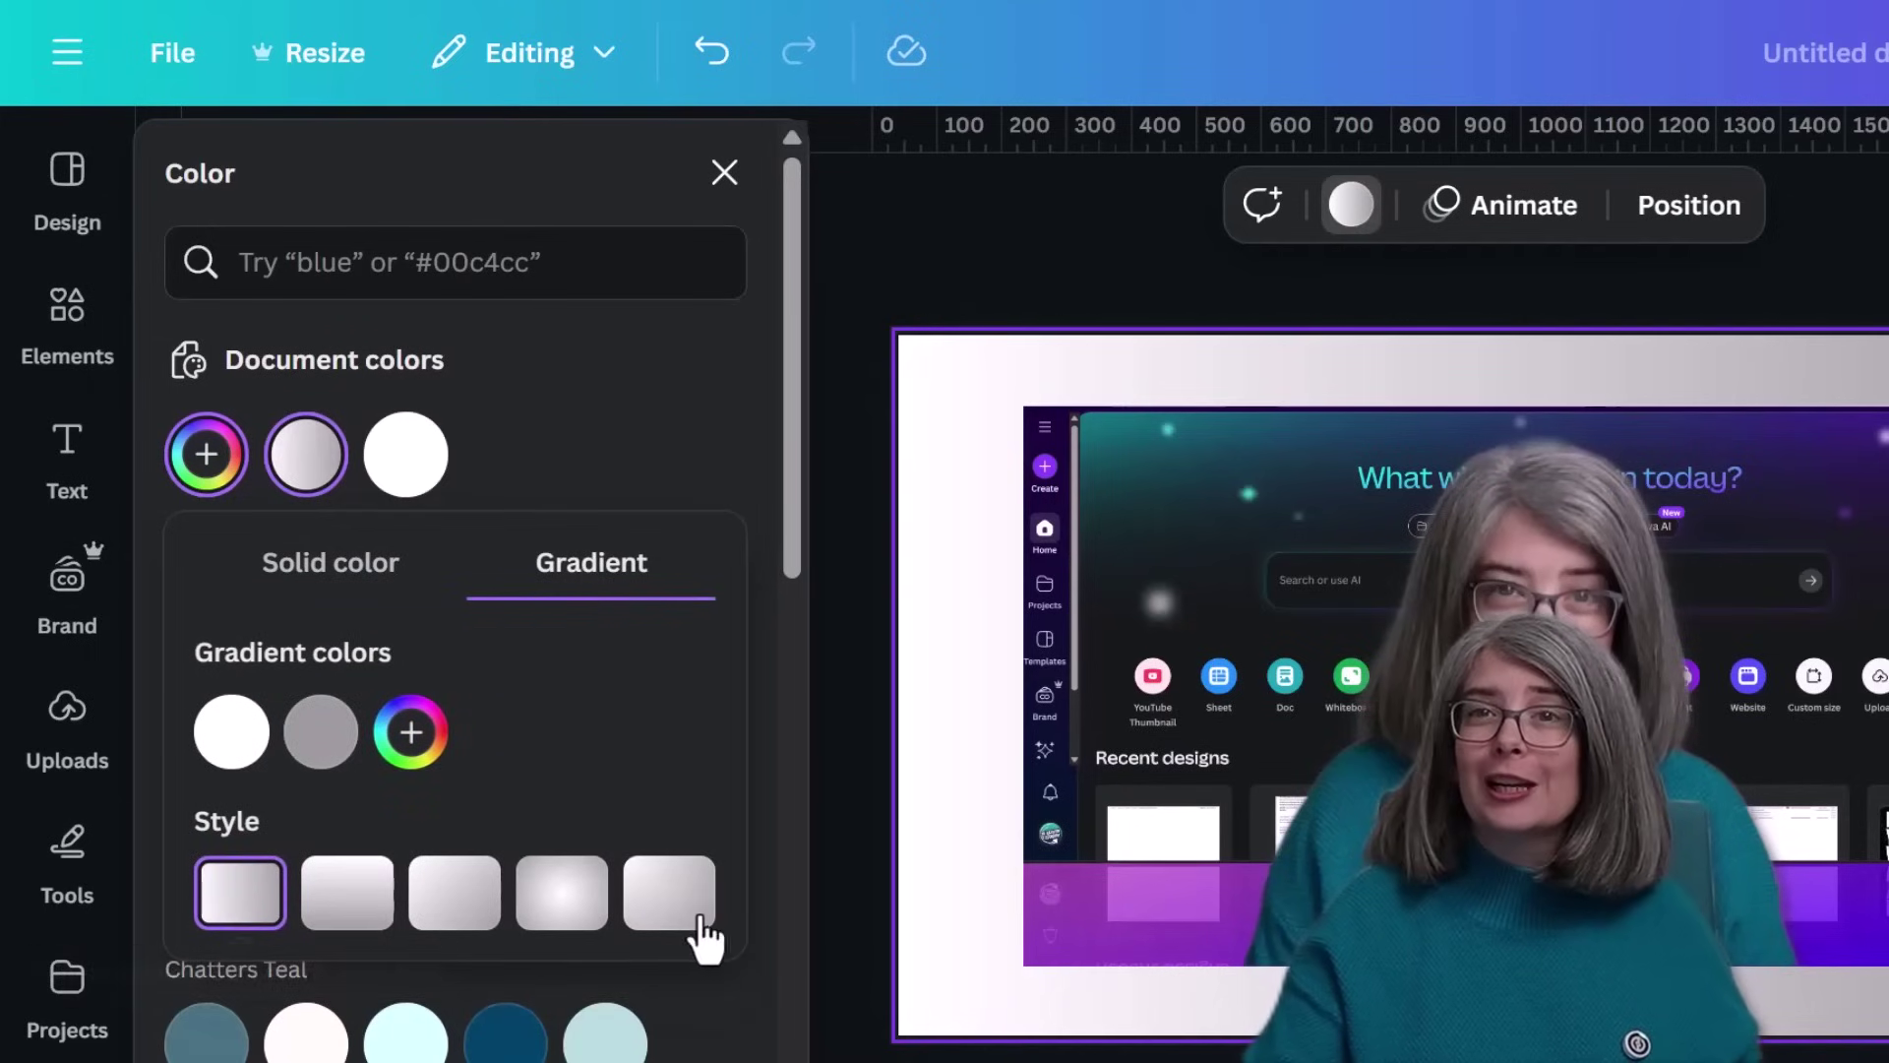
{"action": "left_click", "coordinate": [230, 733]}
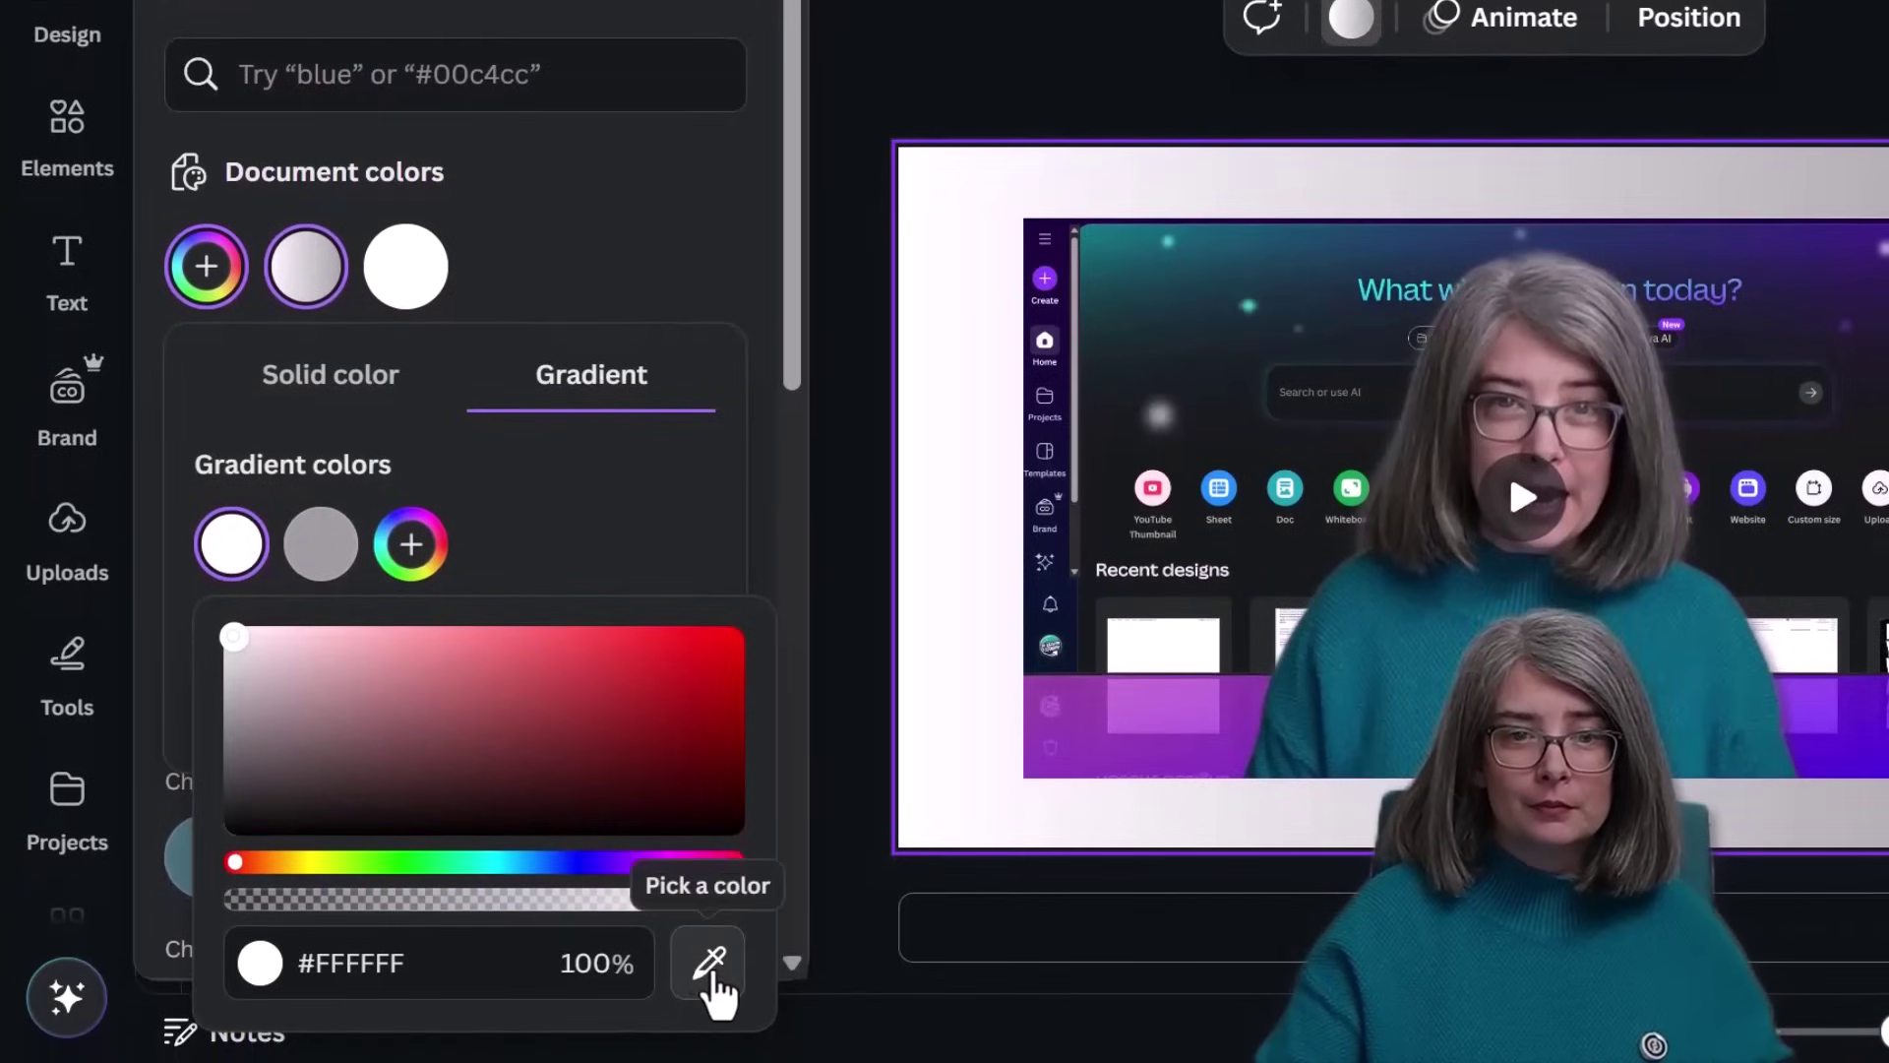
{"action": "left_click", "coordinate": [713, 979]}
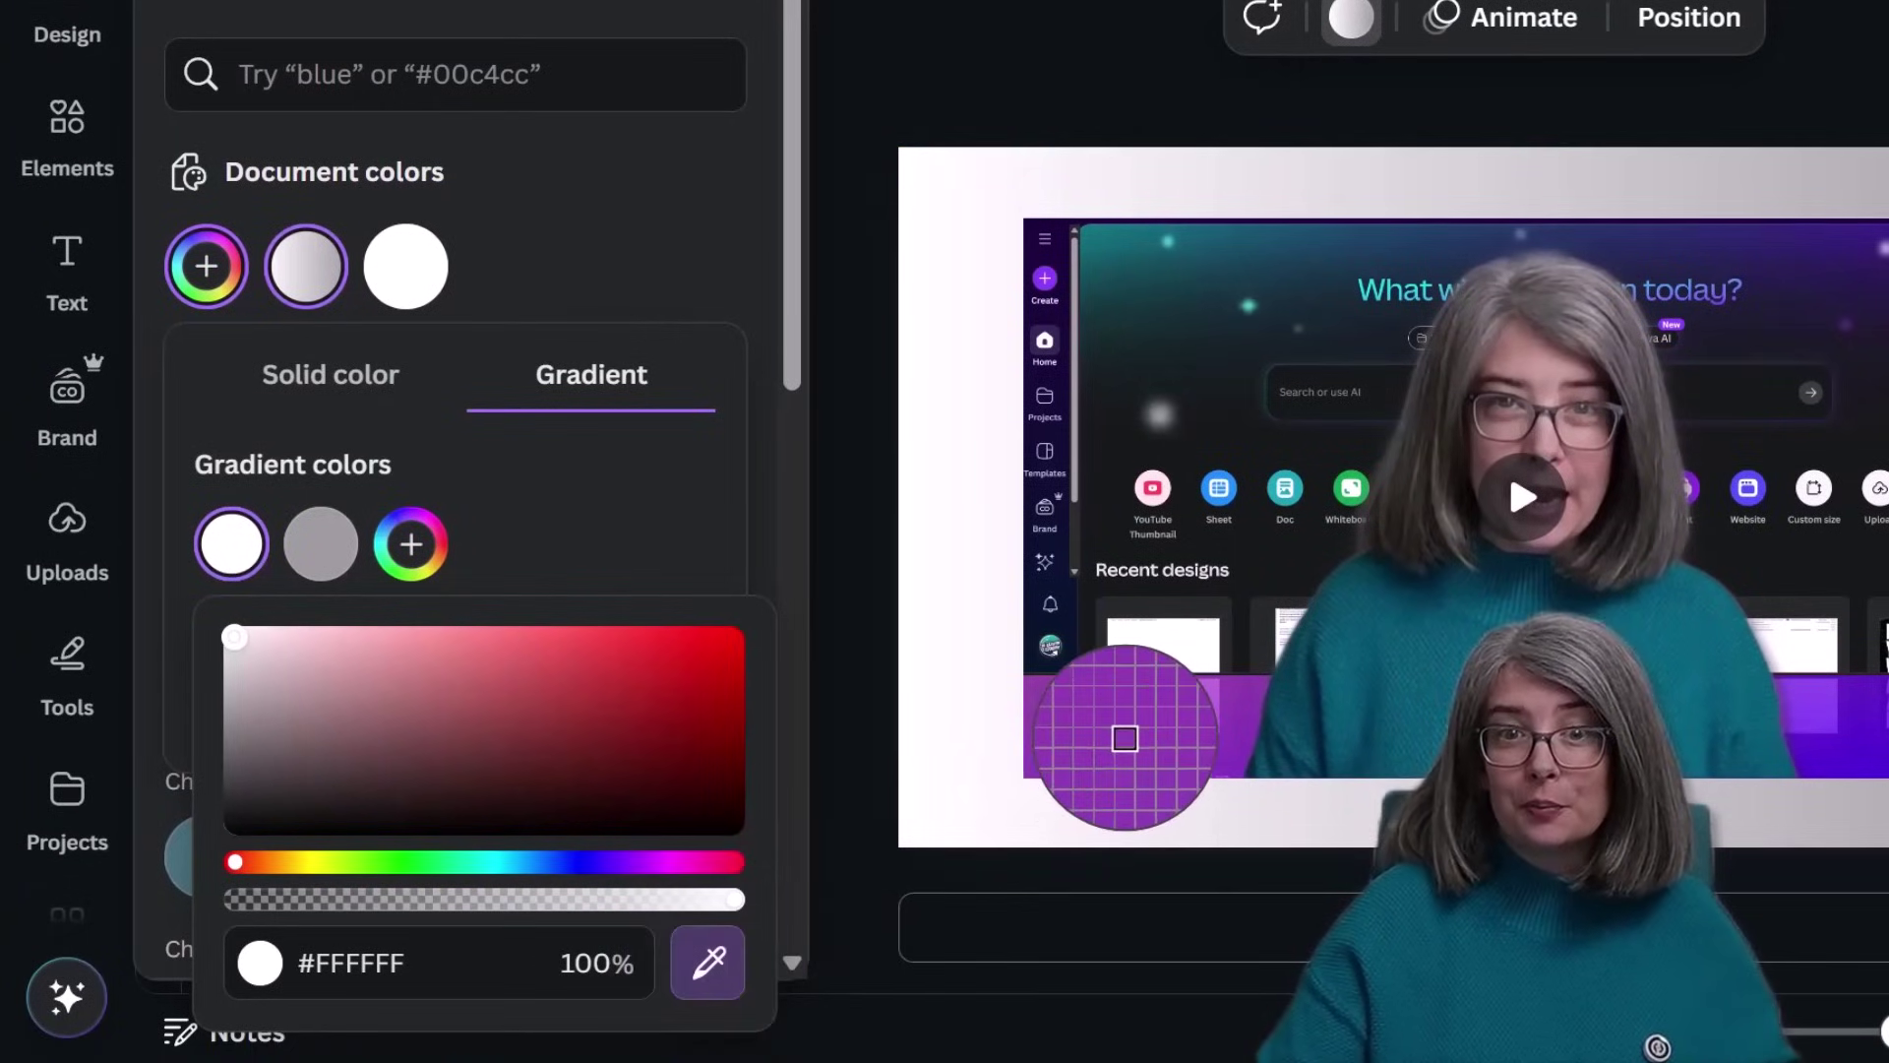
{"action": "left_click", "coordinate": [1121, 740]}
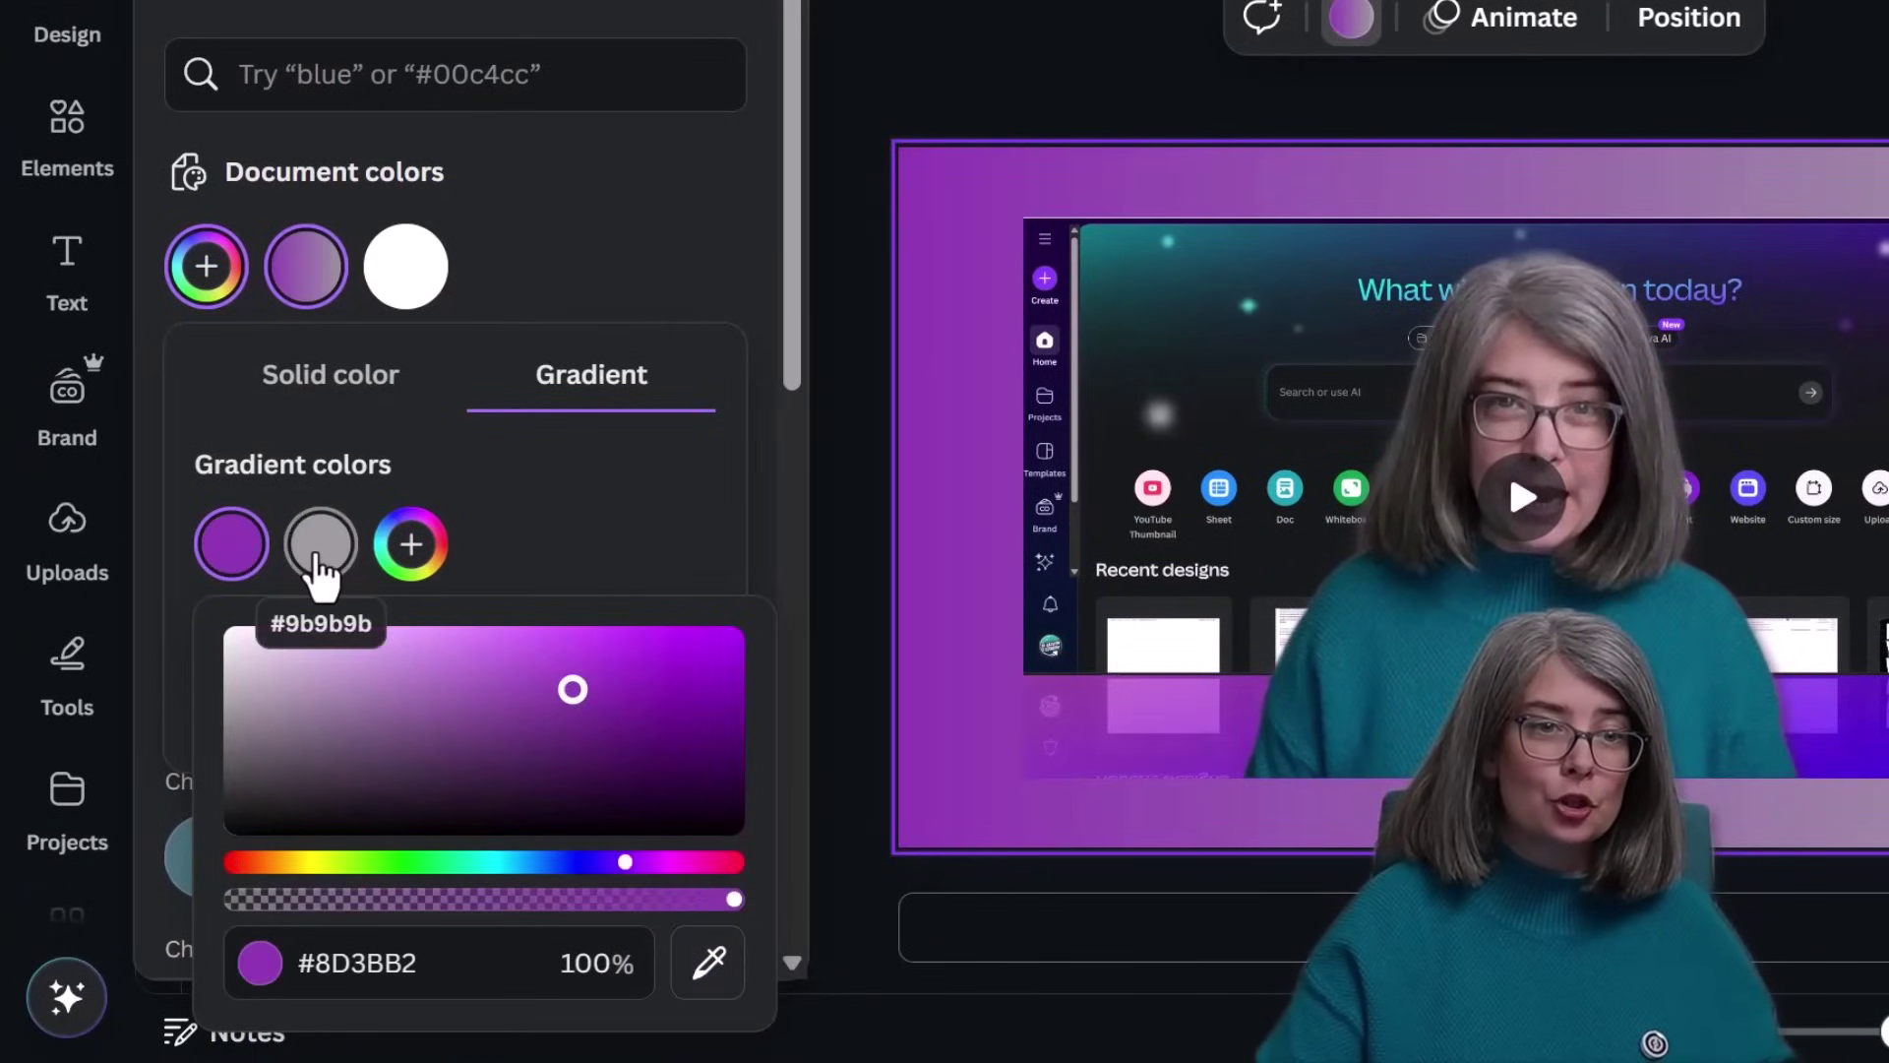
{"action": "left_click", "coordinate": [317, 556]}
{"action": "left_click", "coordinate": [797, 964]}
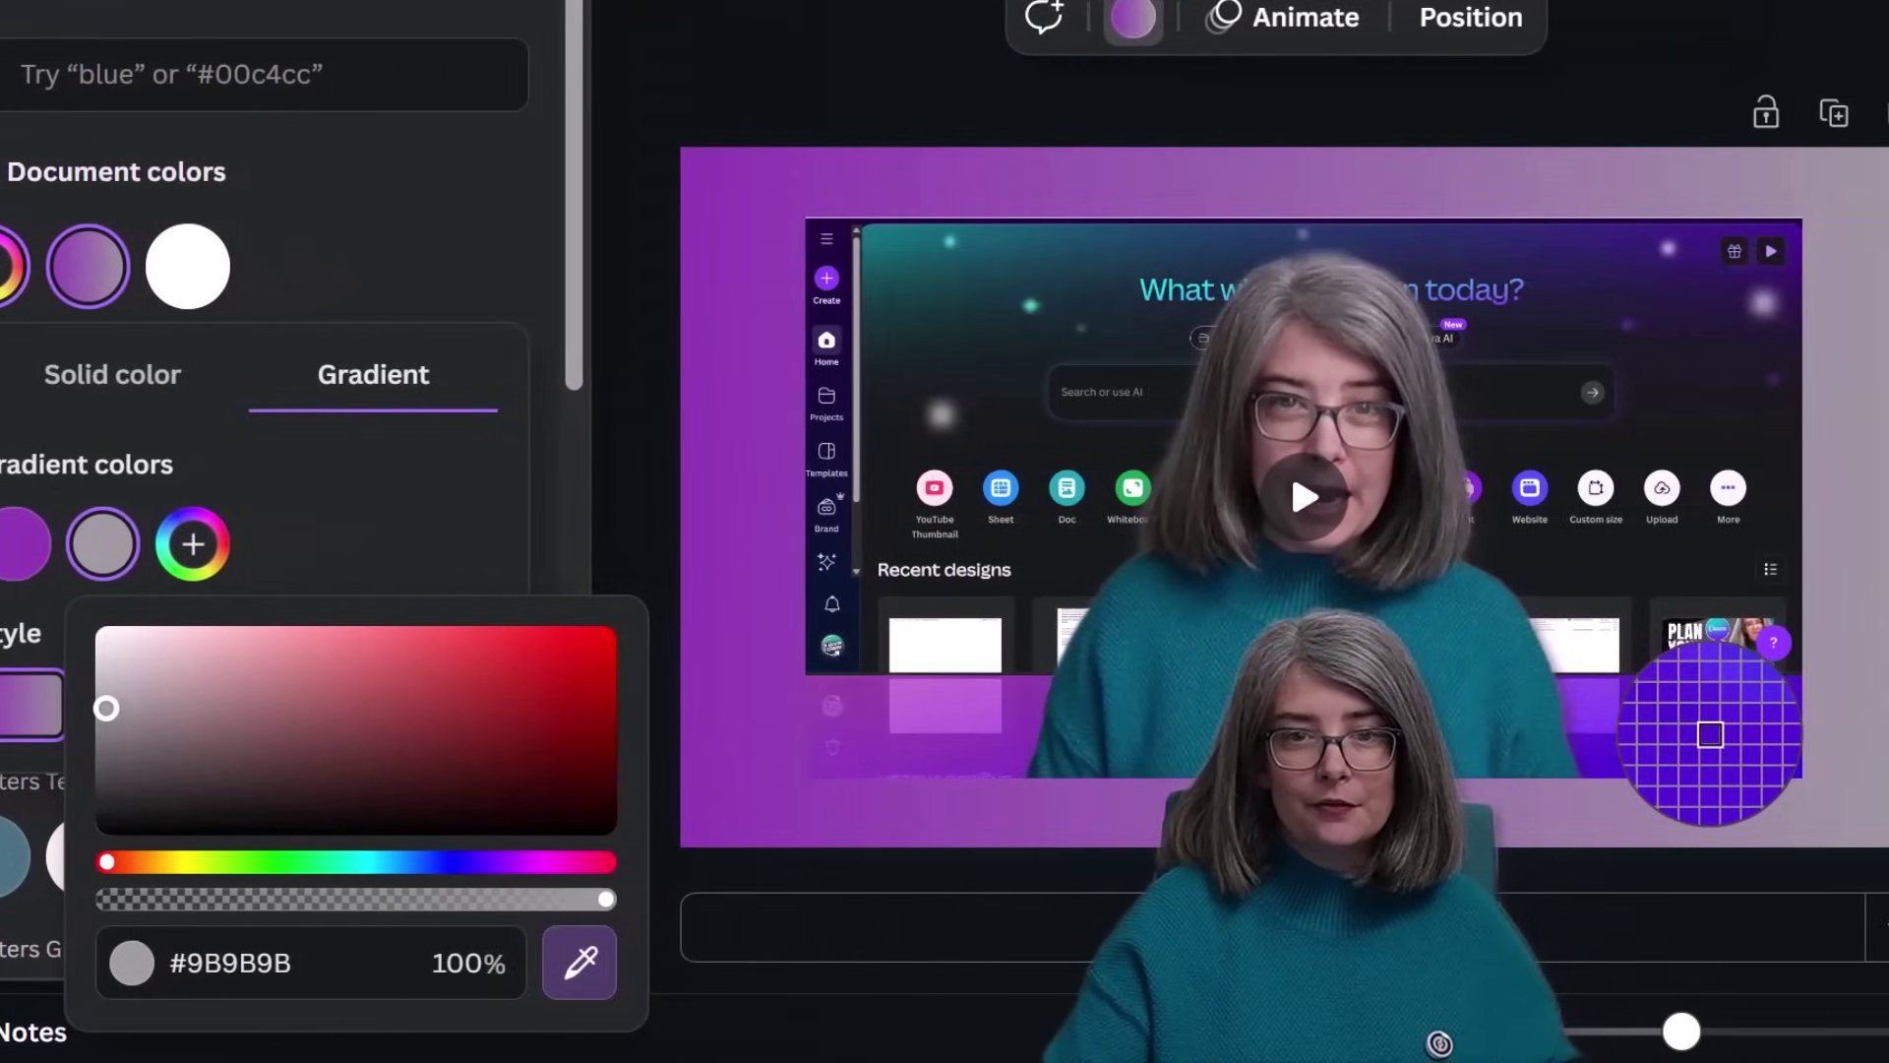
{"action": "left_click", "coordinate": [1872, 748]}
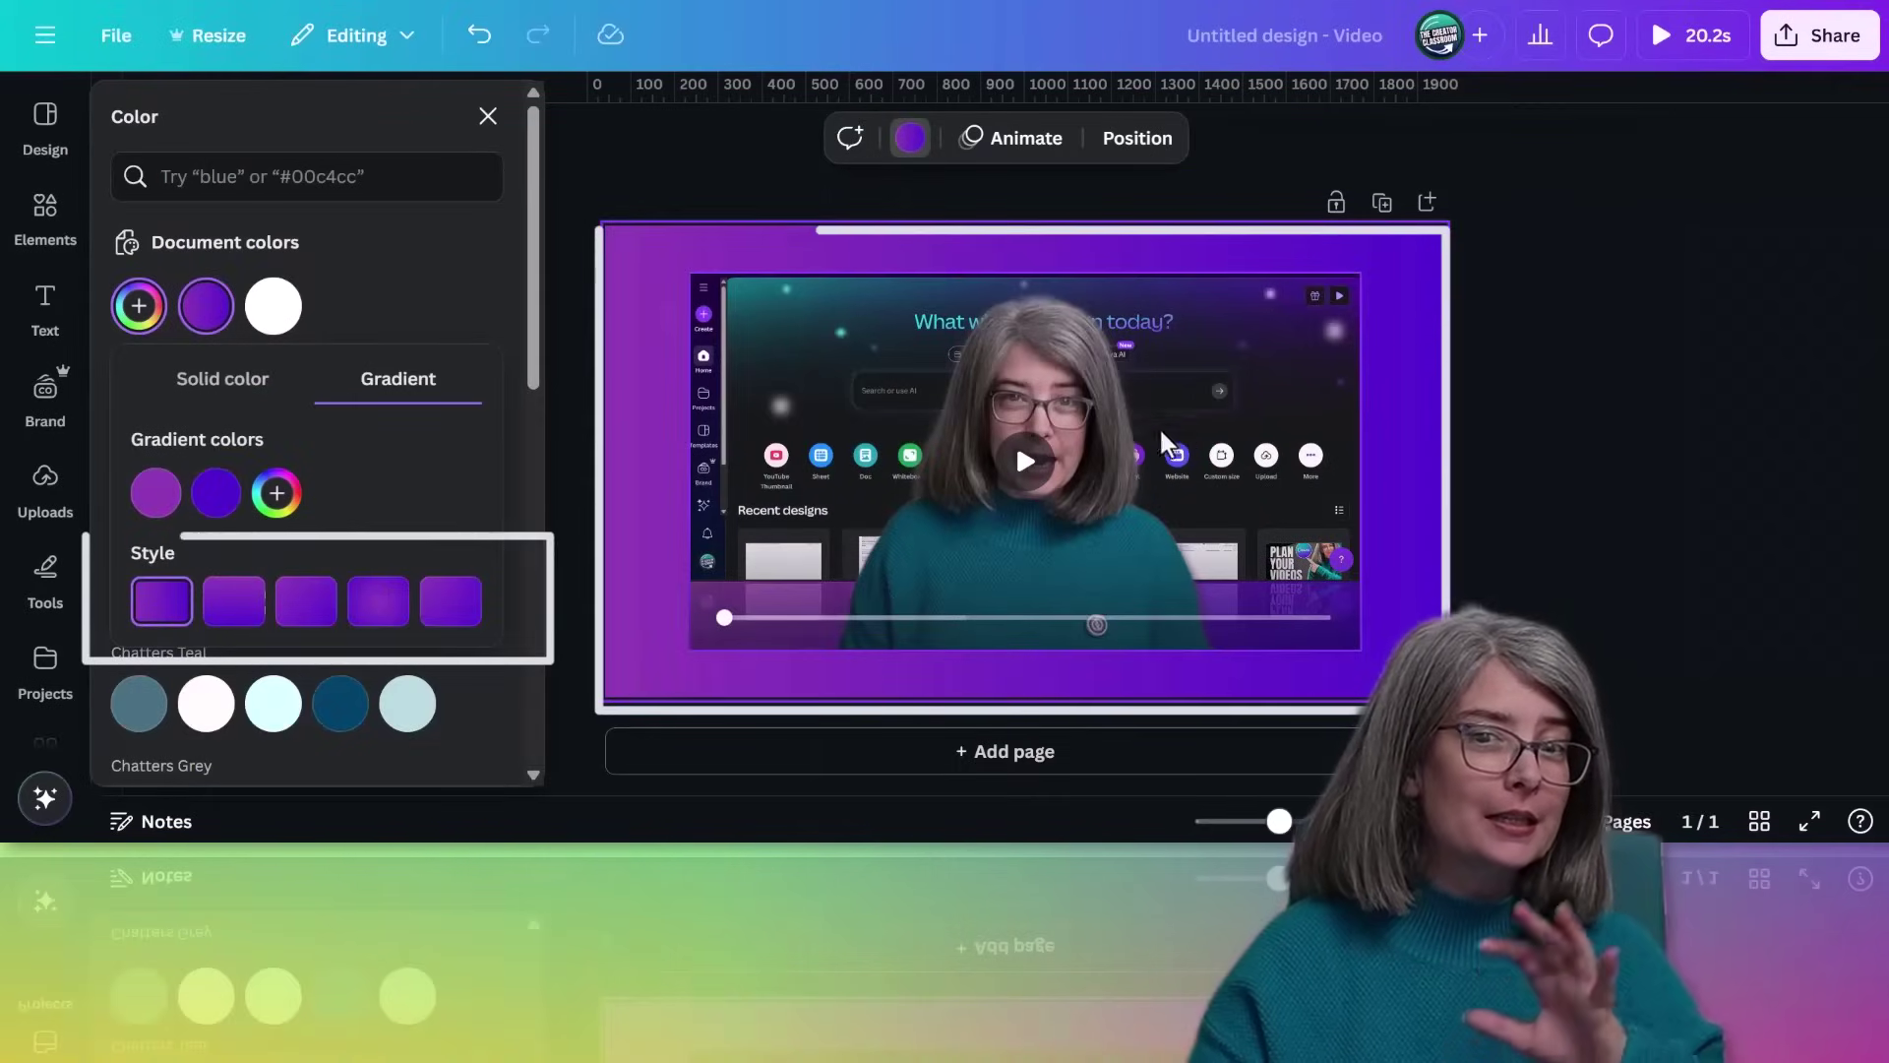
Step: Compare the gradient styles and settle on the 180° vertical linear gradient
{"action": "left_click", "coordinate": [241, 608]}
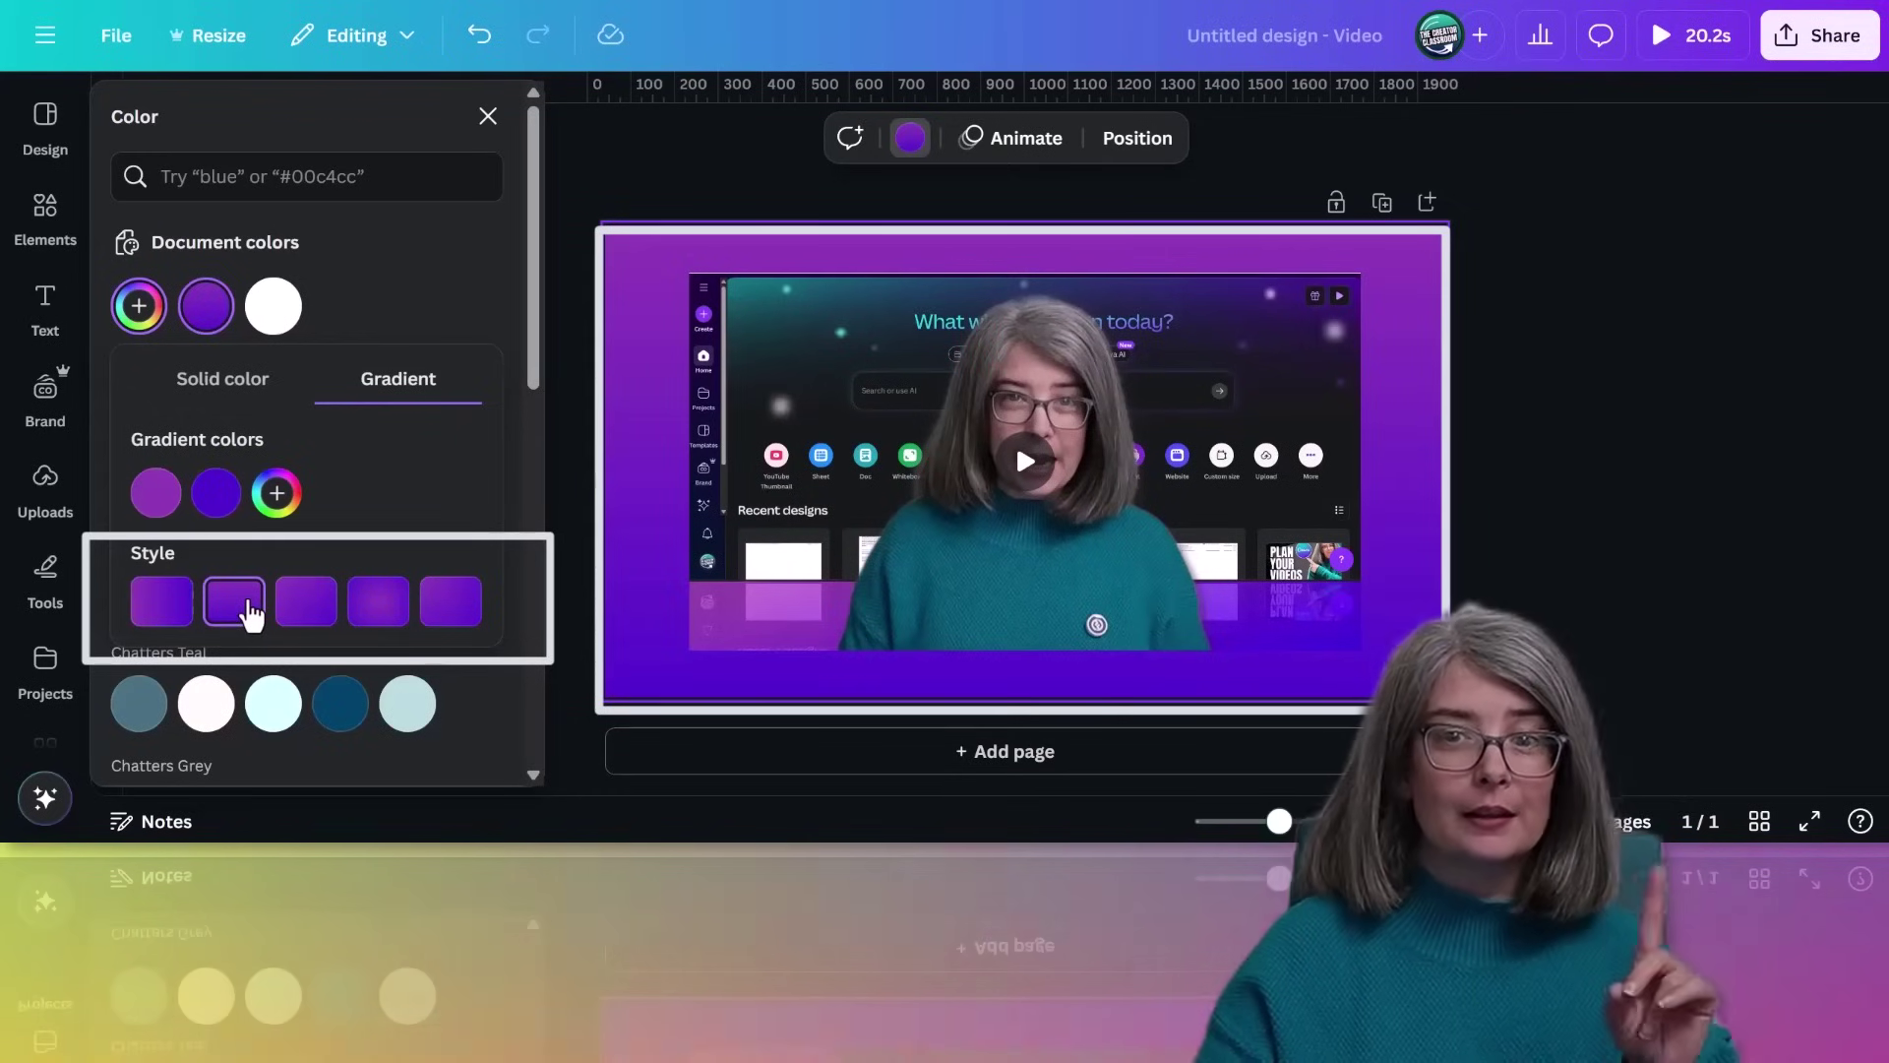
{"action": "left_click", "coordinate": [322, 607]}
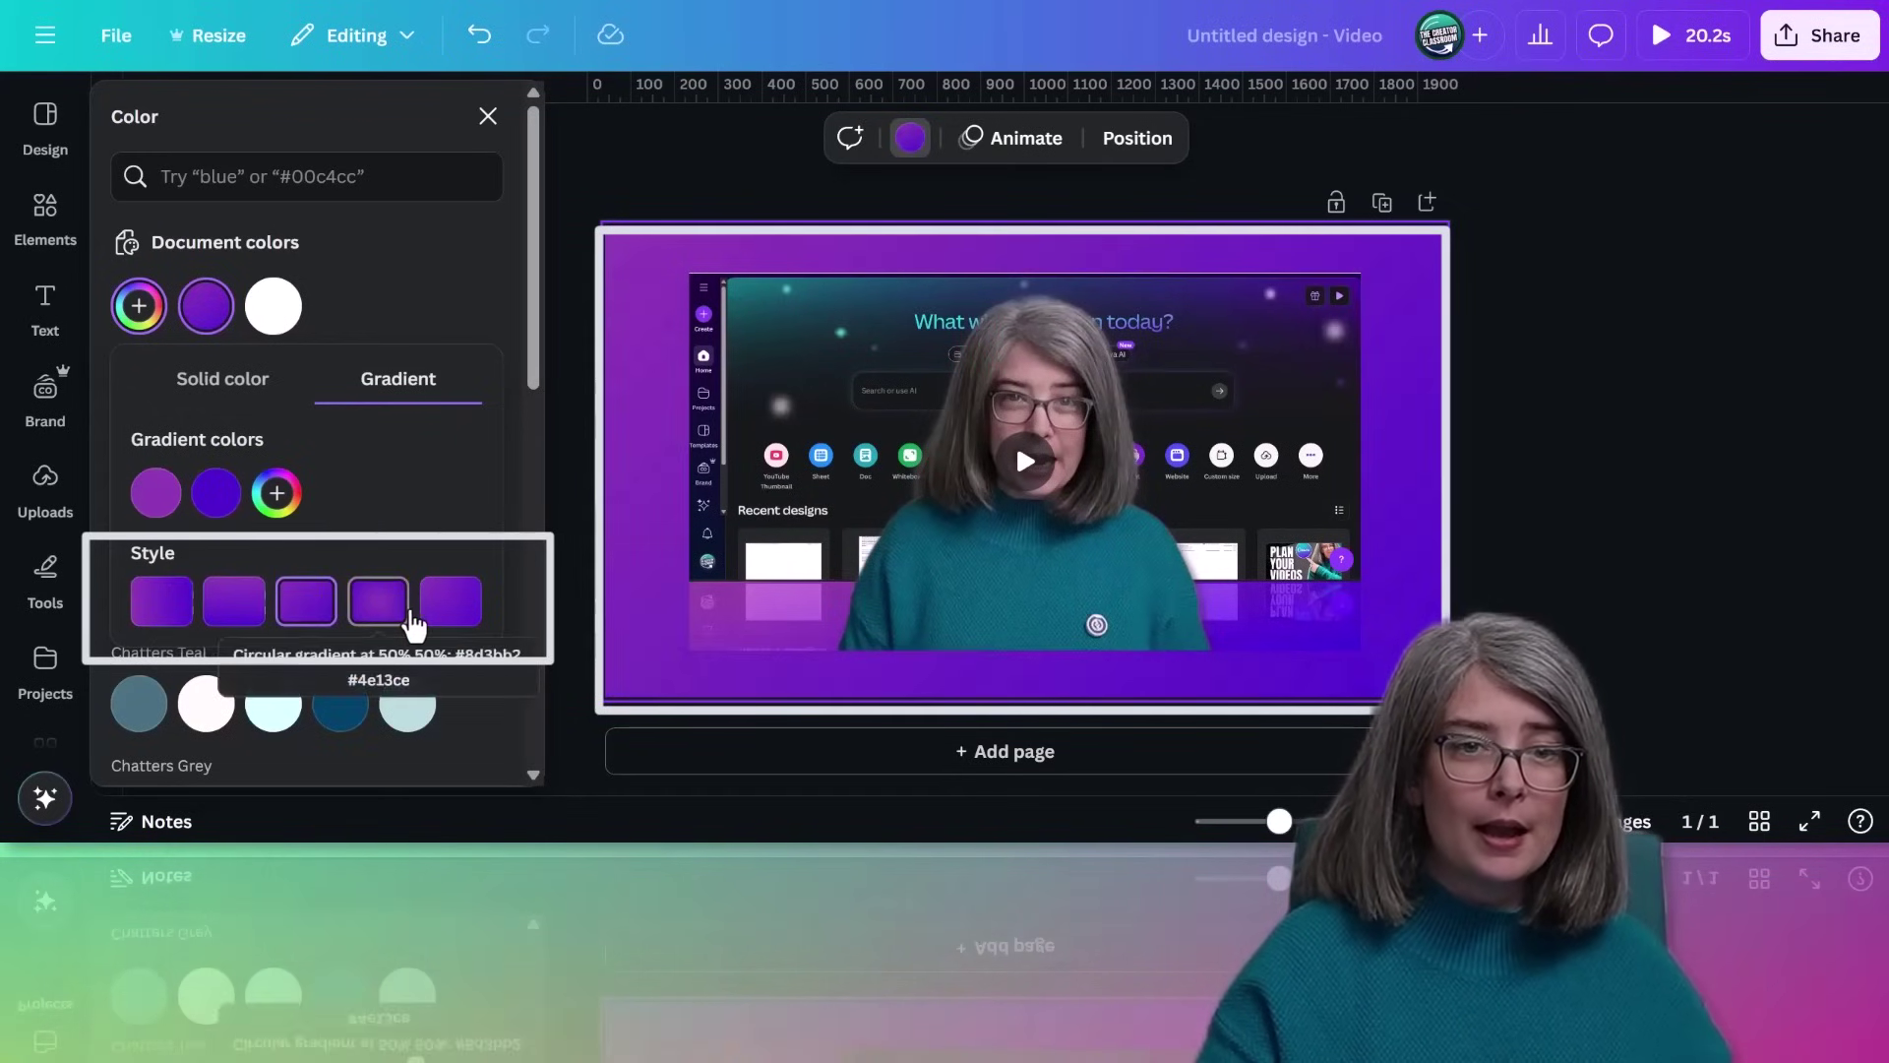
{"action": "left_click", "coordinate": [383, 615]}
{"action": "left_click", "coordinate": [472, 630]}
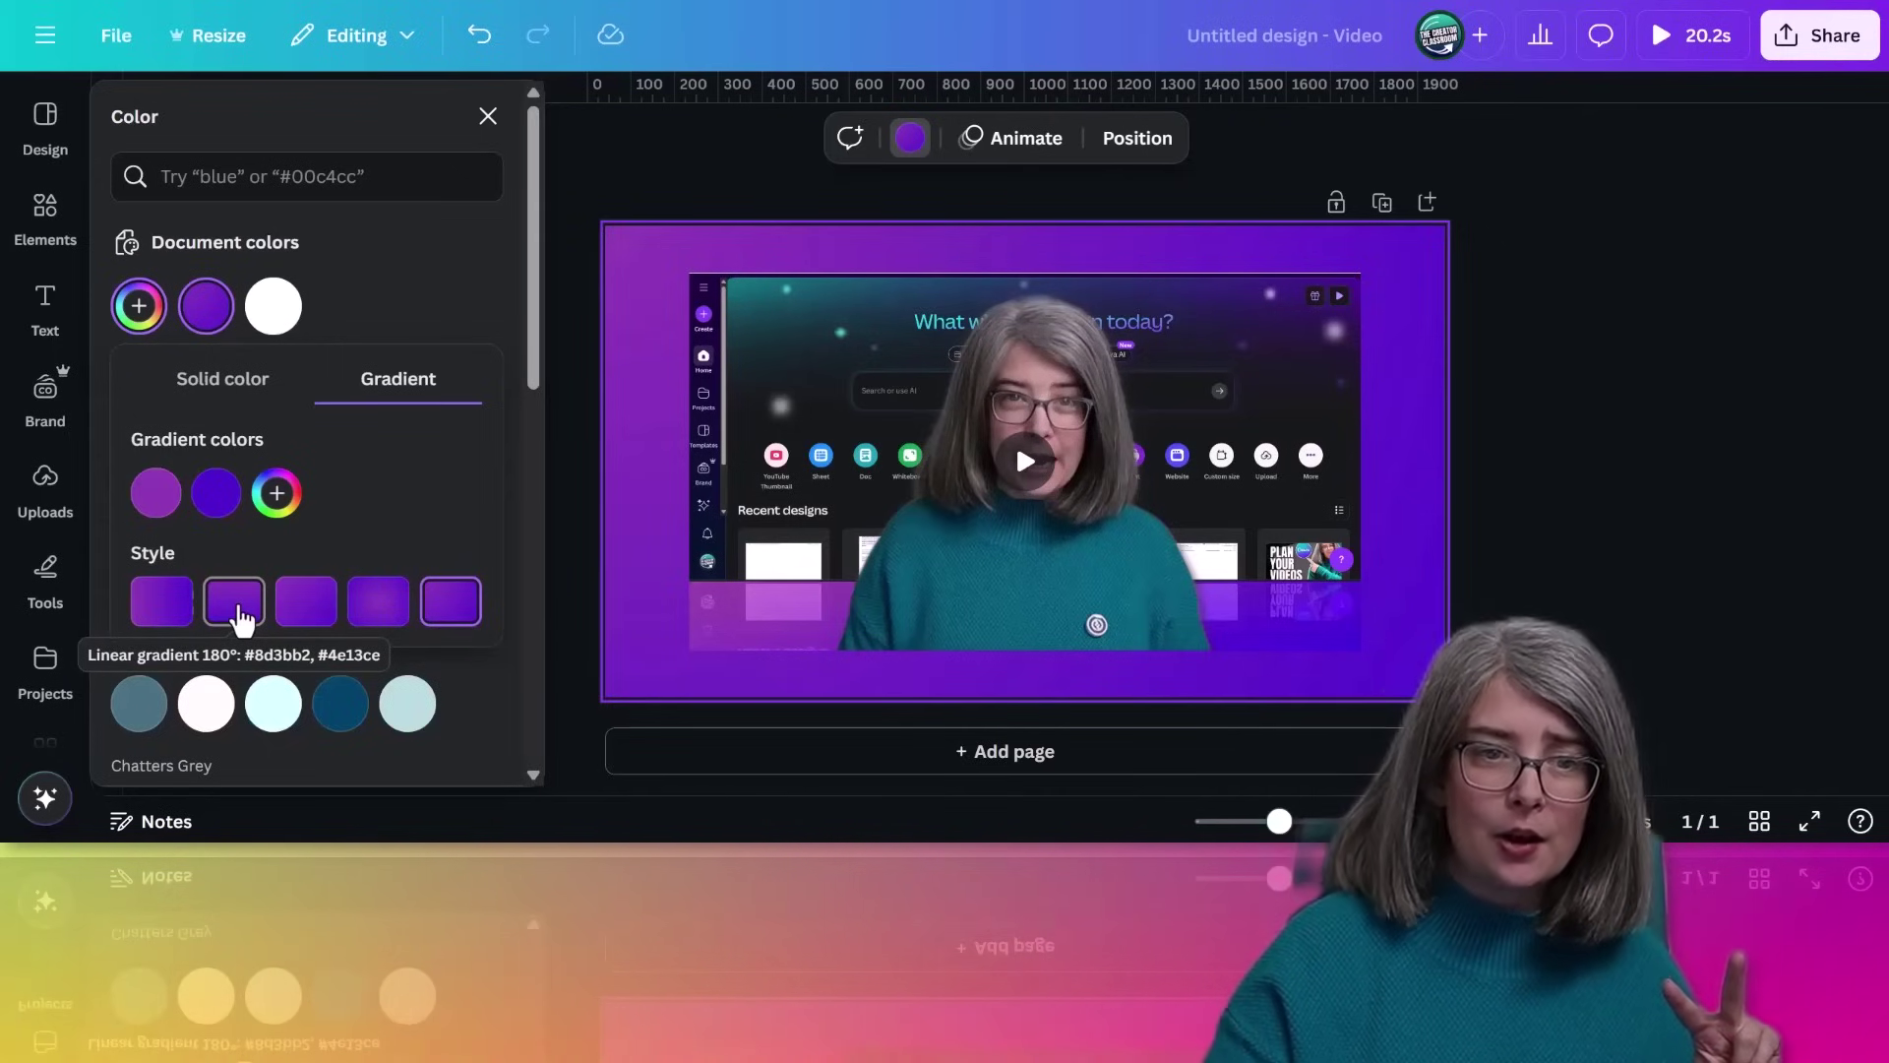
{"action": "left_click", "coordinate": [237, 608]}
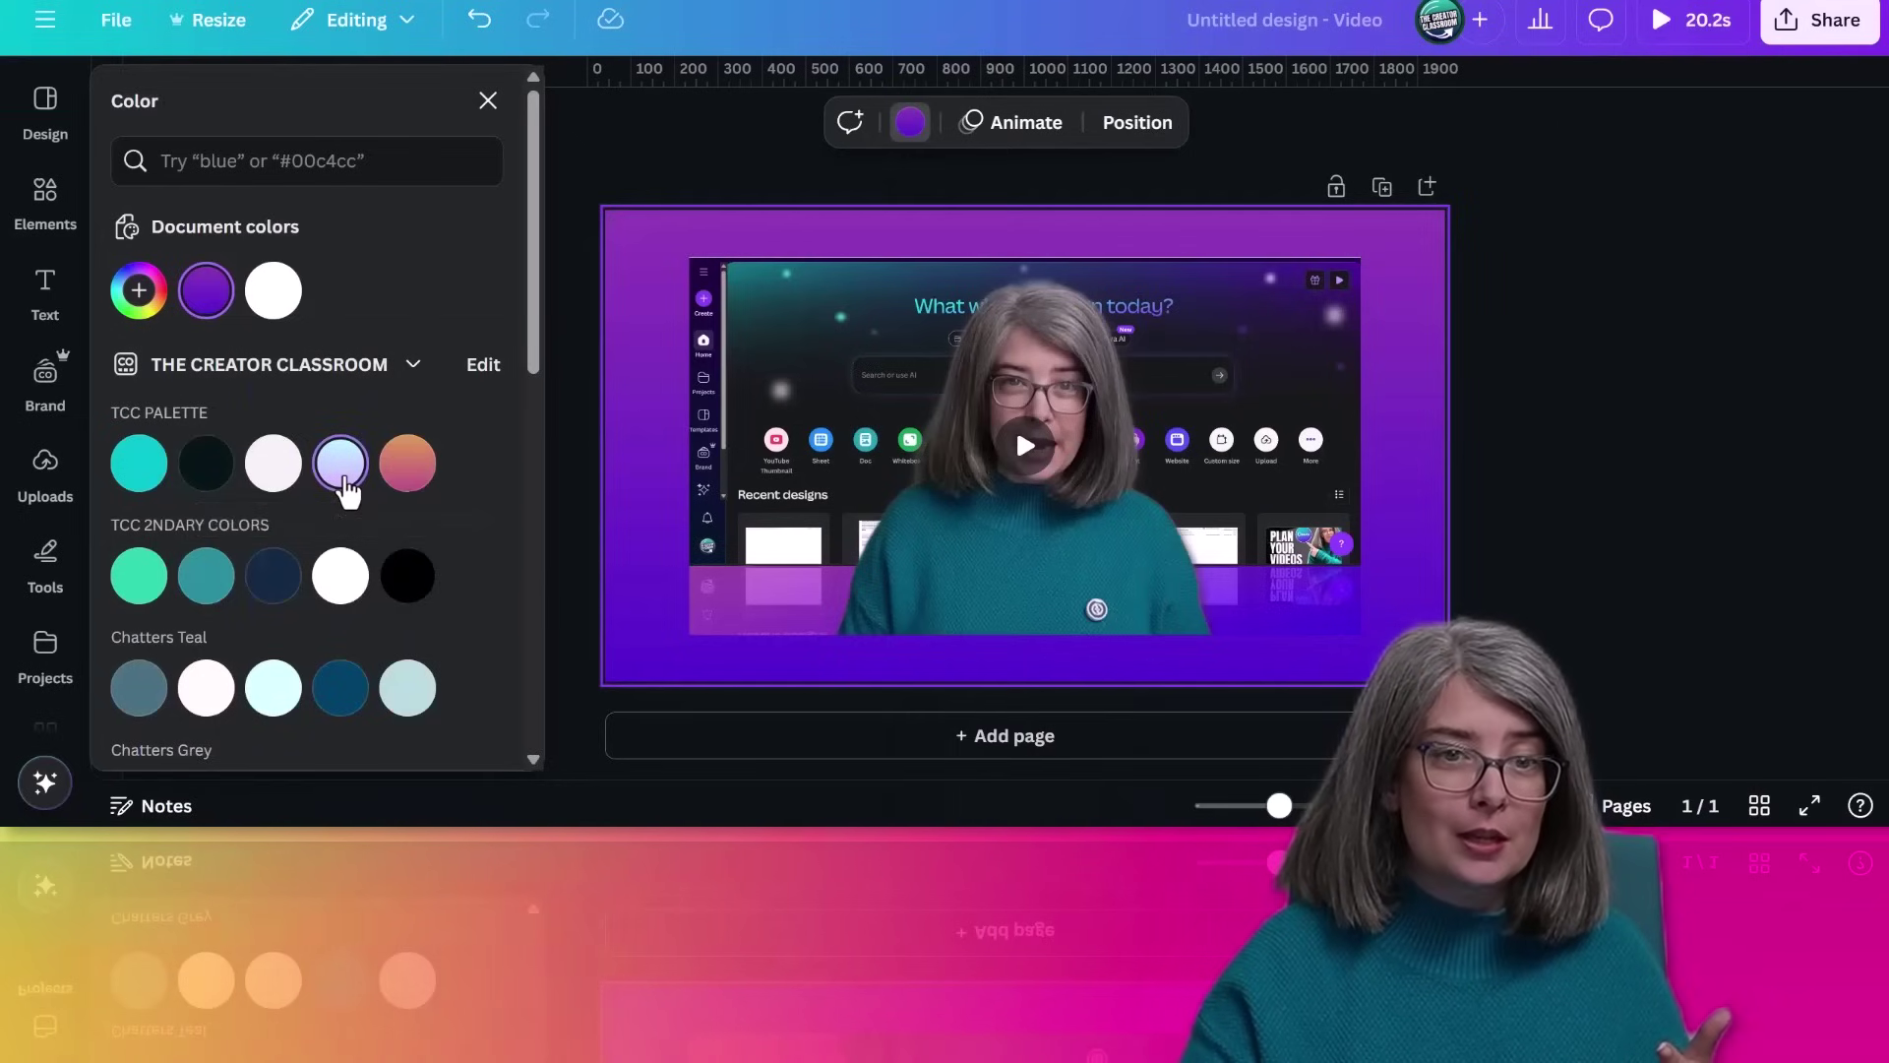
Step: After previewing brand gradients, restore the purple gradient and add it to TCC PALETTE
{"action": "left_click", "coordinate": [345, 477]}
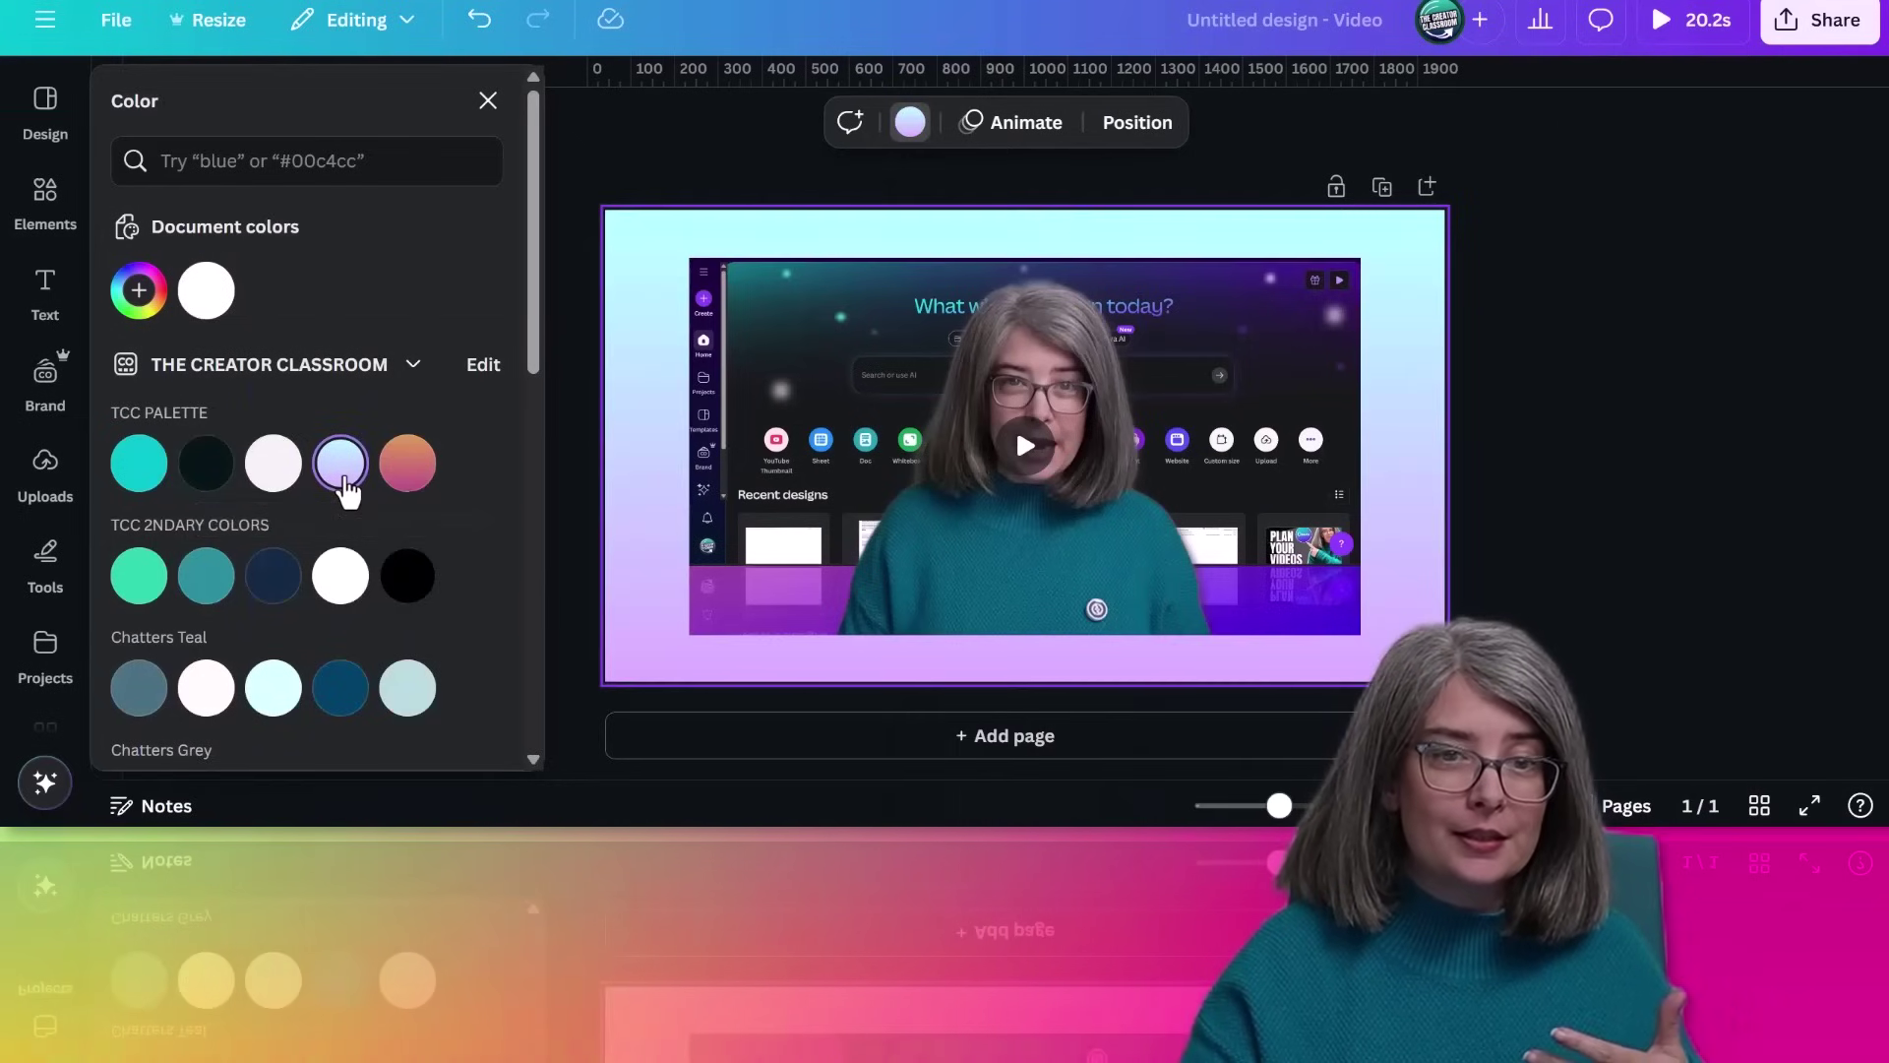
{"action": "left_click", "coordinate": [401, 477]}
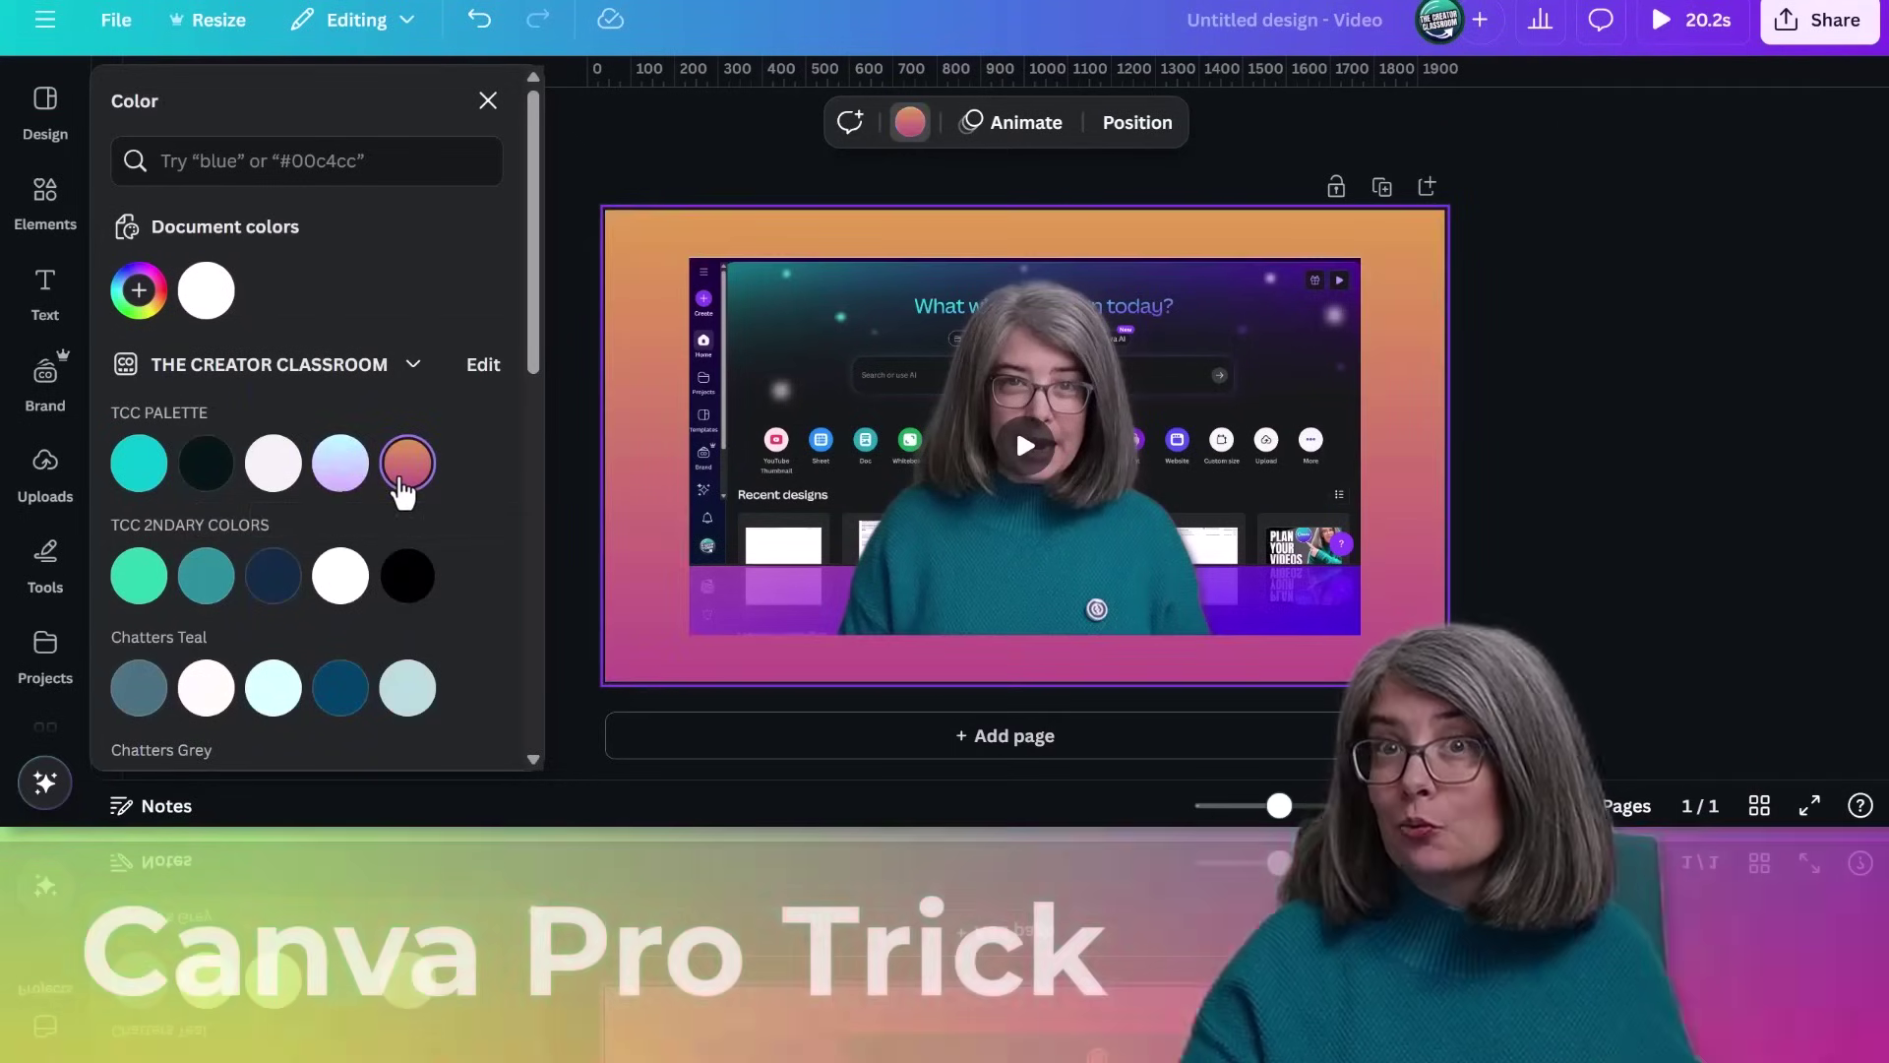
{"action": "left_click", "coordinate": [480, 21]}
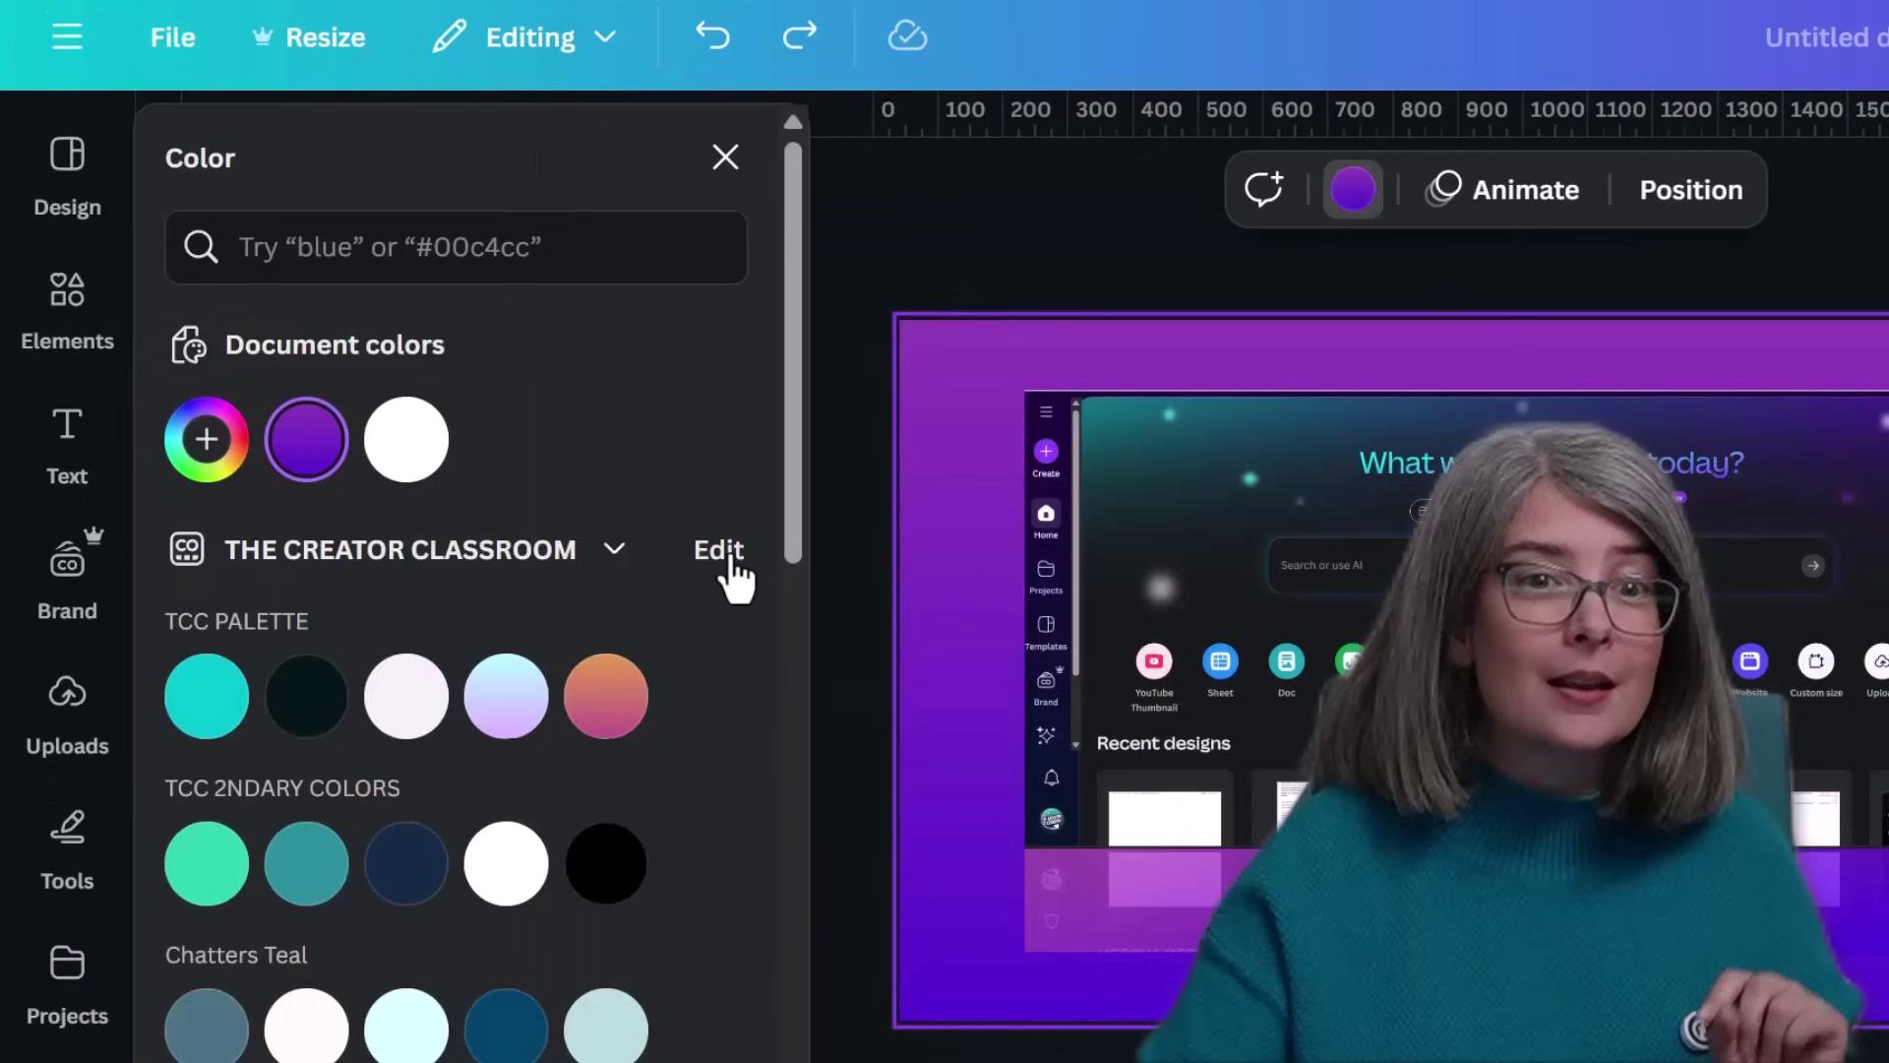
{"action": "left_click", "coordinate": [483, 365]}
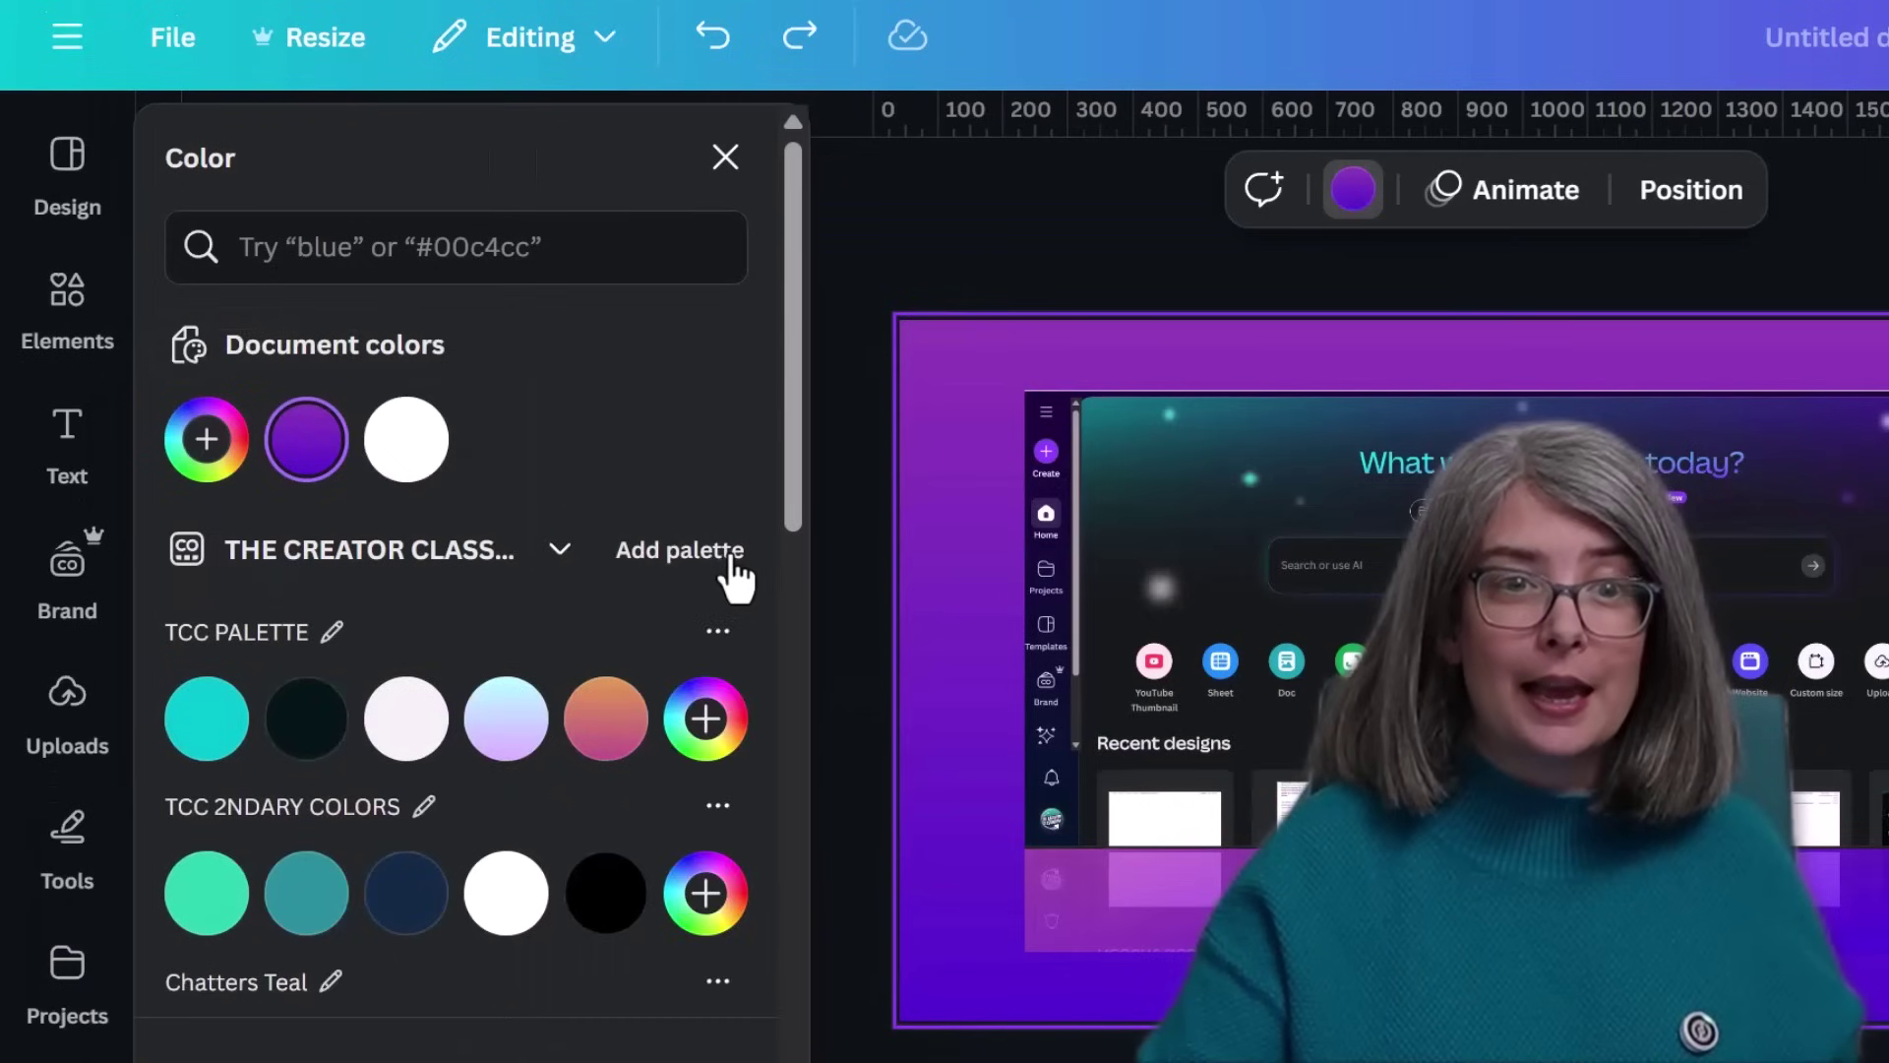
{"action": "left_click", "coordinate": [704, 723]}
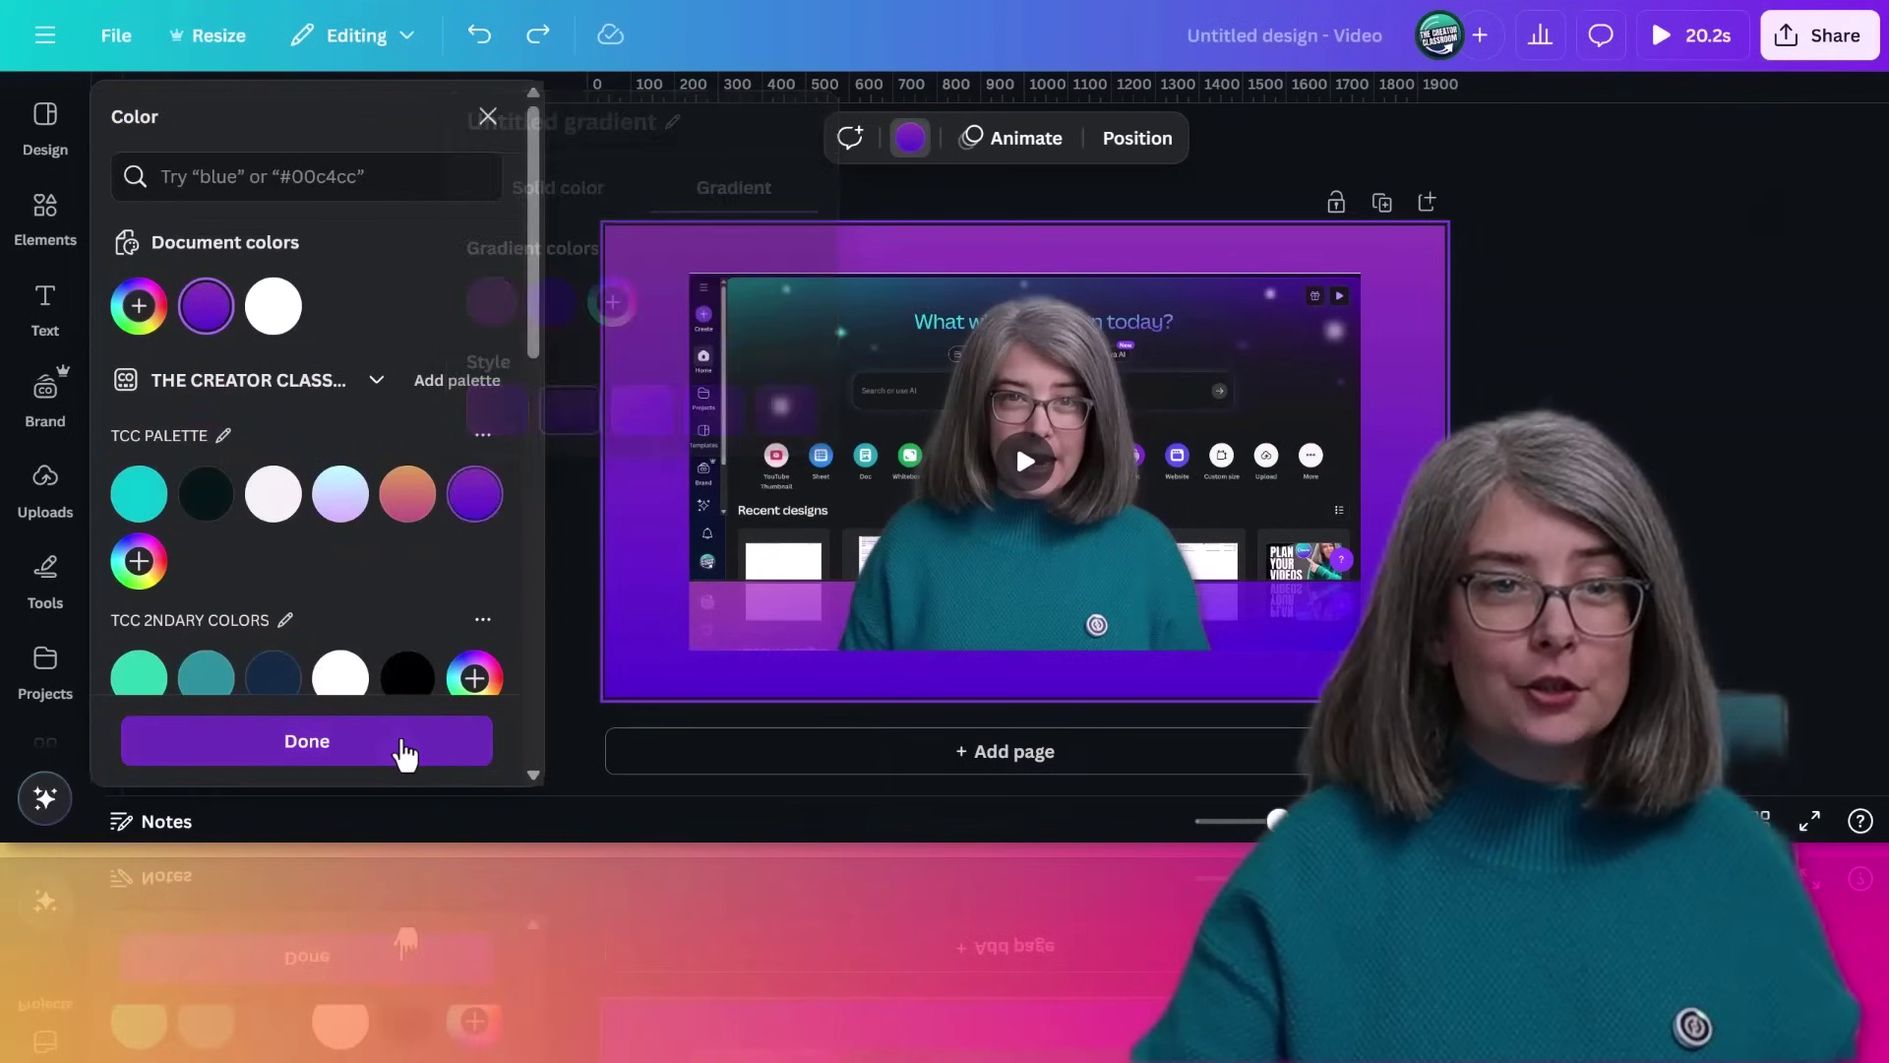
{"action": "left_click", "coordinate": [404, 741]}
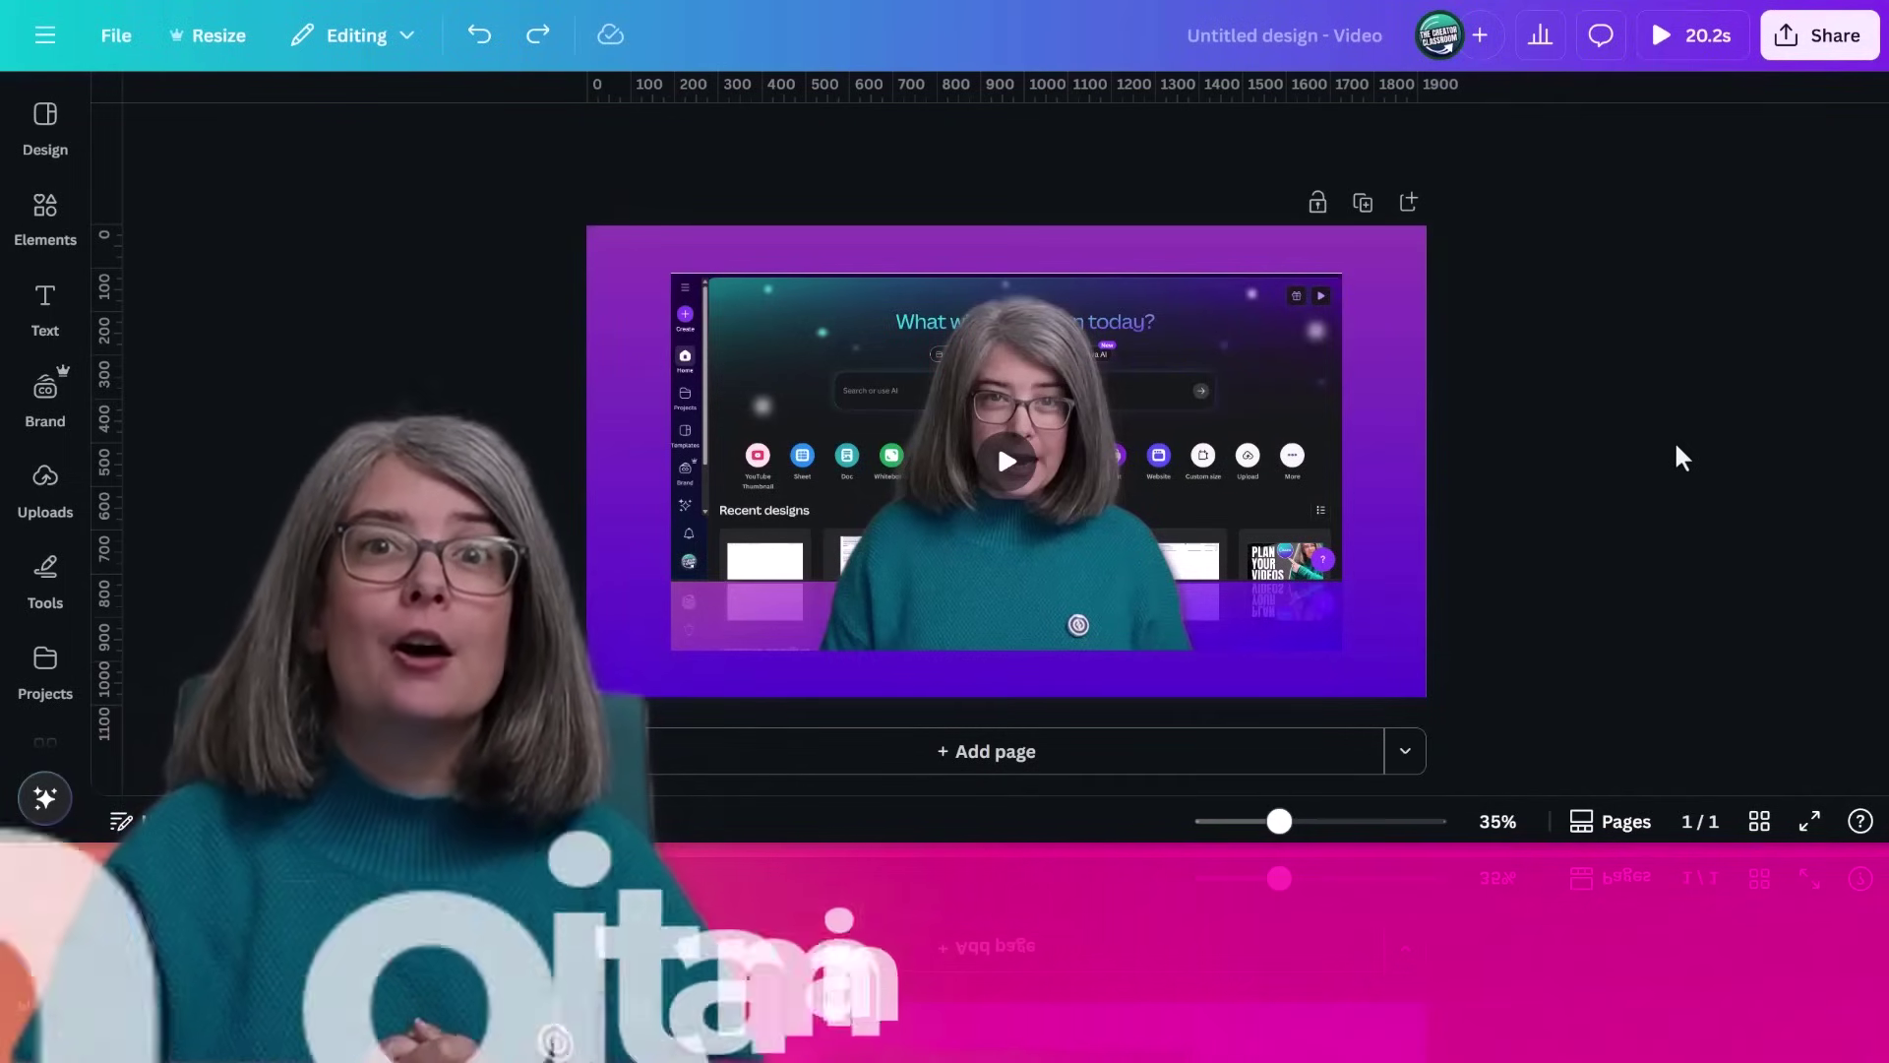
Step: Move the clip to the top-left and resize it to fill the 1920×1080 page
{"action": "left_click_drag", "start_coordinate": [1303, 367], "coordinate": [1218, 304]}
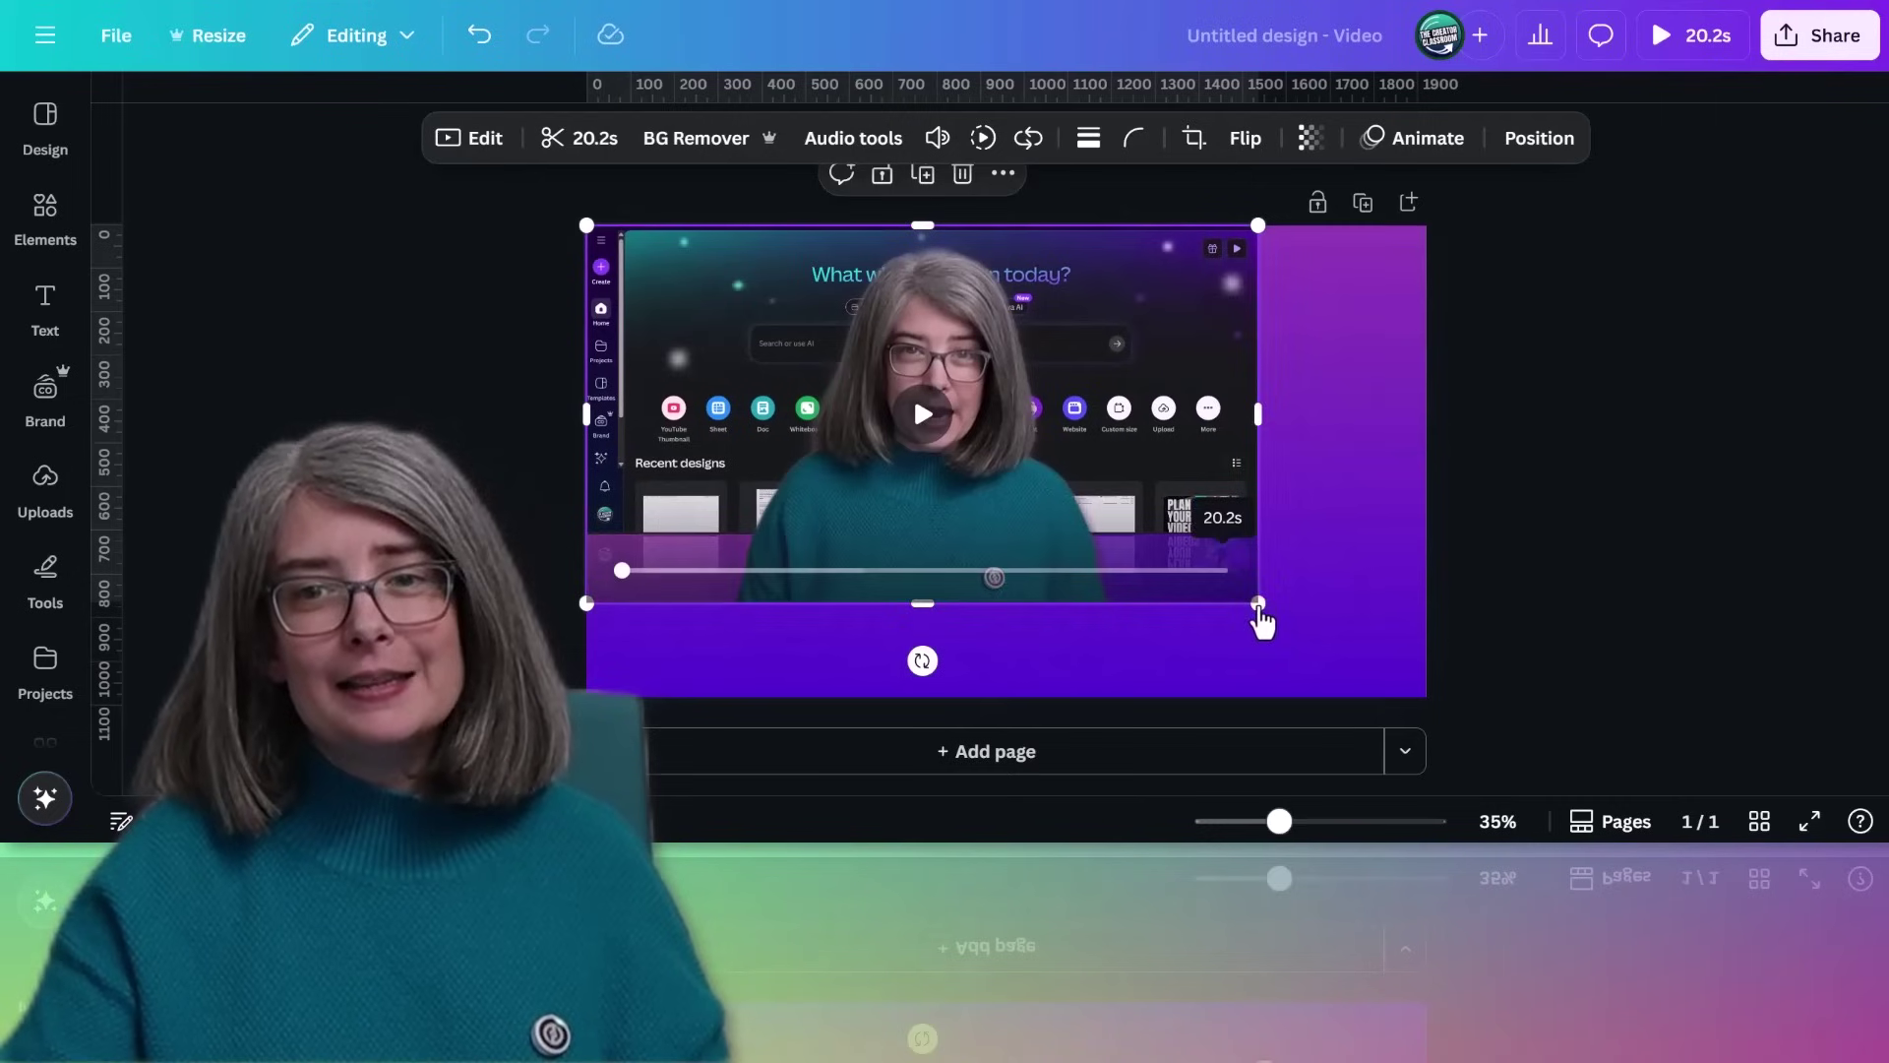
{"action": "left_click_drag", "start_coordinate": [1259, 603], "coordinate": [1421, 709]}
{"action": "left_click", "coordinate": [1617, 652]}
{"action": "left_click", "coordinate": [1388, 443]}
{"action": "left_click", "coordinate": [1420, 138]}
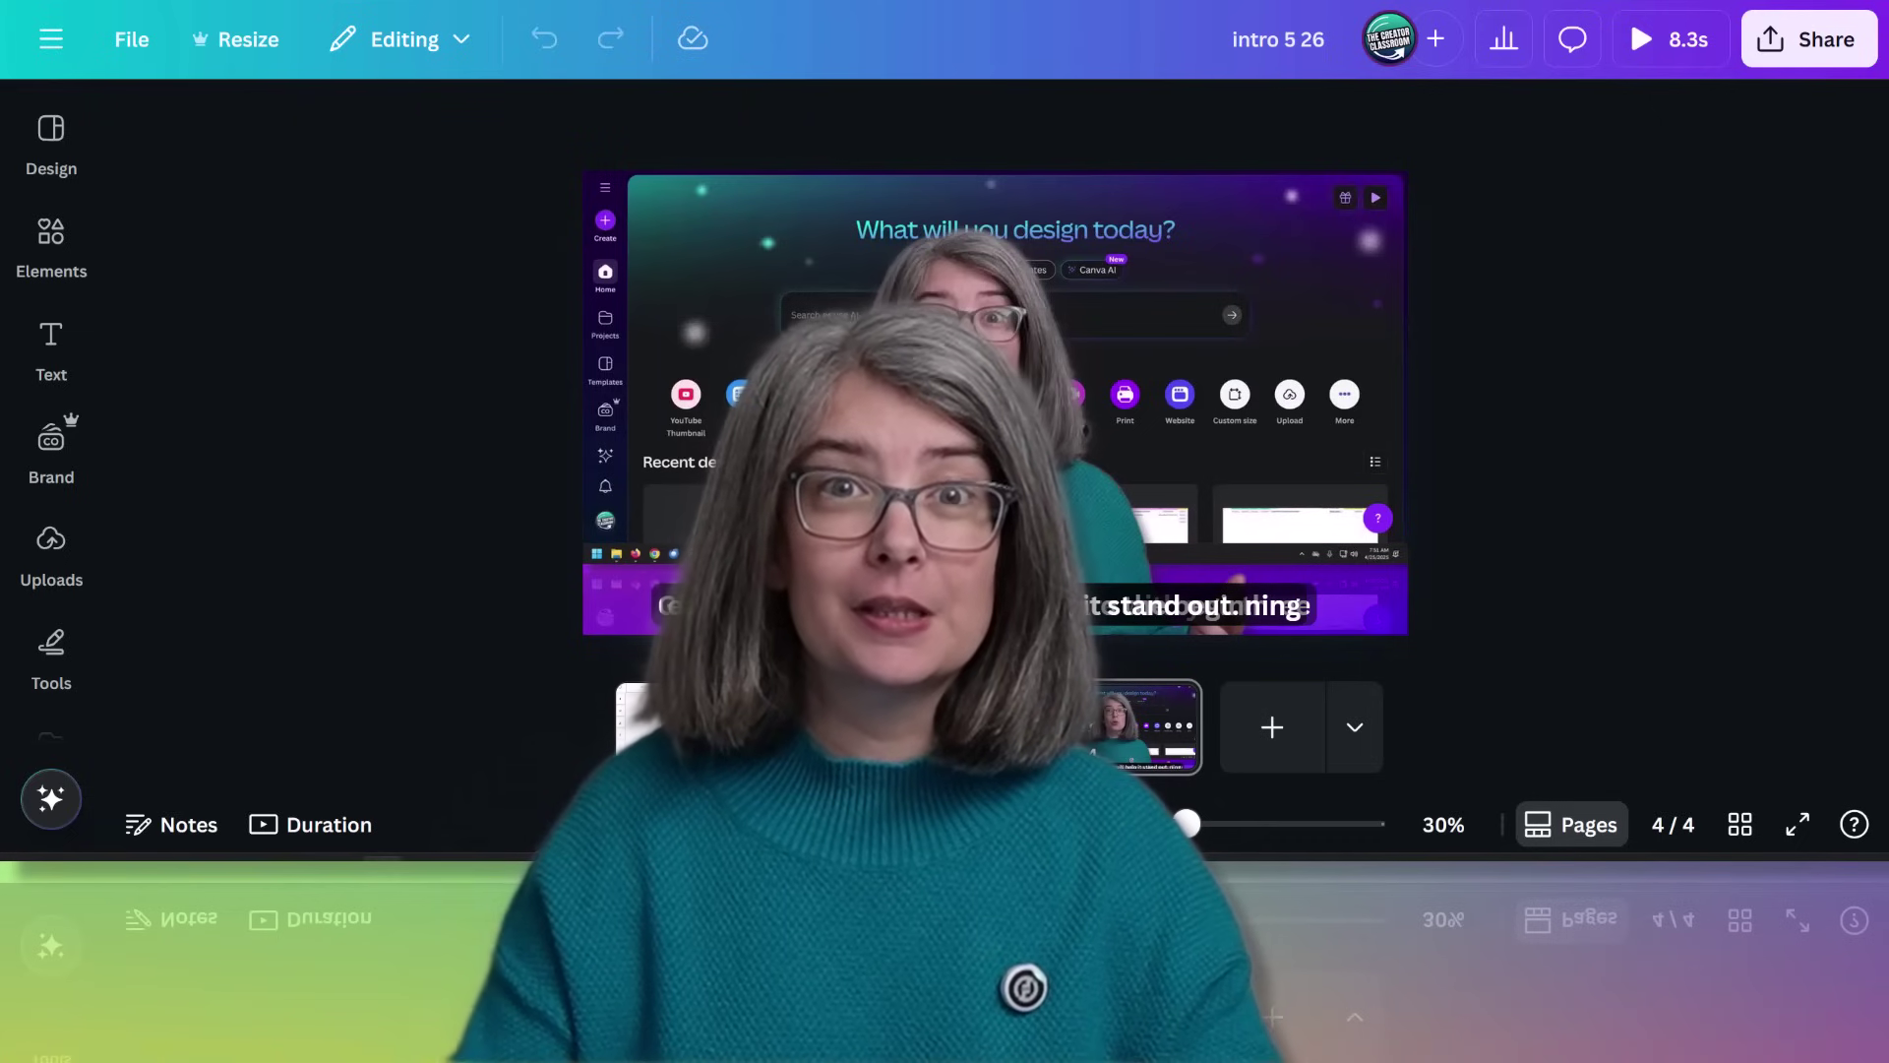
{"action": "left_click", "coordinate": [984, 375]}
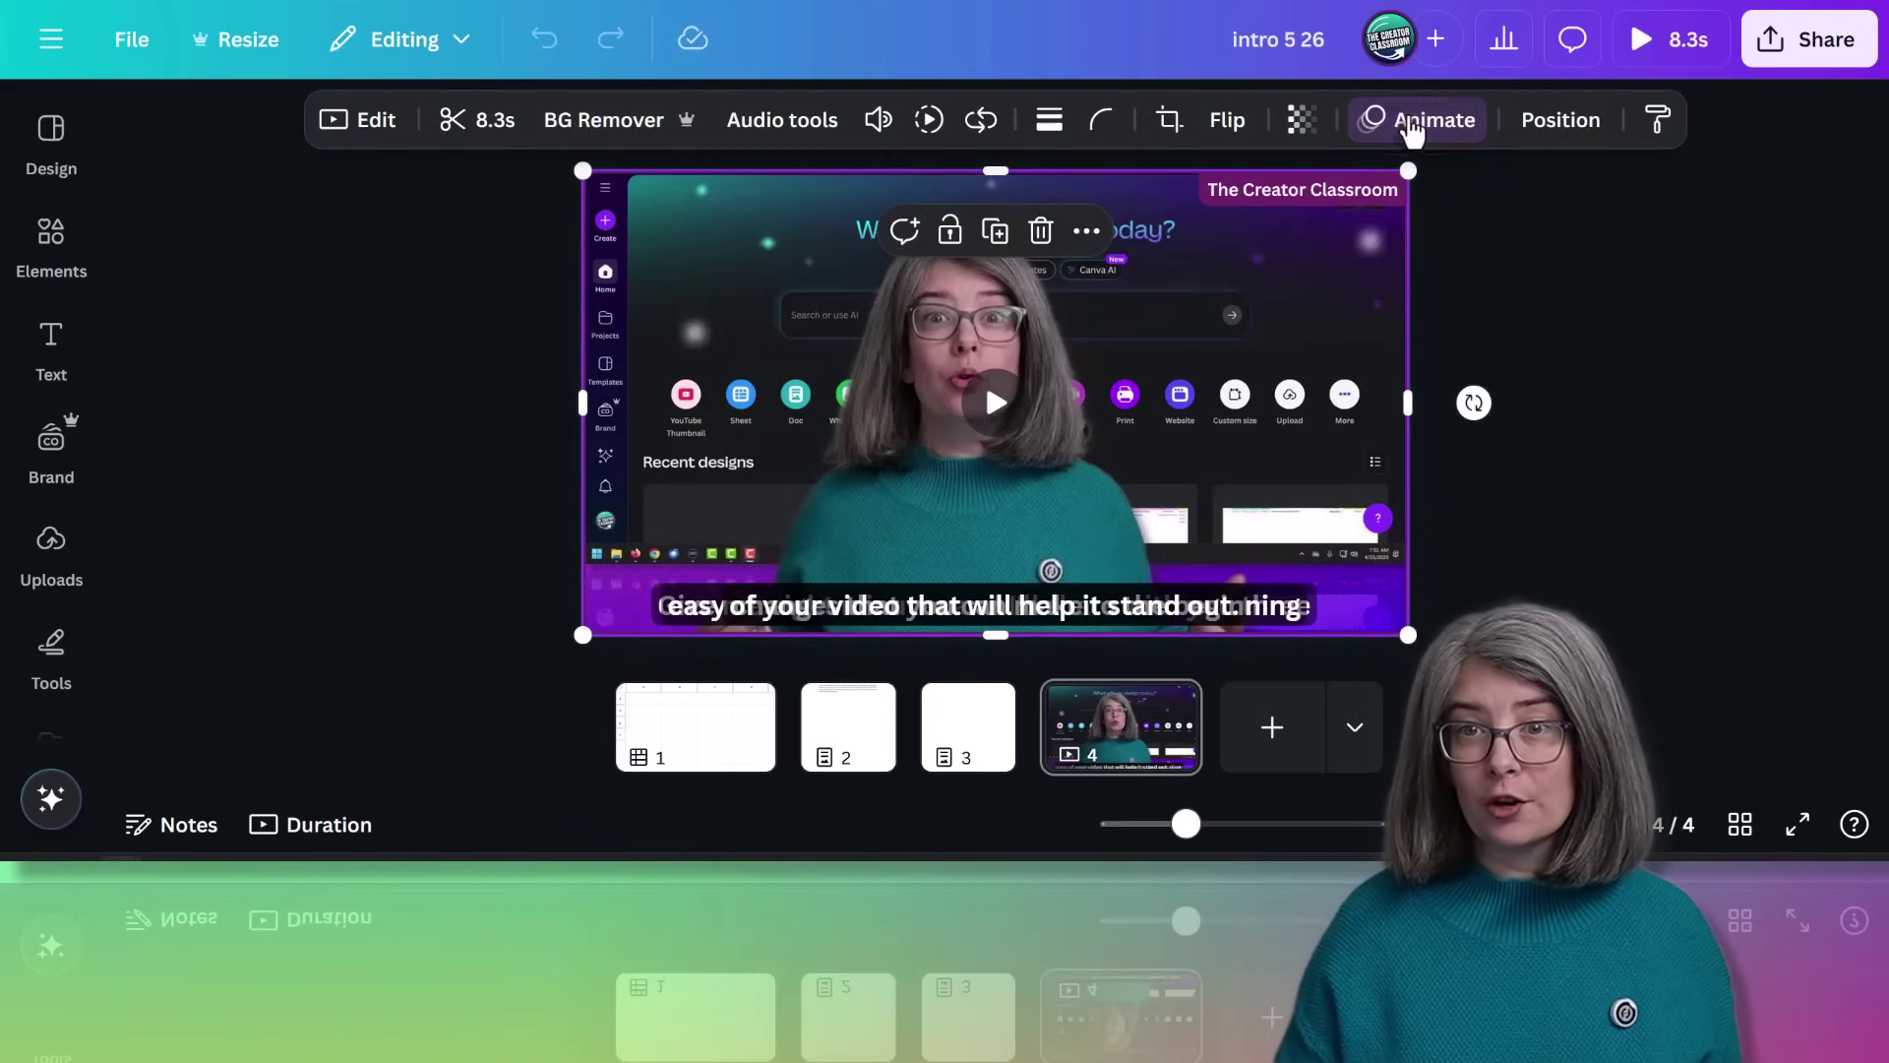
{"action": "left_click", "coordinate": [1417, 119]}
{"action": "scroll", "coordinate": [197, 492], "scroll_direction": "up", "scroll_amount": 10}
{"action": "scroll", "coordinate": [190, 439], "scroll_direction": "down", "scroll_amount": 1}
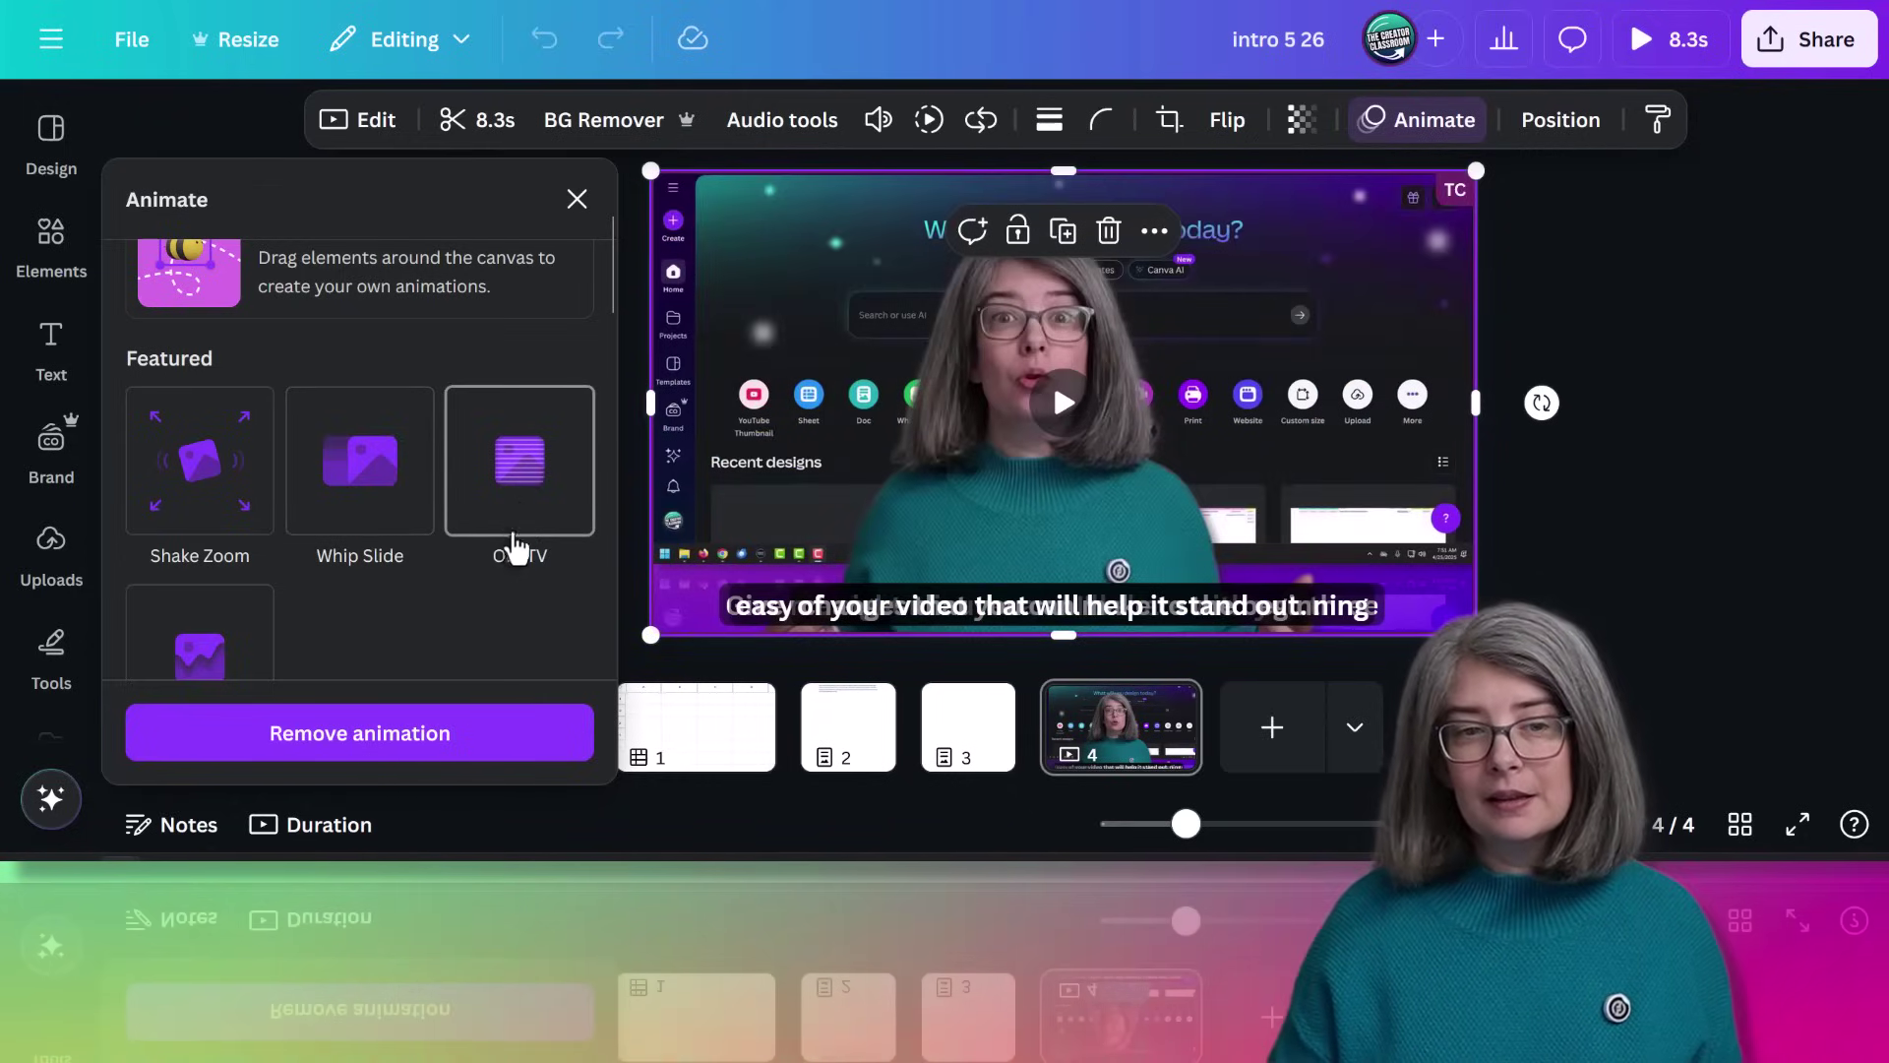
{"action": "scroll", "coordinate": [314, 569], "scroll_direction": "down", "scroll_amount": 1}
{"action": "scroll", "coordinate": [430, 569], "scroll_direction": "down", "scroll_amount": 2}
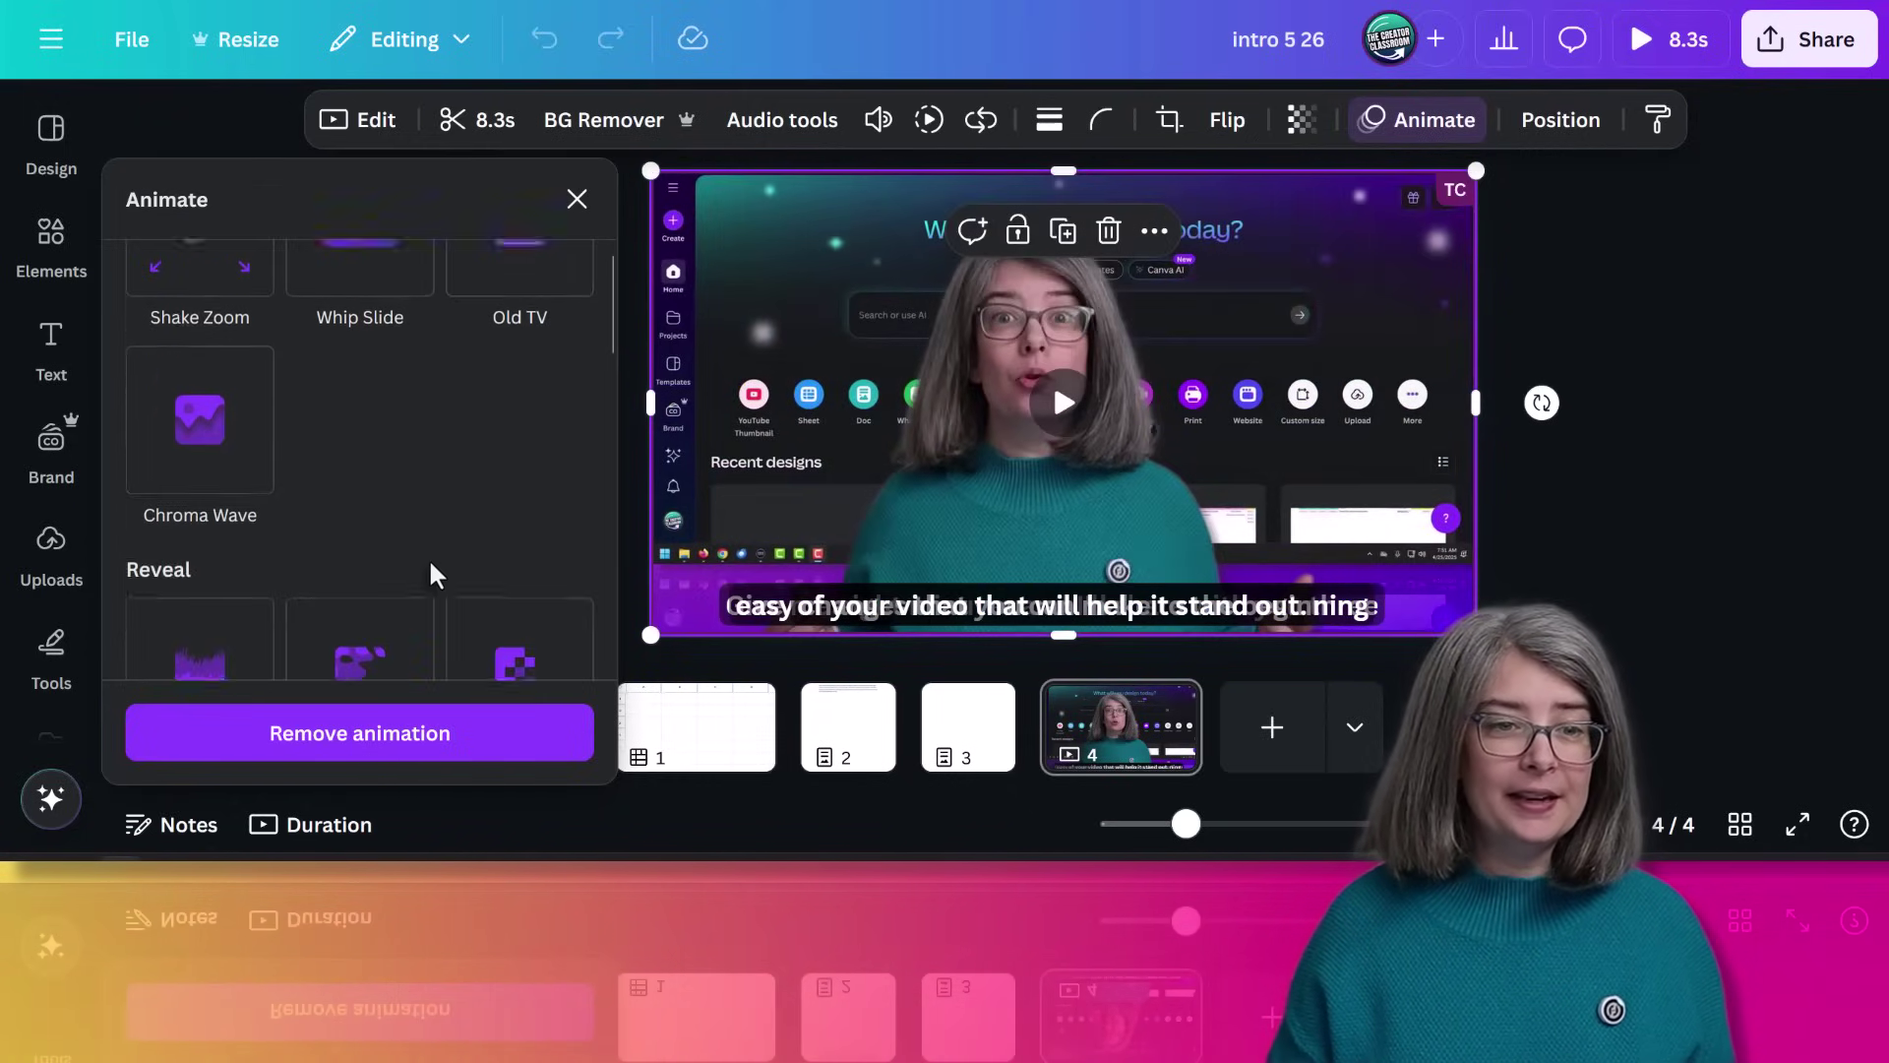
{"action": "scroll", "coordinate": [430, 580], "scroll_direction": "down", "scroll_amount": 1}
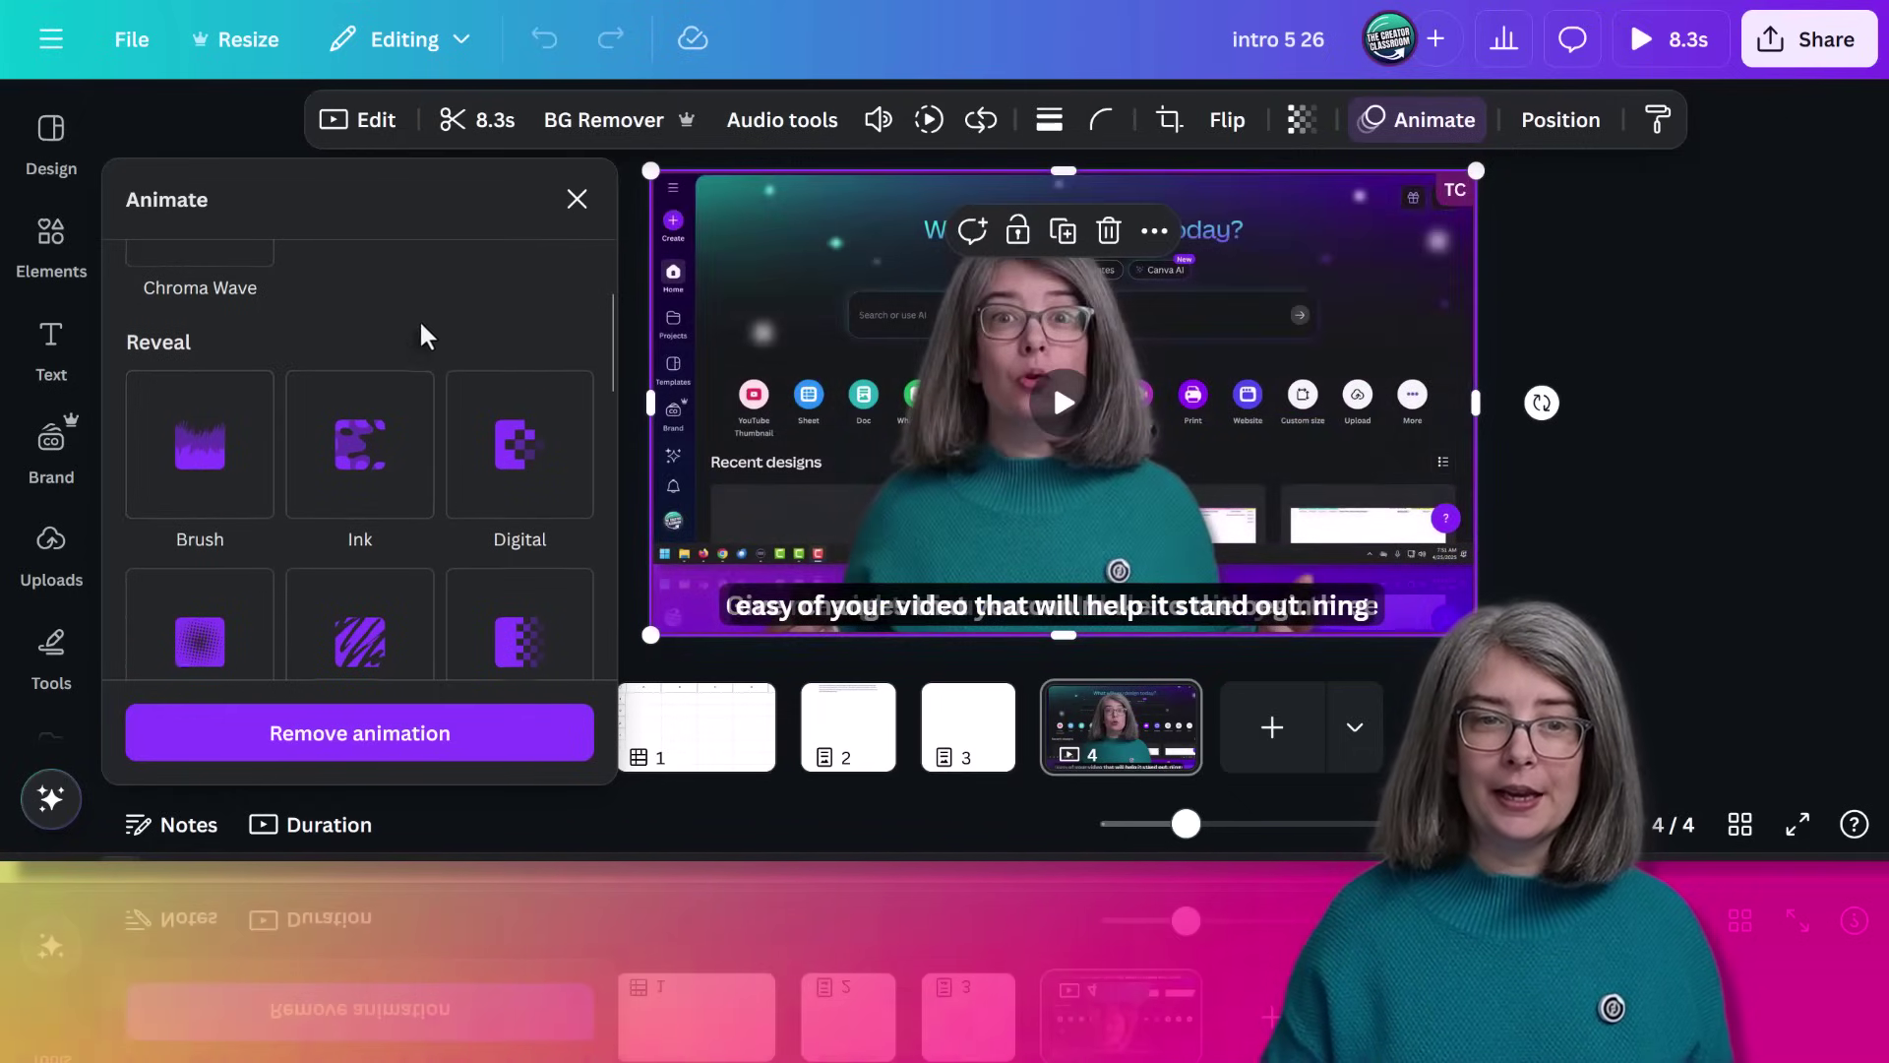
{"action": "scroll", "coordinate": [394, 359], "scroll_direction": "down", "scroll_amount": 1}
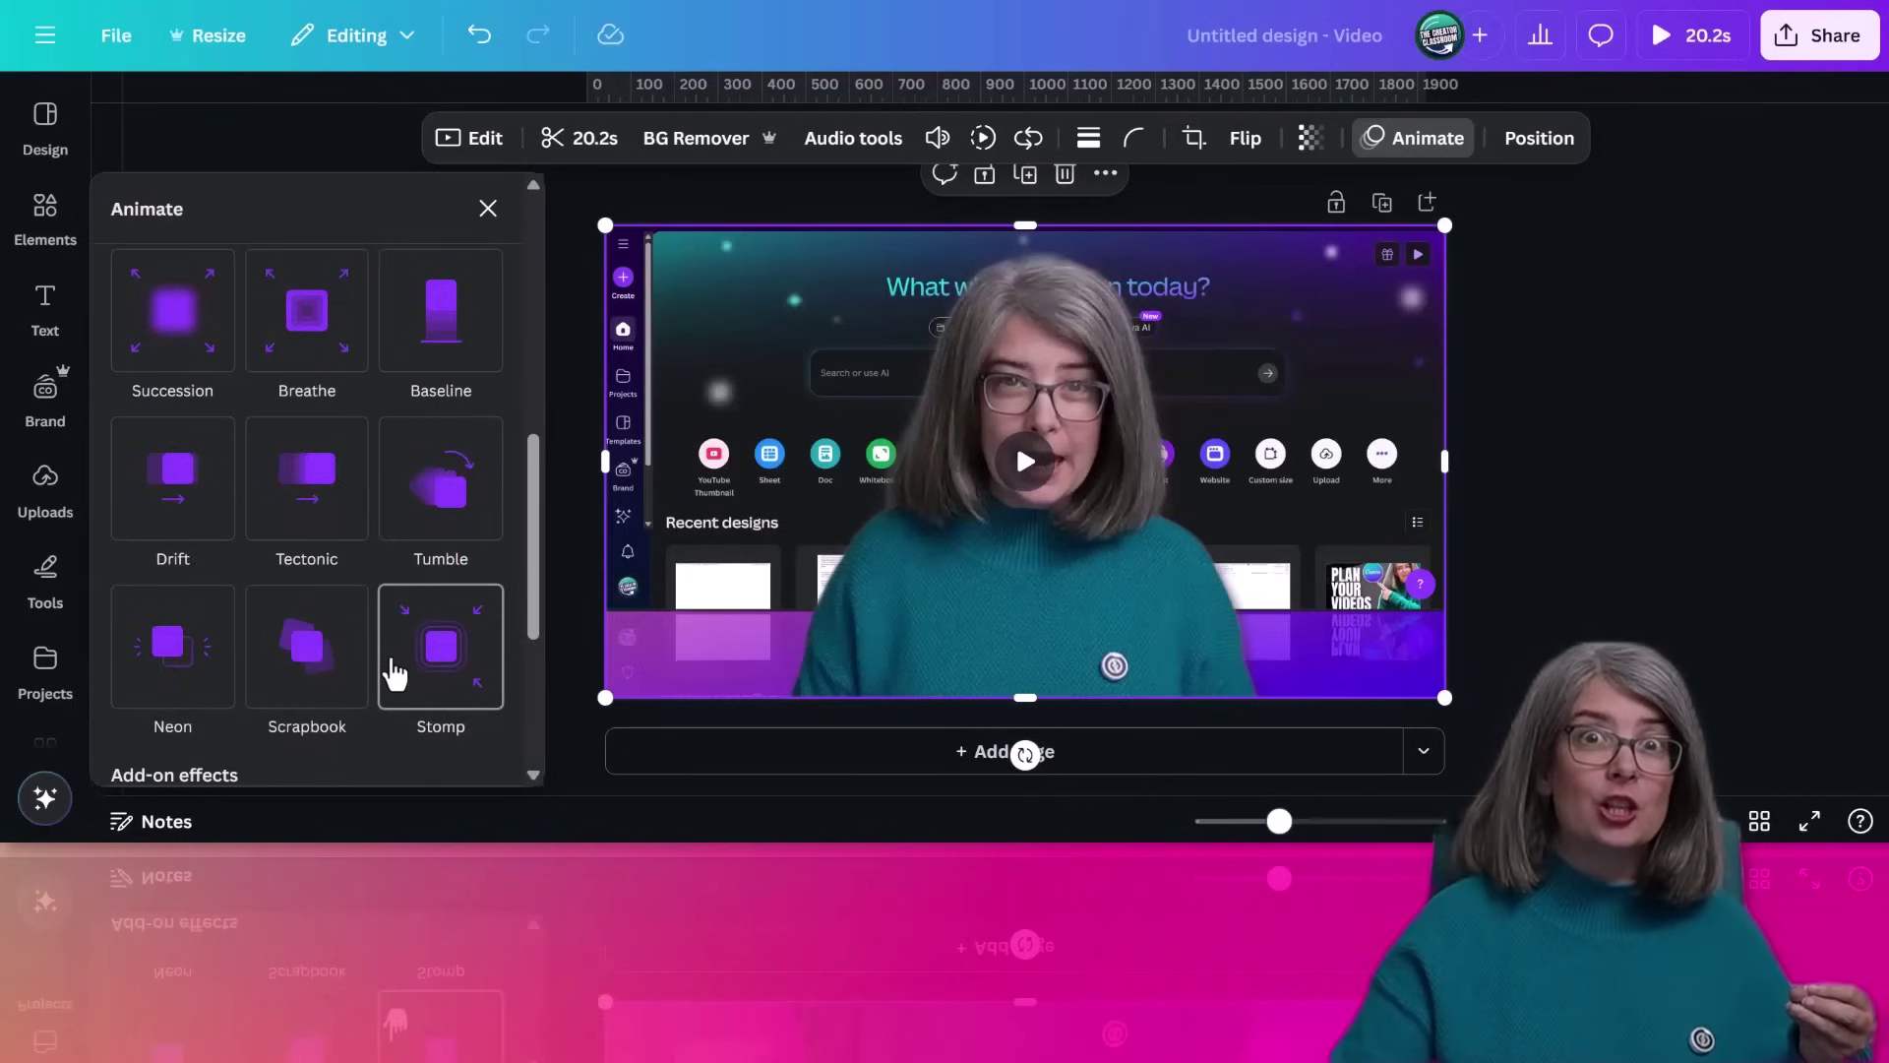
Step: Apply a Succession animation set to On enter with a higher speed, then close and deselect
{"action": "scroll", "coordinate": [296, 679], "scroll_direction": "up", "scroll_amount": 4}
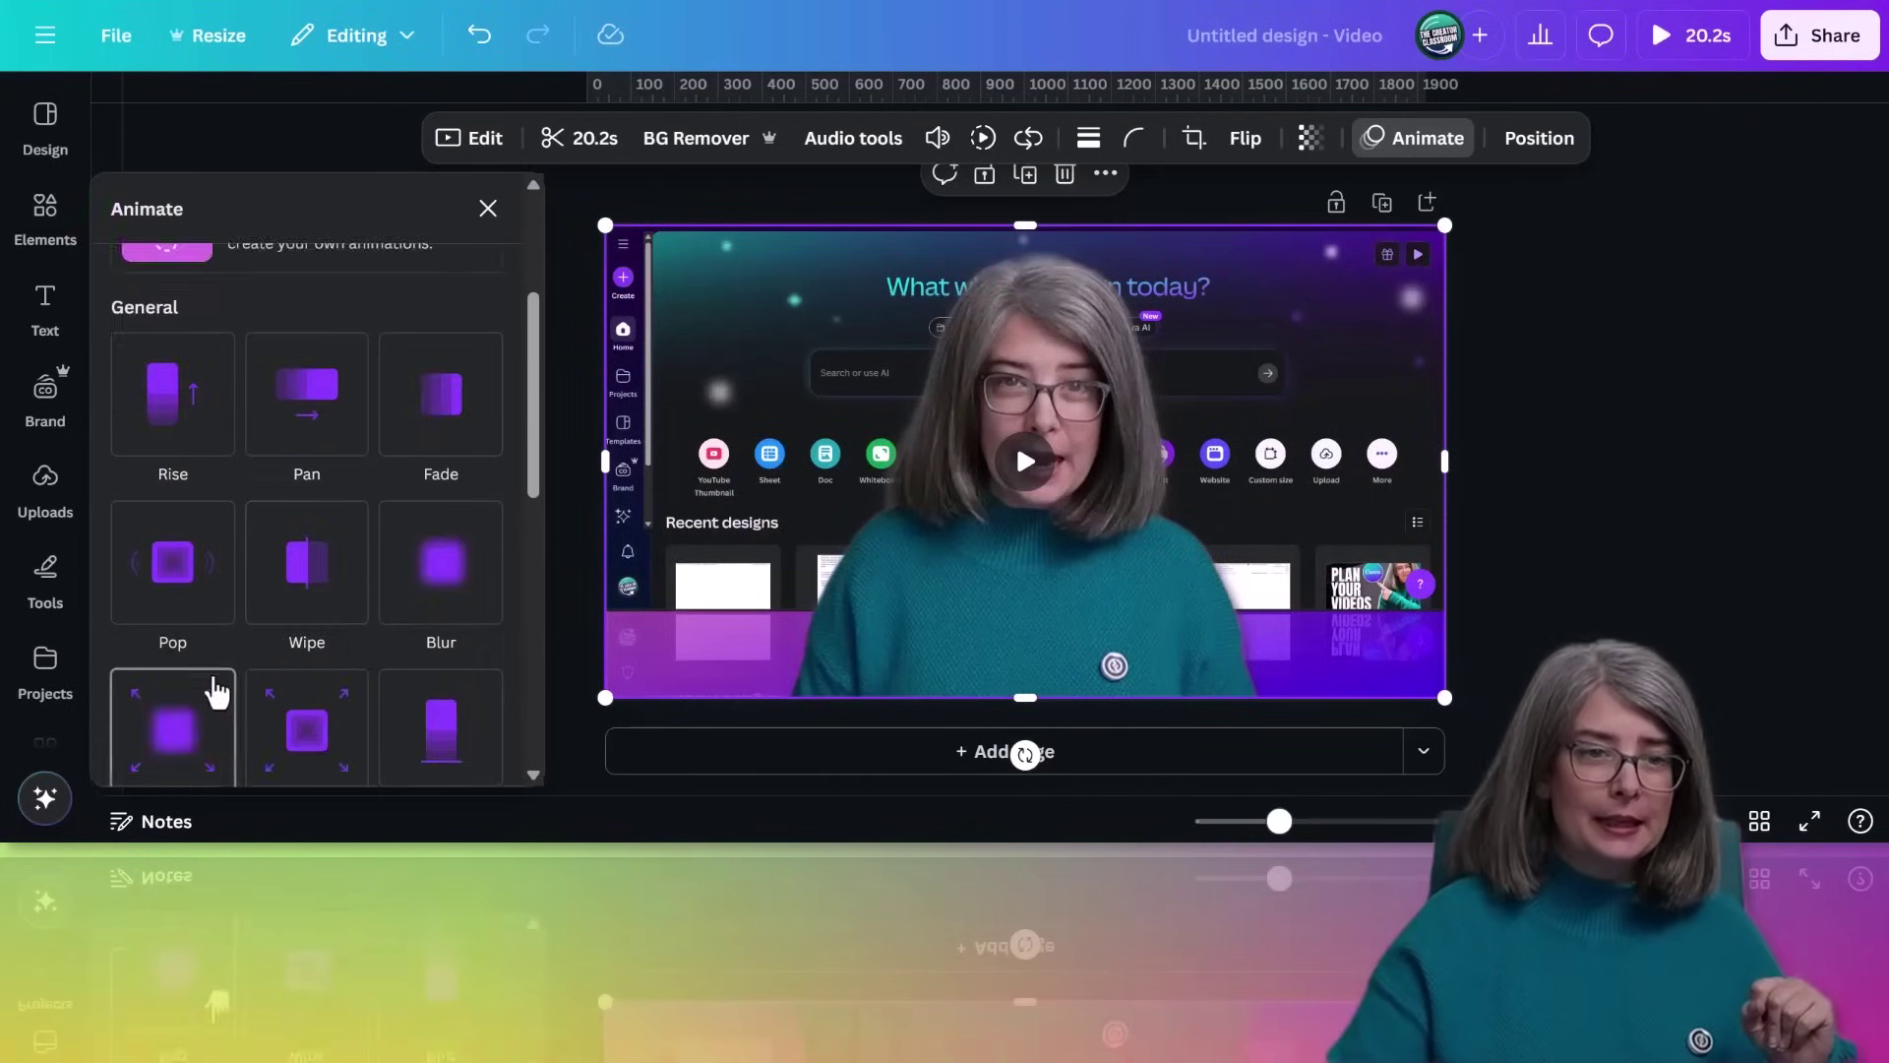
{"action": "scroll", "coordinate": [214, 692], "scroll_direction": "down", "scroll_amount": 3}
{"action": "left_click", "coordinate": [190, 485]}
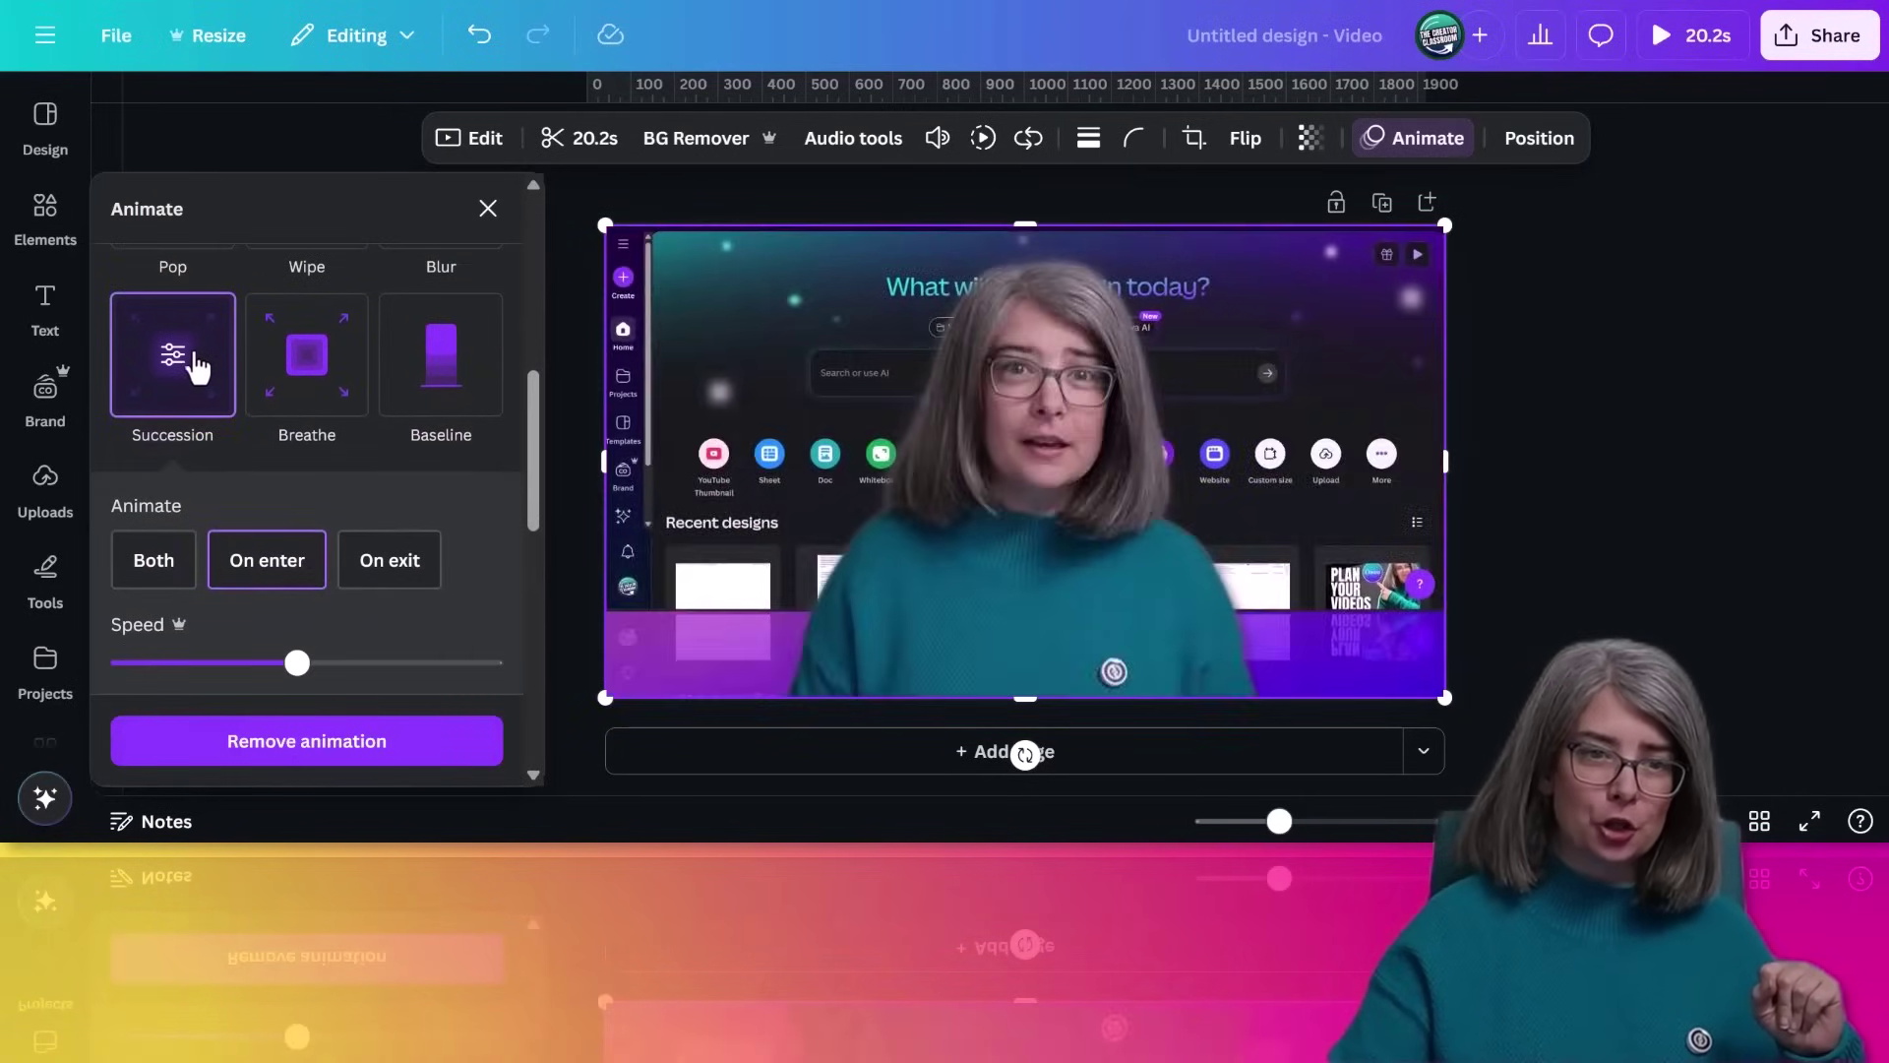
{"action": "left_click", "coordinate": [253, 571]}
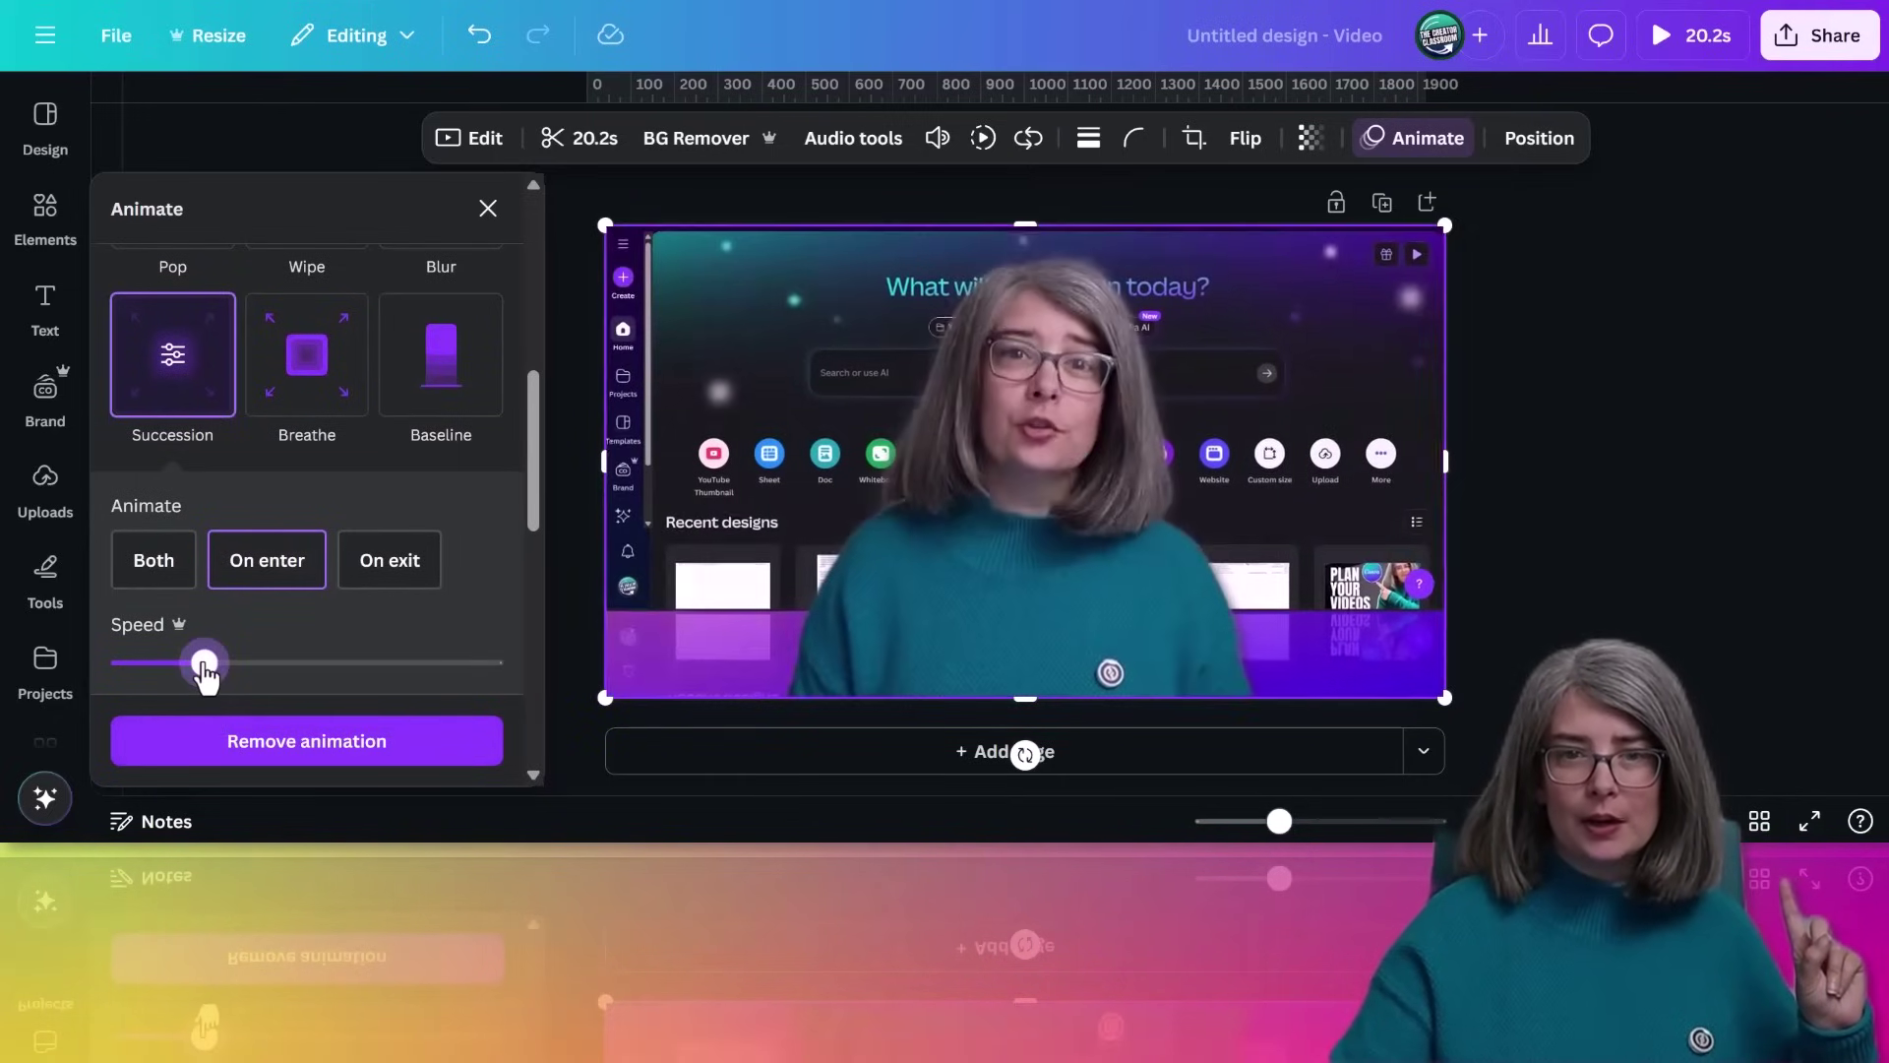
{"action": "left_click", "coordinate": [423, 666]}
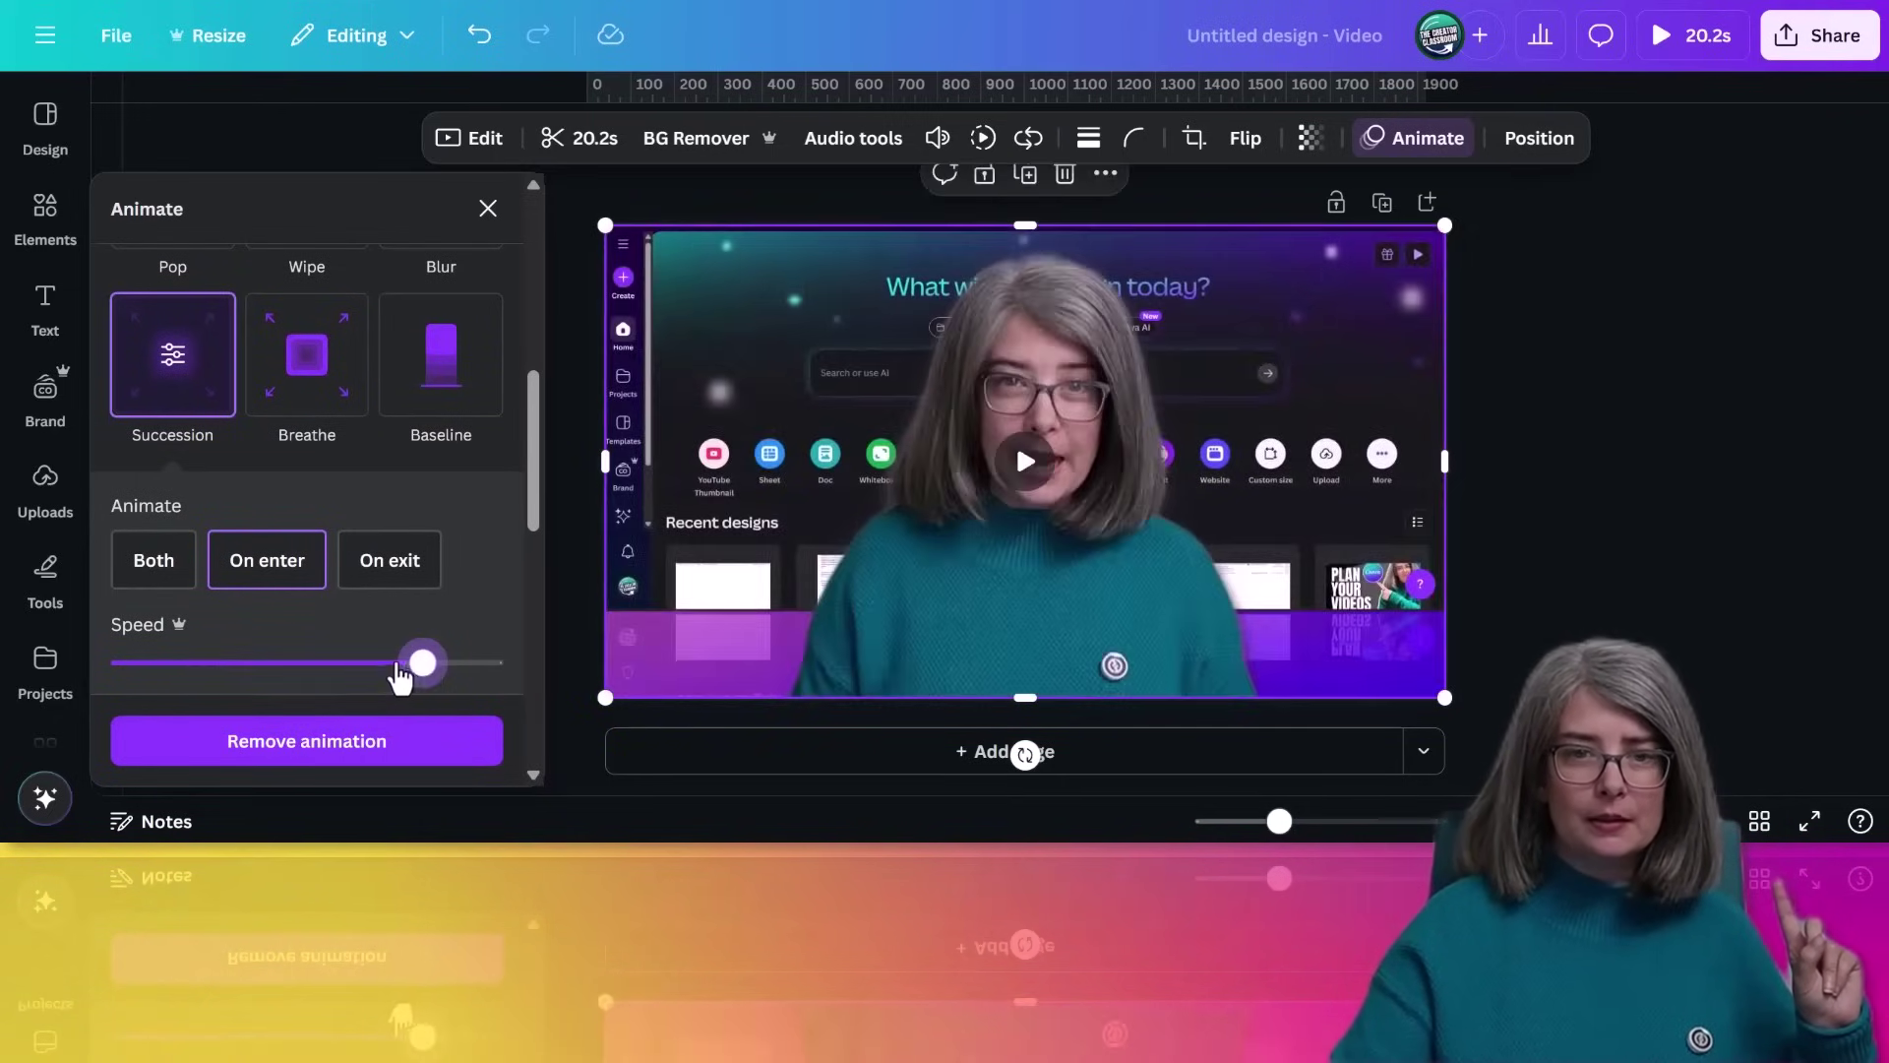
{"action": "left_click_drag", "start_coordinate": [423, 666], "coordinate": [397, 666]}
{"action": "scroll", "coordinate": [398, 674], "scroll_direction": "down", "scroll_amount": 3}
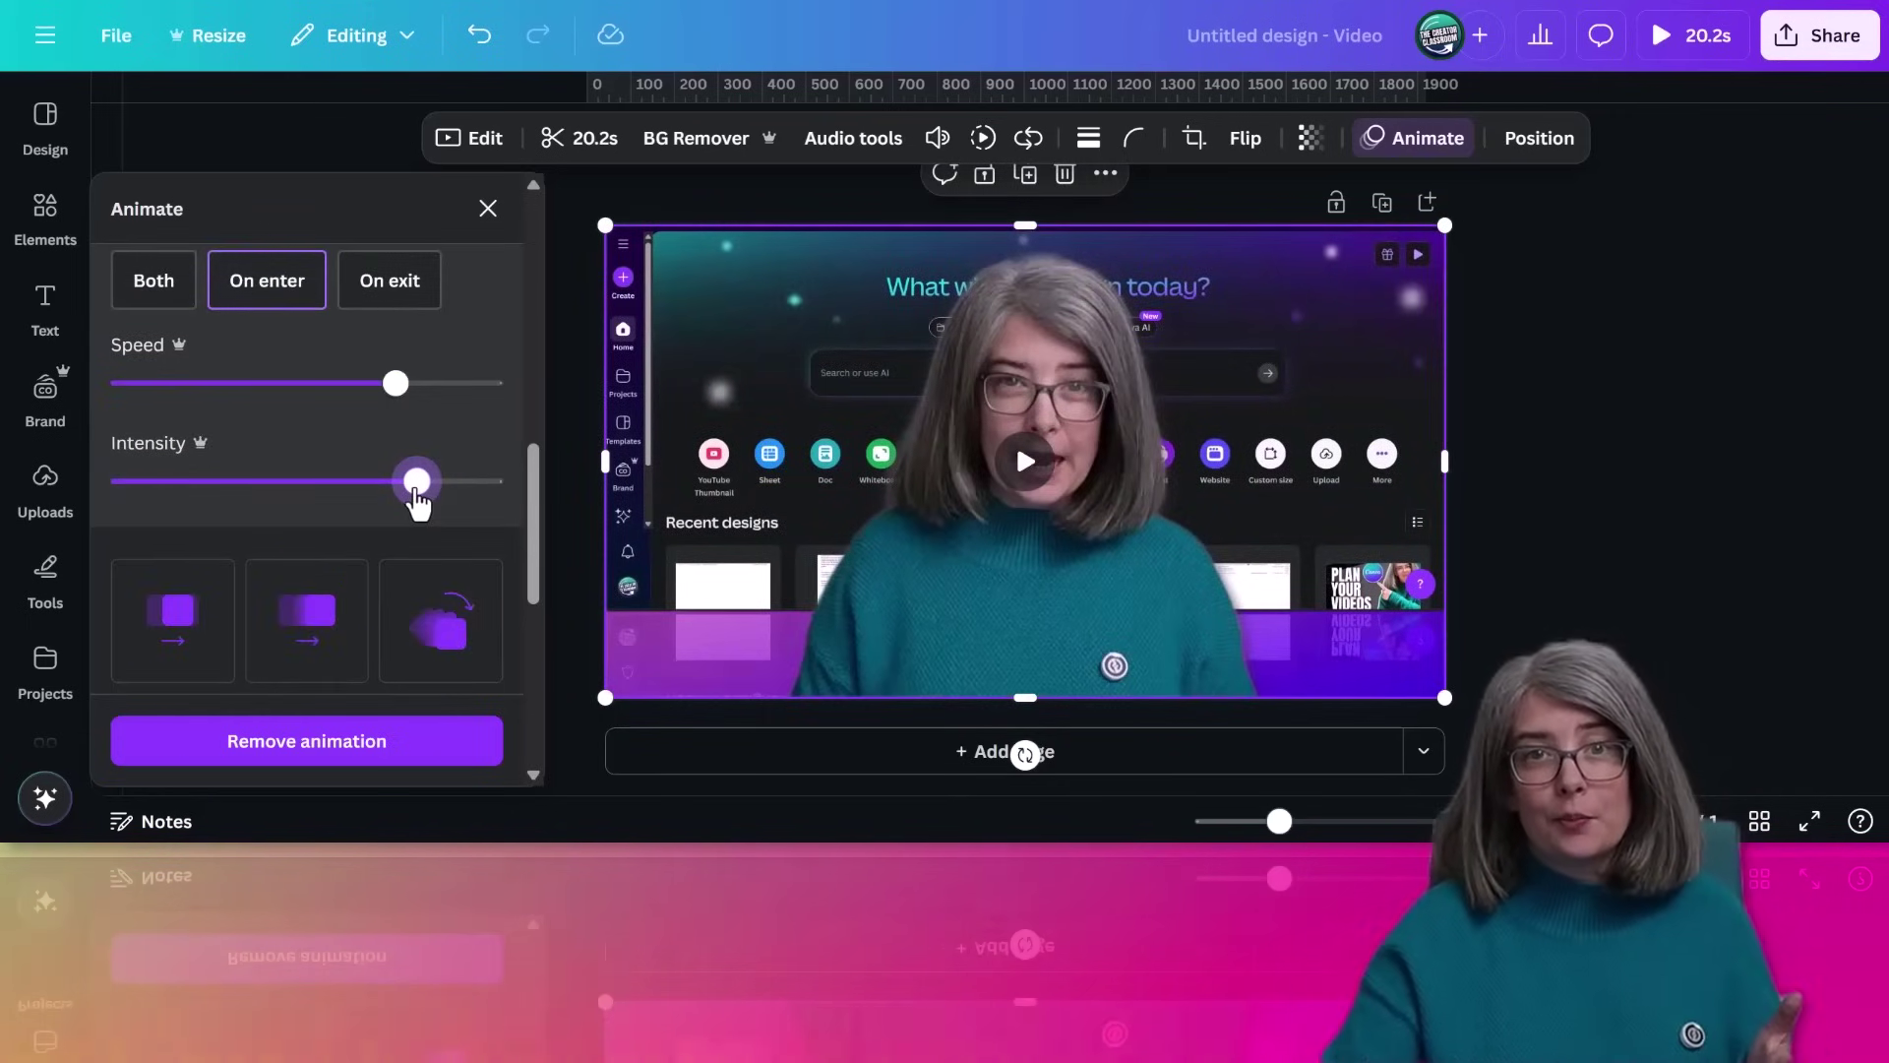
{"action": "mouse_move", "coordinate": [1354, 518]}
{"action": "left_click", "coordinate": [1227, 641]}
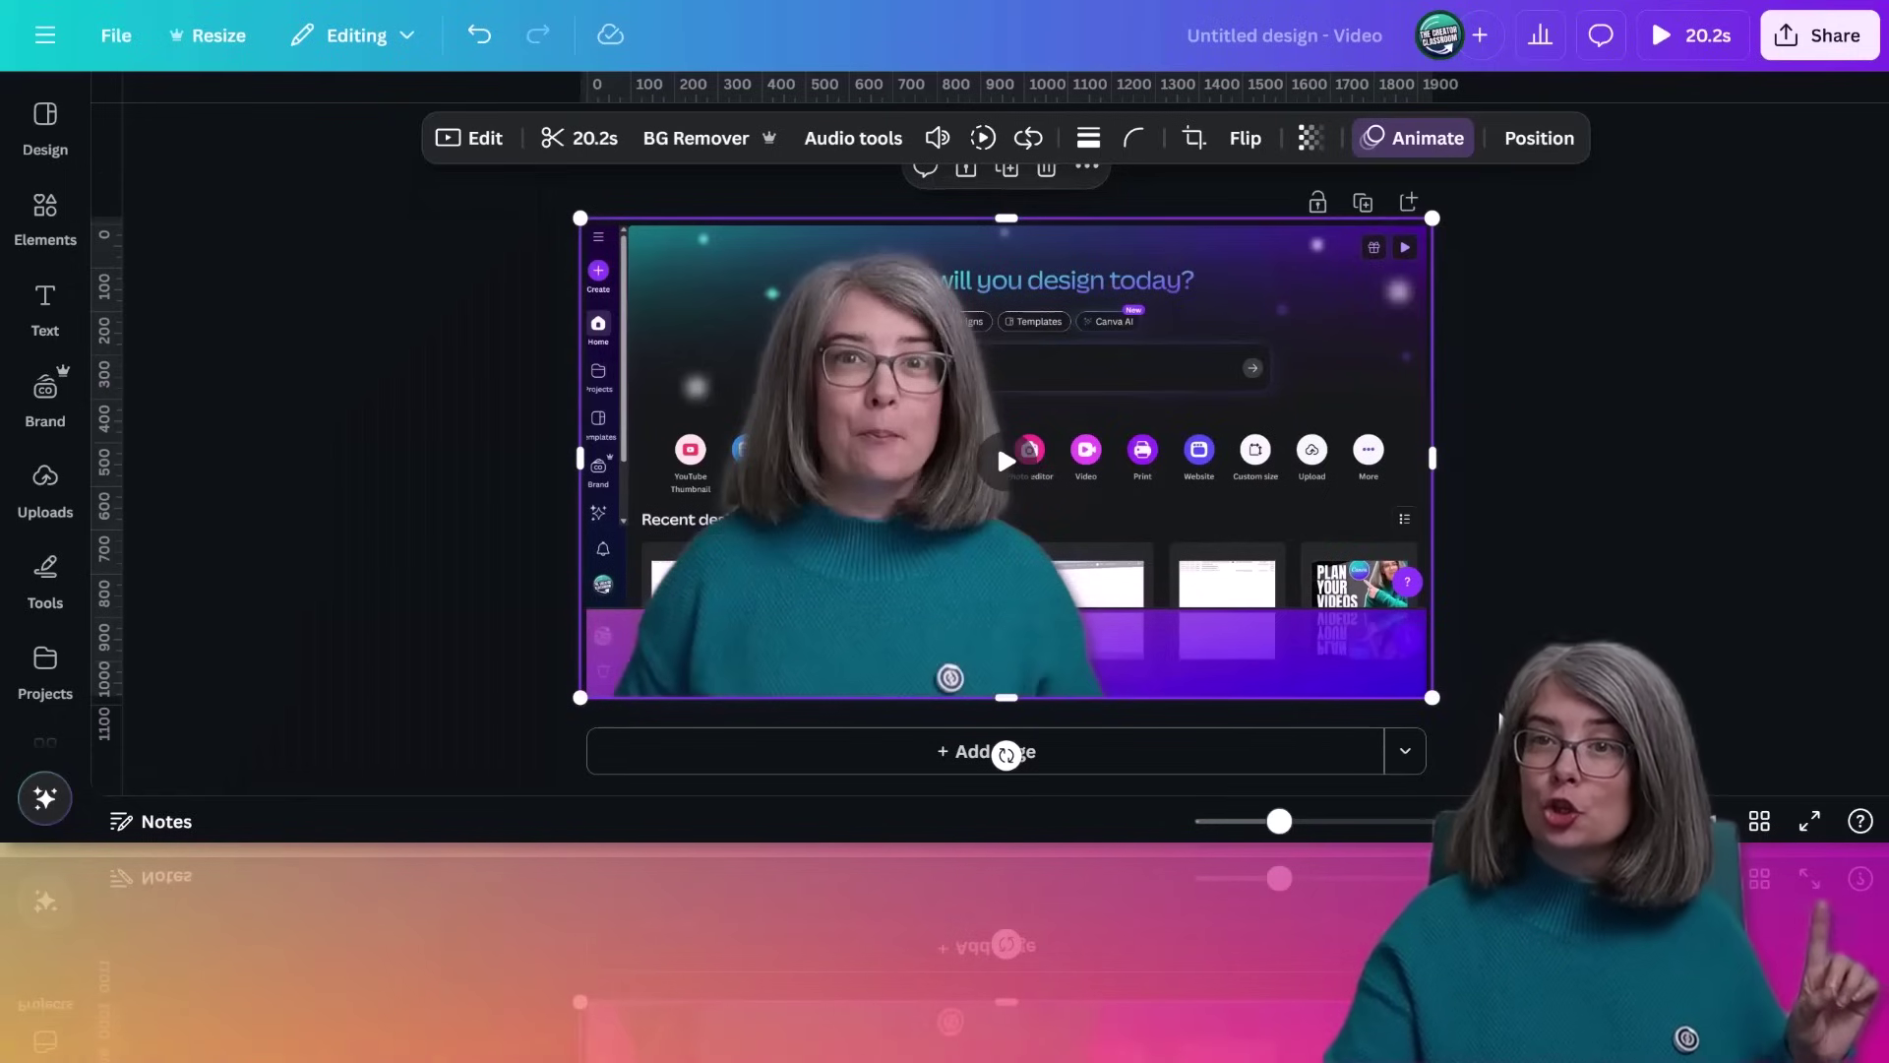
{"action": "left_click", "coordinate": [1501, 723]}
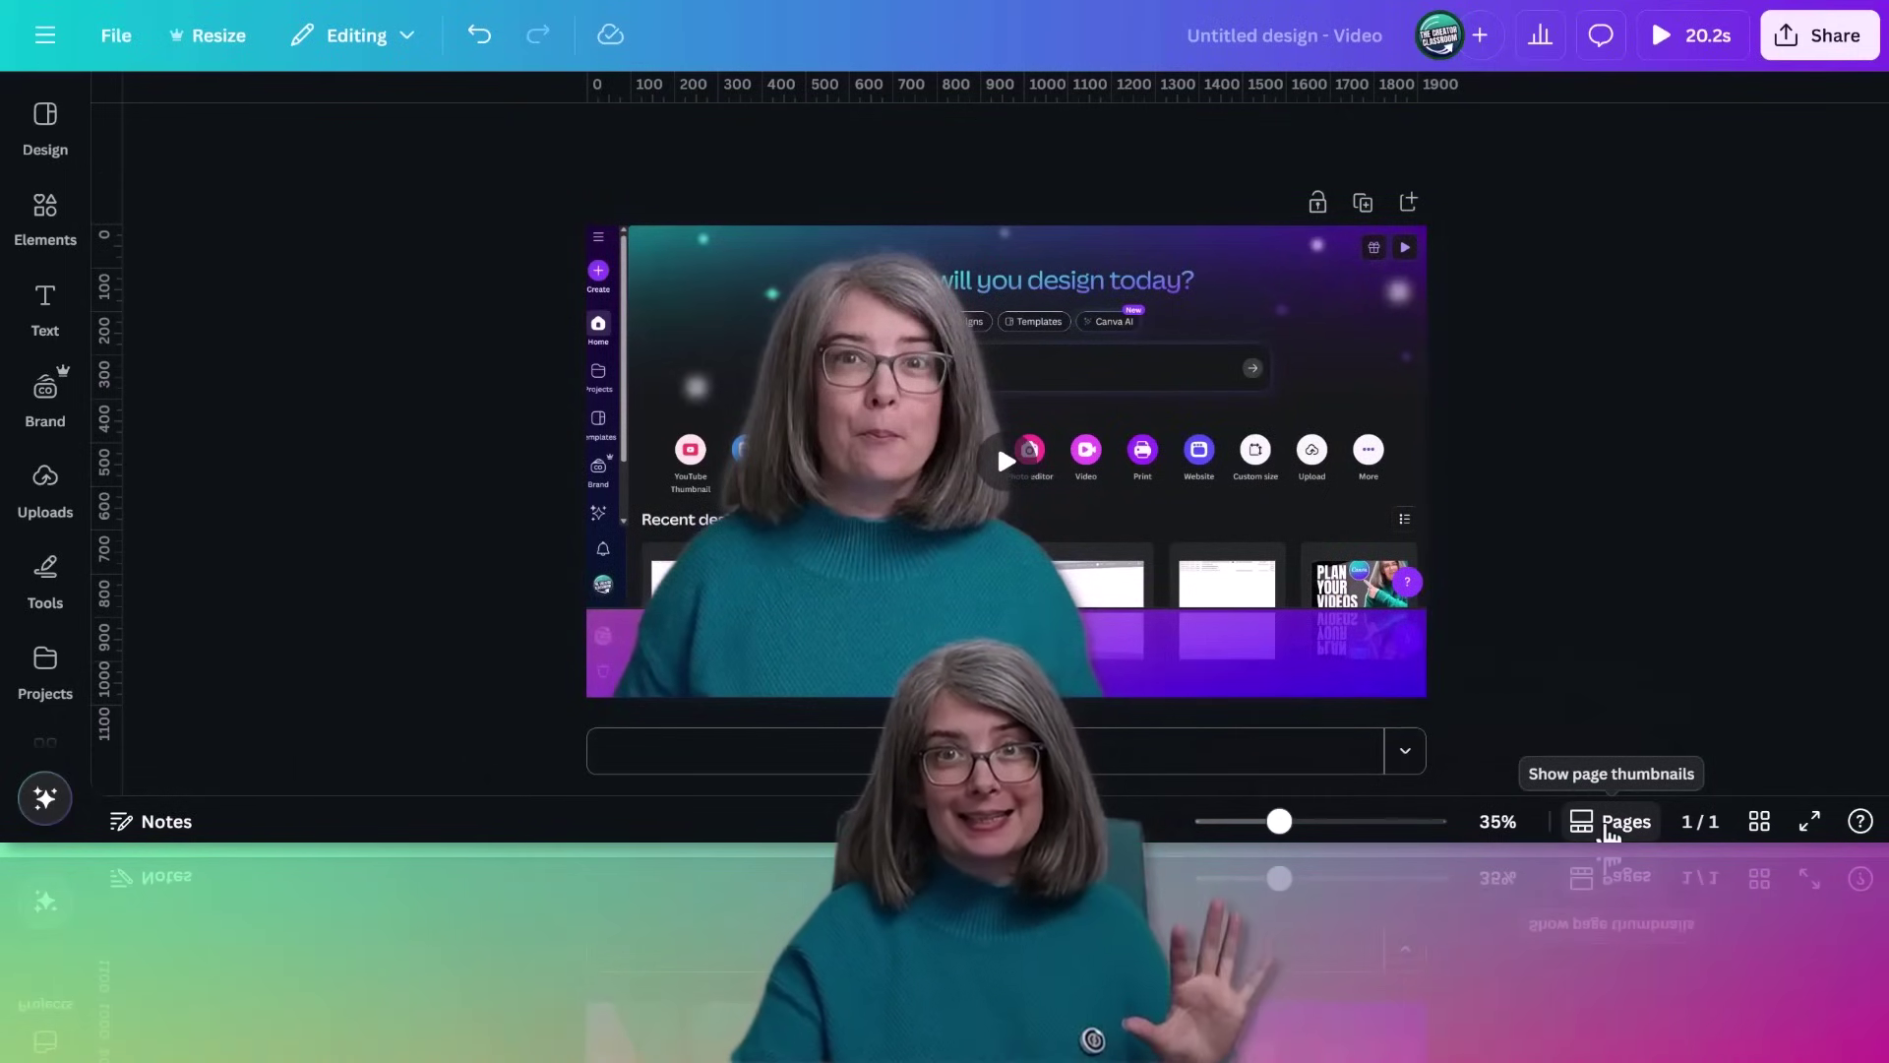
{"action": "left_click", "coordinate": [1609, 826]}
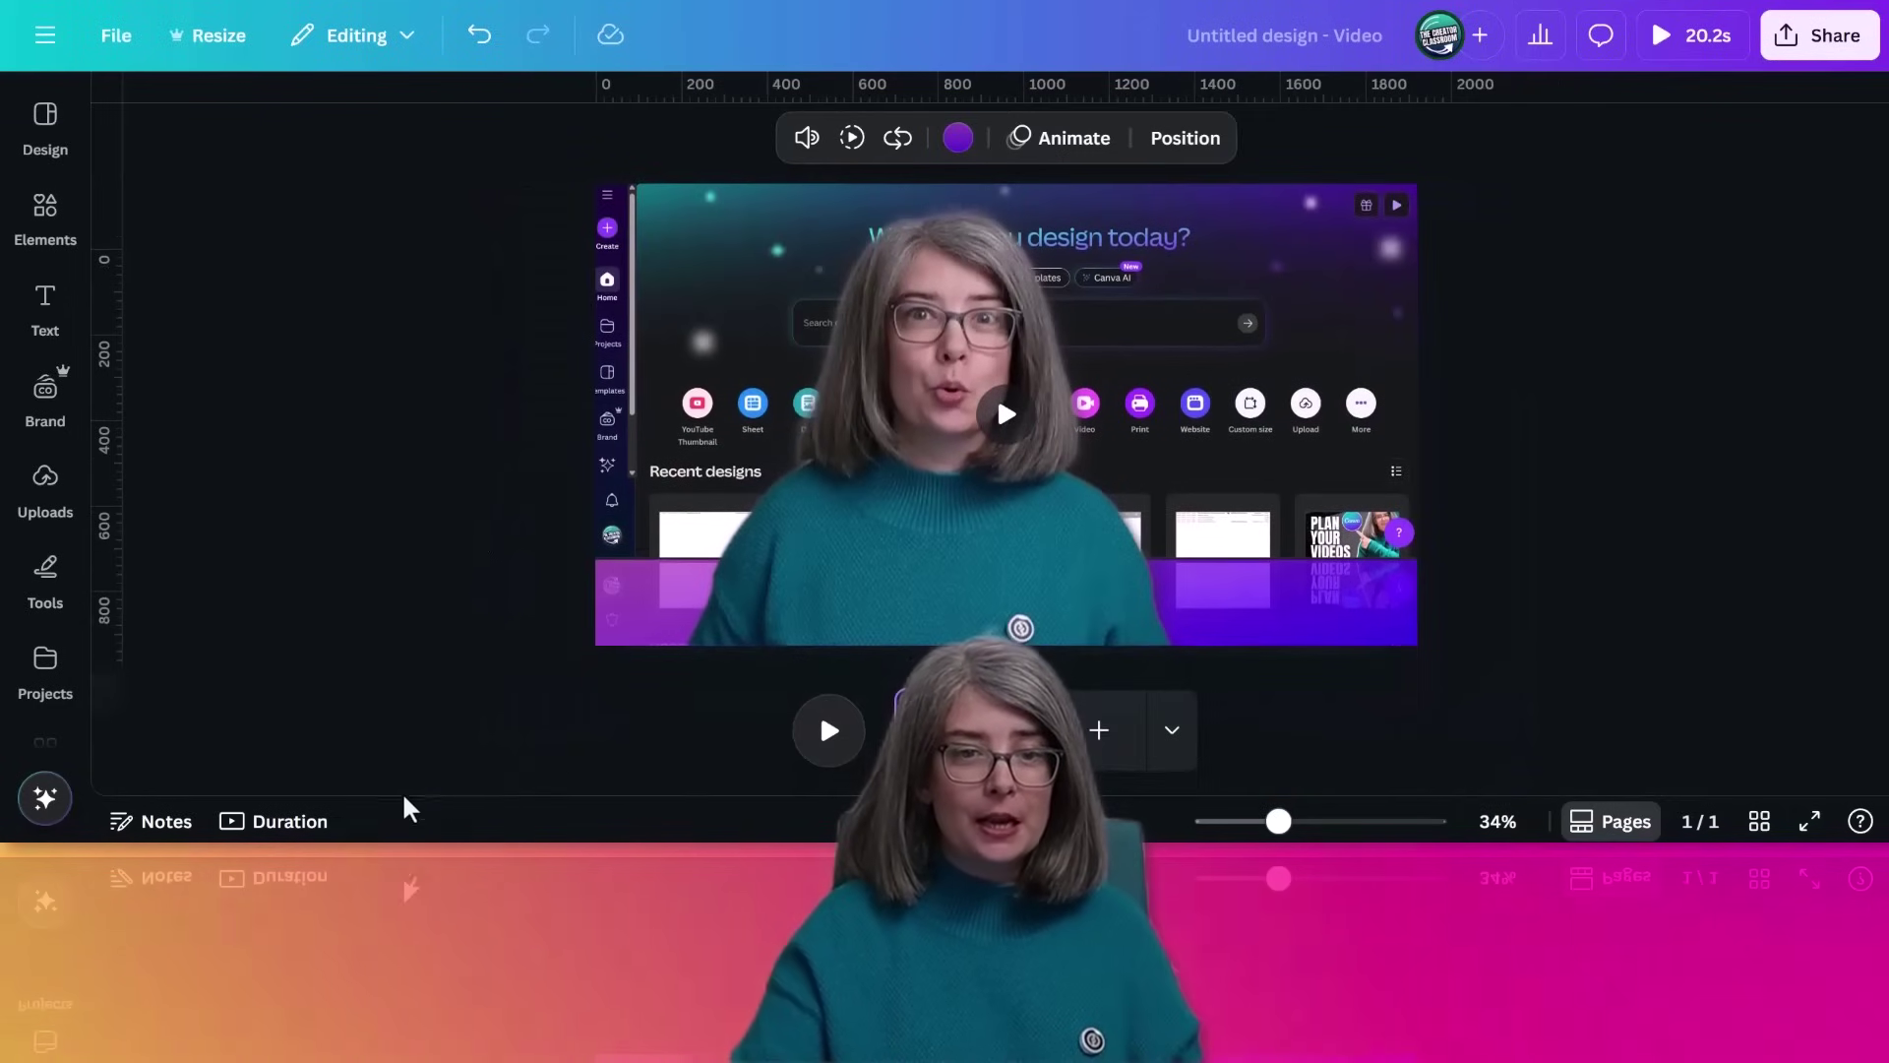
{"action": "left_click", "coordinate": [295, 826]}
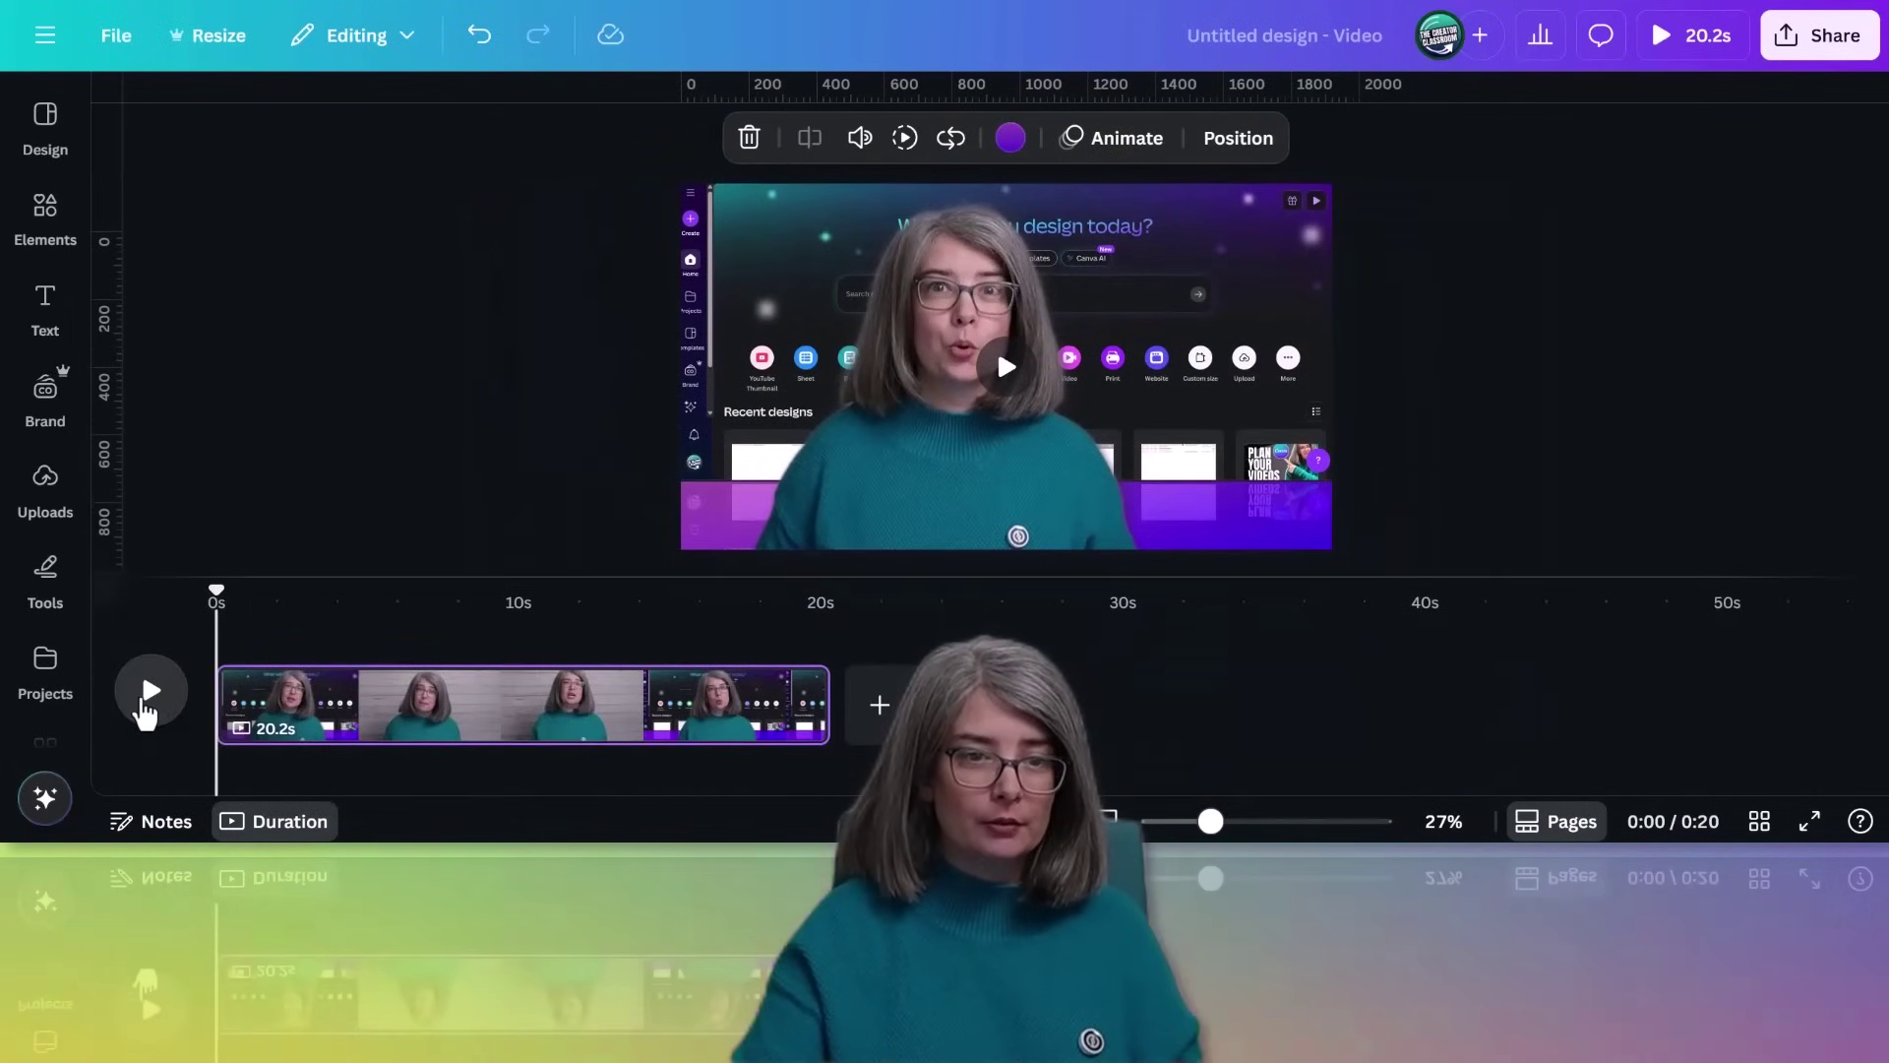
{"action": "left_click", "coordinate": [146, 700]}
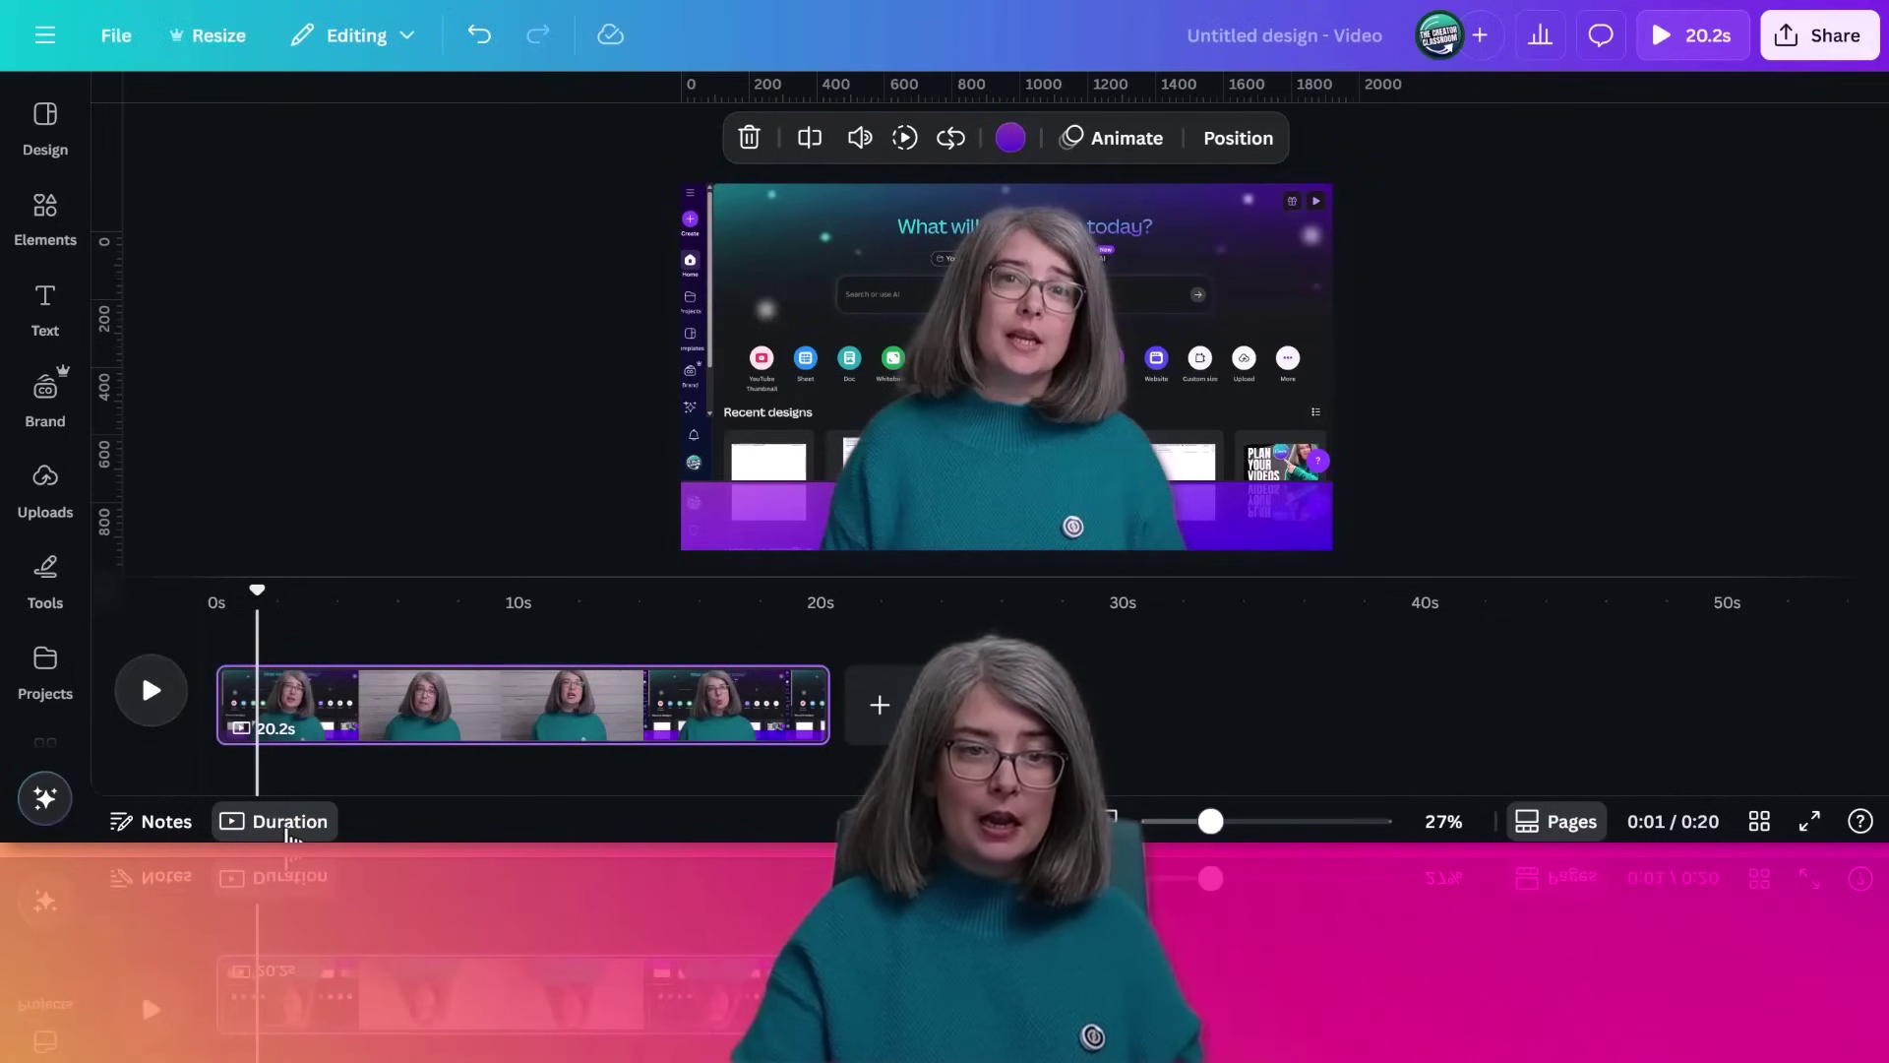
{"action": "left_click", "coordinate": [291, 824]}
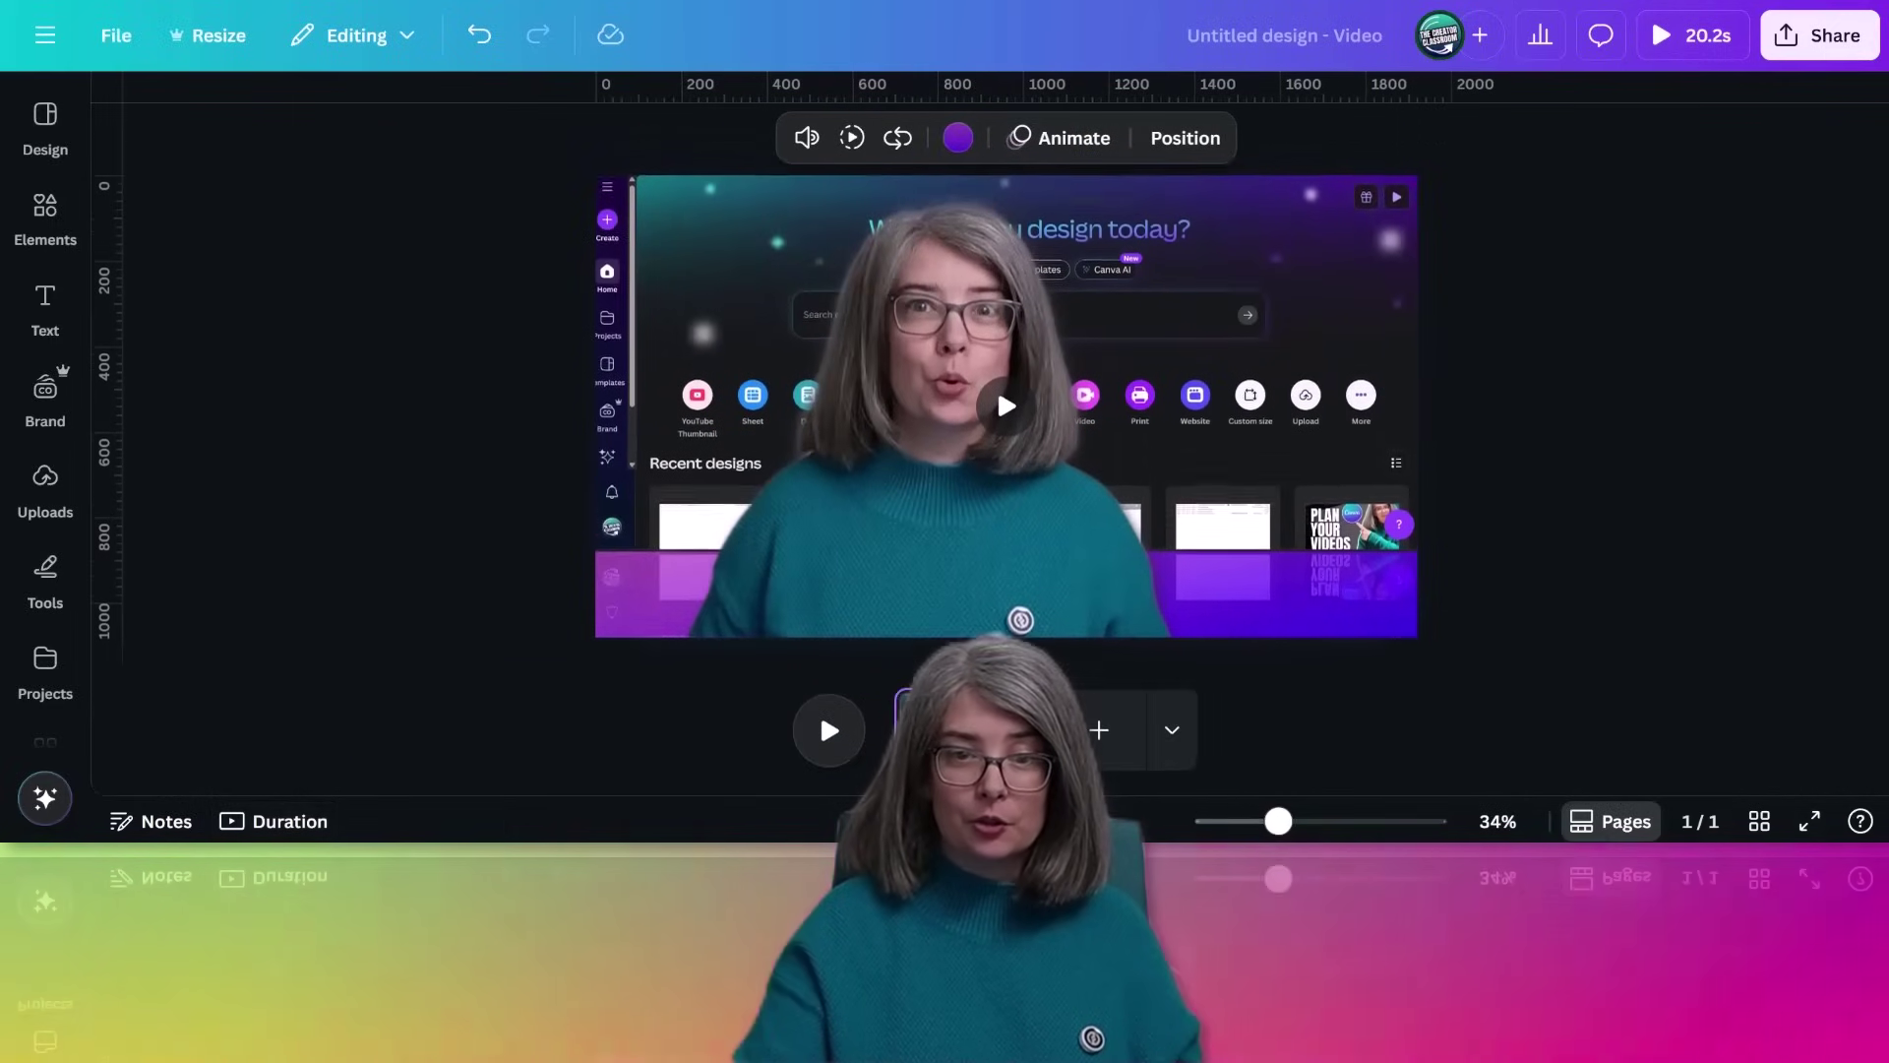
{"action": "left_click", "coordinate": [1628, 822]}
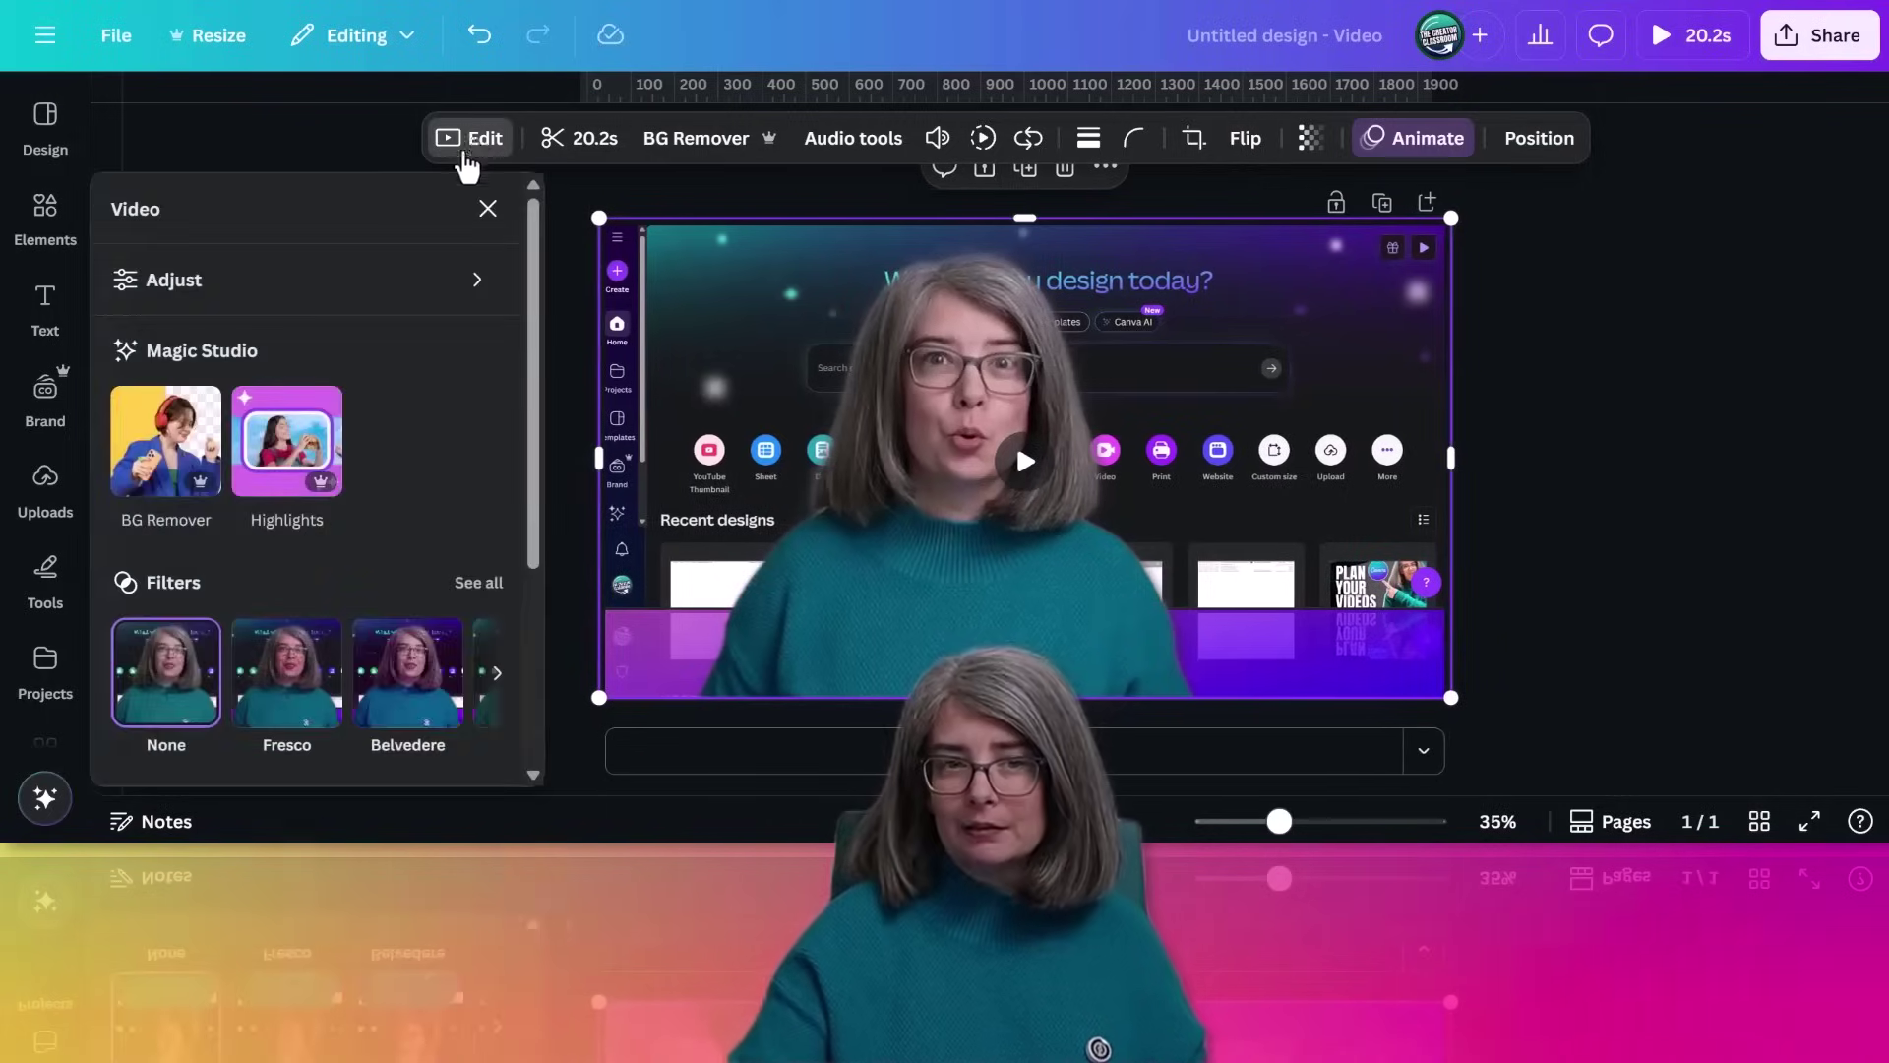
{"action": "scroll", "coordinate": [344, 472], "scroll_direction": "down", "scroll_amount": 3}
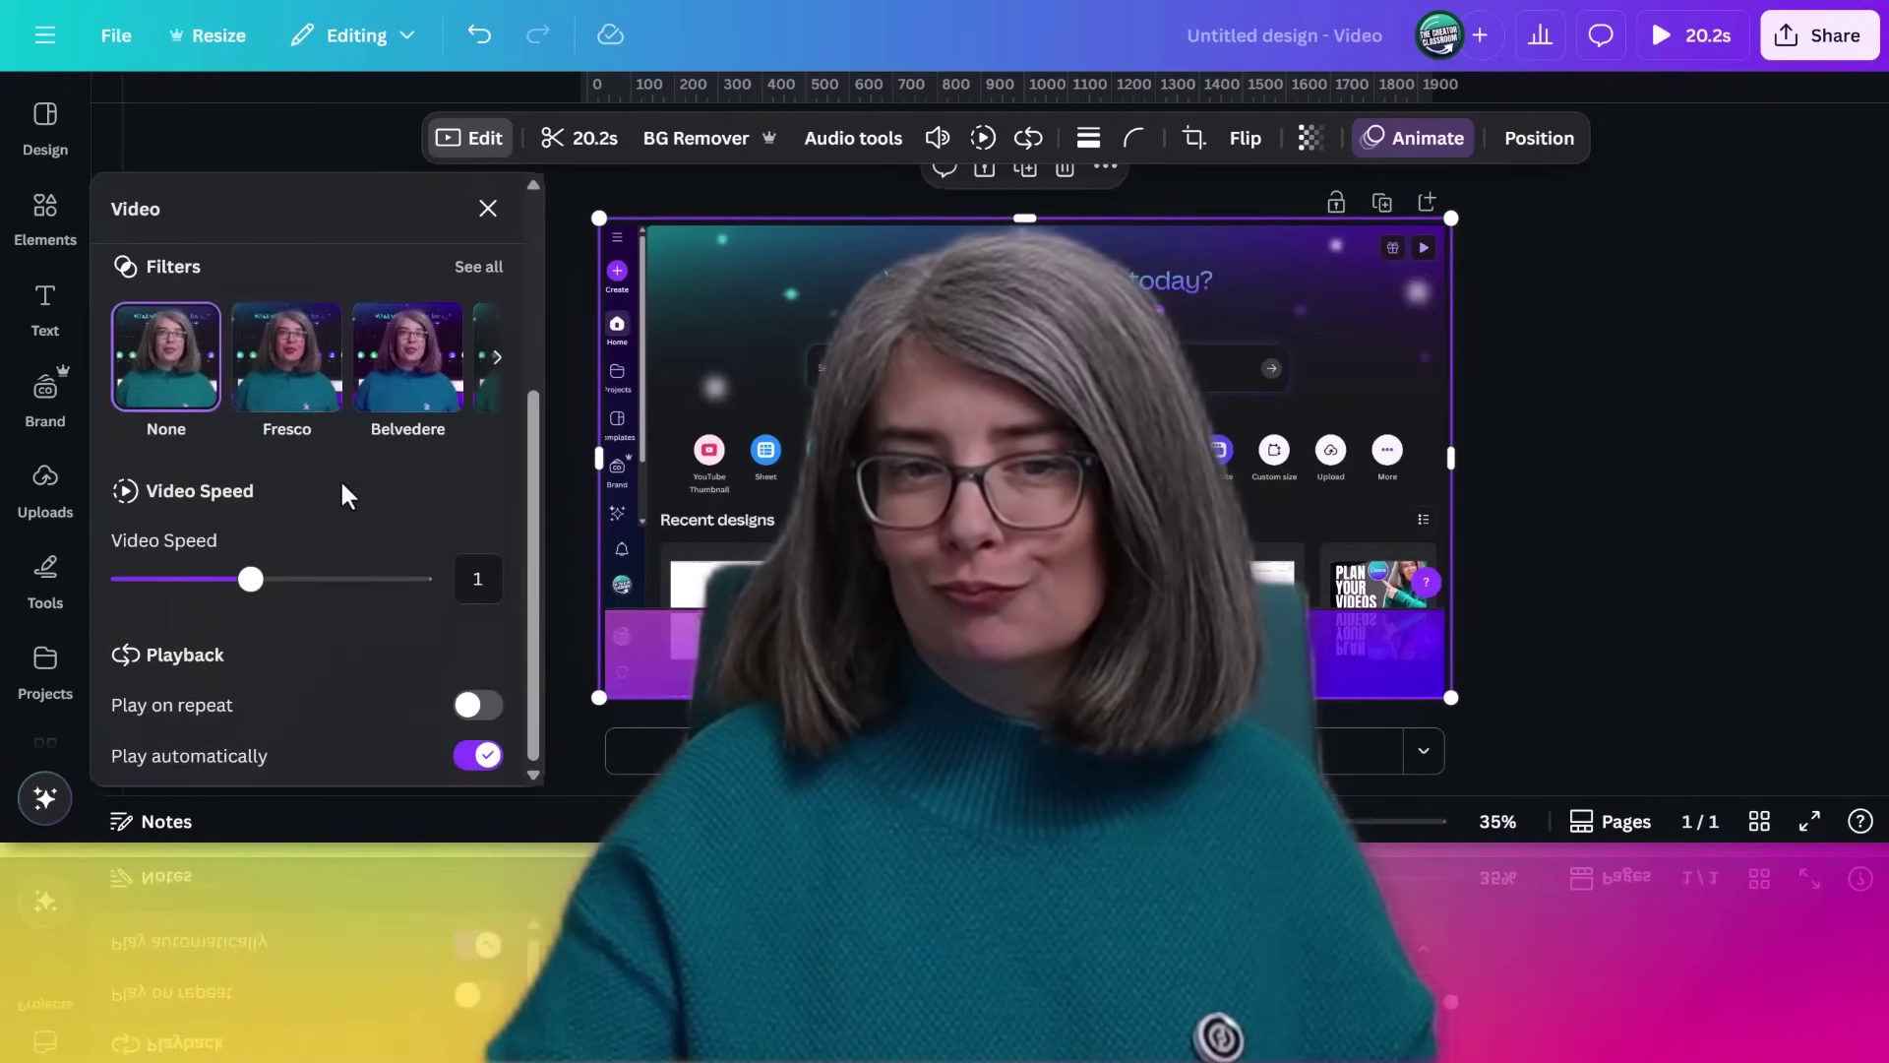
{"action": "scroll", "coordinate": [346, 495], "scroll_direction": "up", "scroll_amount": 3}
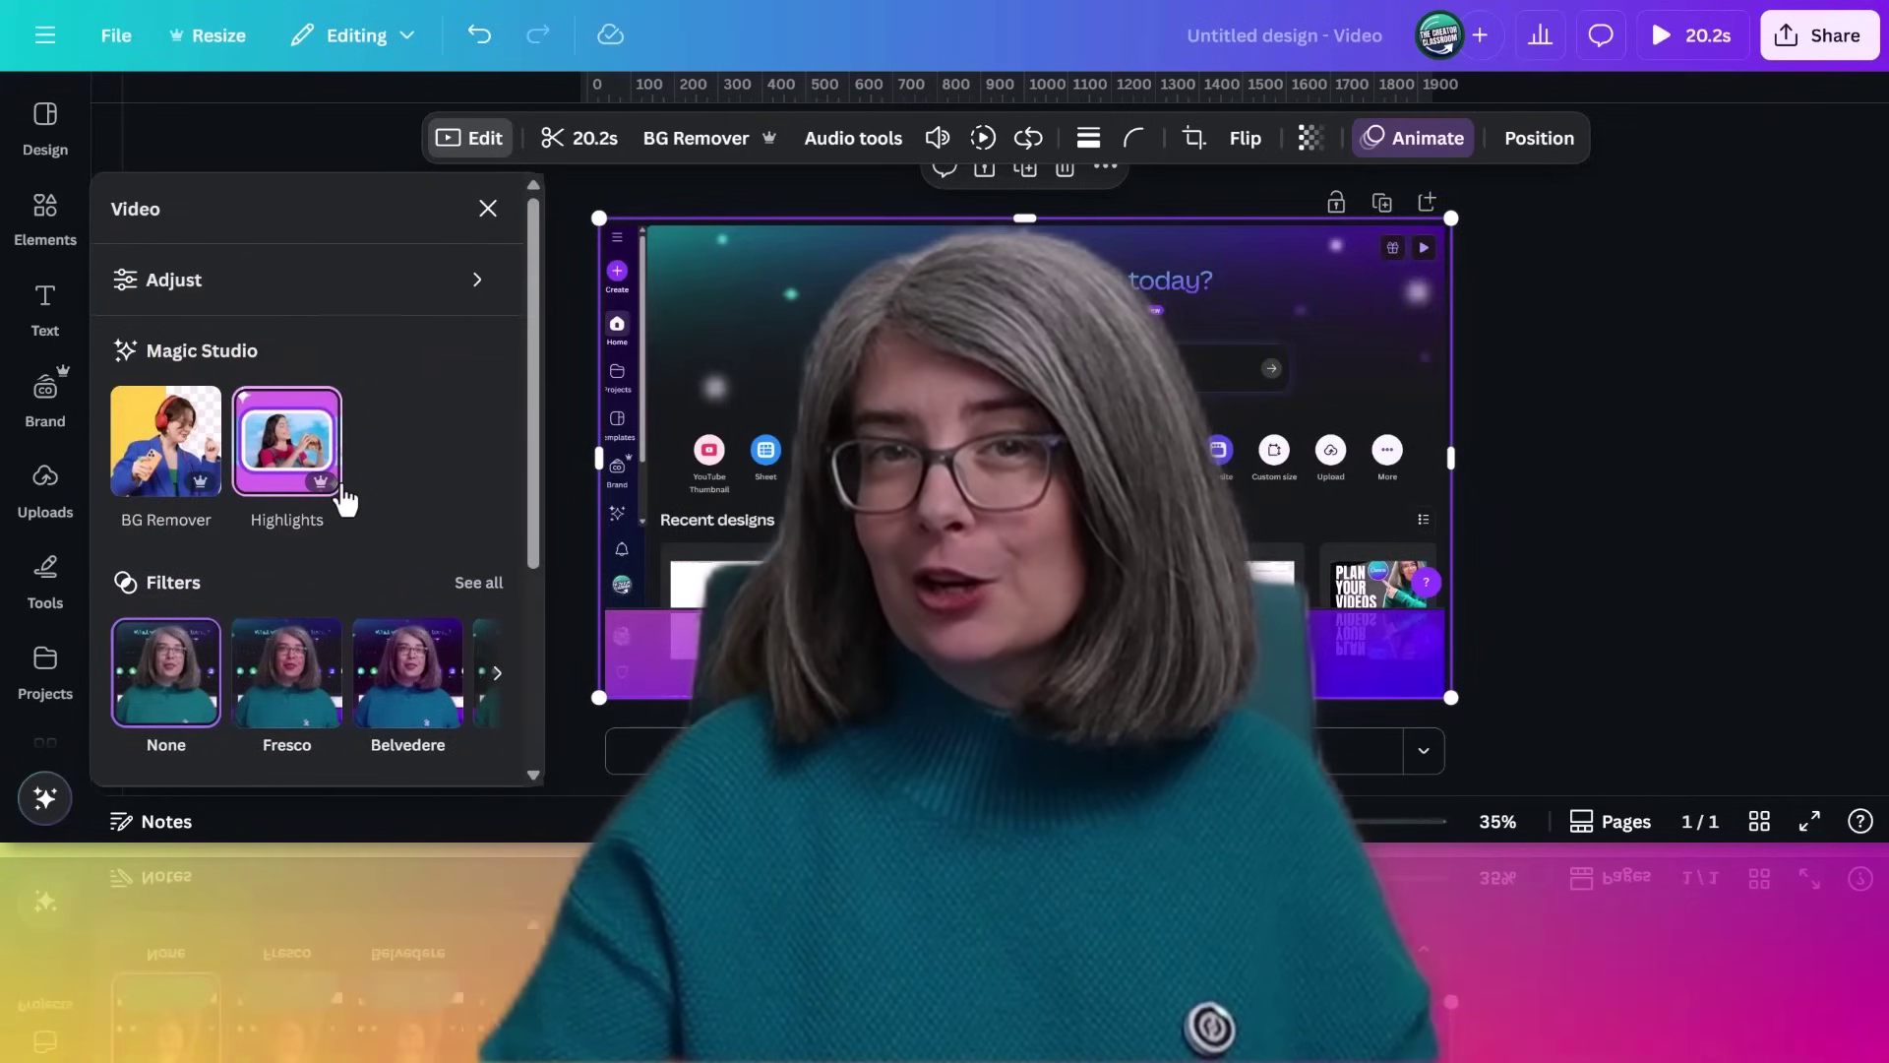
{"action": "left_click", "coordinate": [843, 142]}
{"action": "left_click", "coordinate": [842, 142]}
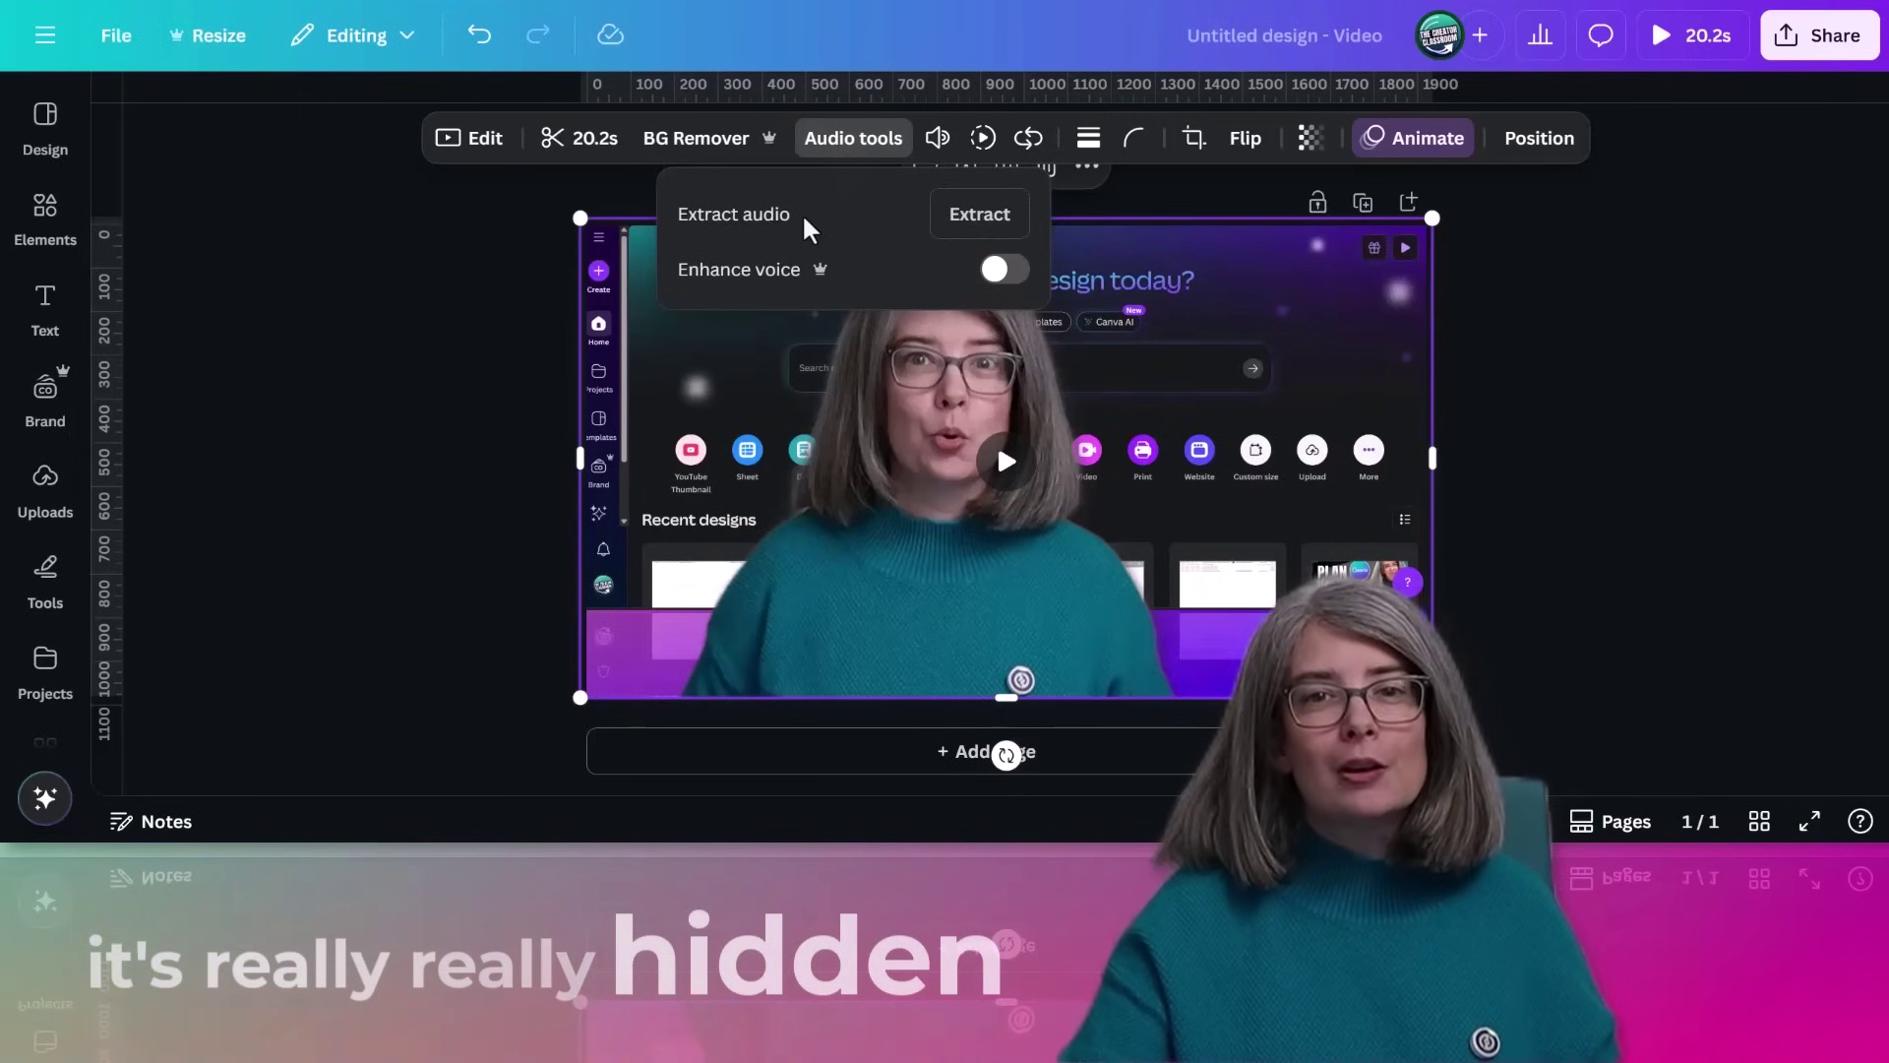
{"action": "left_click", "coordinate": [561, 324]}
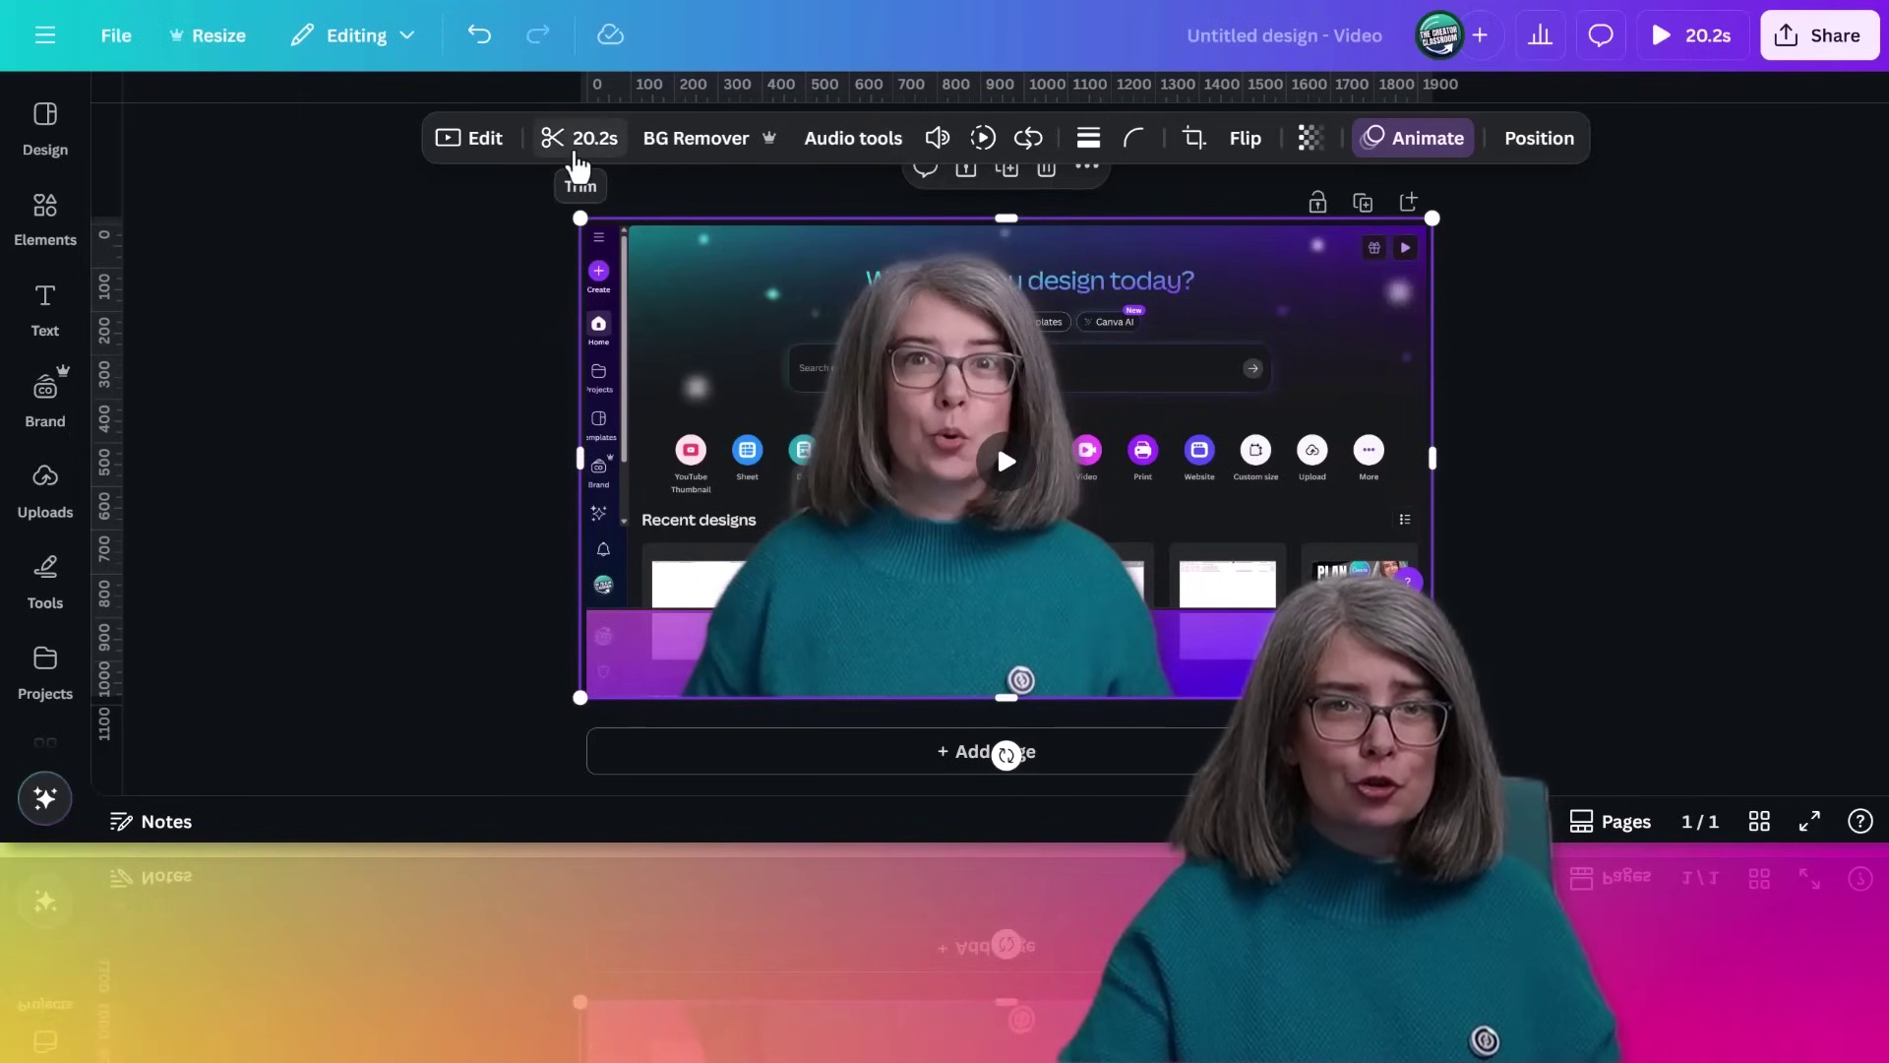
{"action": "left_click", "coordinate": [577, 139]}
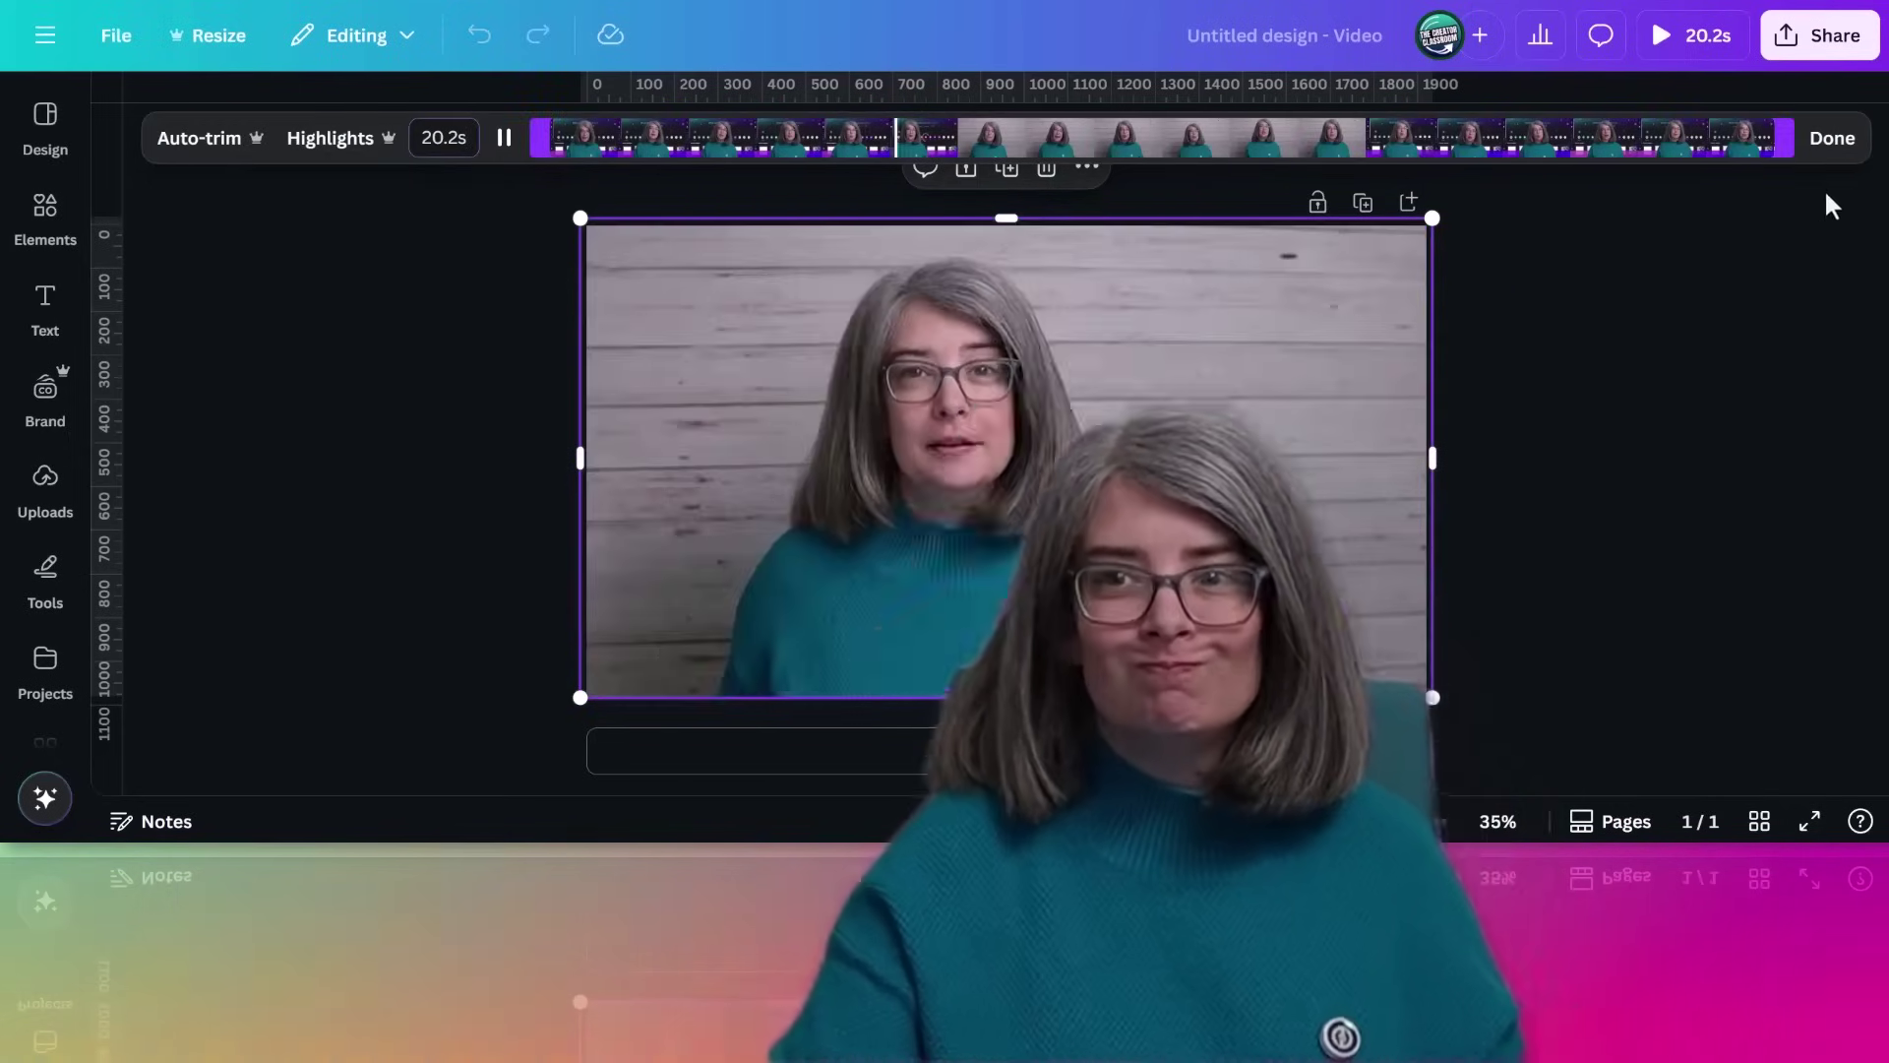
{"action": "left_click", "coordinate": [1830, 147]}
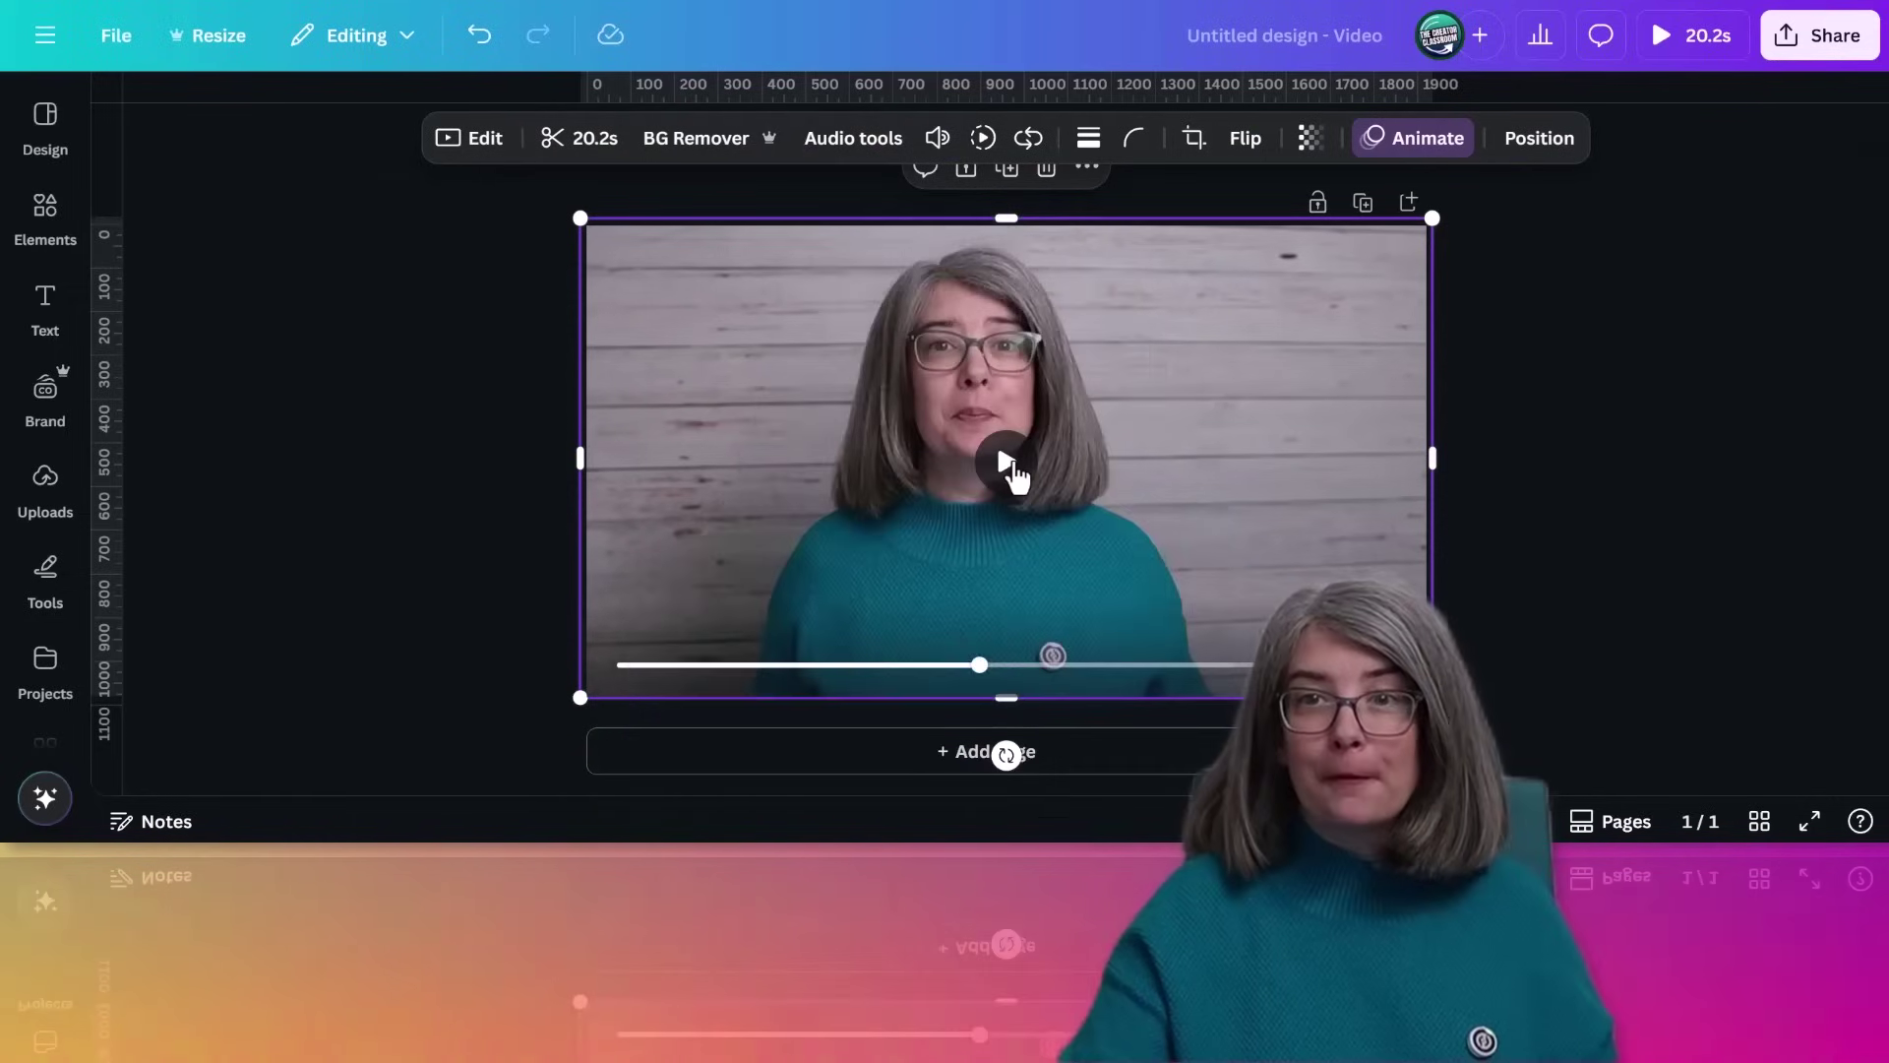
{"action": "left_click", "coordinate": [1673, 527]}
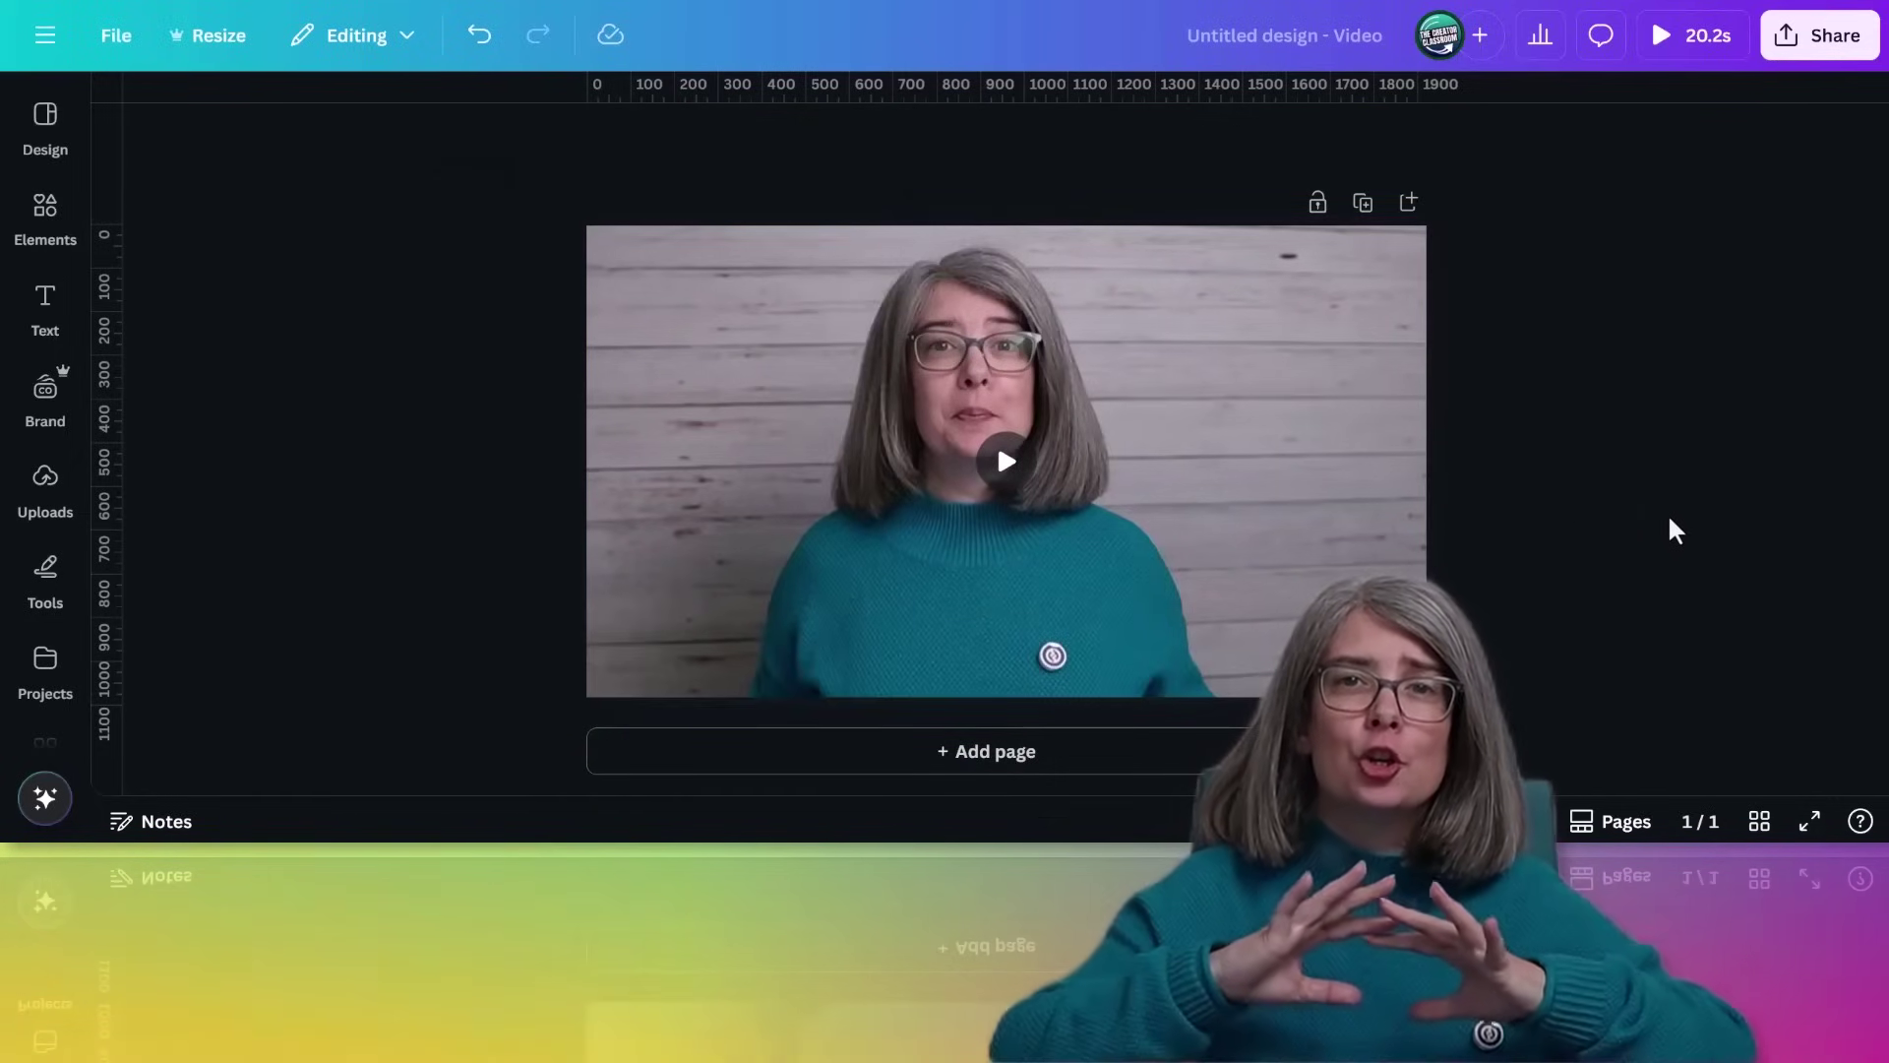
{"action": "left_click", "coordinate": [1057, 402]}
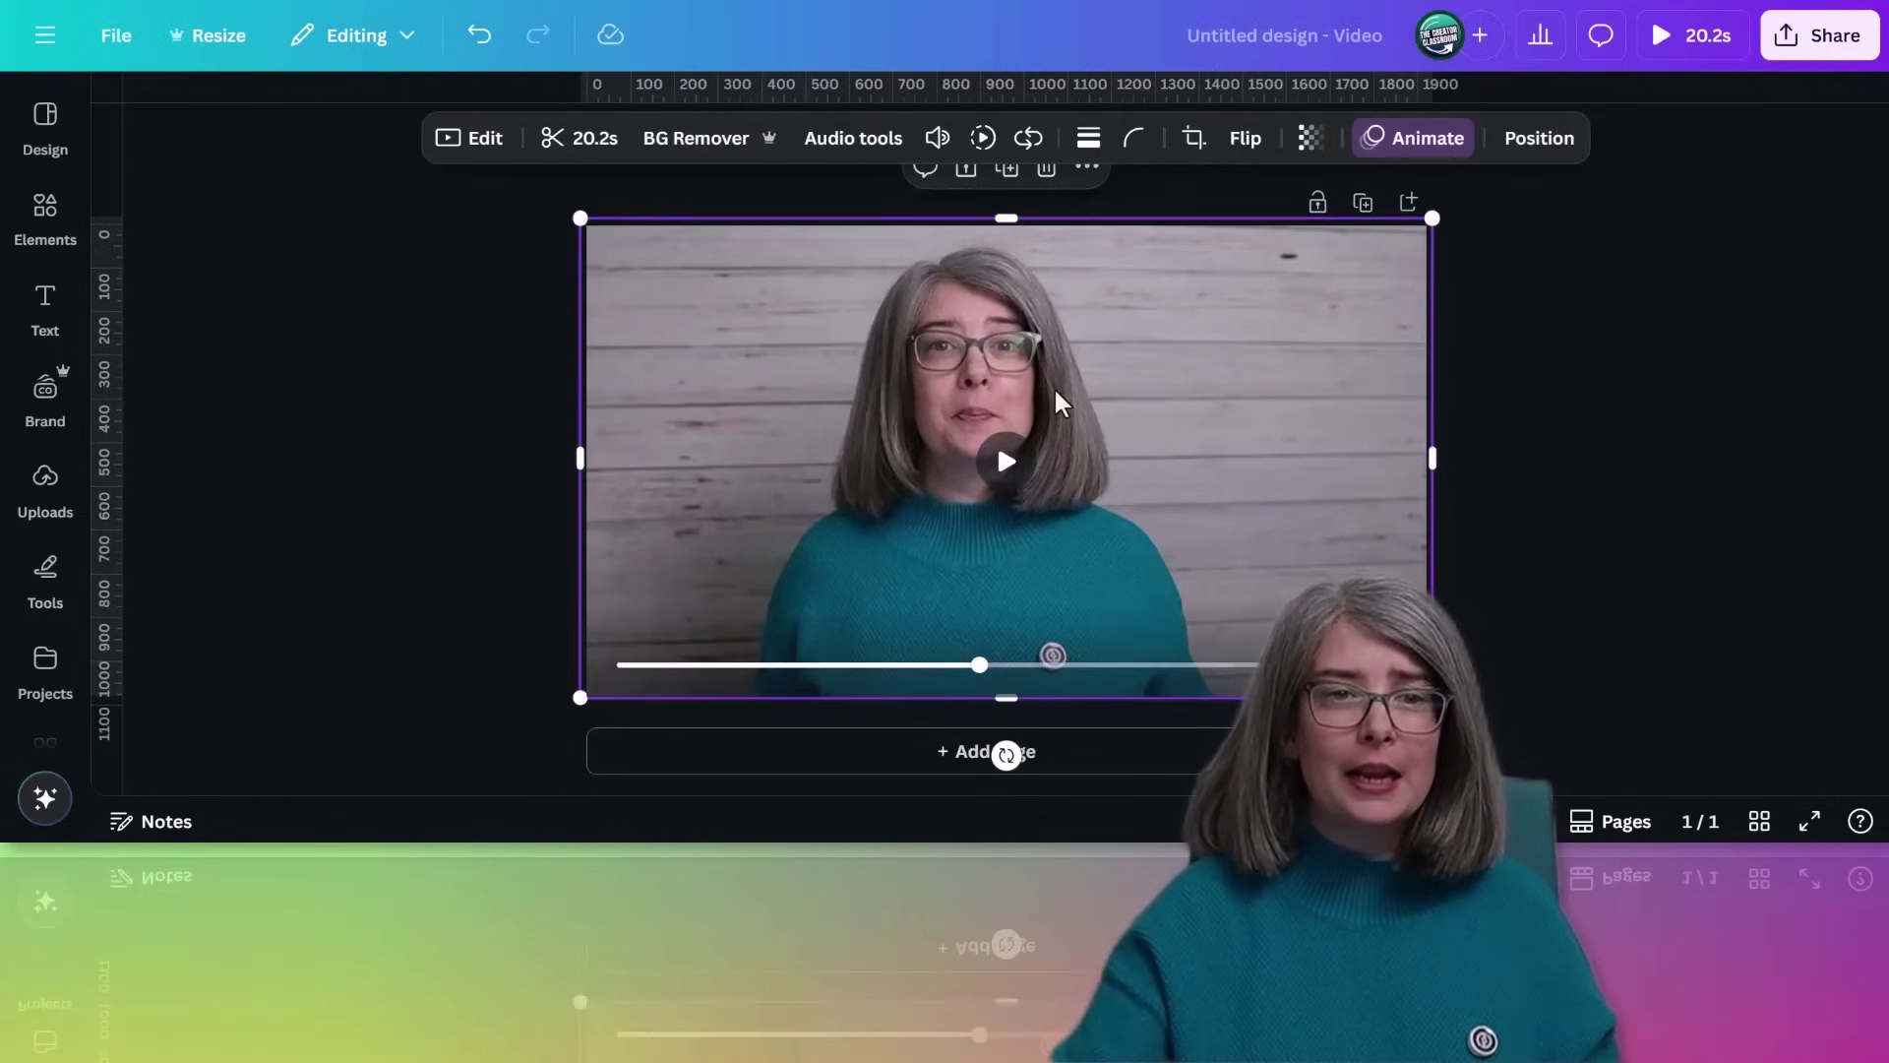
Step: Open Captions under Text's Dynamic text section and close the list of videos
{"action": "left_click", "coordinate": [30, 331]}
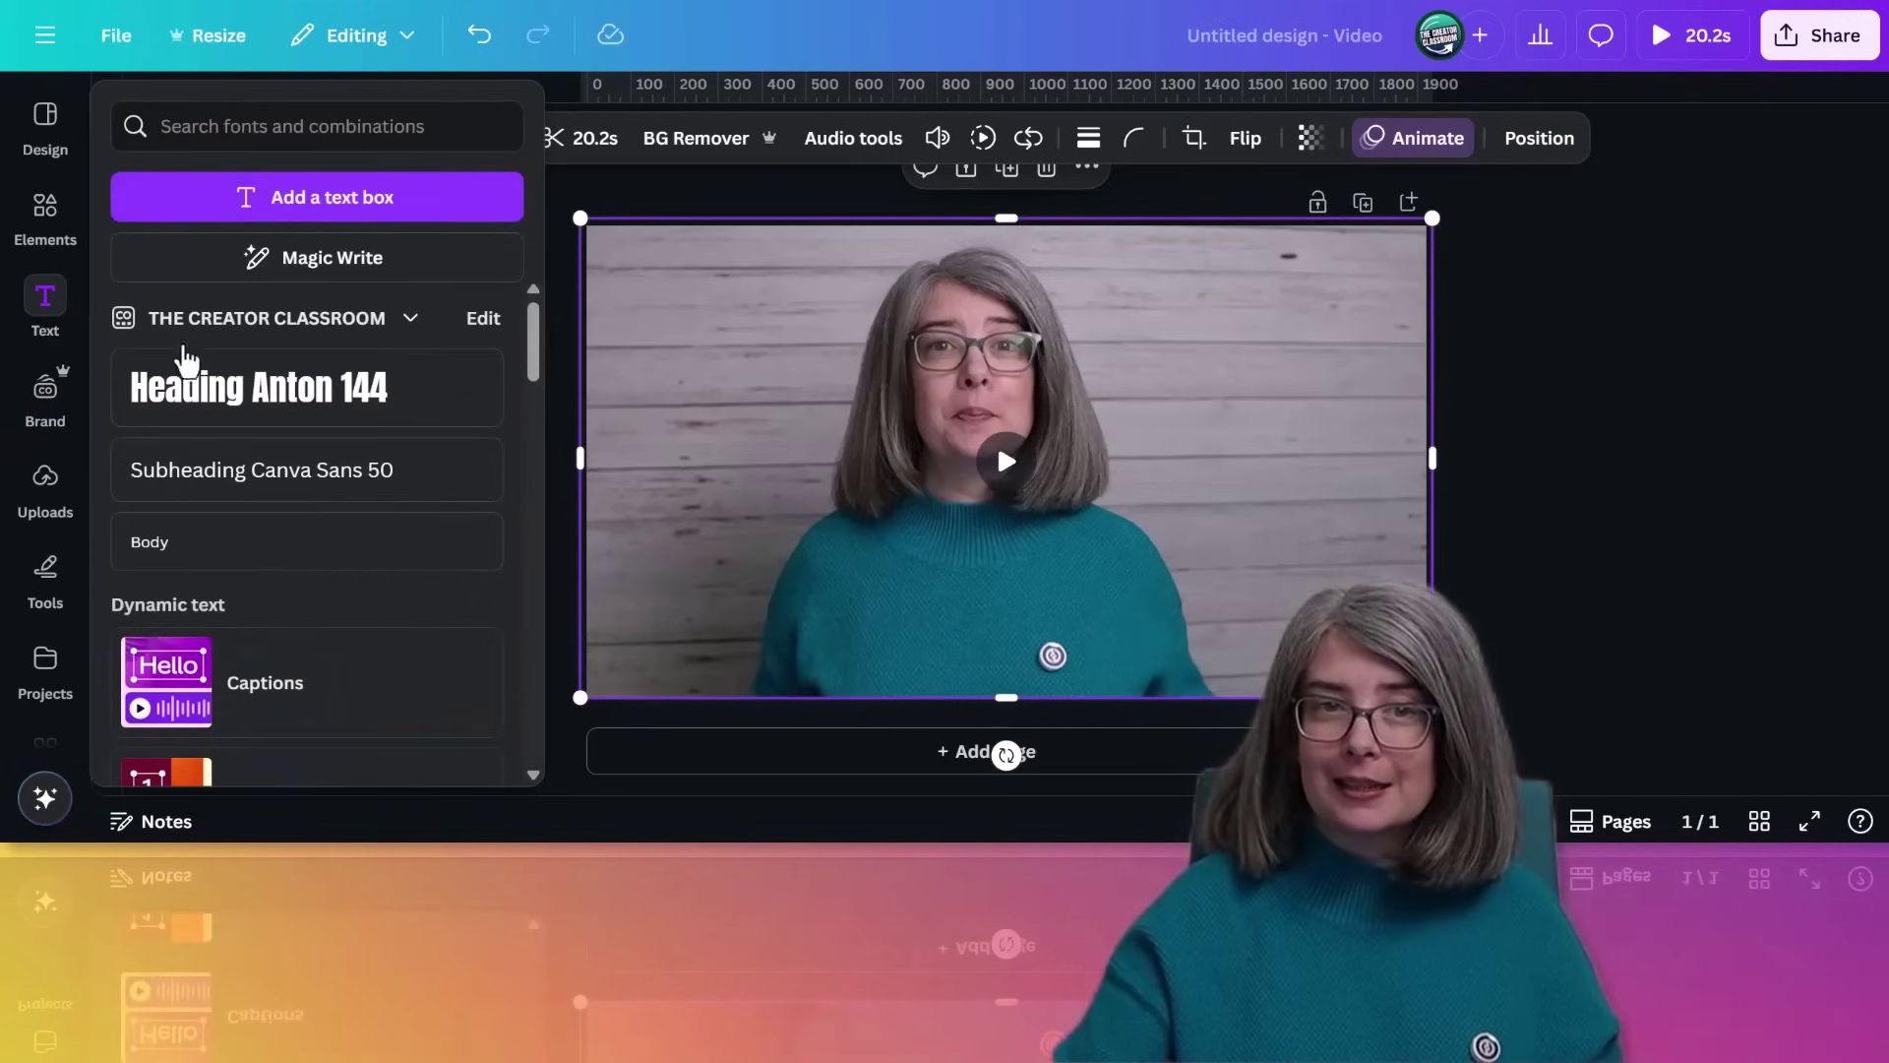
{"action": "scroll", "coordinate": [231, 568], "scroll_direction": "down", "scroll_amount": 2}
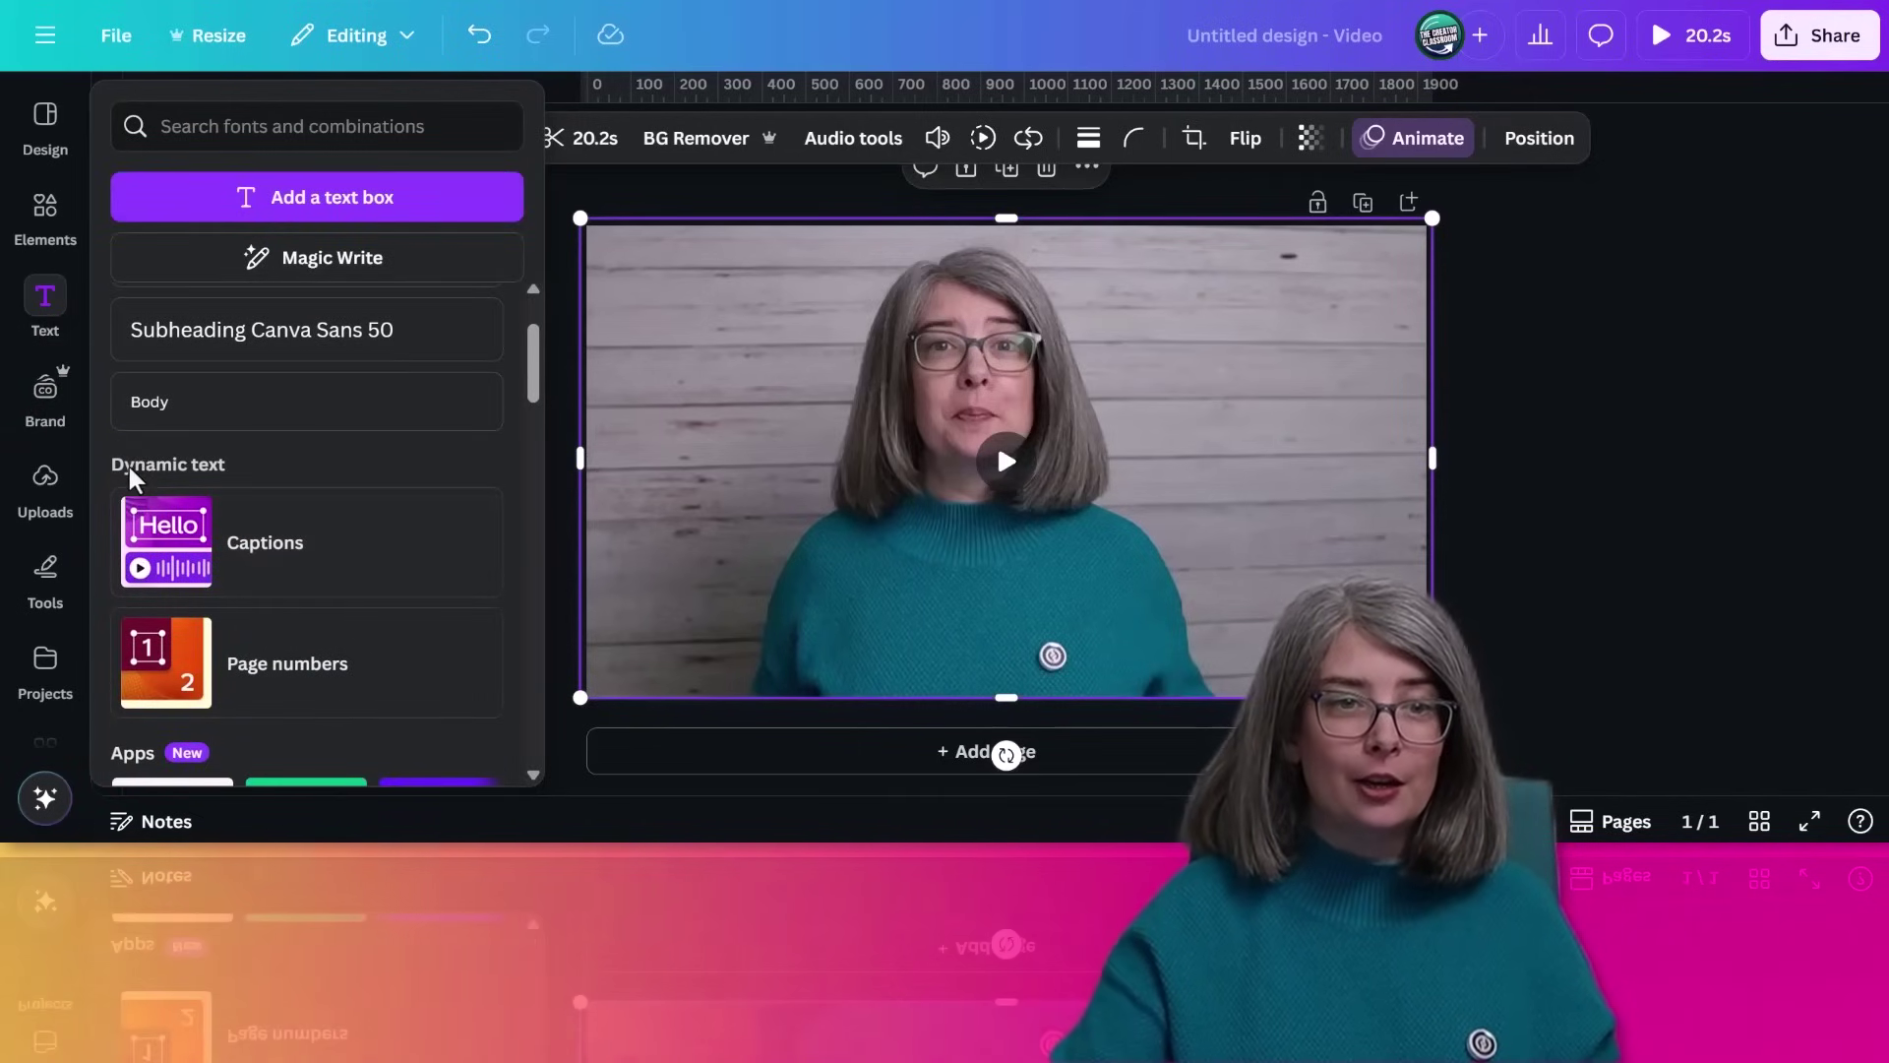
{"action": "left_click", "coordinate": [342, 588]}
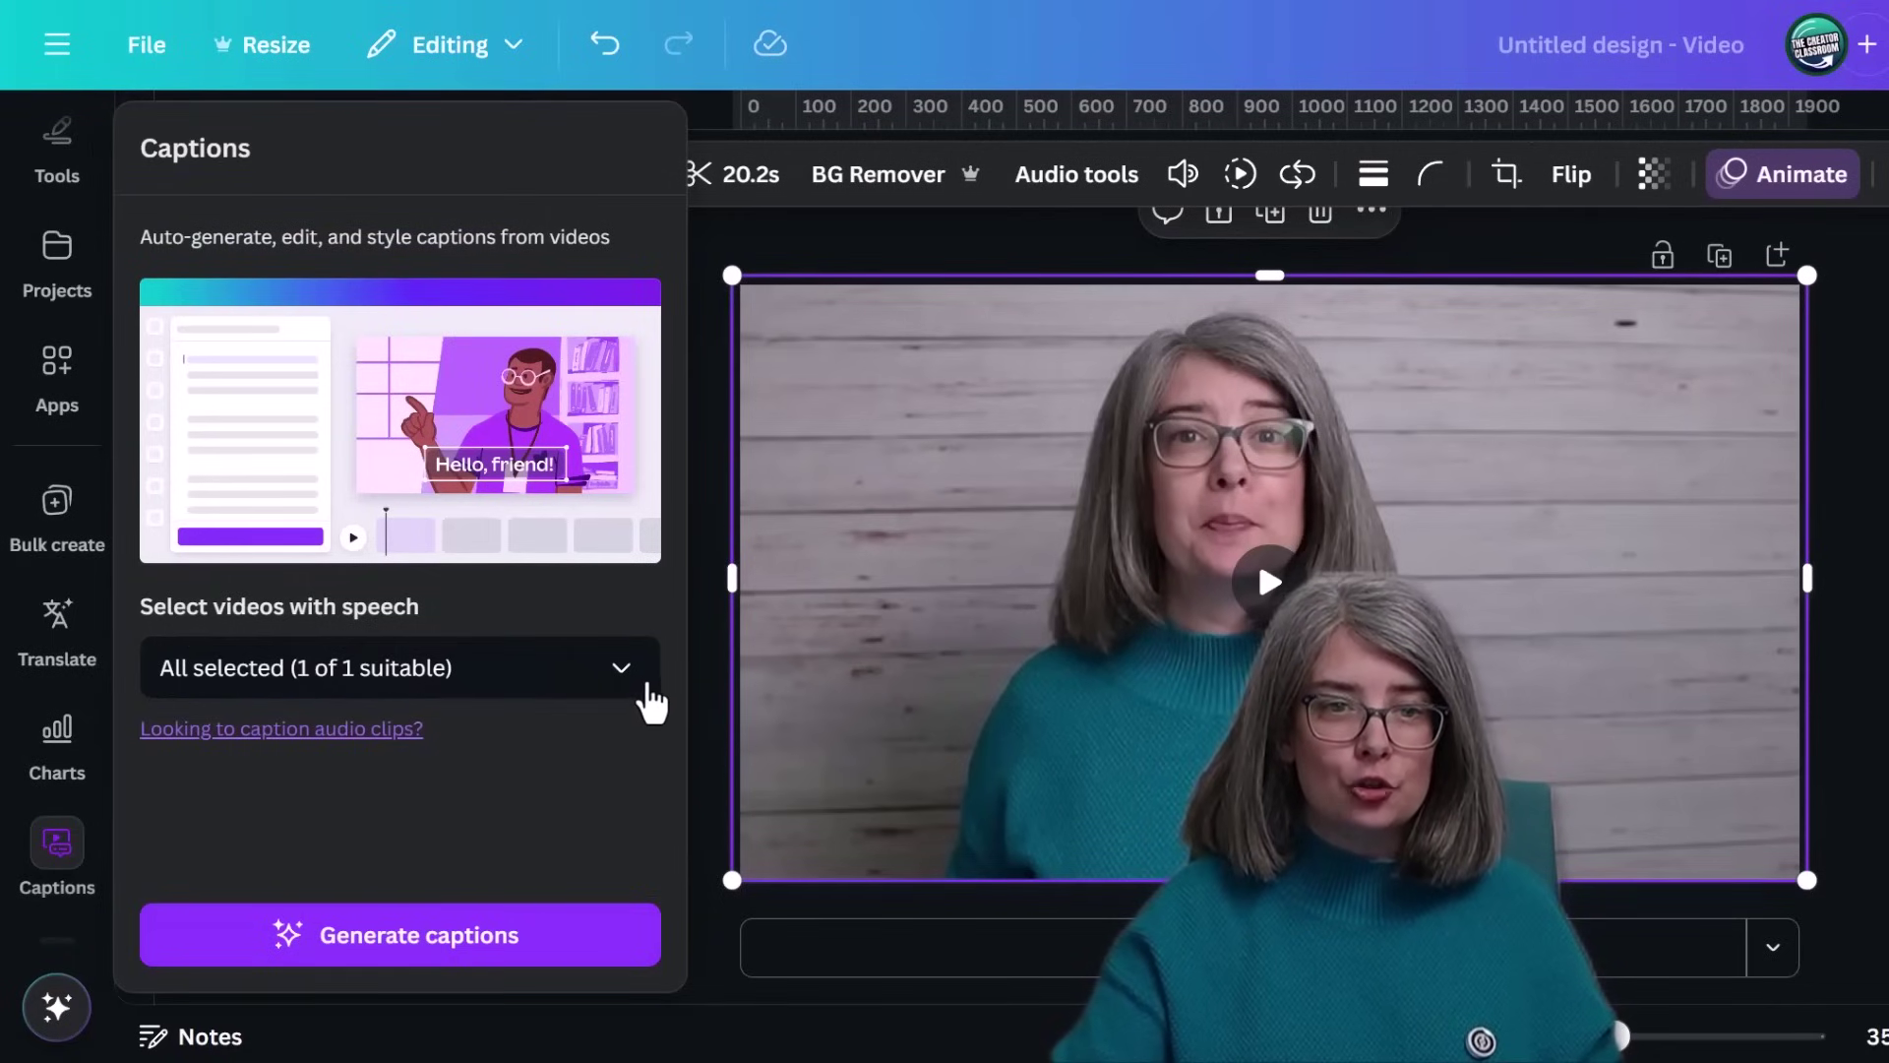
{"action": "left_click", "coordinate": [601, 625]}
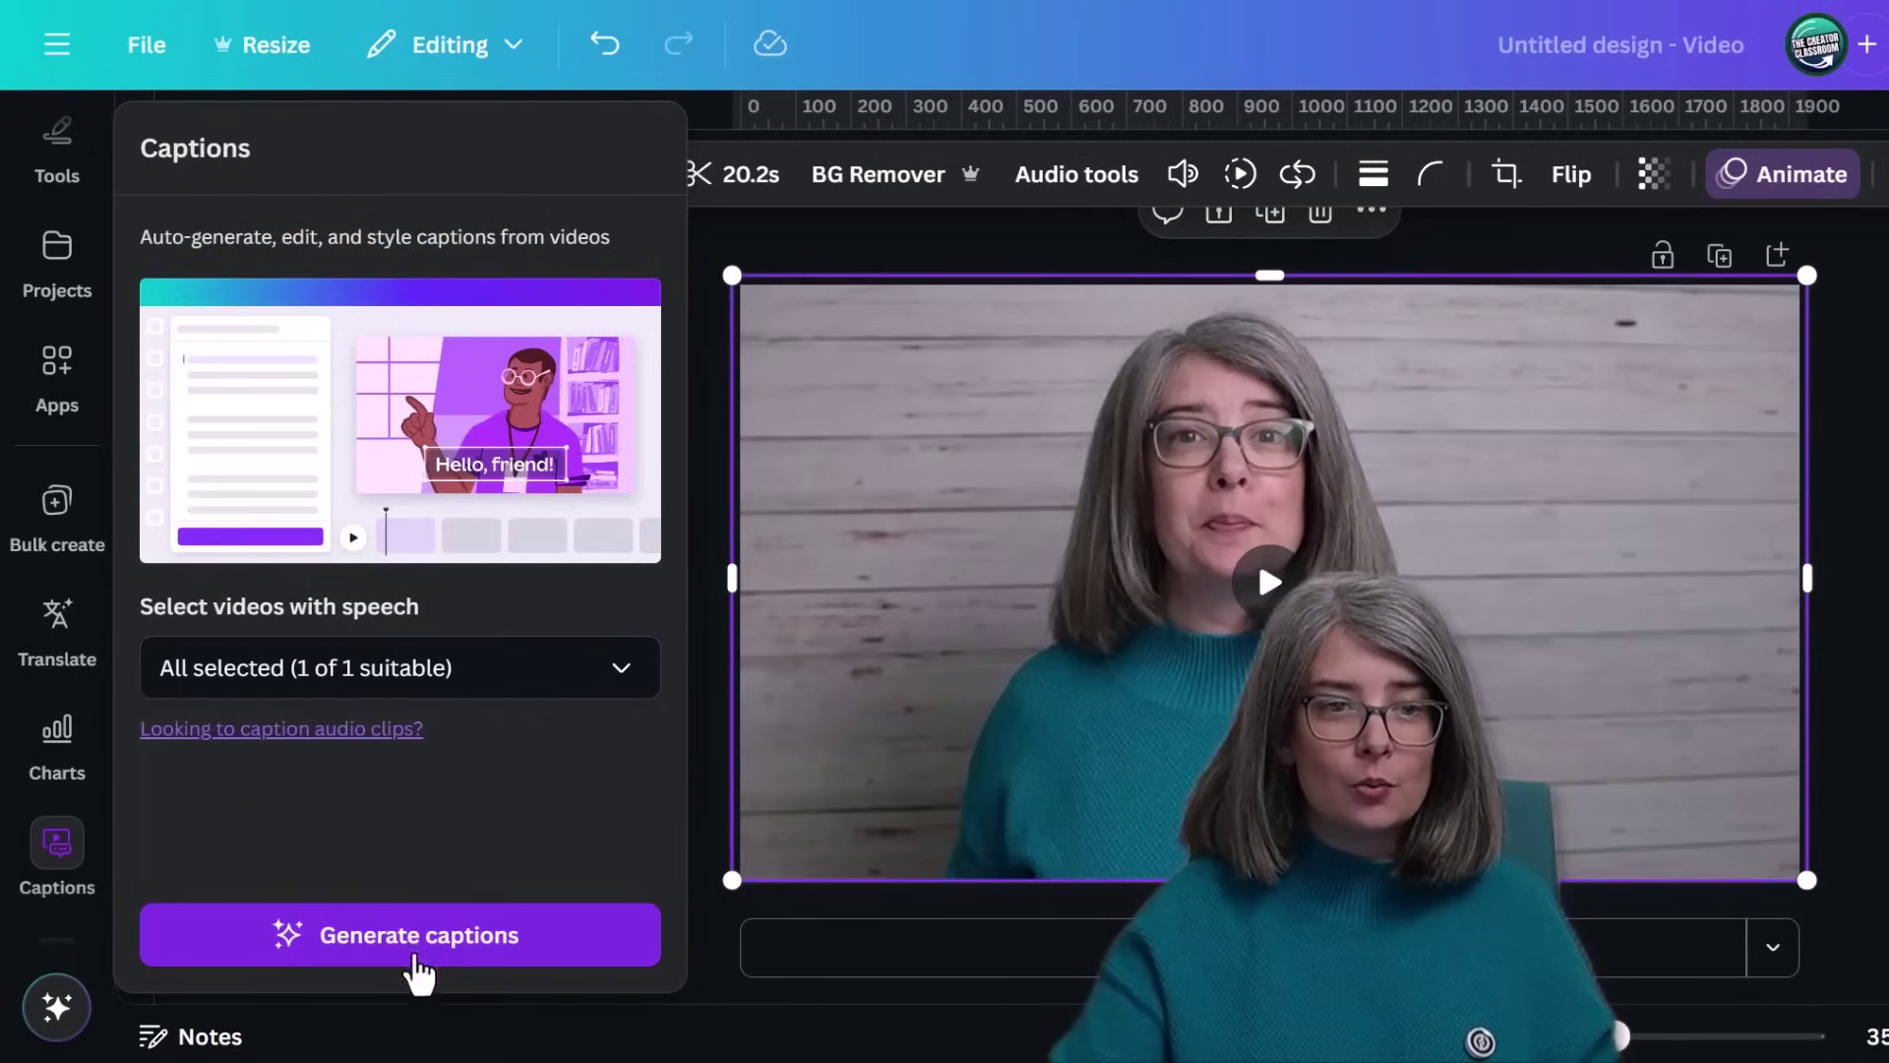
Step: Generate captions from the clip's speech and select all of the caption text
{"action": "left_click", "coordinate": [419, 935]}
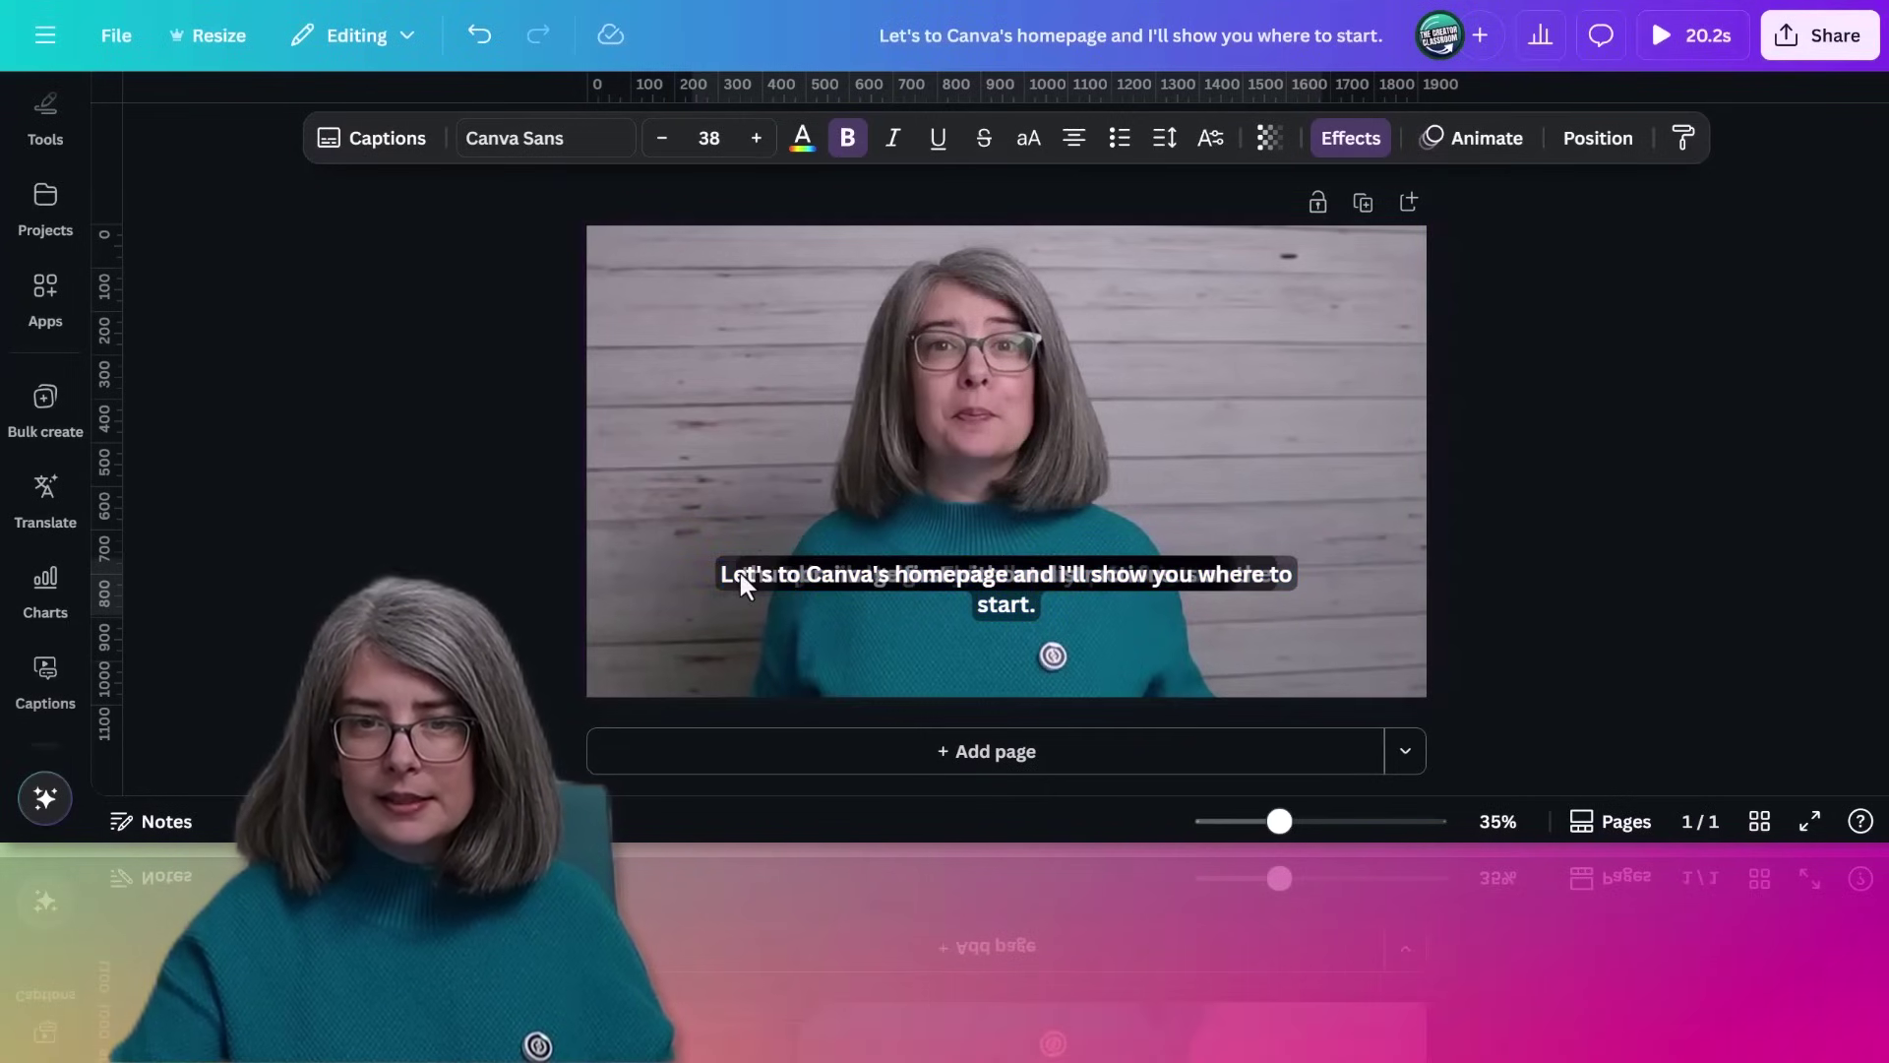
{"action": "triple_click", "coordinate": [770, 580]}
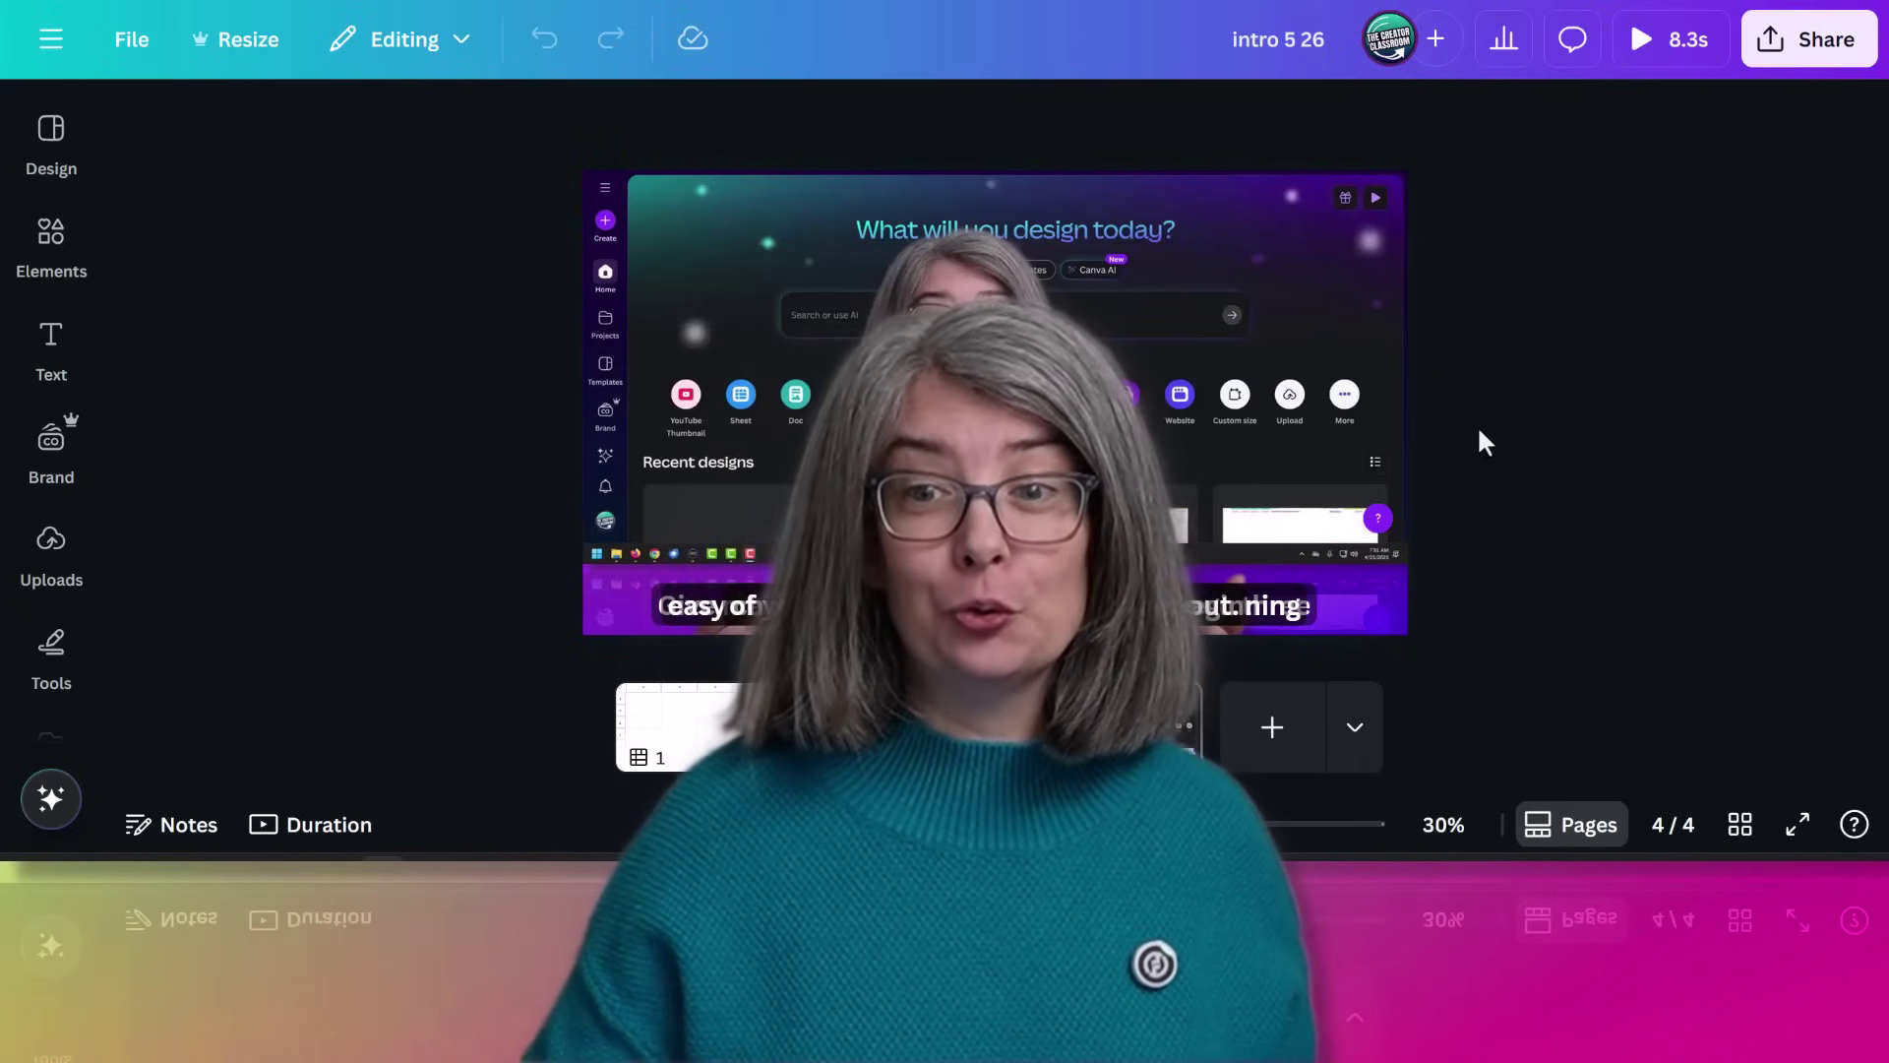
Step: Select the page 4 video, show the page thumbnails, then reselect the clip
{"action": "left_click", "coordinate": [1592, 826]}
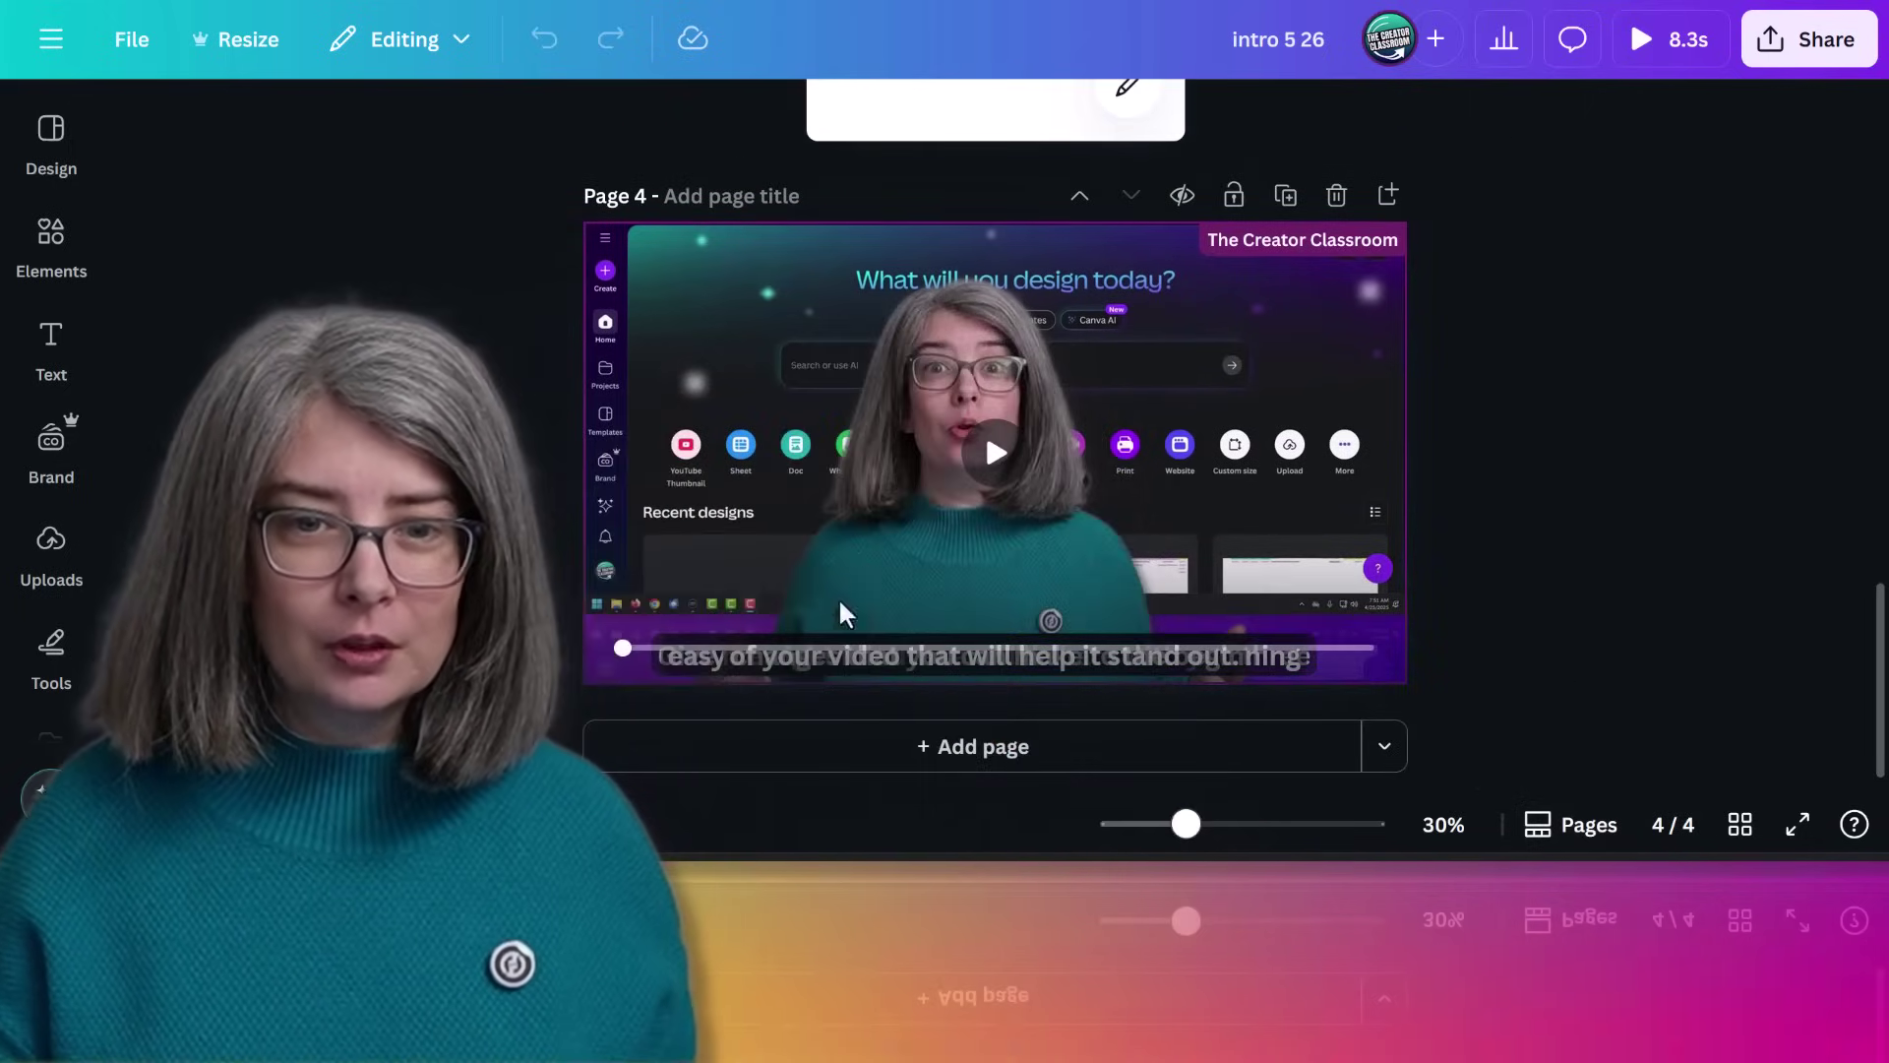
{"action": "left_click", "coordinate": [736, 582]}
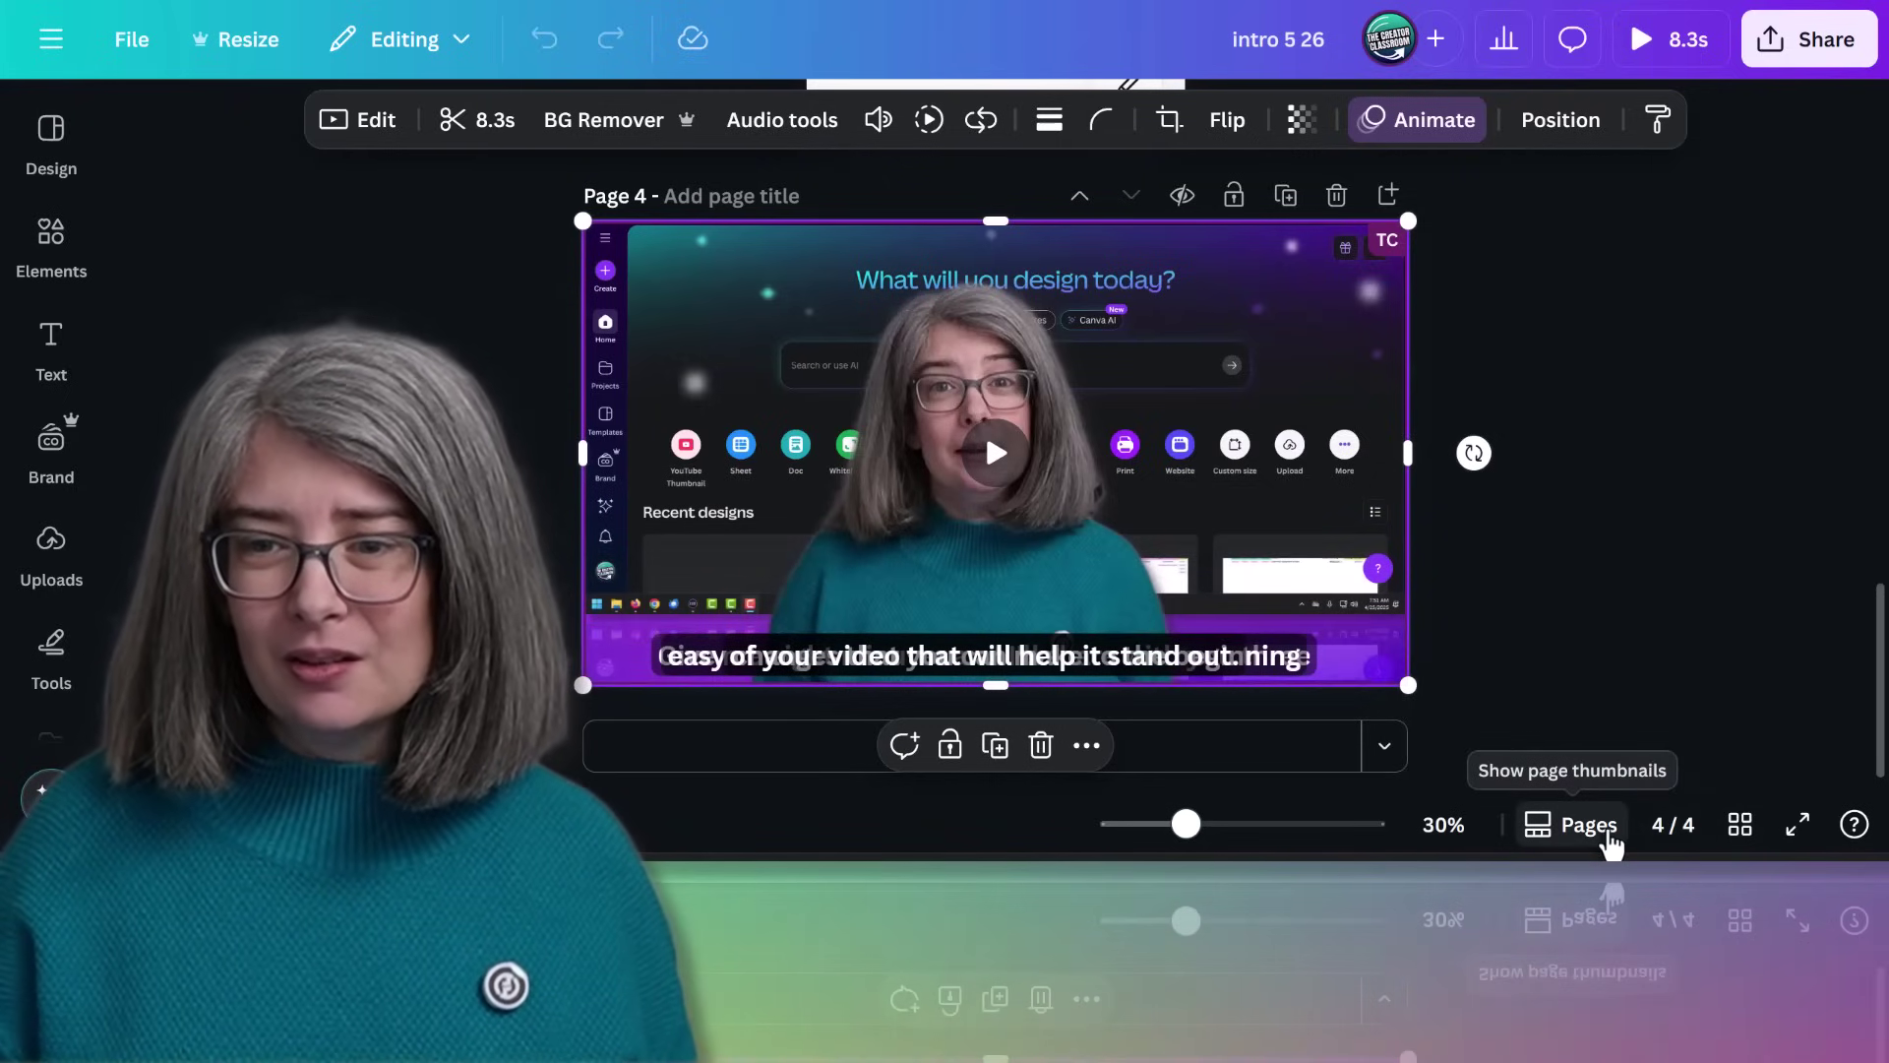
{"action": "left_click", "coordinate": [1611, 844]}
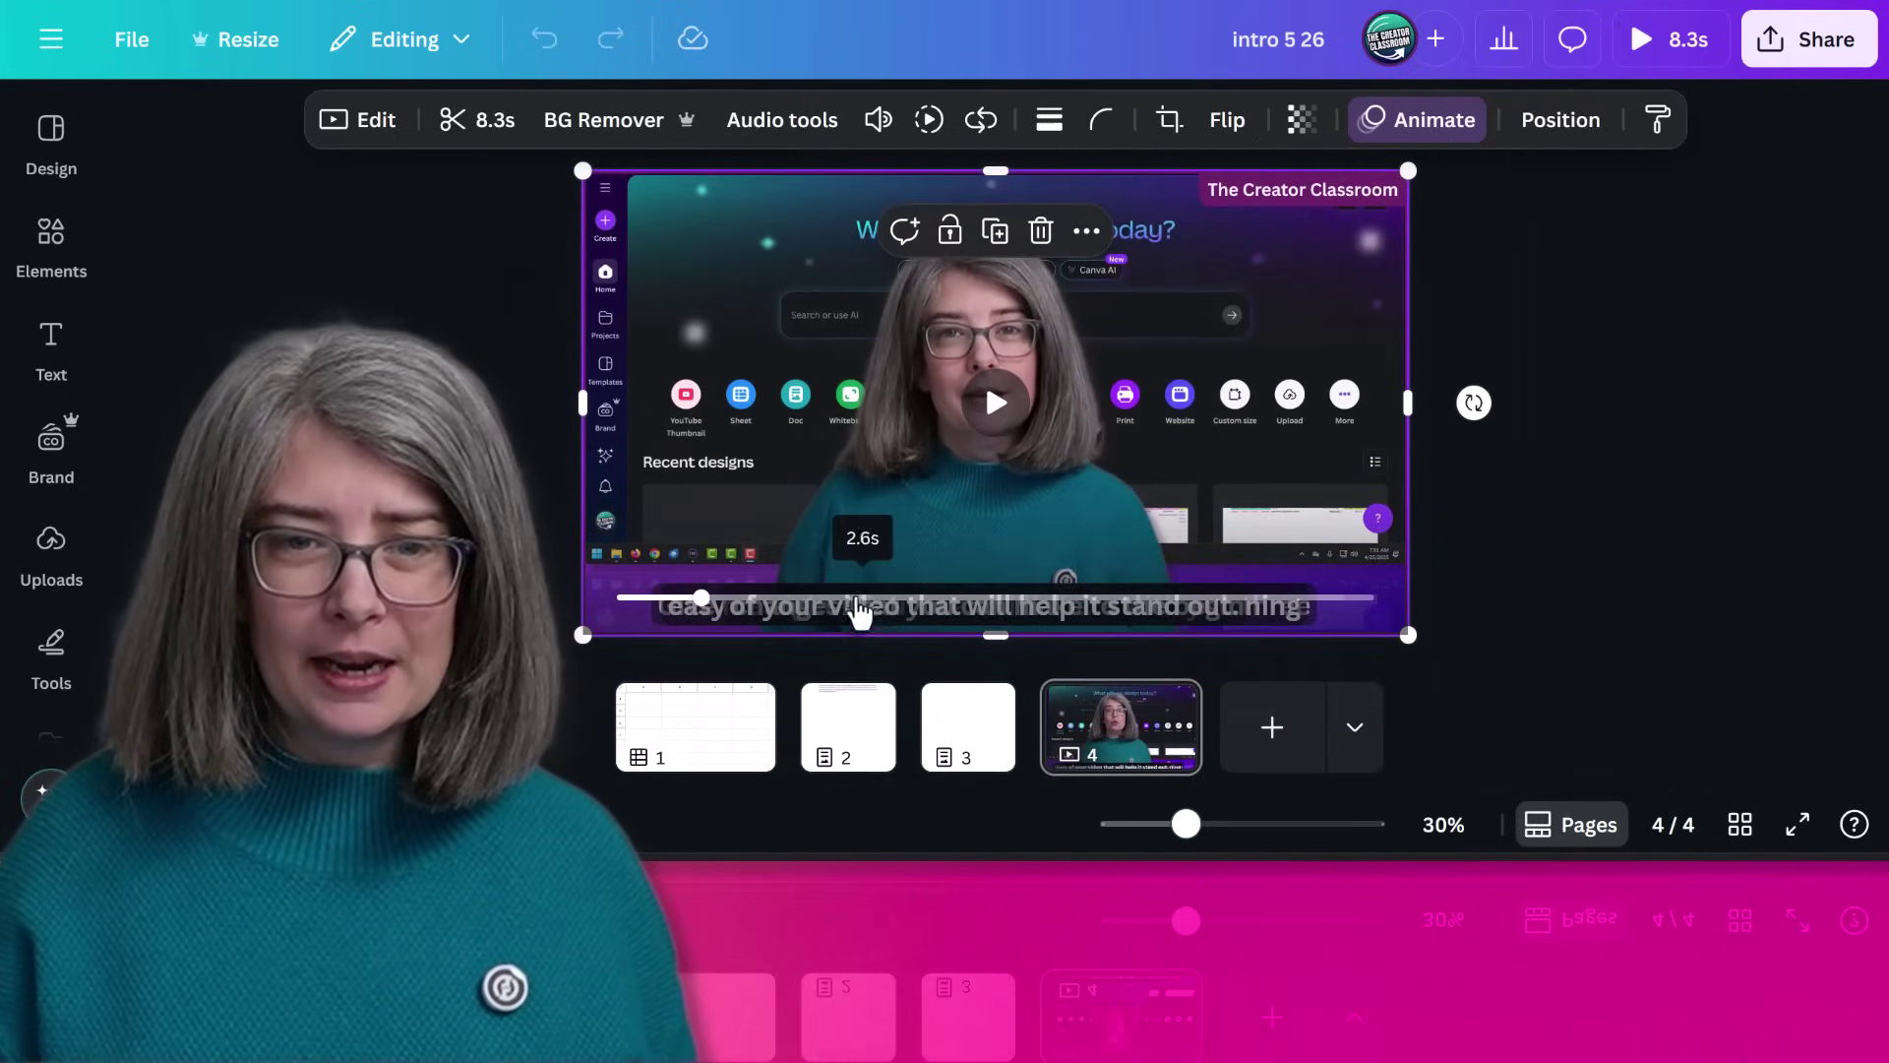
{"action": "left_click", "coordinate": [1569, 645]}
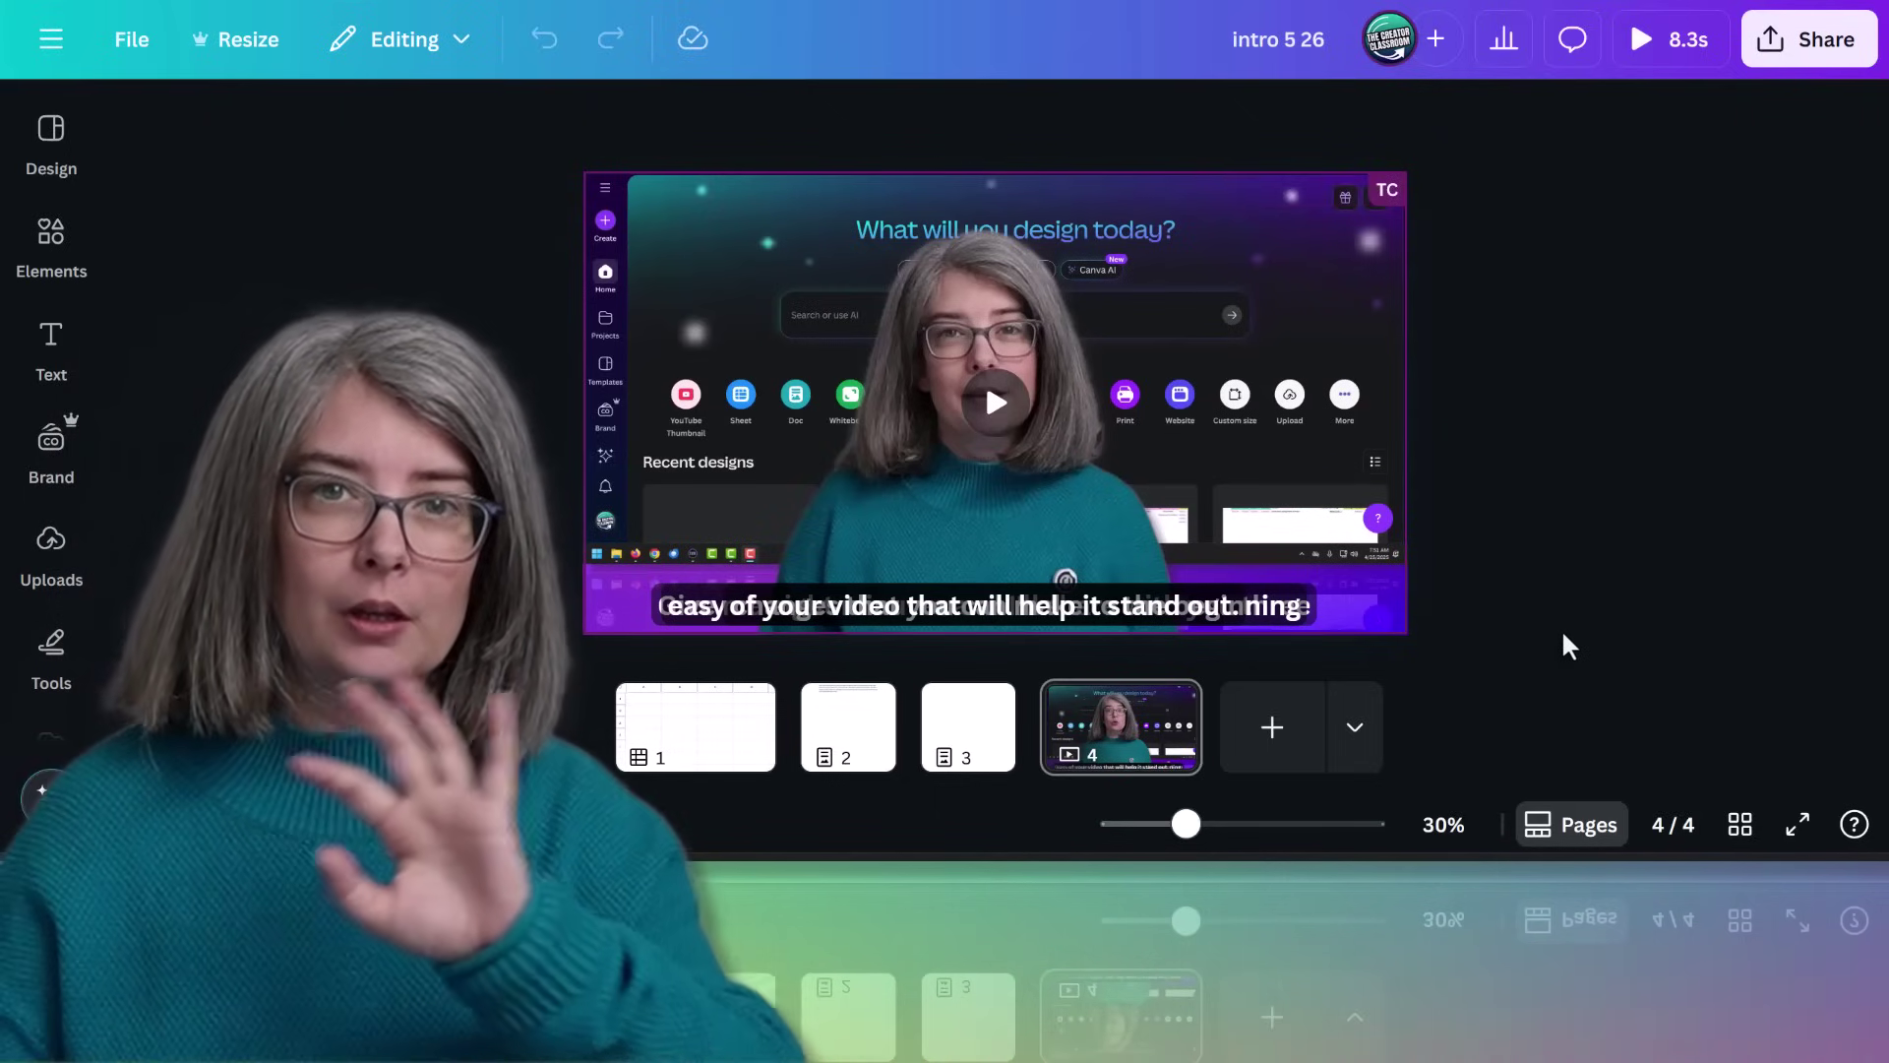
{"action": "mouse_move", "coordinate": [953, 636]}
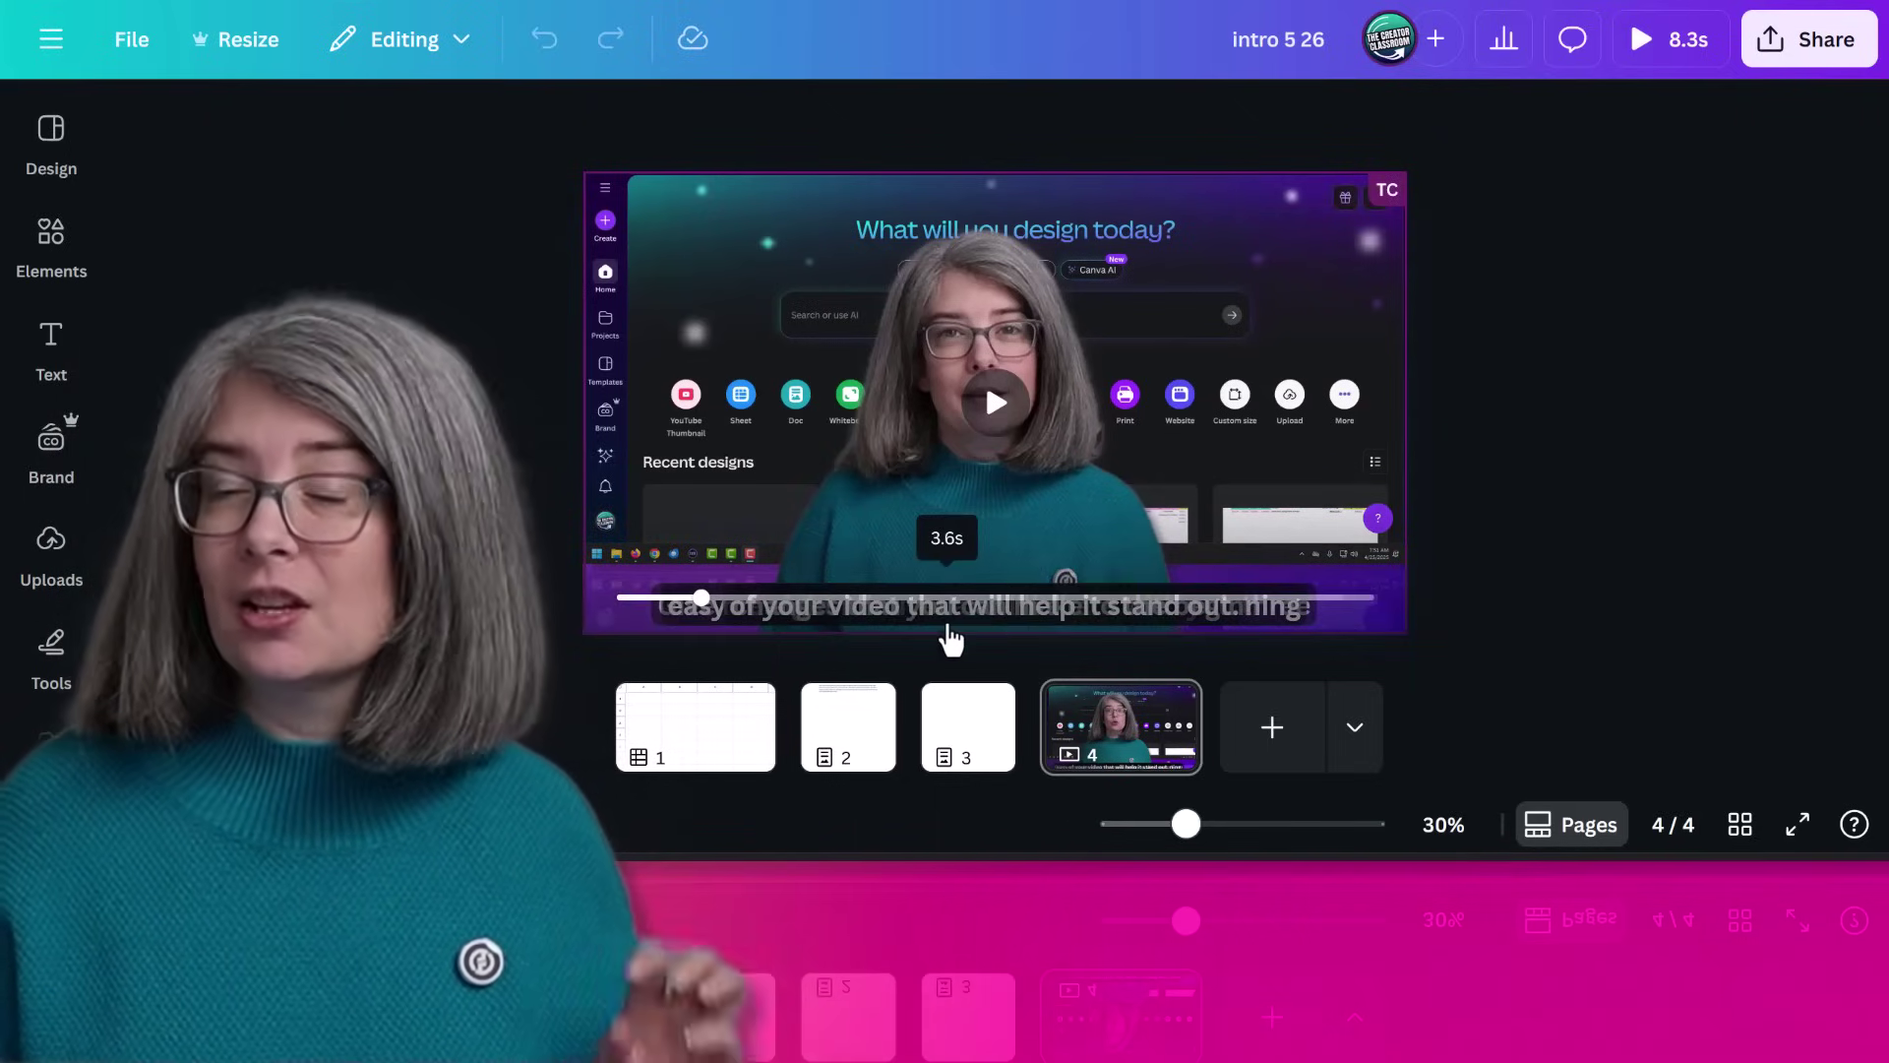
{"action": "left_click", "coordinate": [774, 470]}
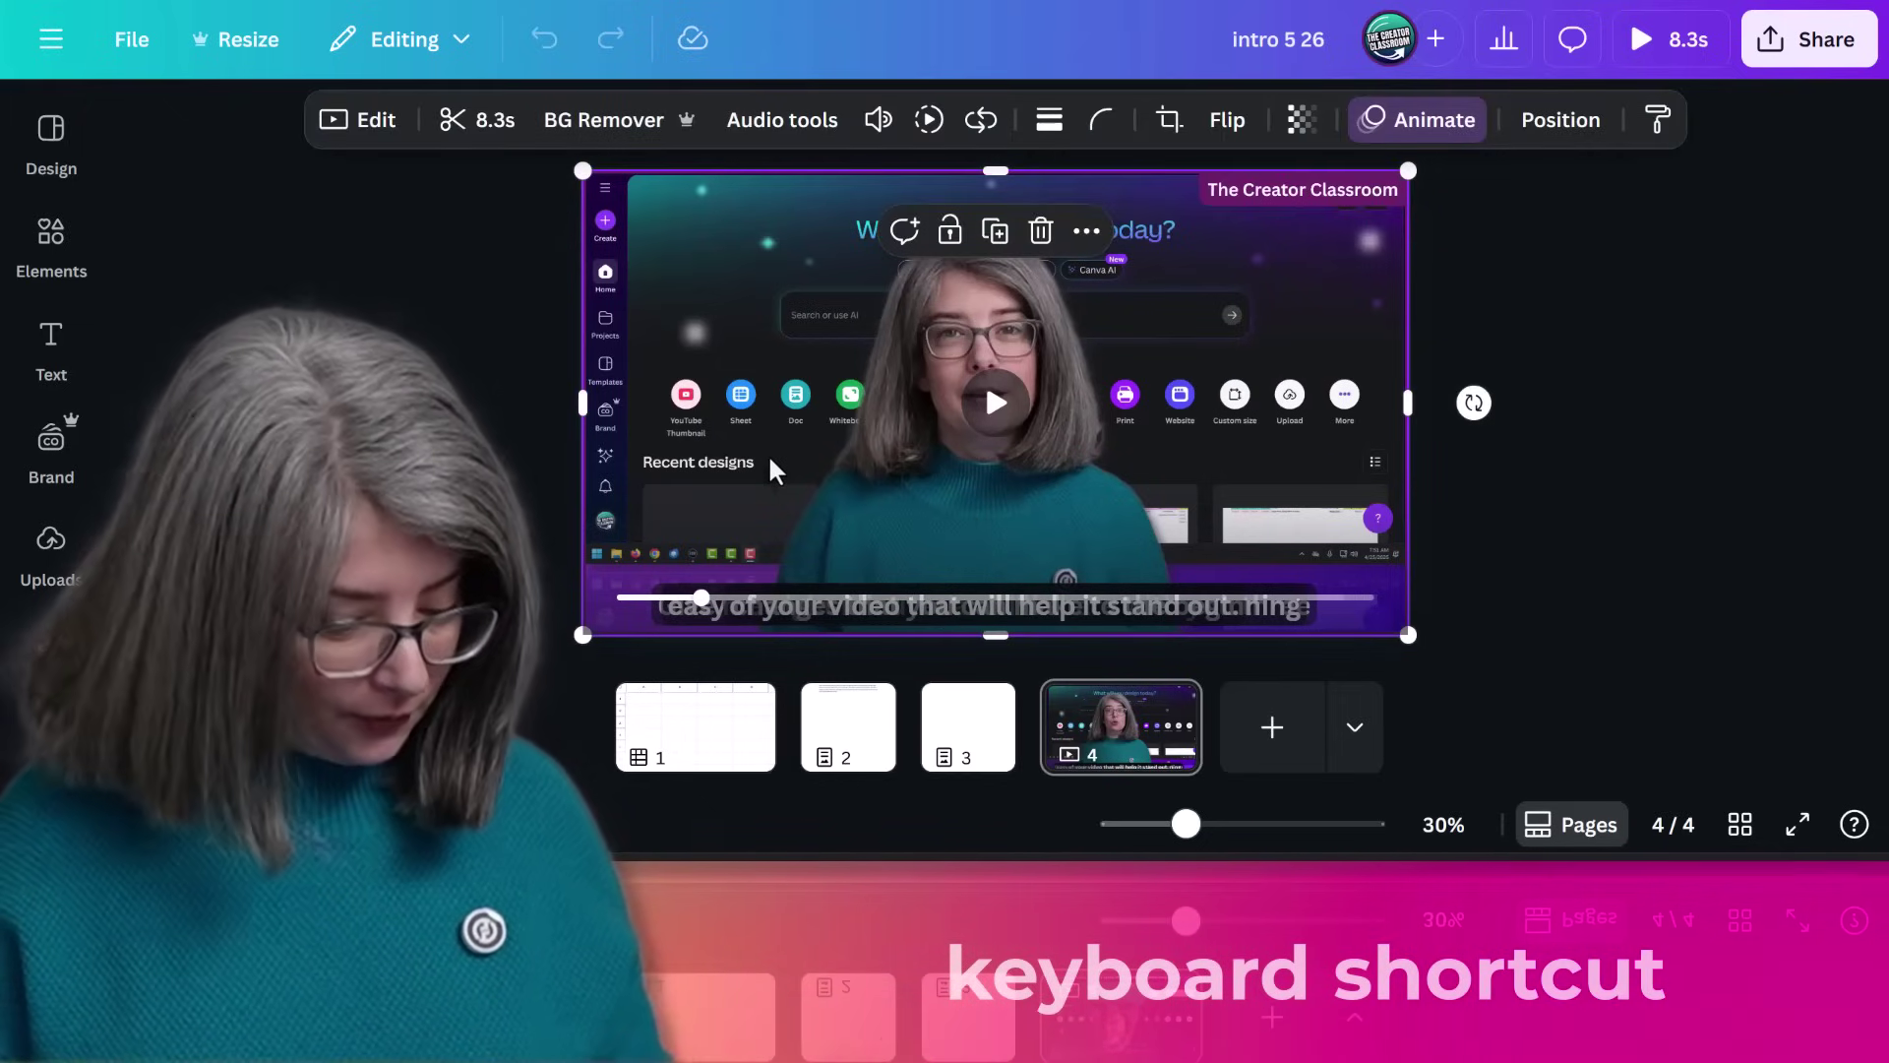
Step: Select page 4's caption in the Layers list, try it near the top, then leave it along the bottom
{"action": "key", "text": "alt+1"}
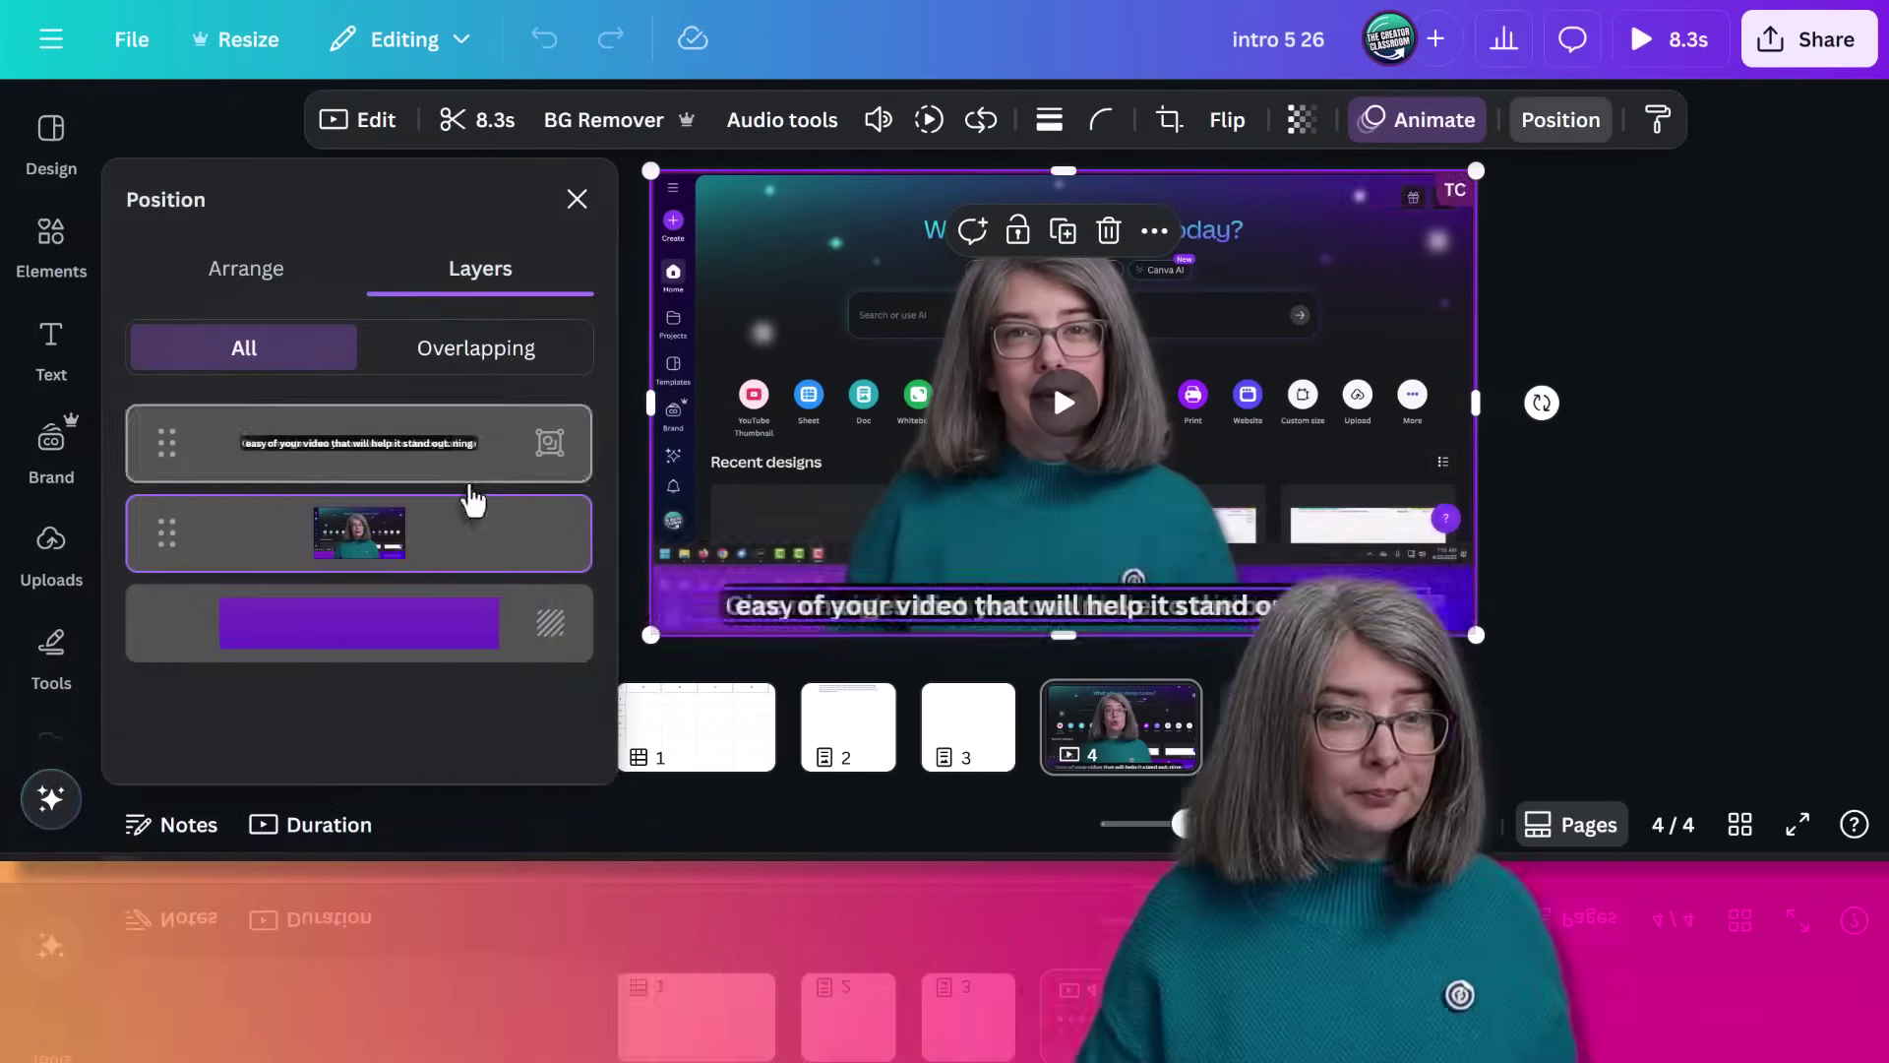
{"action": "left_click", "coordinate": [493, 469]}
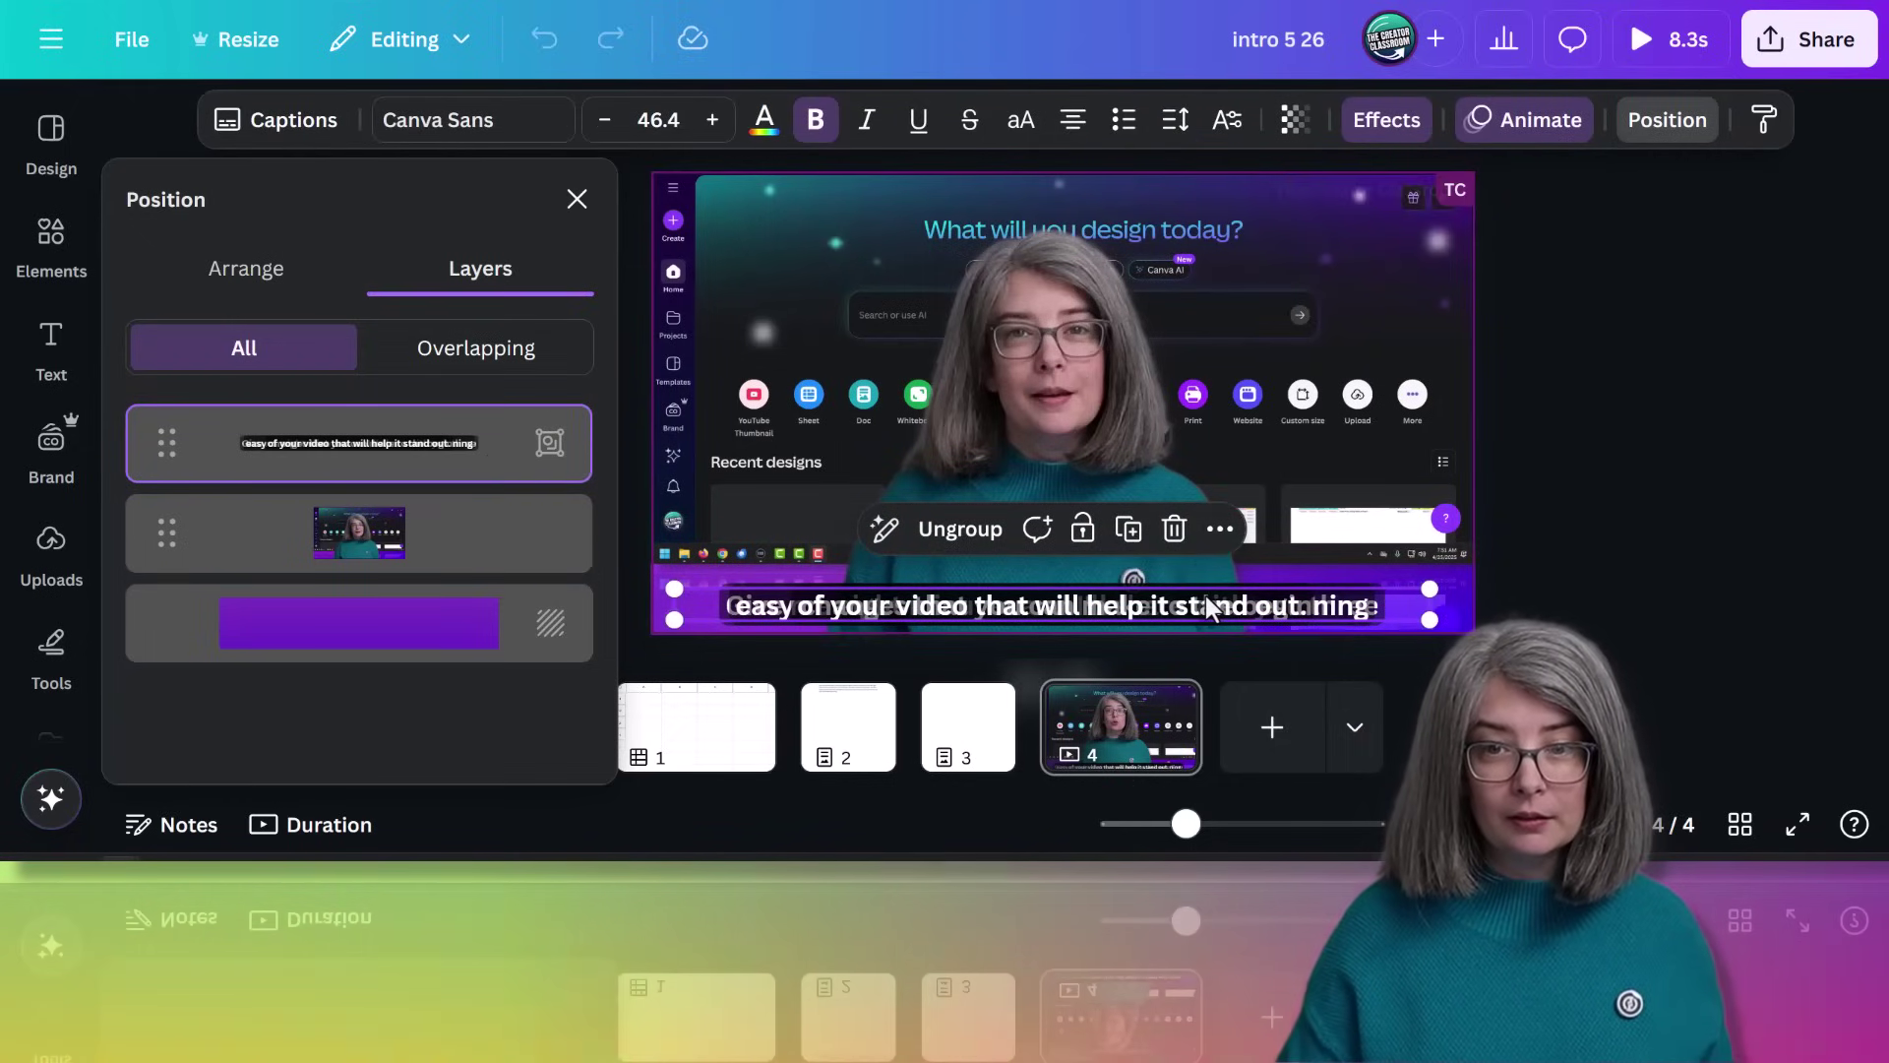
{"action": "mouse_move", "coordinate": [1210, 605]}
{"action": "left_mouse_down"}
{"action": "mouse_move", "coordinate": [1185, 553]}
{"action": "mouse_move", "coordinate": [1211, 605]}
{"action": "left_mouse_up"}
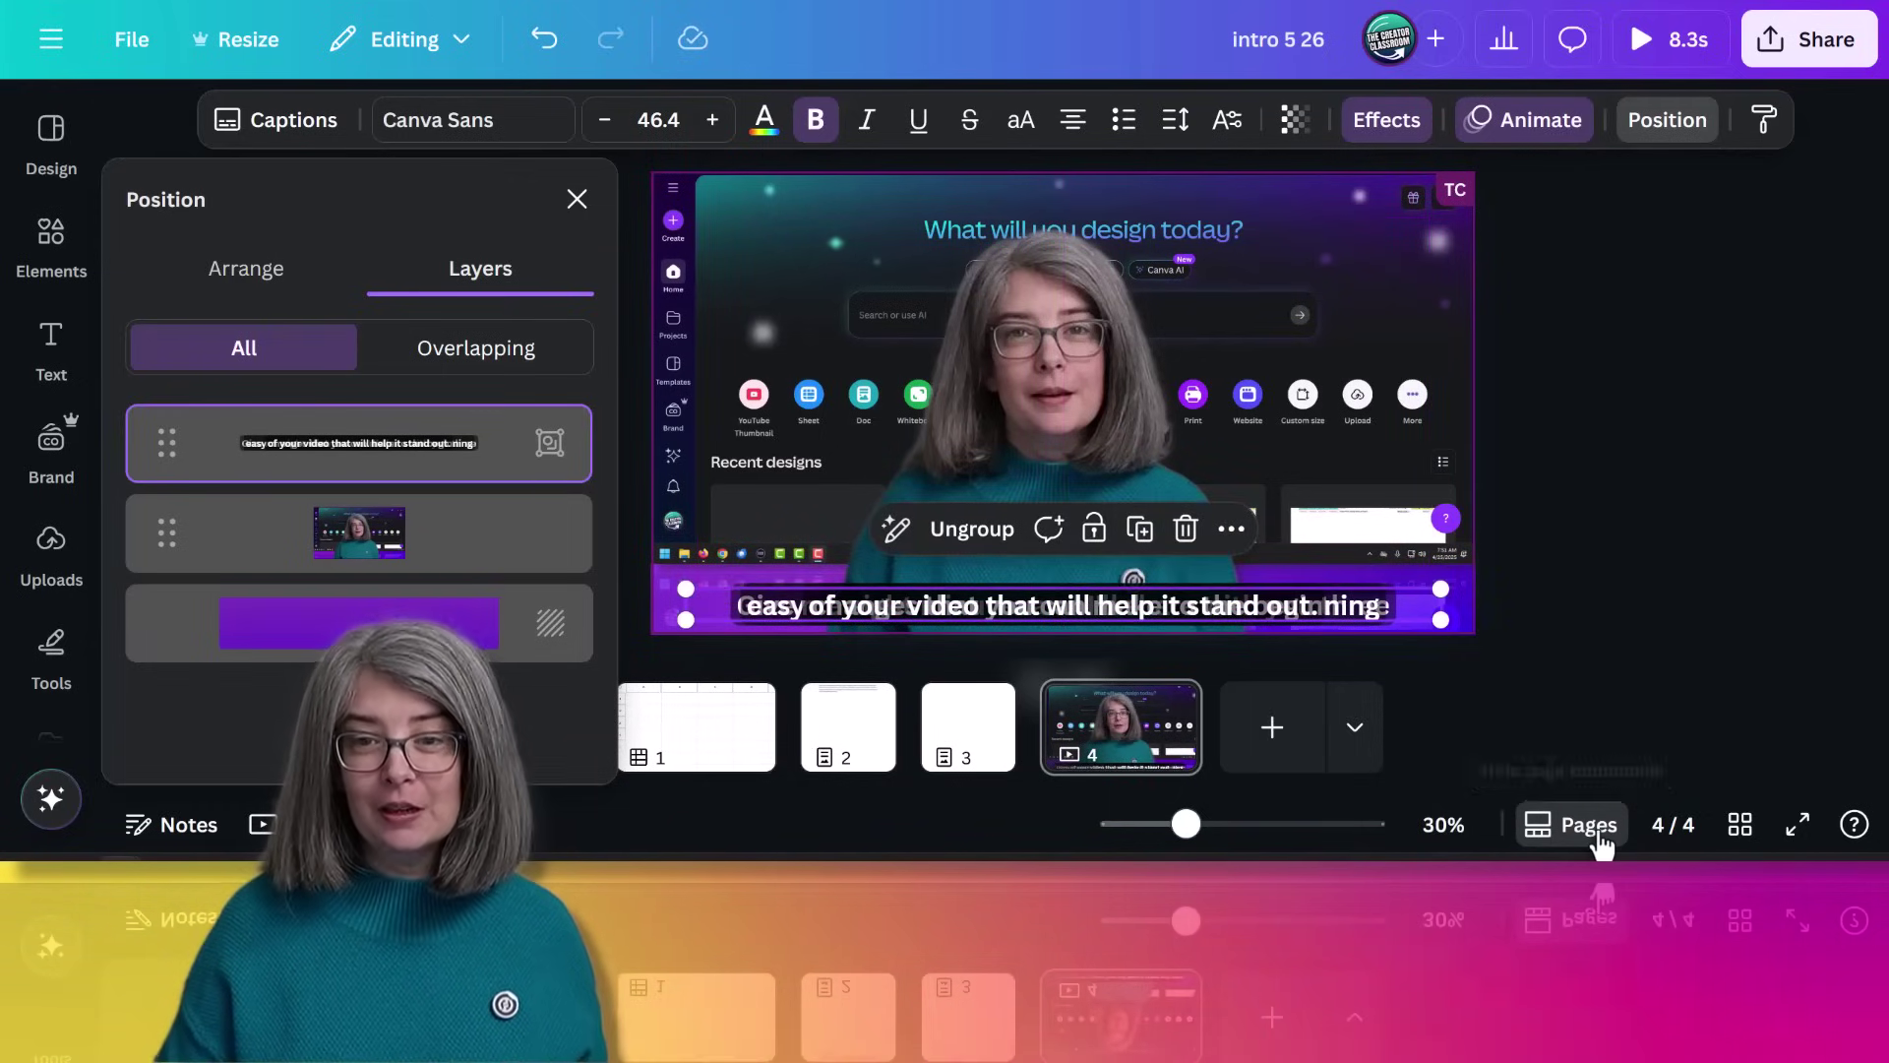
{"action": "left_click", "coordinate": [1598, 841]}
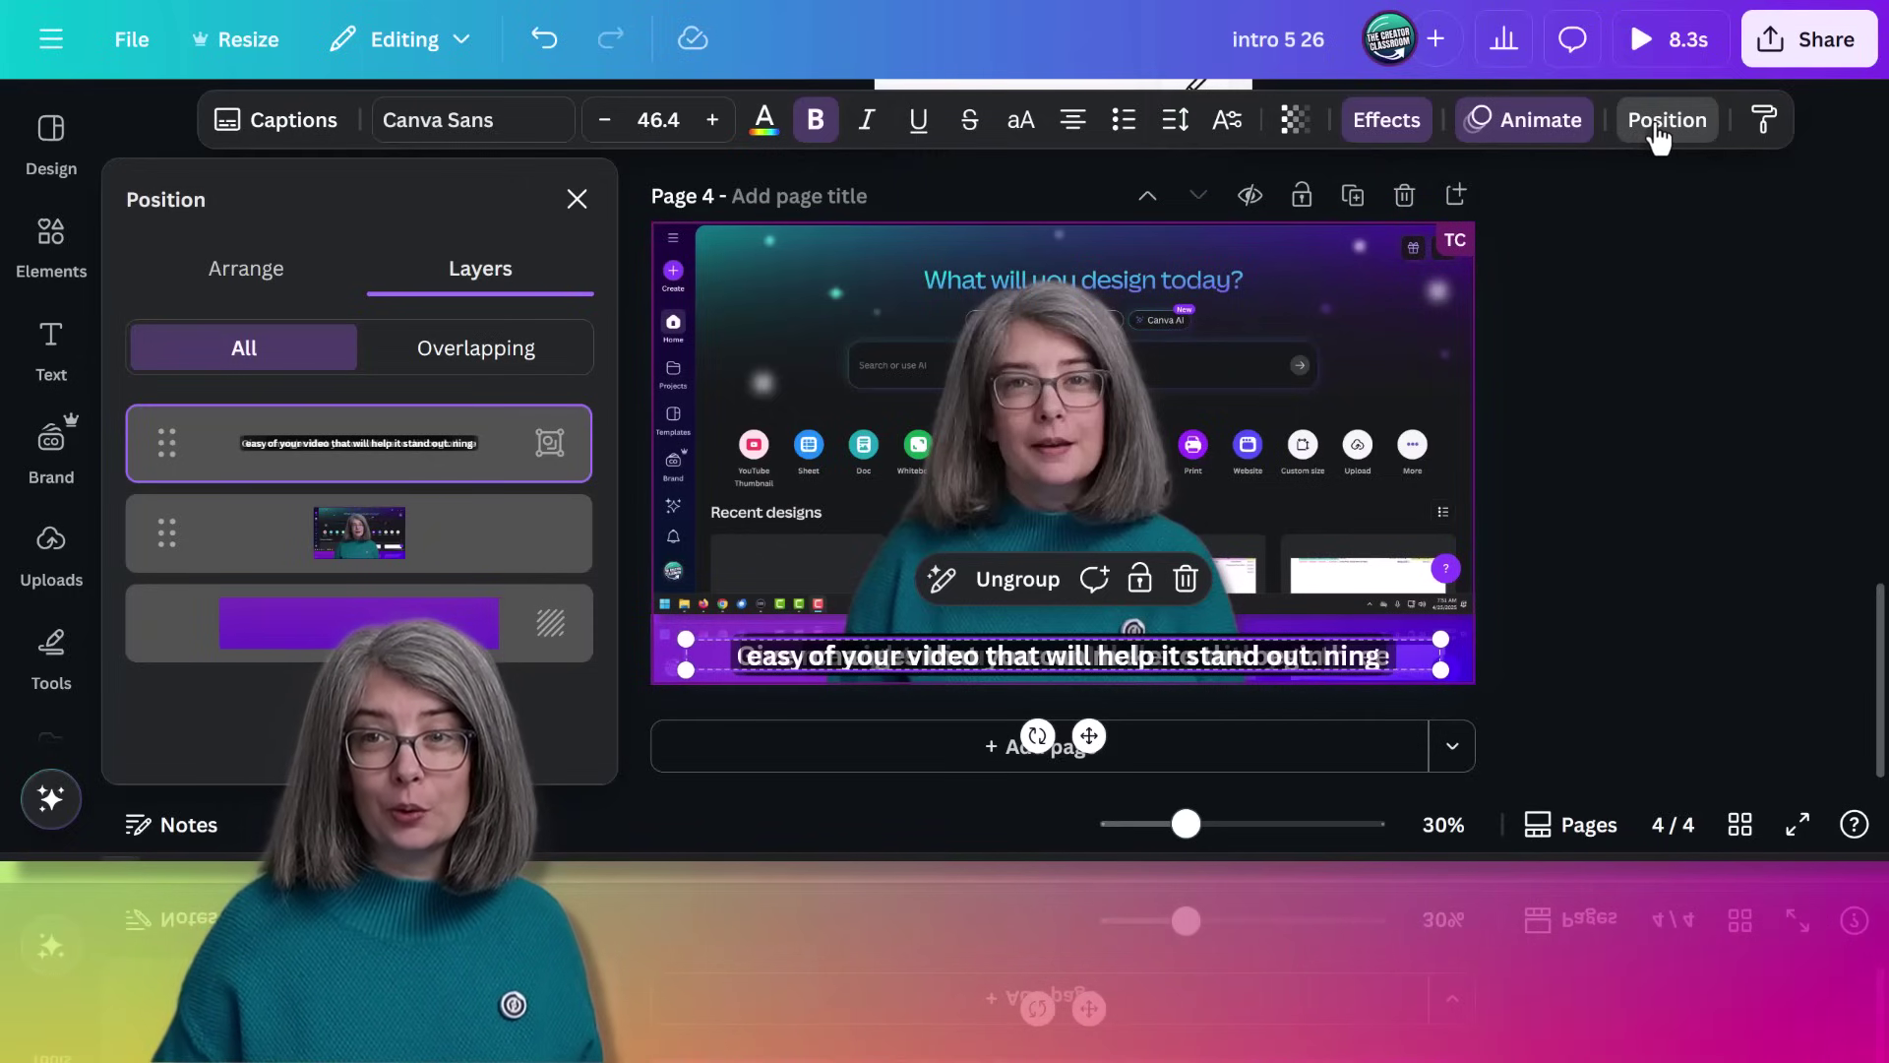
{"action": "left_click", "coordinate": [1659, 128]}
{"action": "left_click", "coordinate": [1659, 128]}
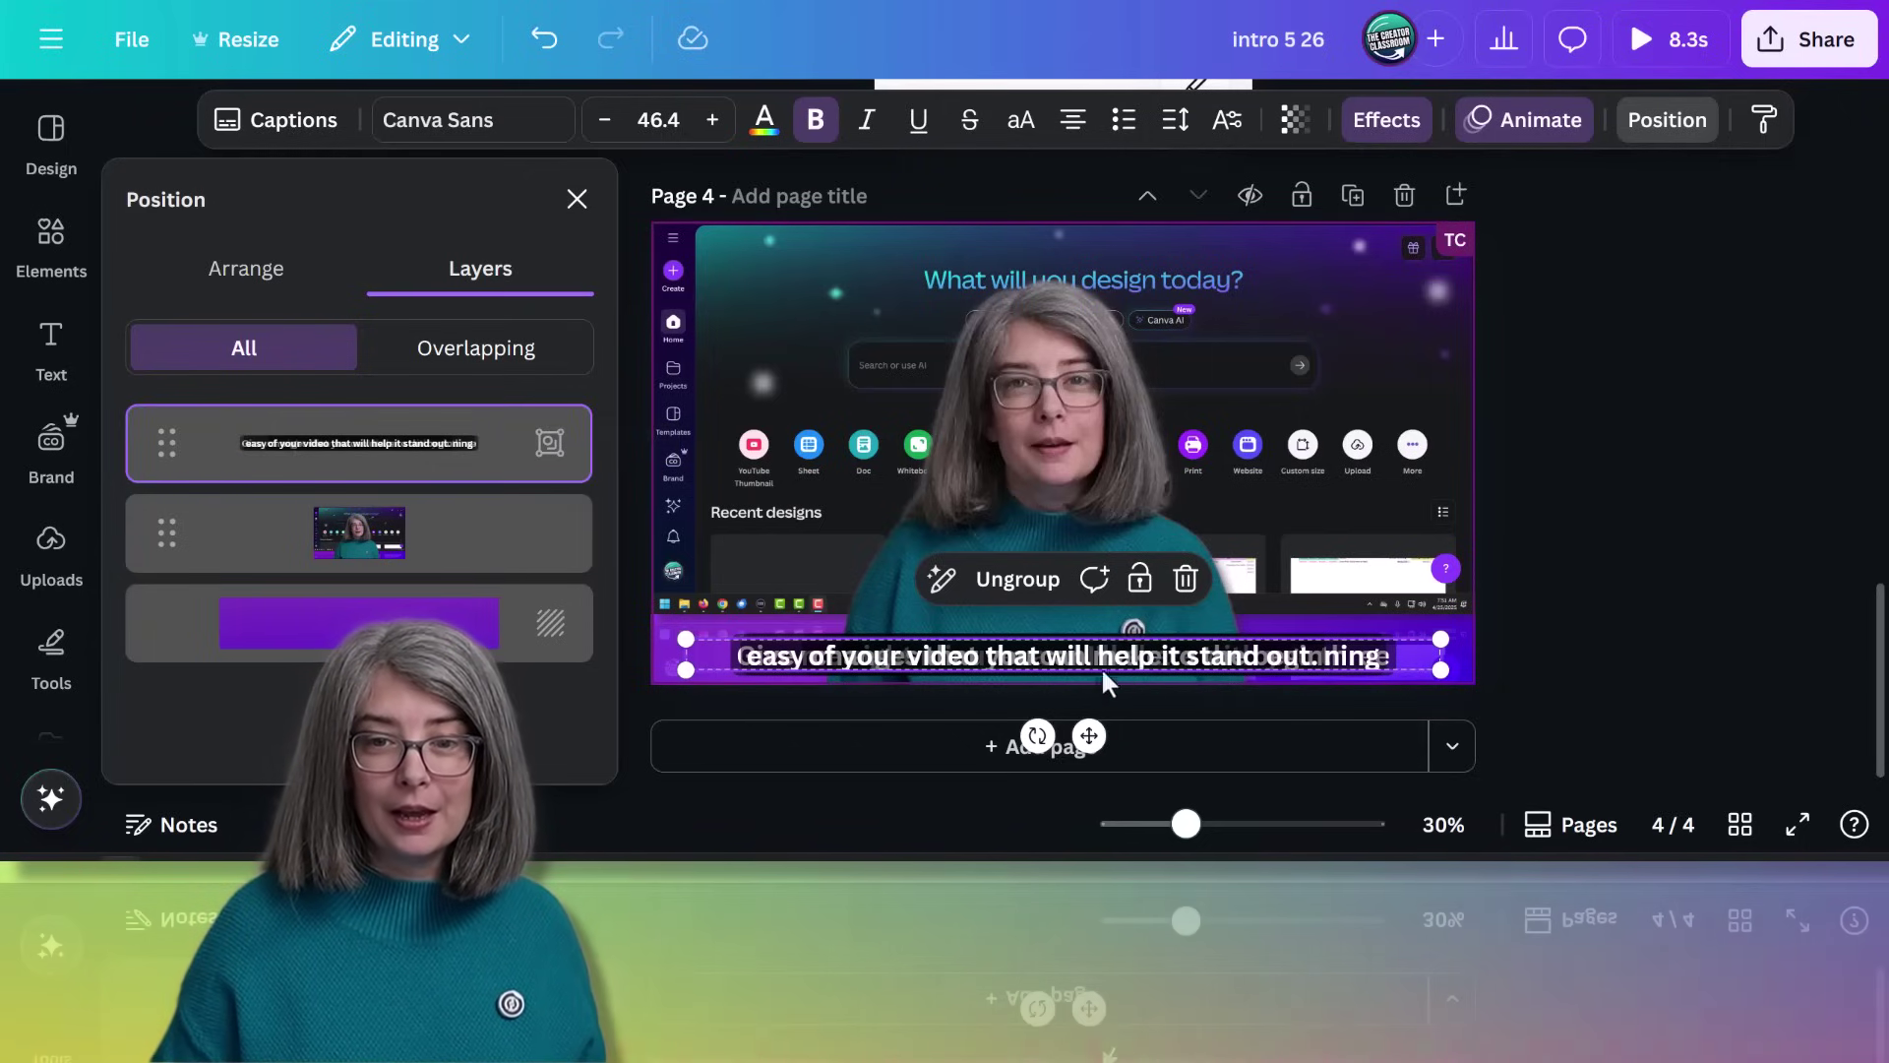
{"action": "left_click_drag", "start_coordinate": [1089, 734], "coordinate": [1079, 696]}
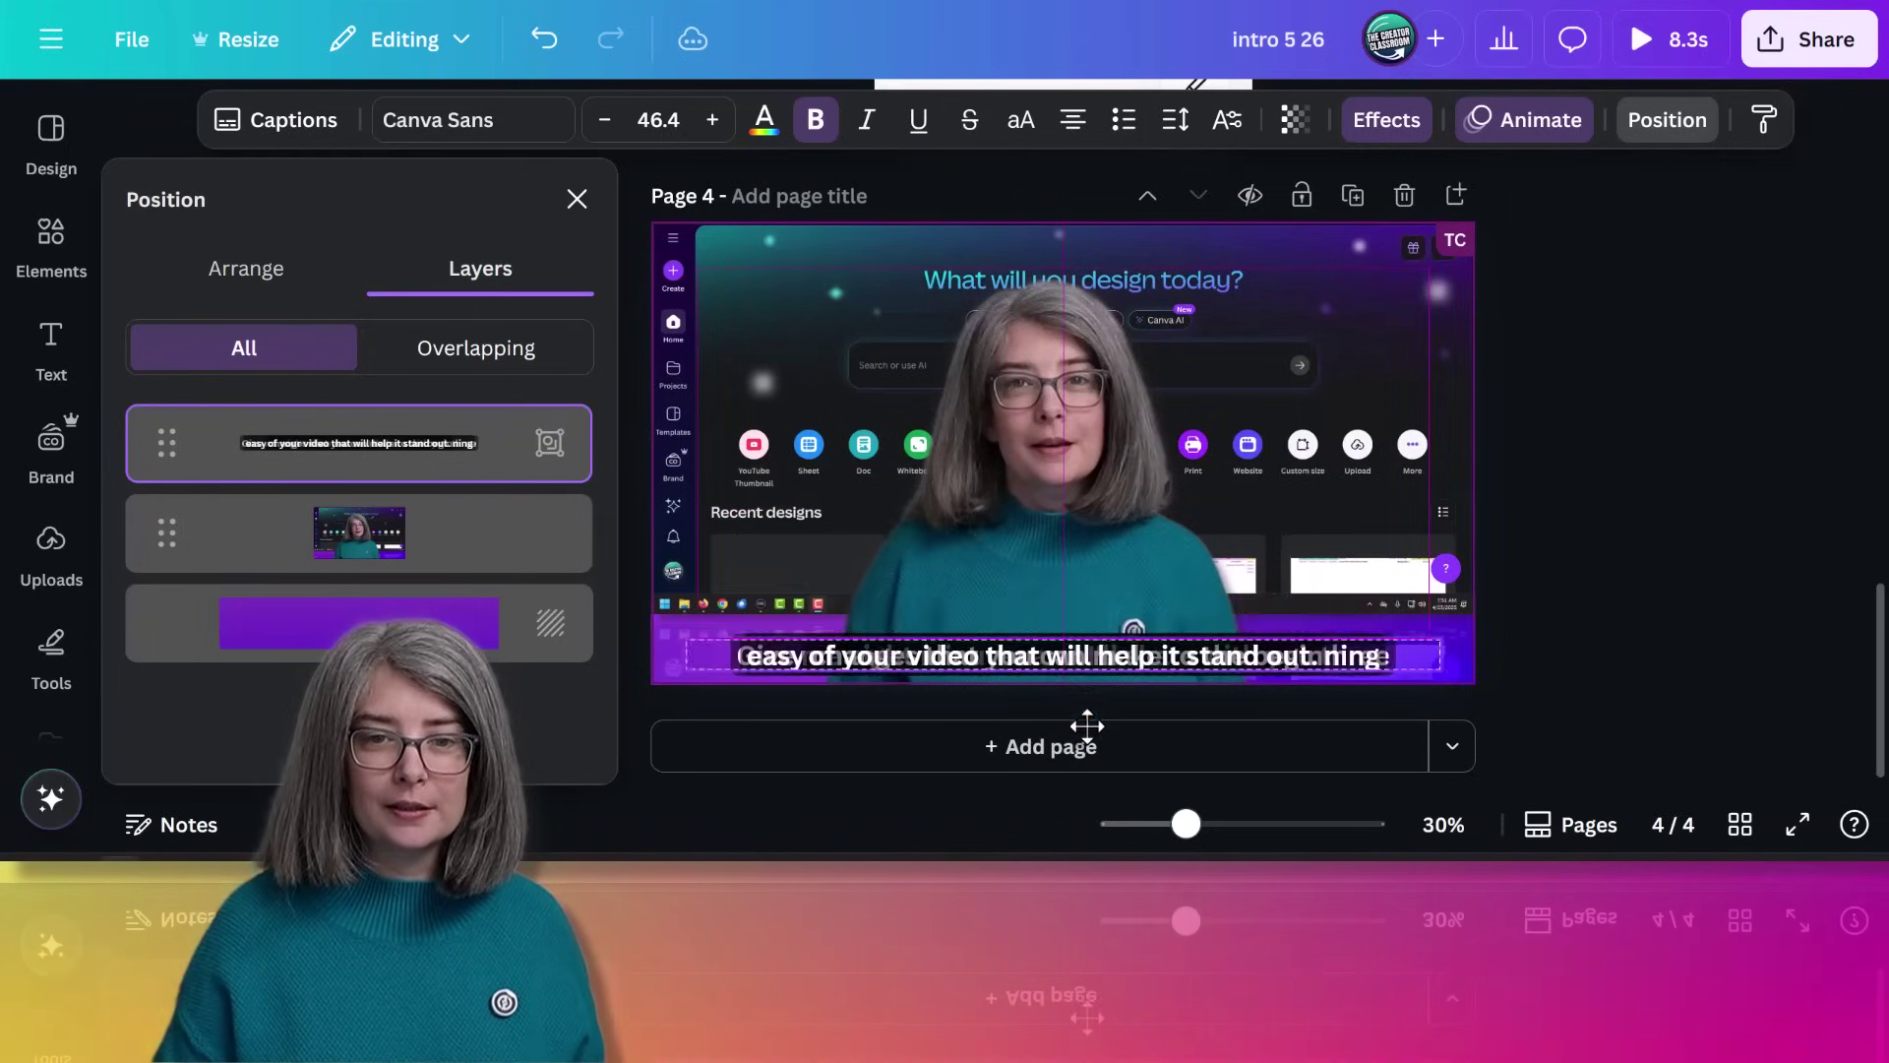
{"action": "left_click", "coordinate": [1750, 586]}
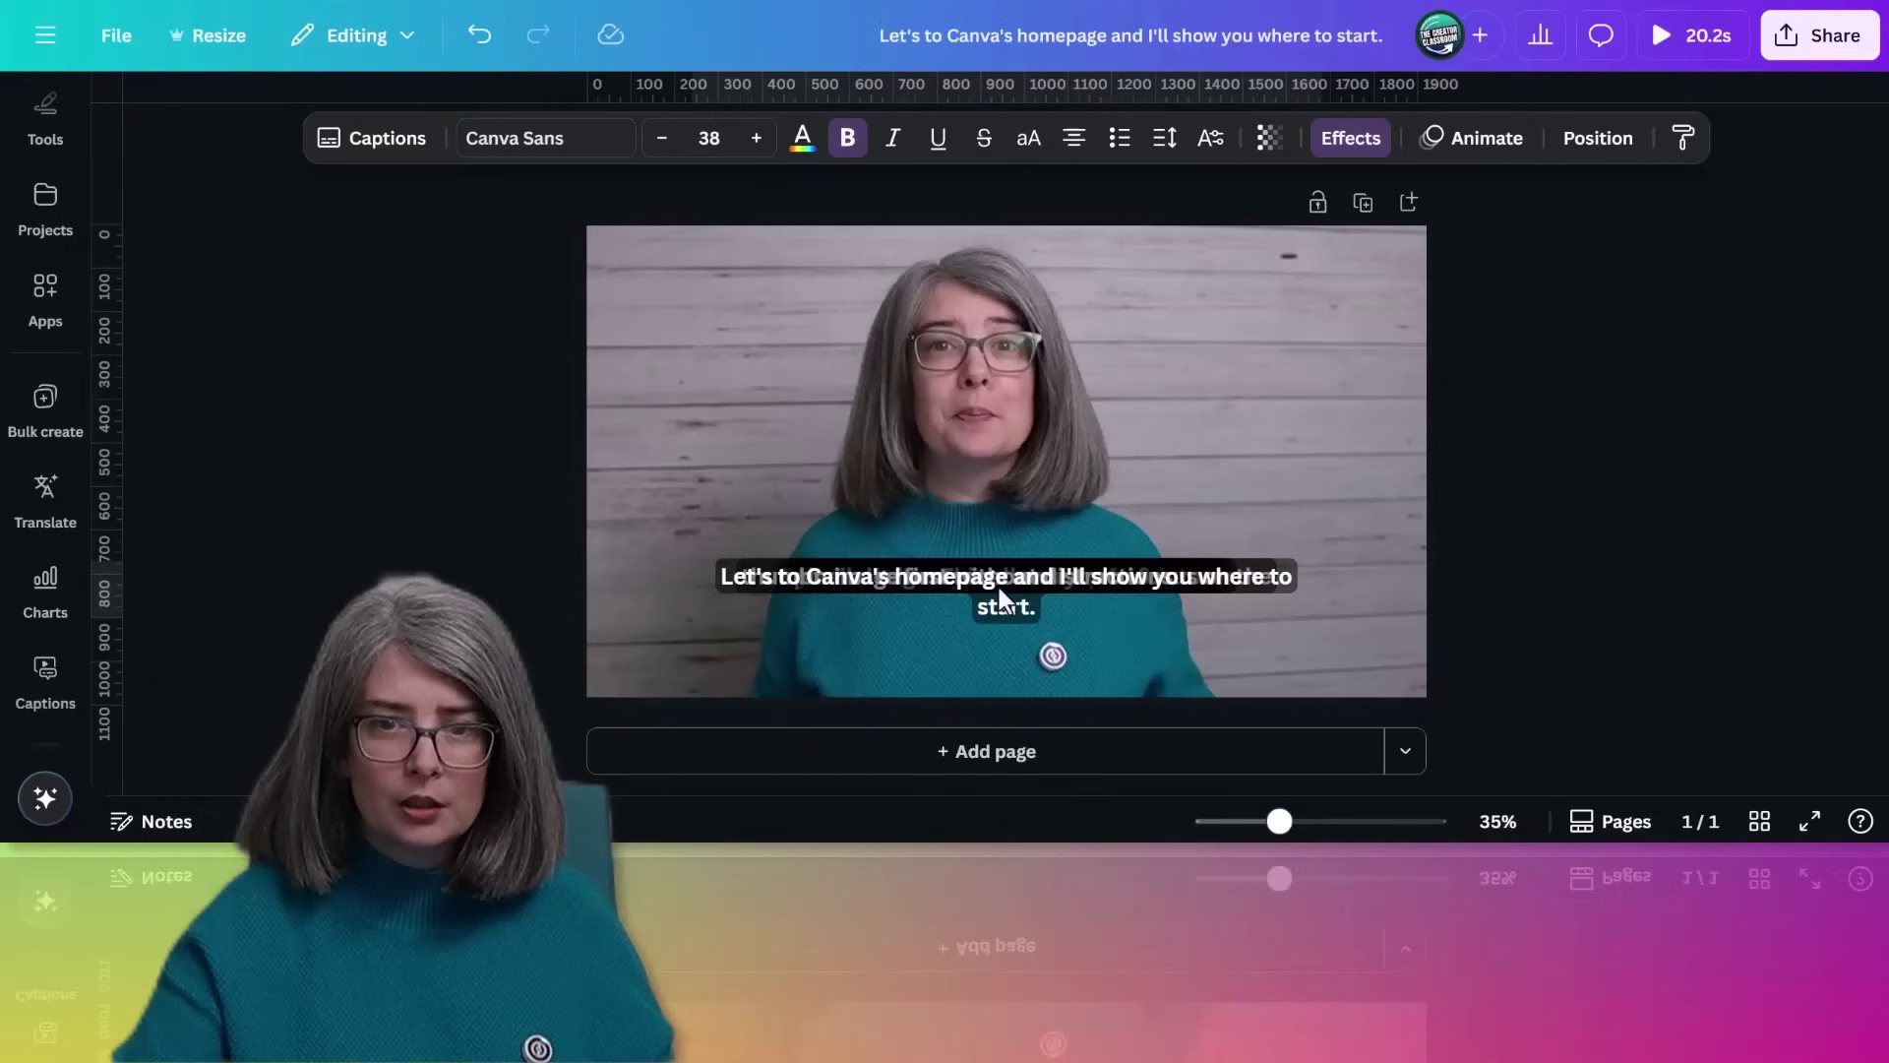
Step: Widen the homepage caption onto one line, scale its text to 46.2, and lower it near the bottom
{"action": "left_click", "coordinate": [1001, 634]}
{"action": "left_click", "coordinate": [997, 590]}
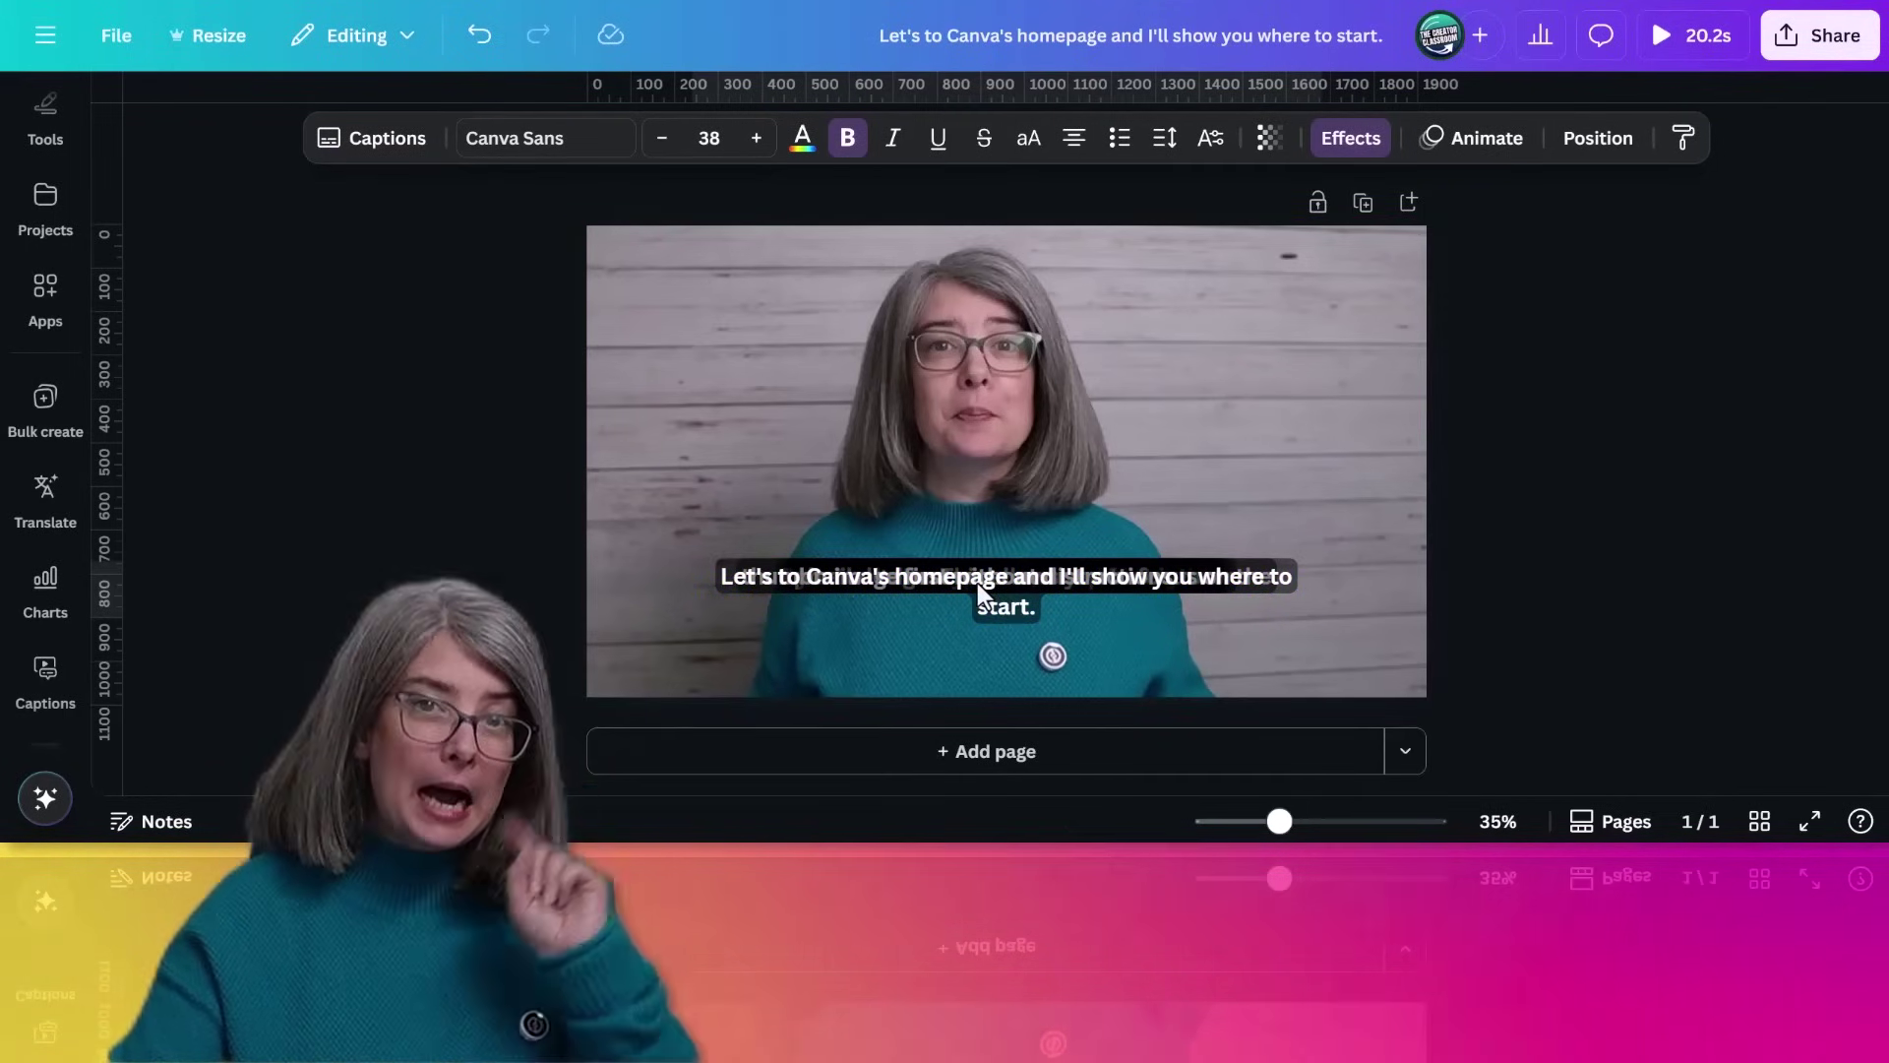
{"action": "left_click", "coordinate": [1616, 823]}
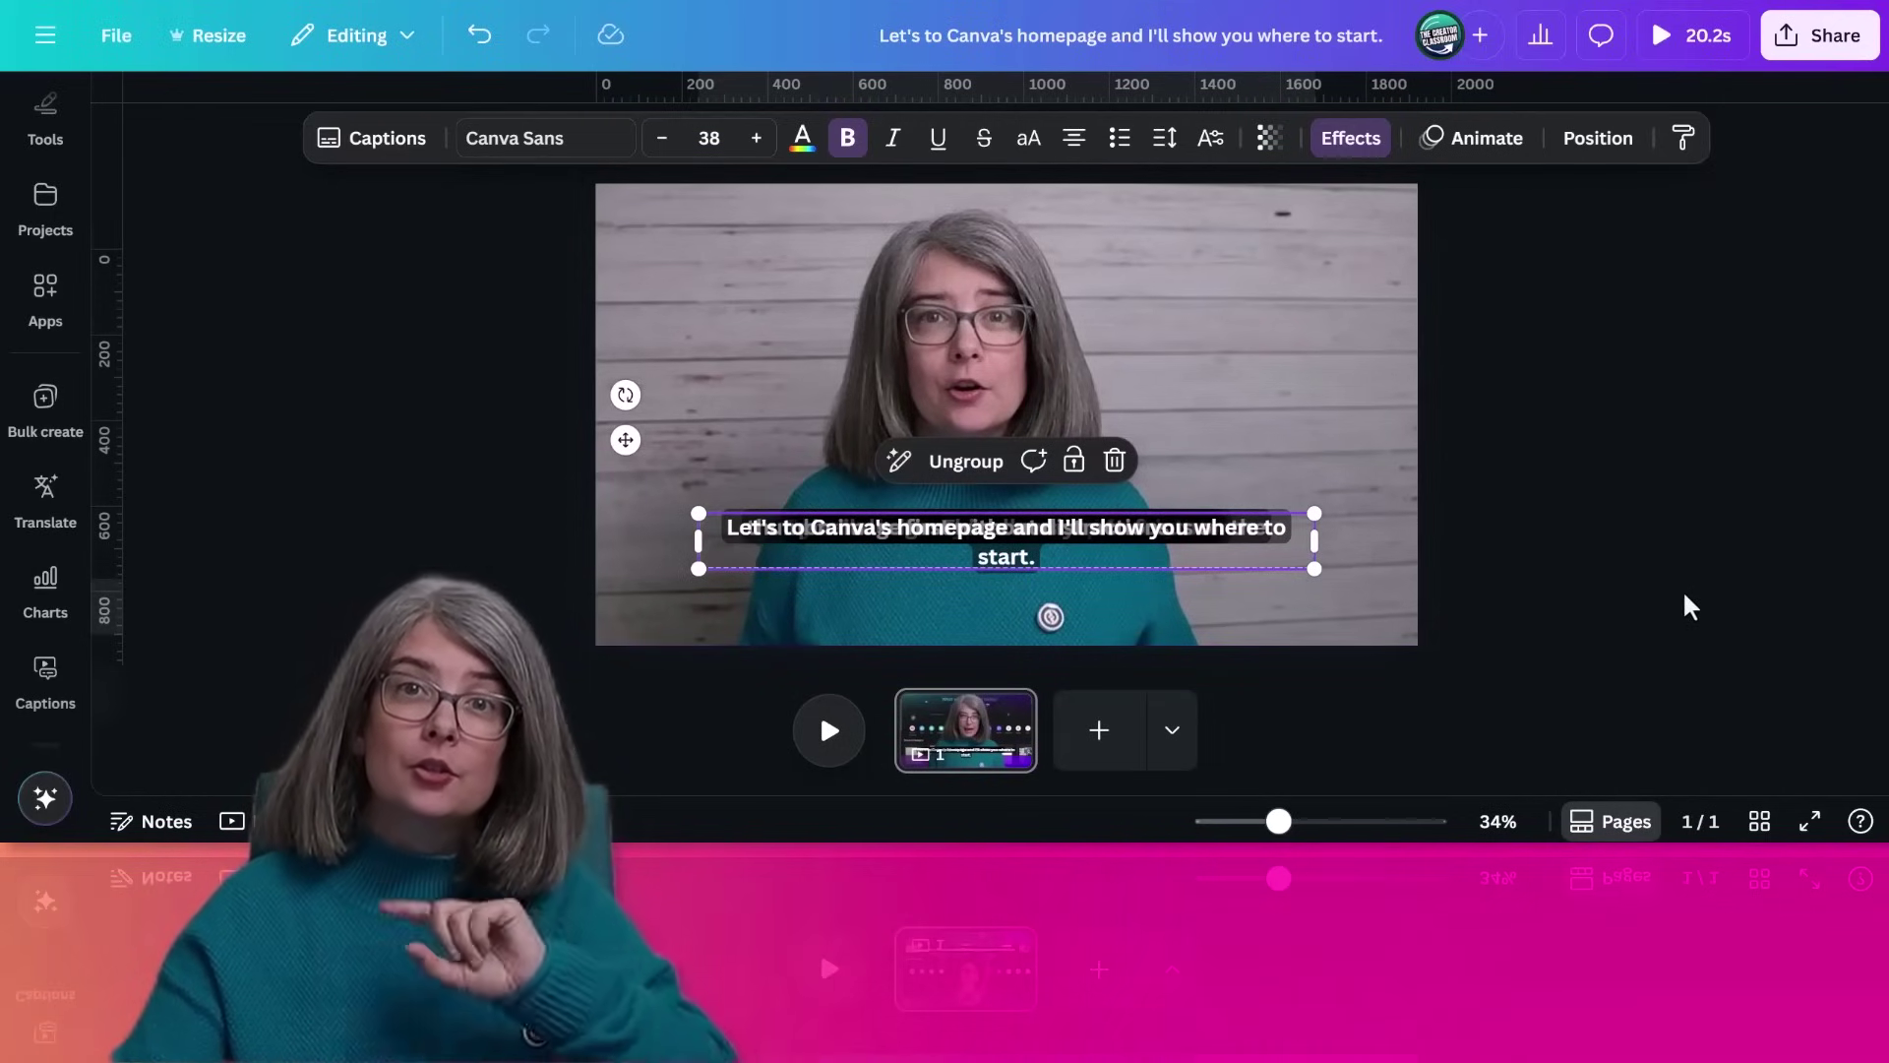
{"action": "left_click_drag", "start_coordinate": [1326, 544], "coordinate": [1355, 555]}
{"action": "left_click_drag", "start_coordinate": [699, 512], "coordinate": [553, 433]}
{"action": "left_click_drag", "start_coordinate": [1046, 549], "coordinate": [1090, 574]}
Step: Try the Reveal caption animation on the caption and raise its intensity
{"action": "left_click", "coordinate": [1489, 150]}
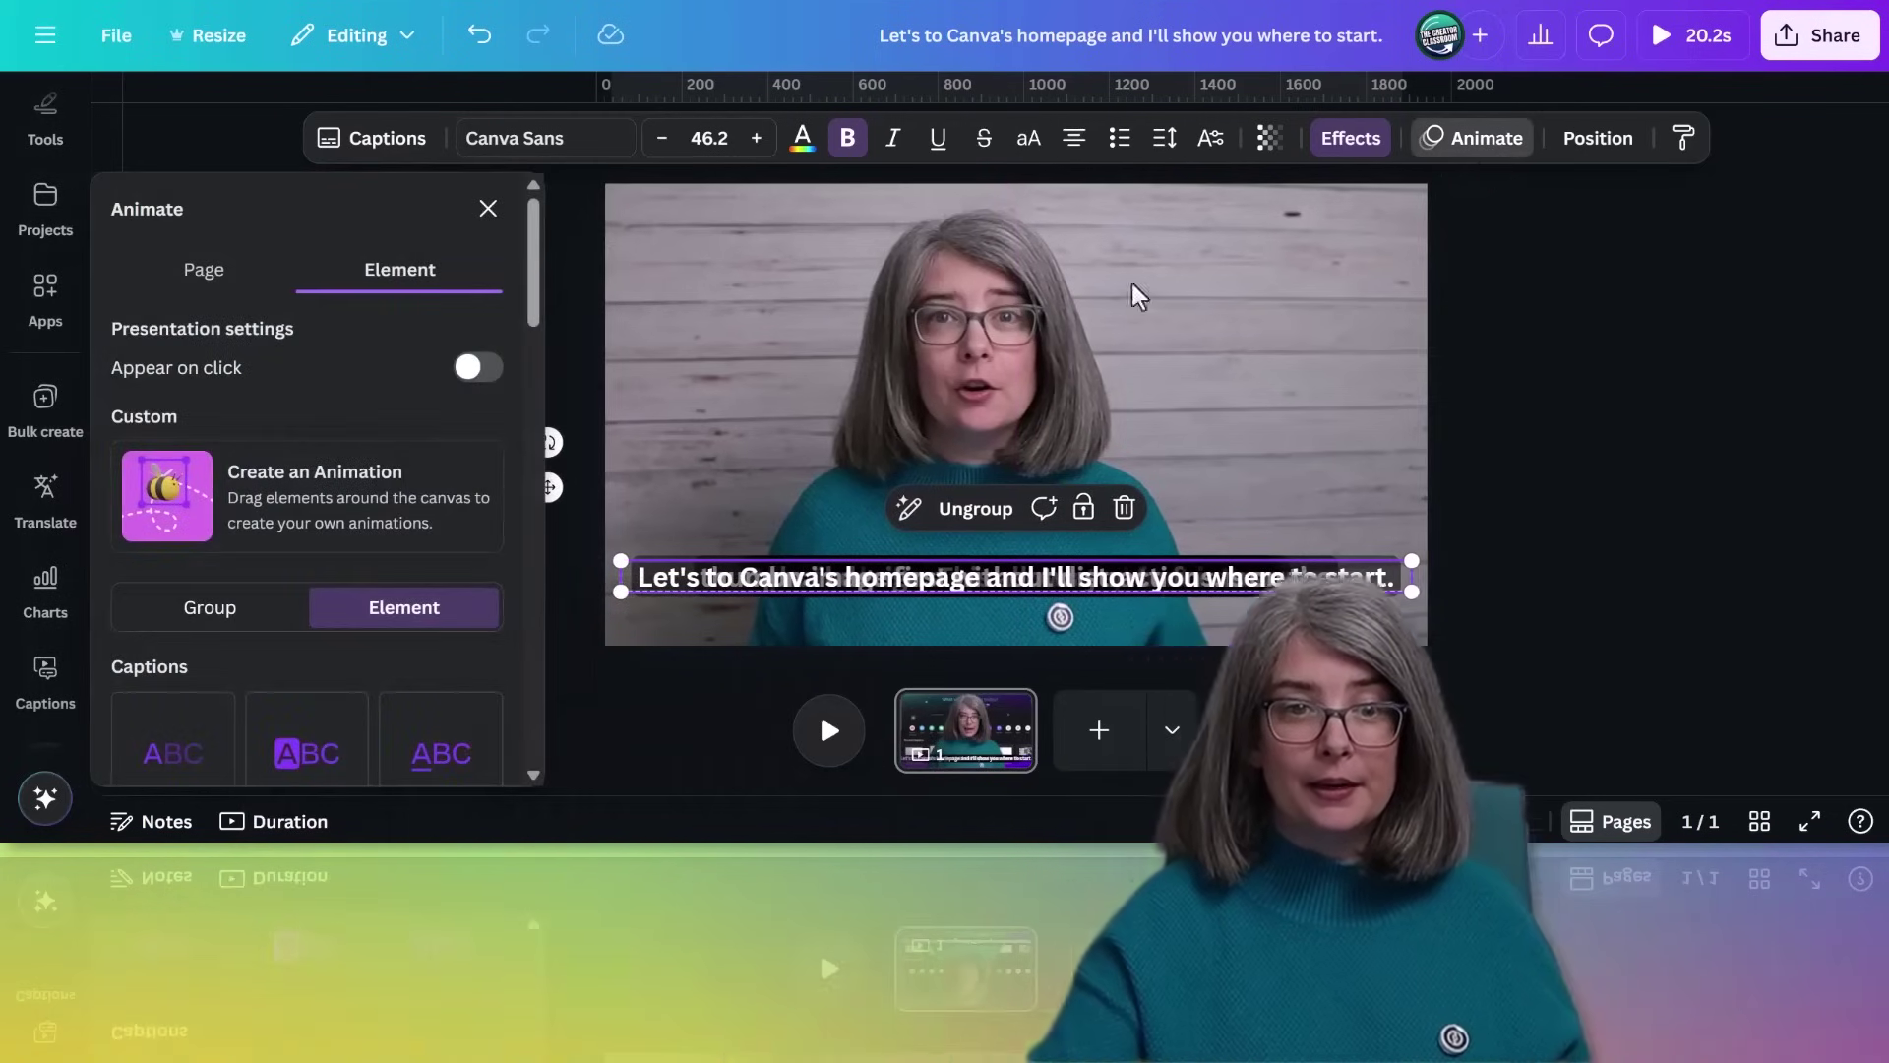
{"action": "scroll", "coordinate": [369, 541], "scroll_direction": "down", "scroll_amount": 3}
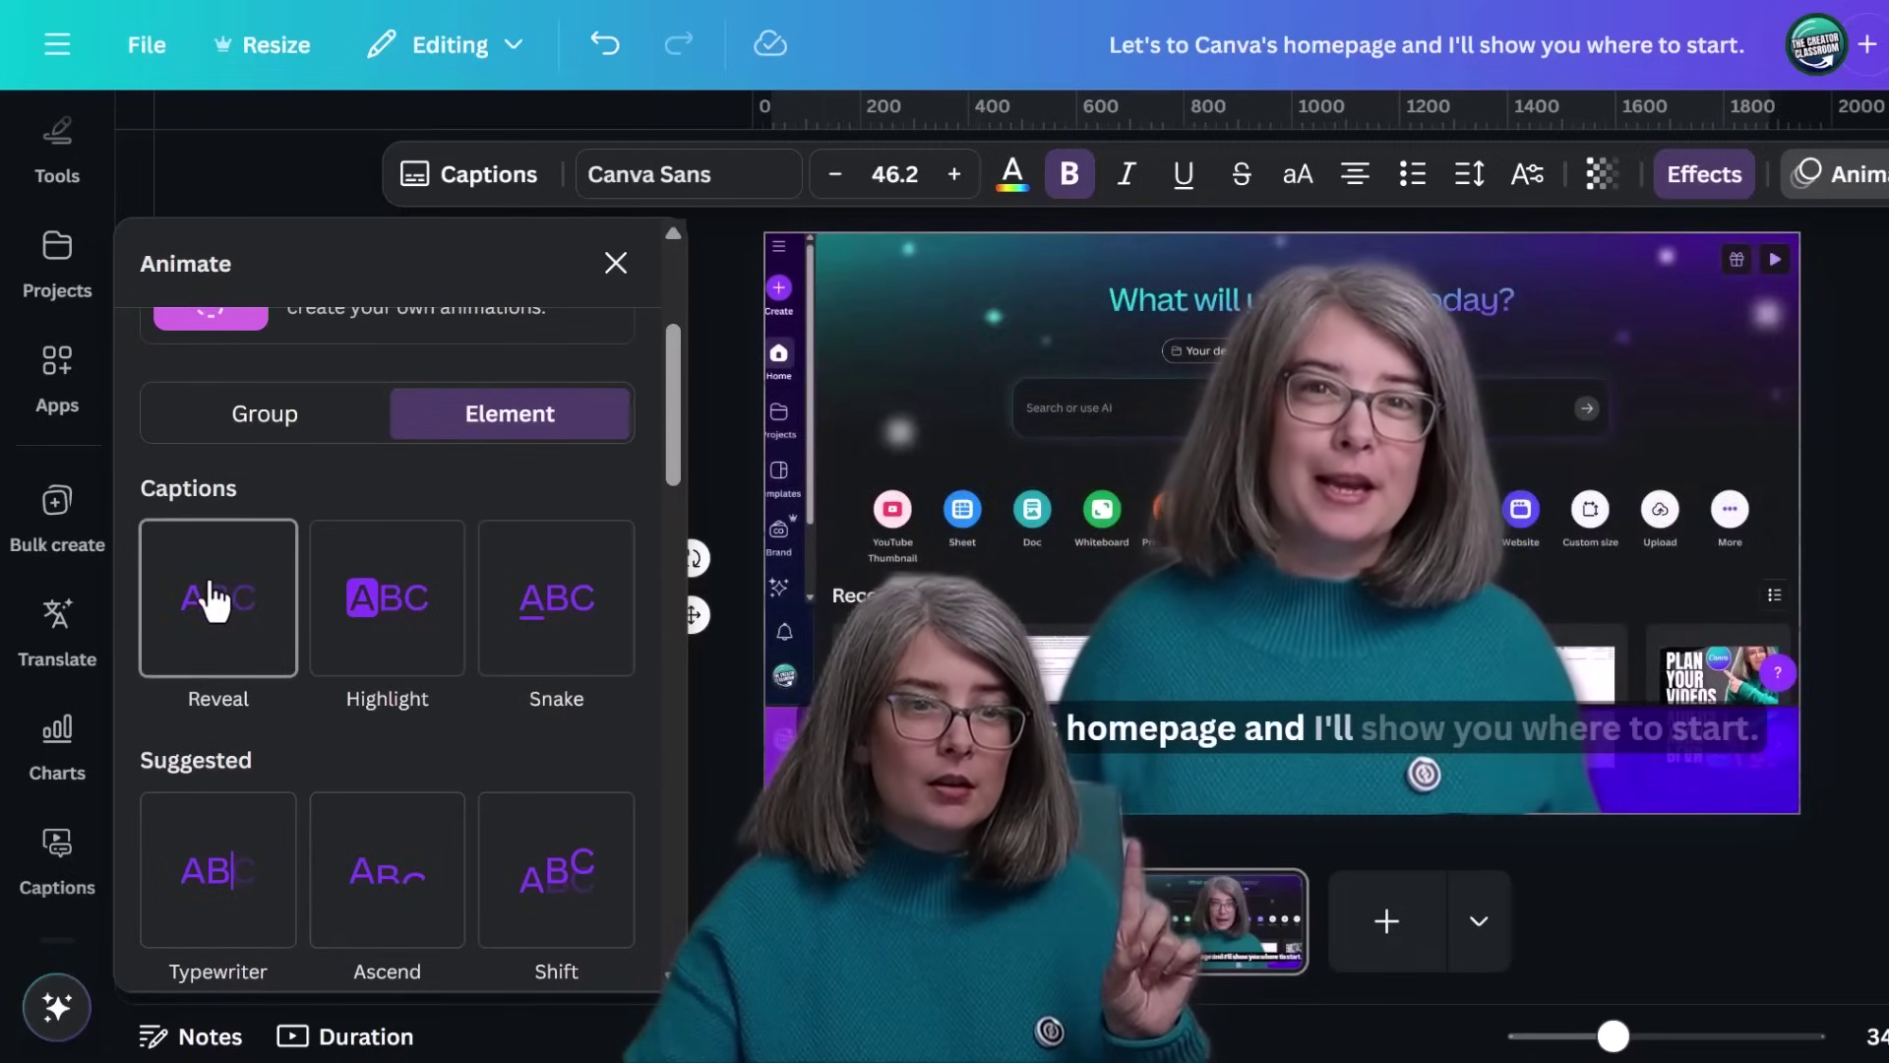
{"action": "left_click", "coordinate": [225, 630]}
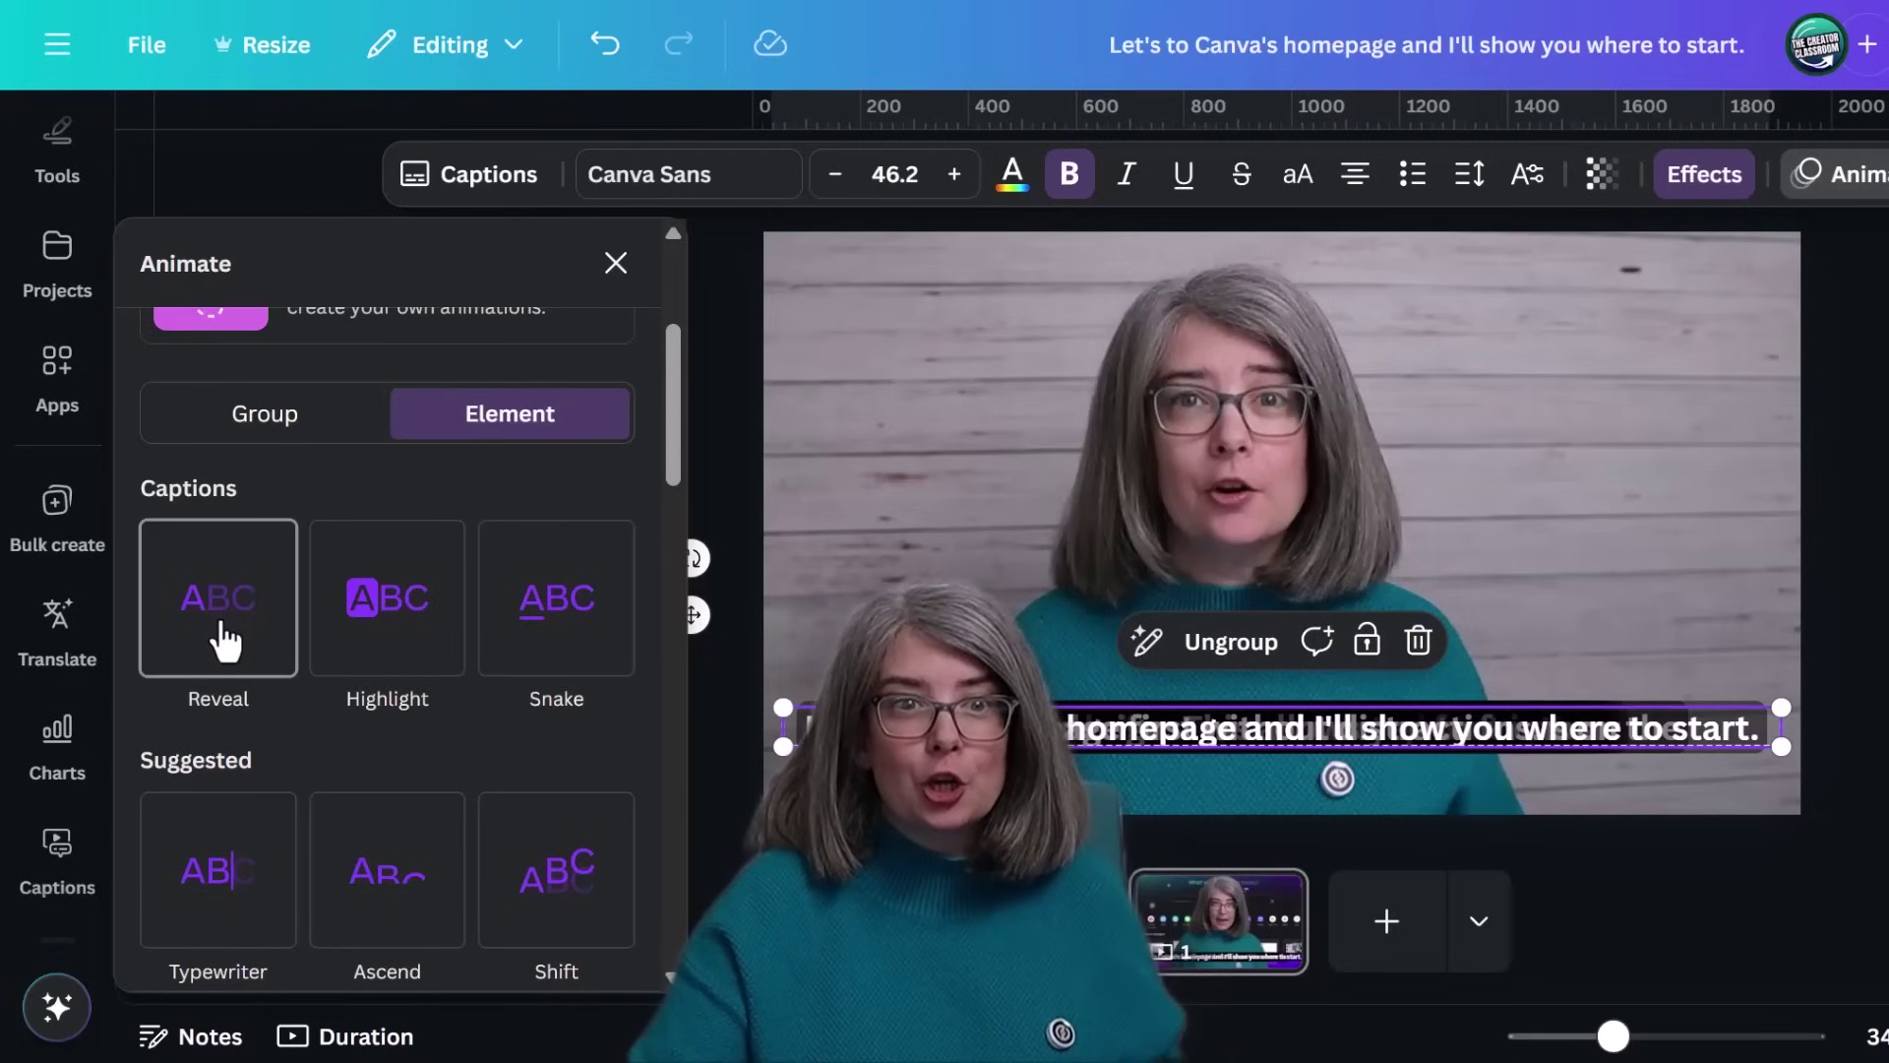
{"action": "left_click", "coordinate": [225, 640]}
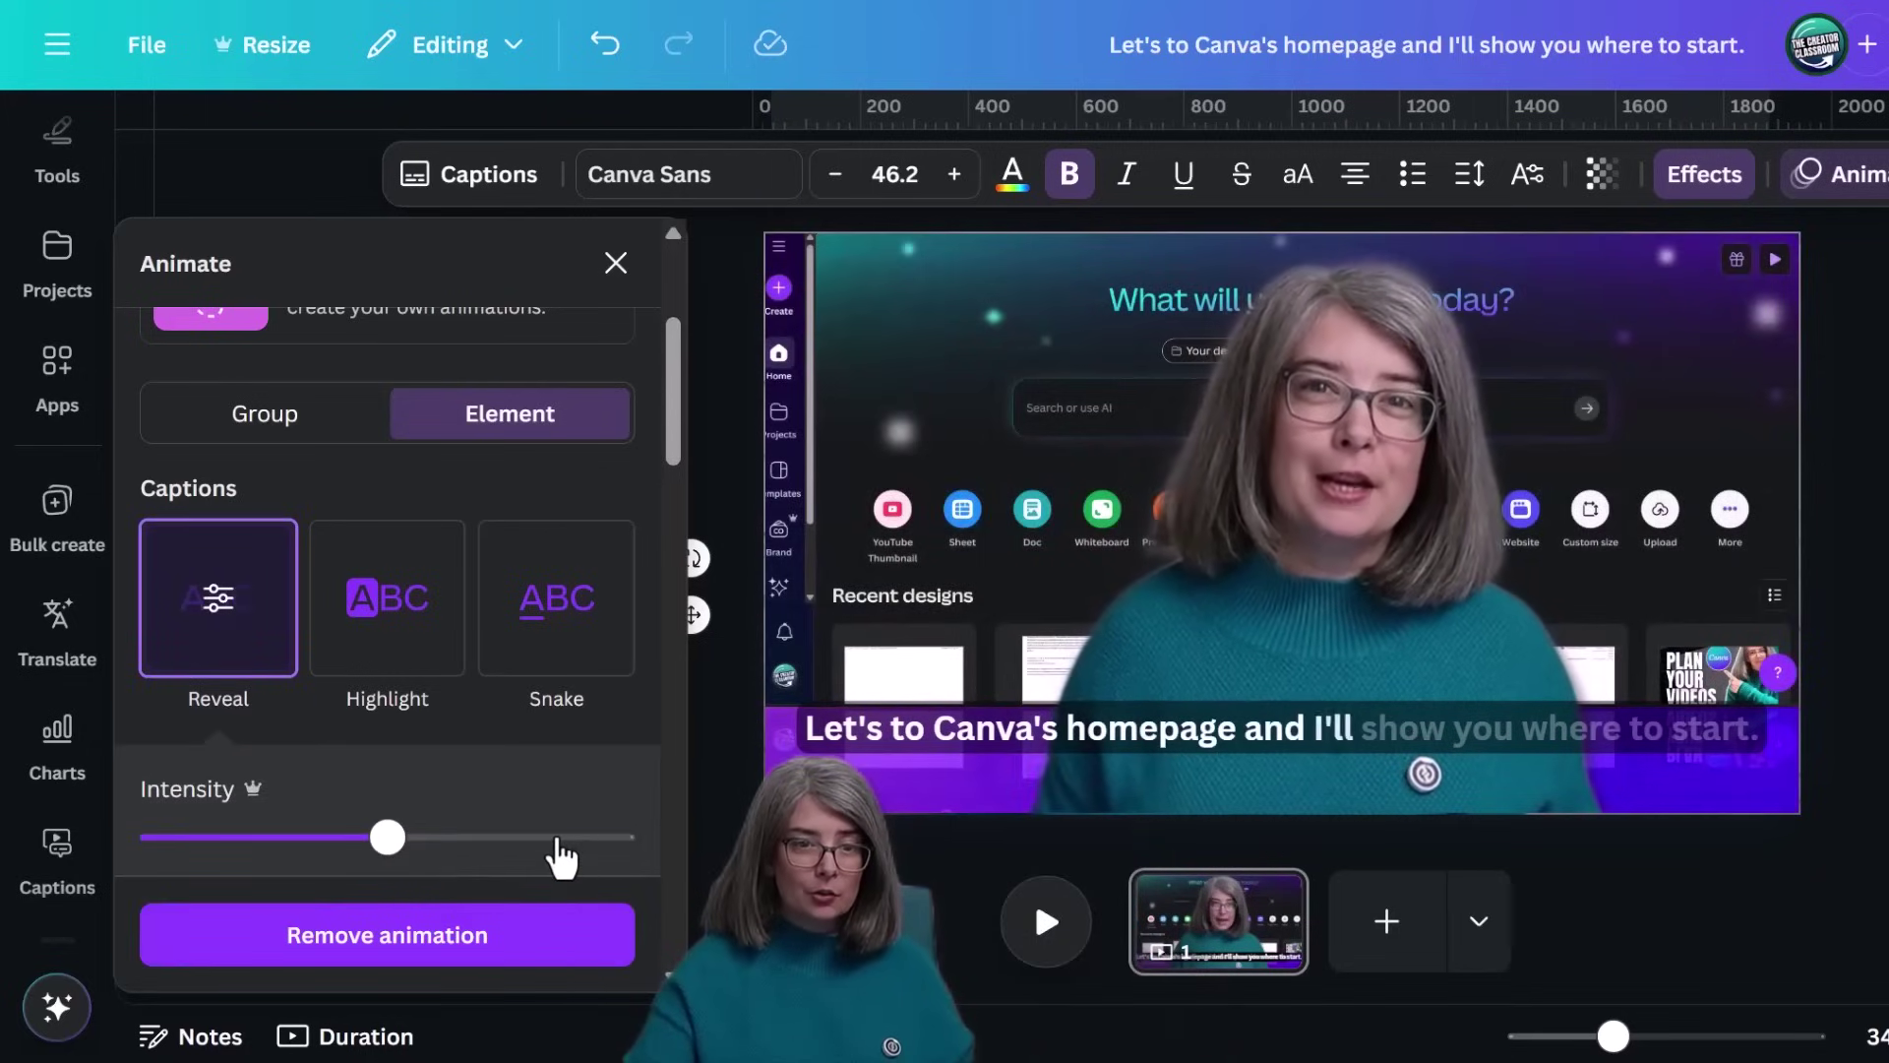
{"action": "left_click", "coordinate": [555, 838]}
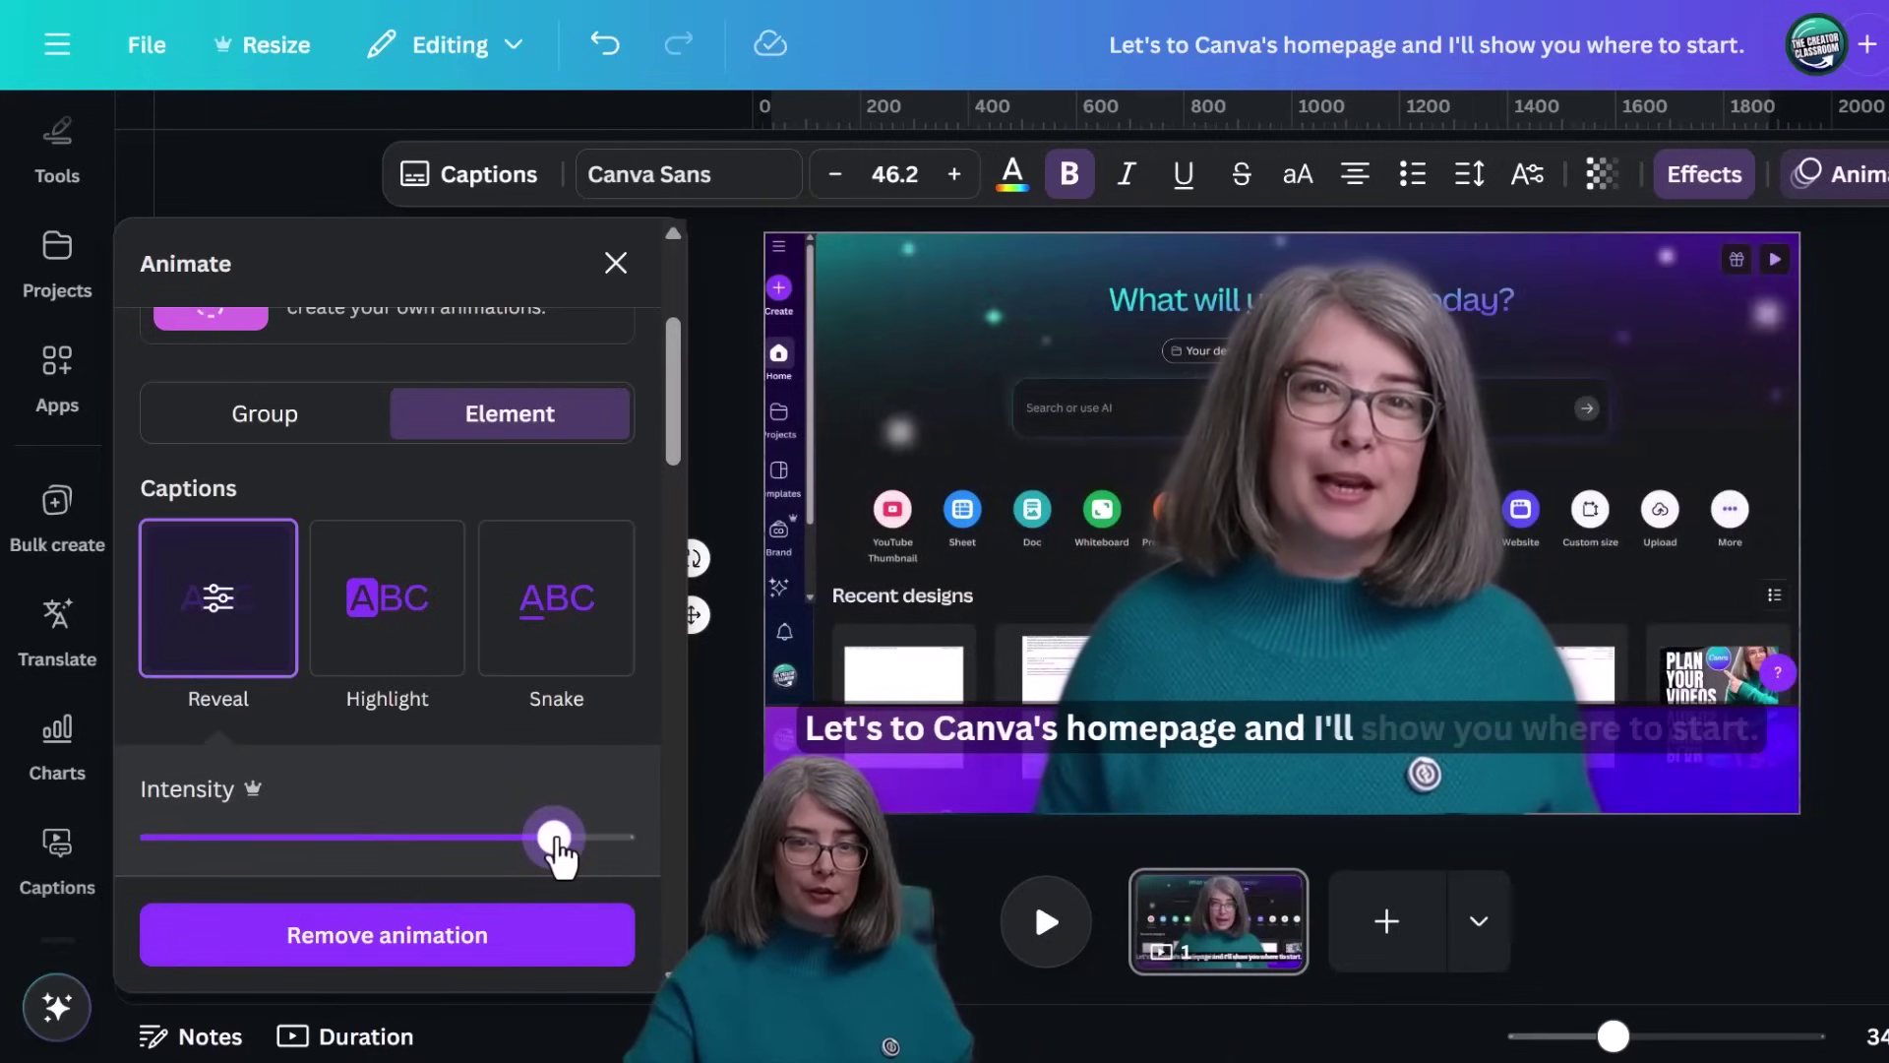
{"action": "scroll", "coordinate": [388, 771], "scroll_direction": "up", "scroll_amount": 2}
Step: Switch to the Highlight caption animation, trying red then teal colour and lowering its intensity
{"action": "left_click", "coordinate": [387, 771]}
{"action": "scroll", "coordinate": [389, 625], "scroll_direction": "down", "scroll_amount": 3}
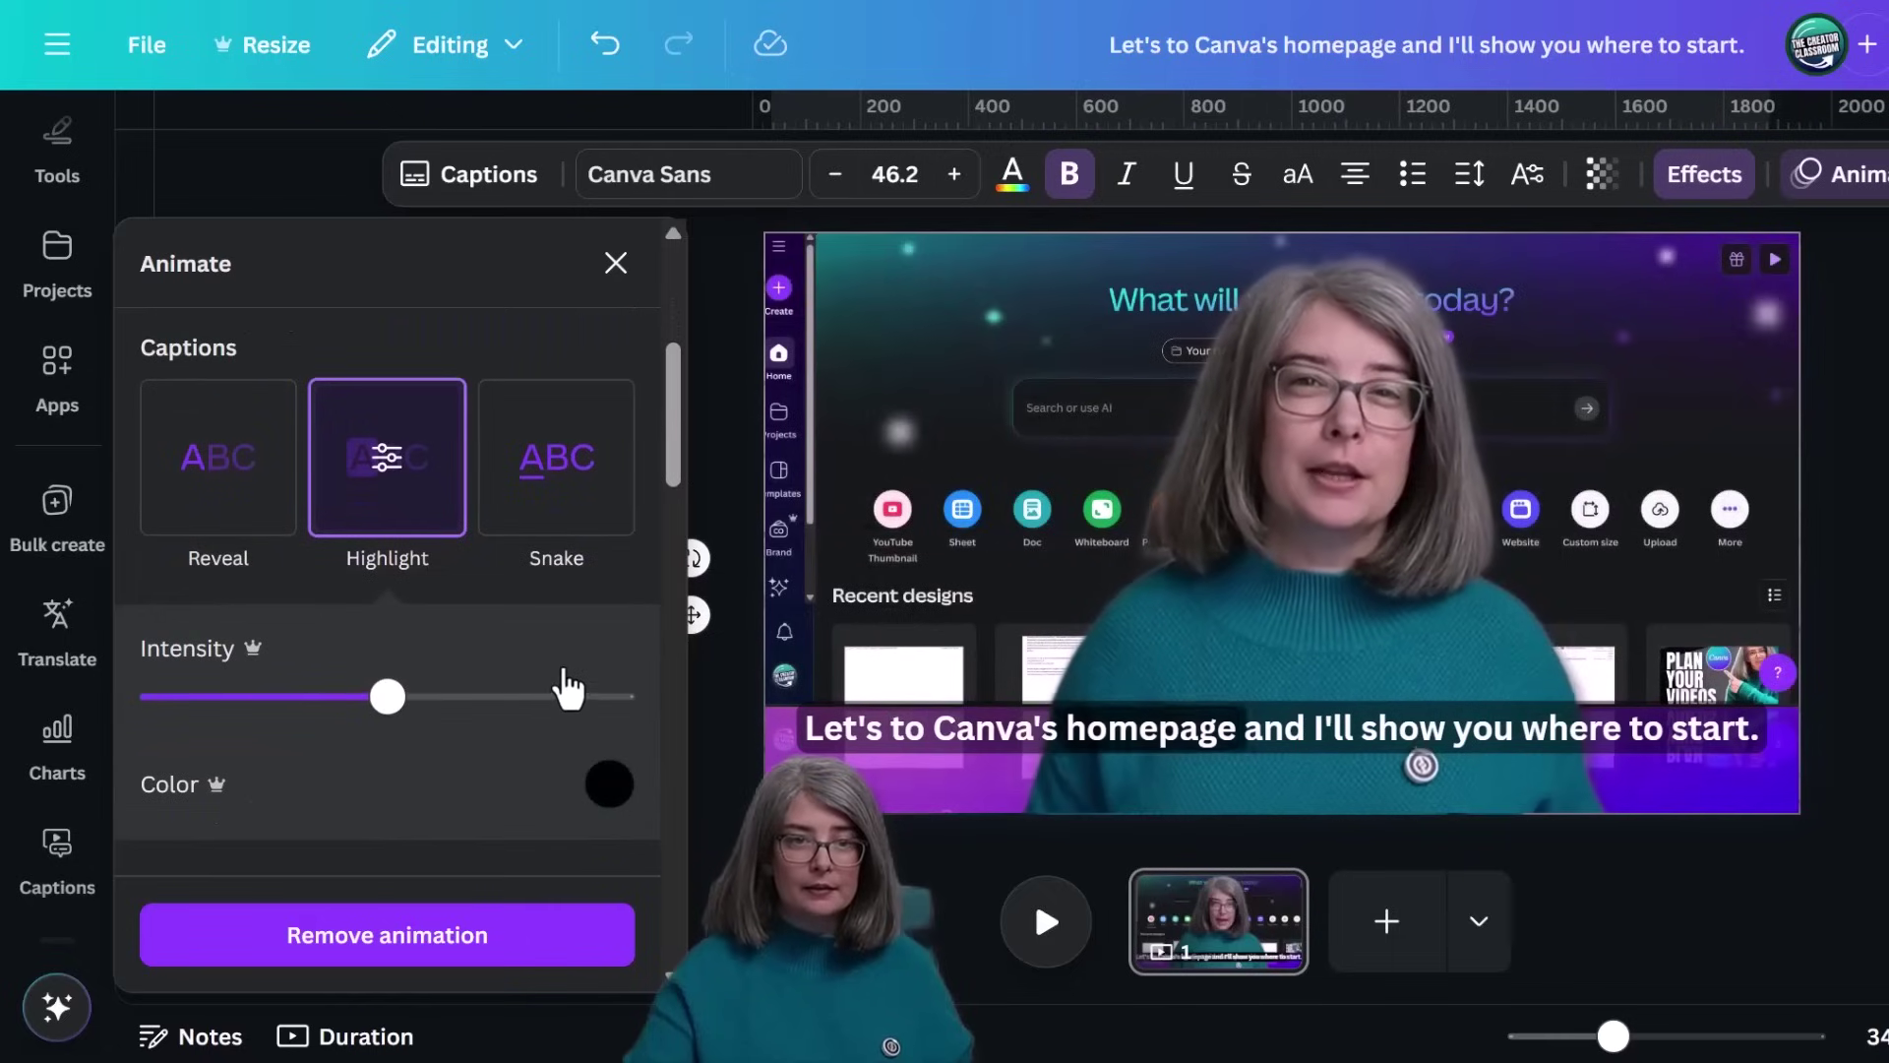
{"action": "left_click", "coordinate": [581, 696]}
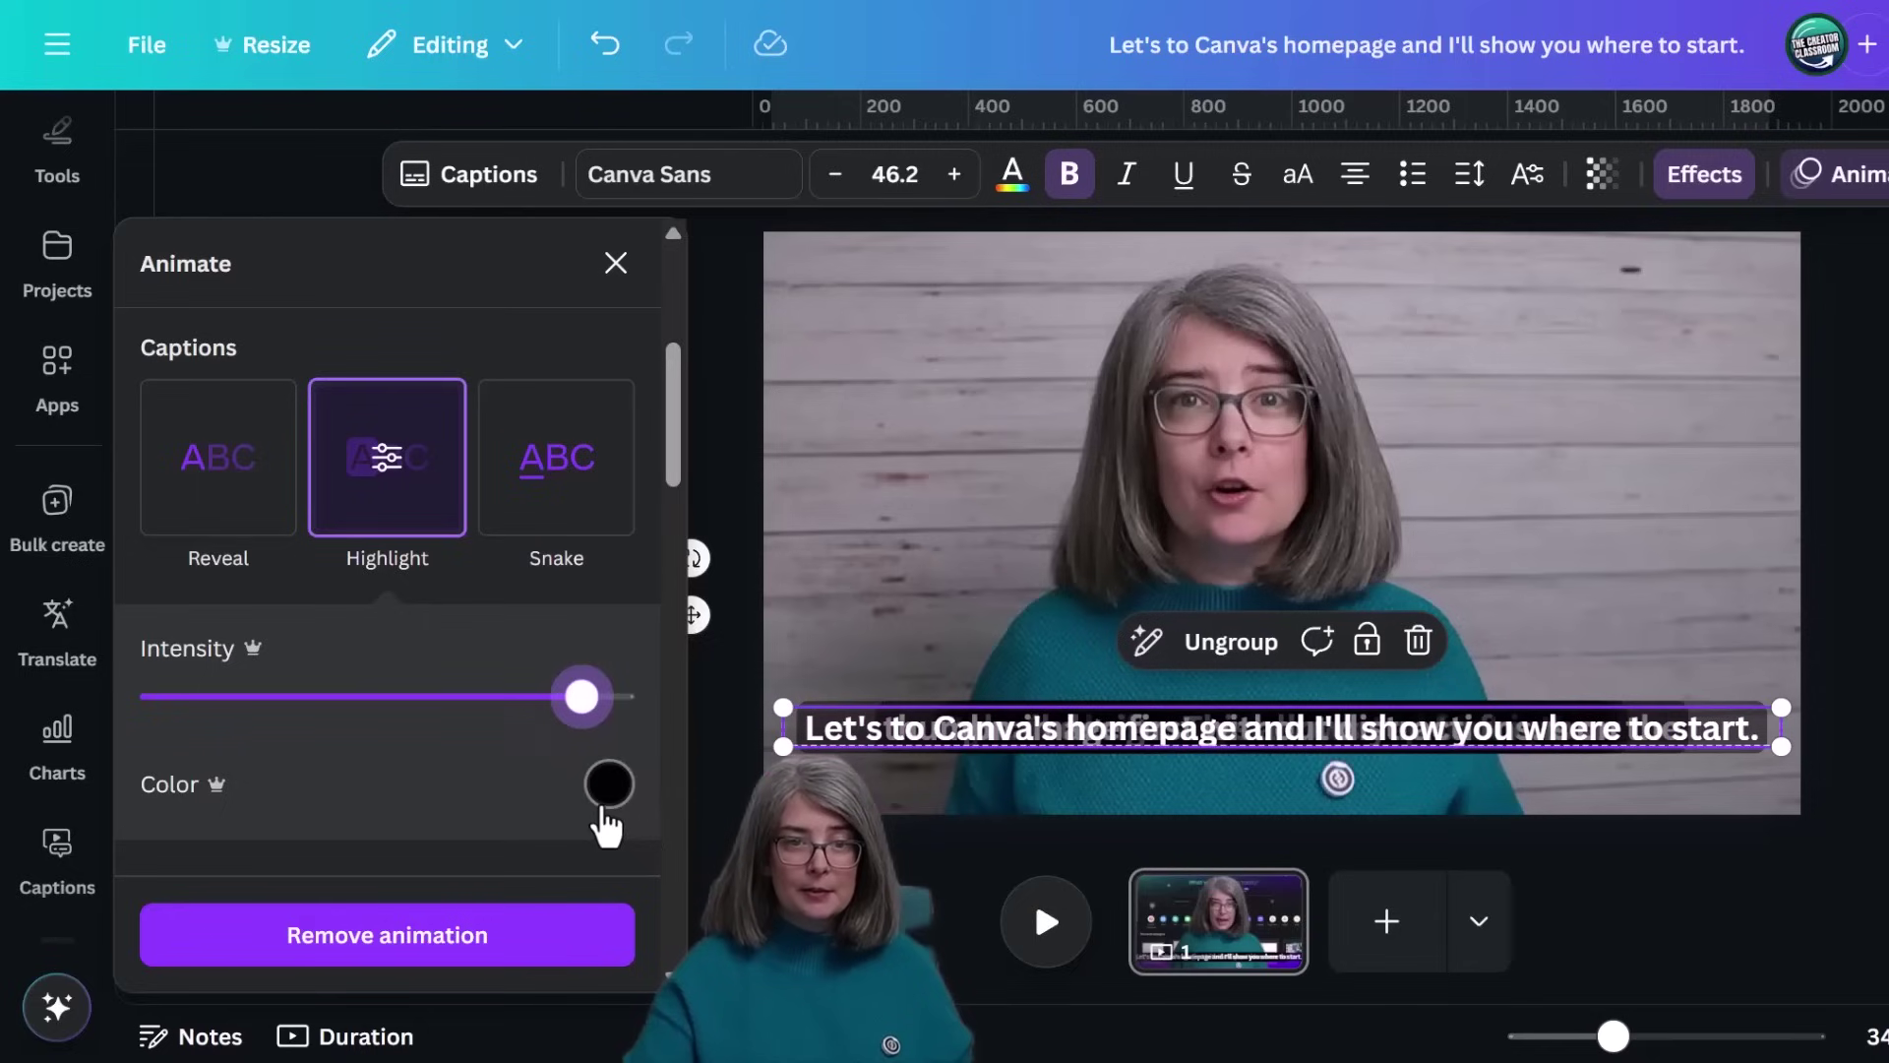
{"action": "left_click", "coordinate": [609, 784]}
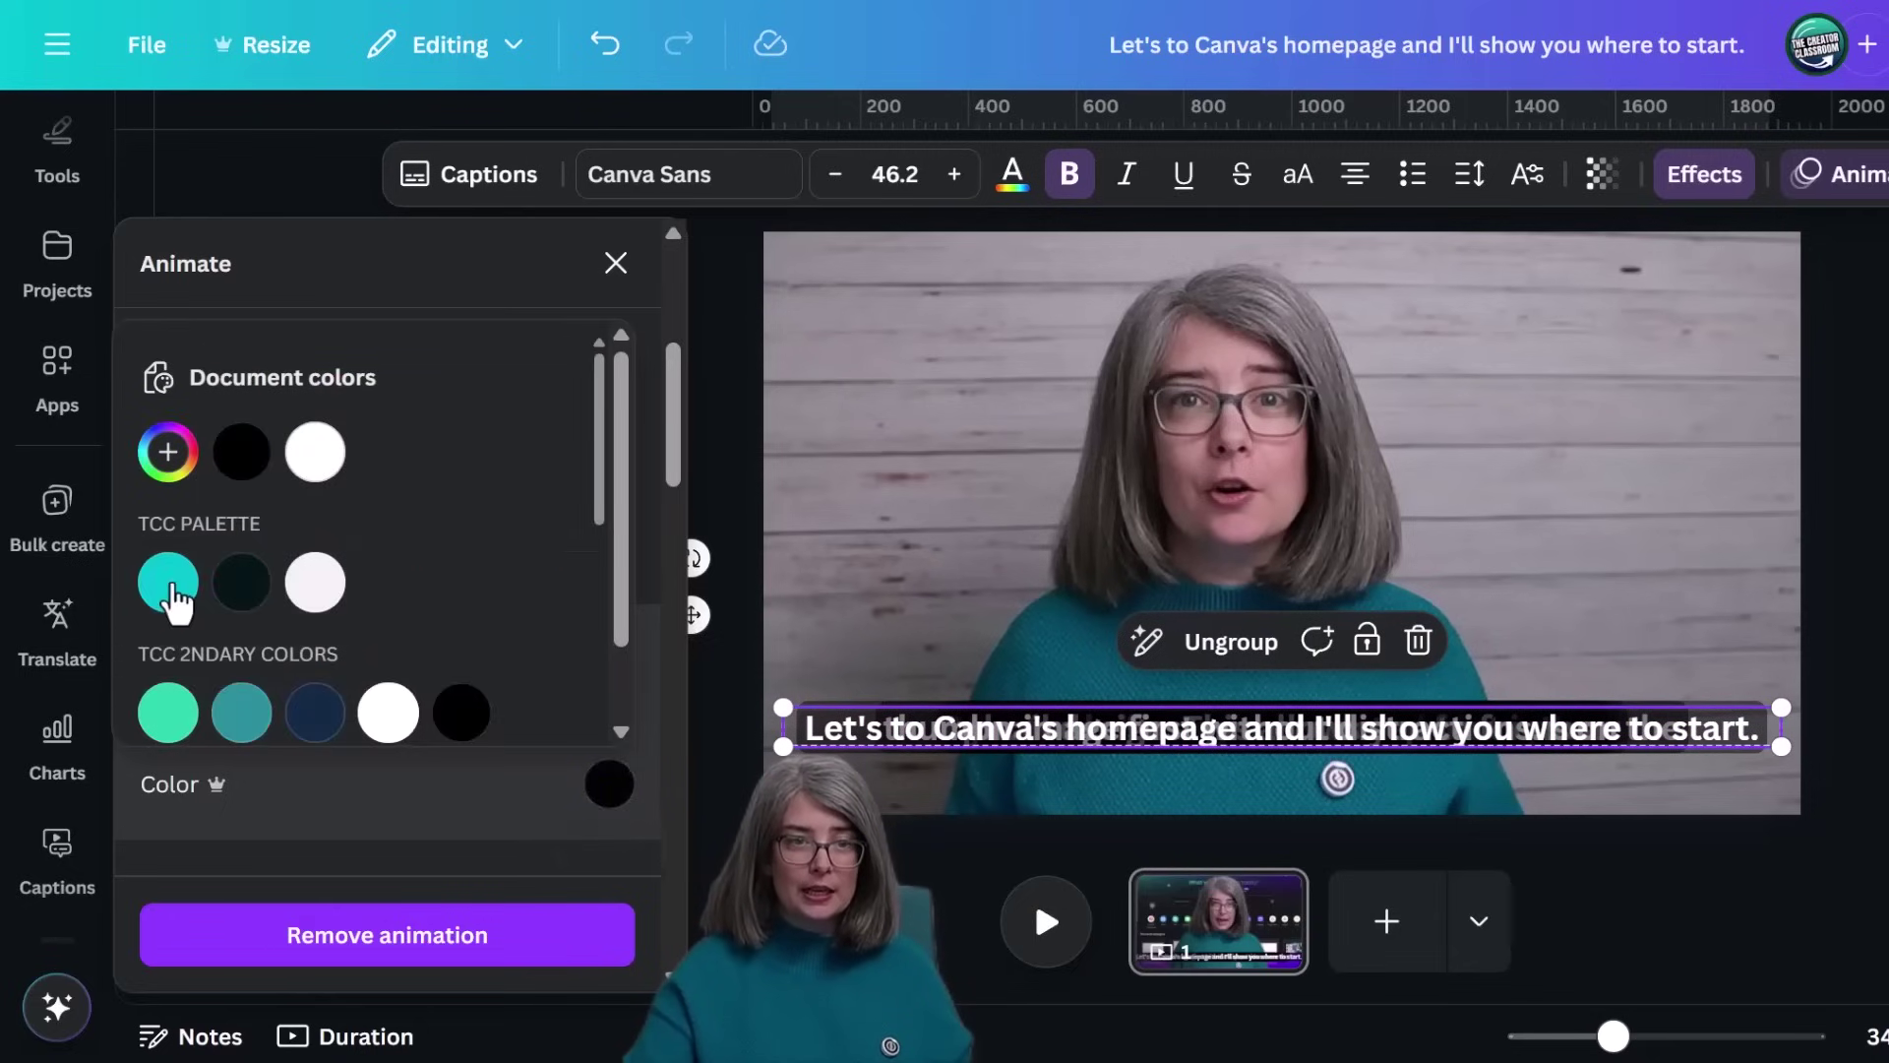
{"action": "scroll", "coordinate": [172, 590], "scroll_direction": "down", "scroll_amount": 5}
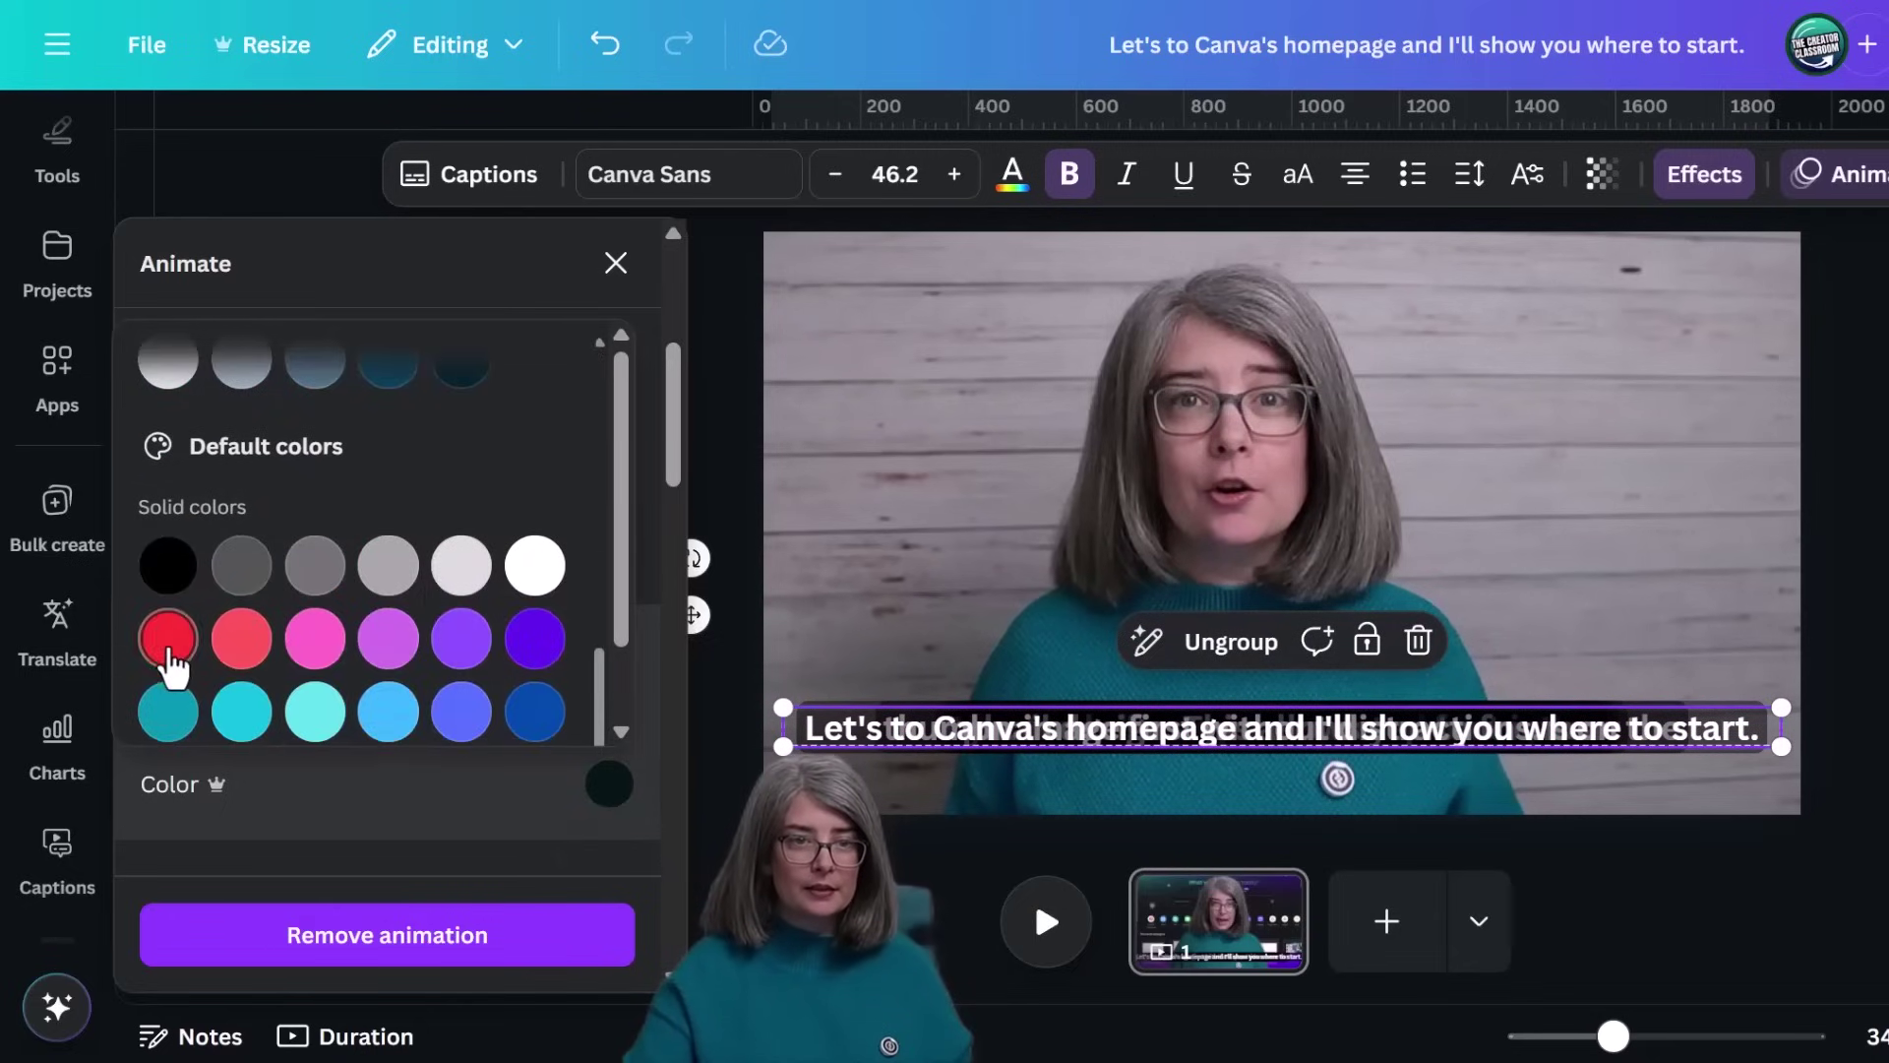
{"action": "left_click", "coordinate": [169, 649]}
{"action": "left_click", "coordinate": [423, 771]}
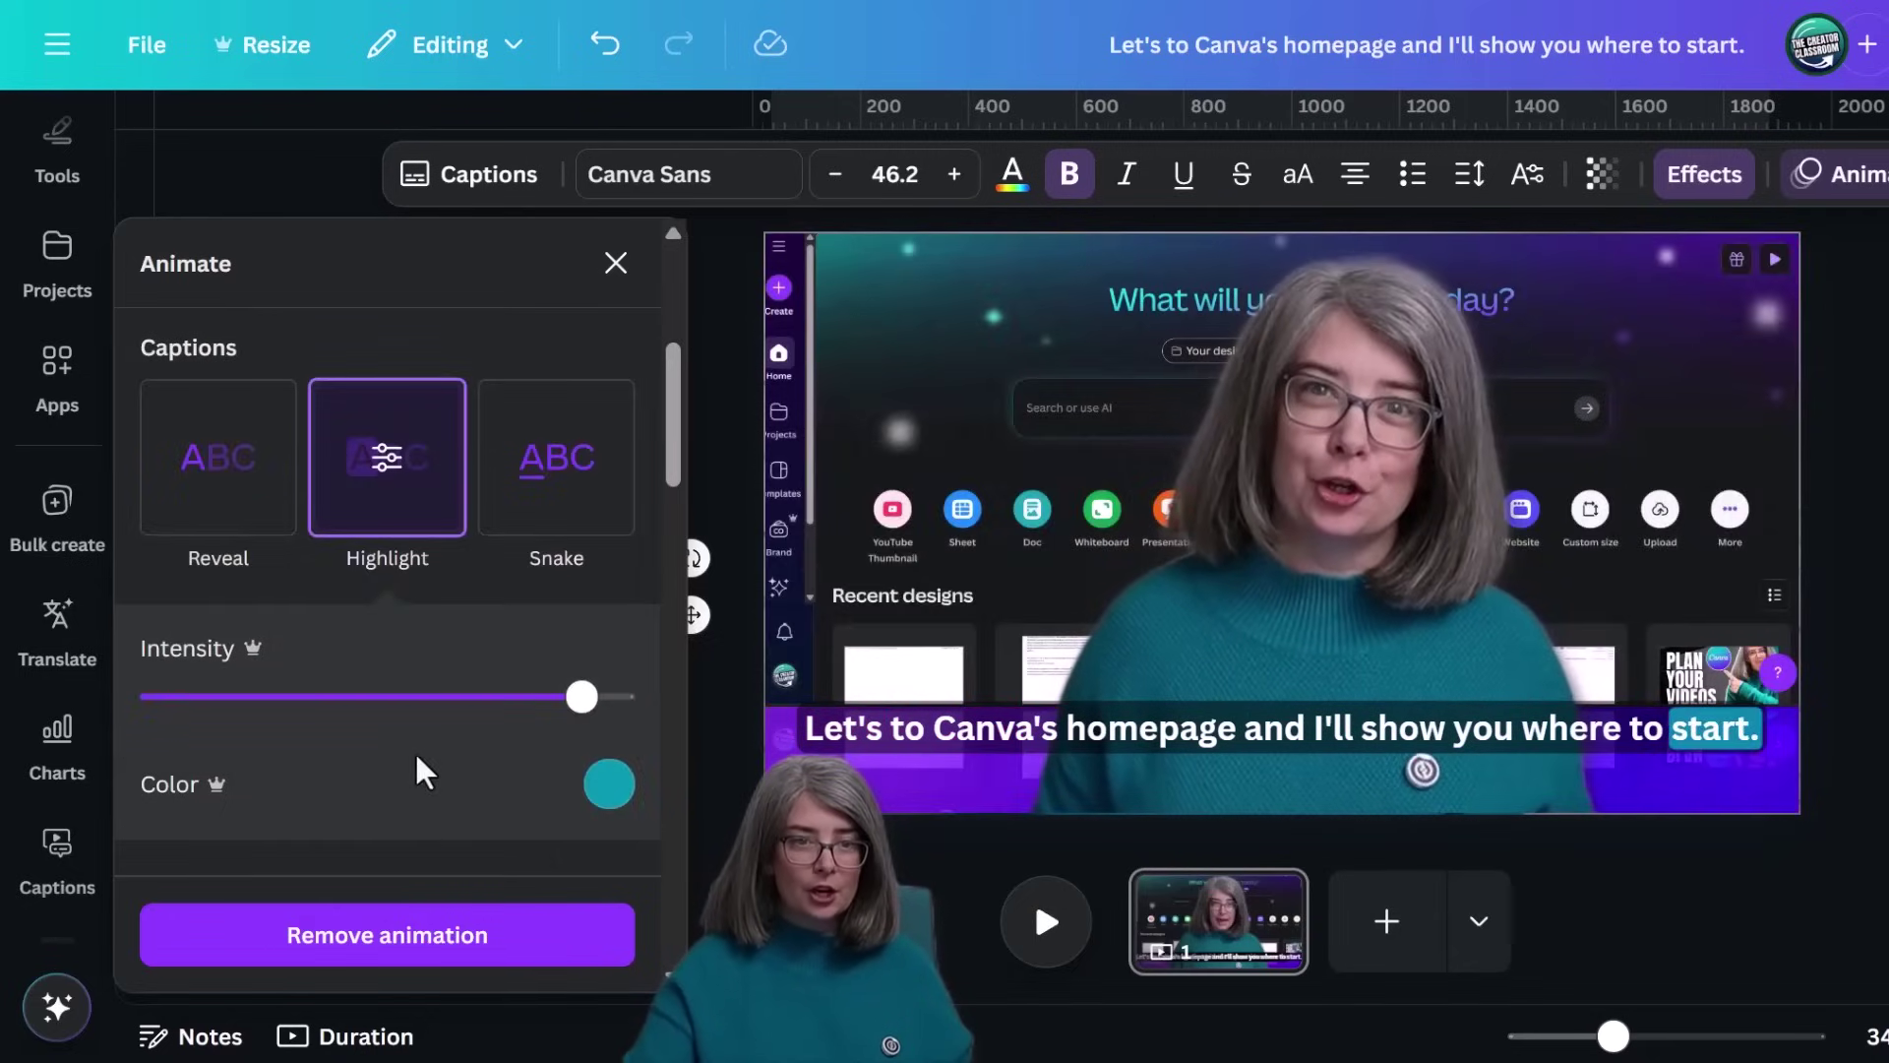
{"action": "left_click", "coordinate": [288, 697]}
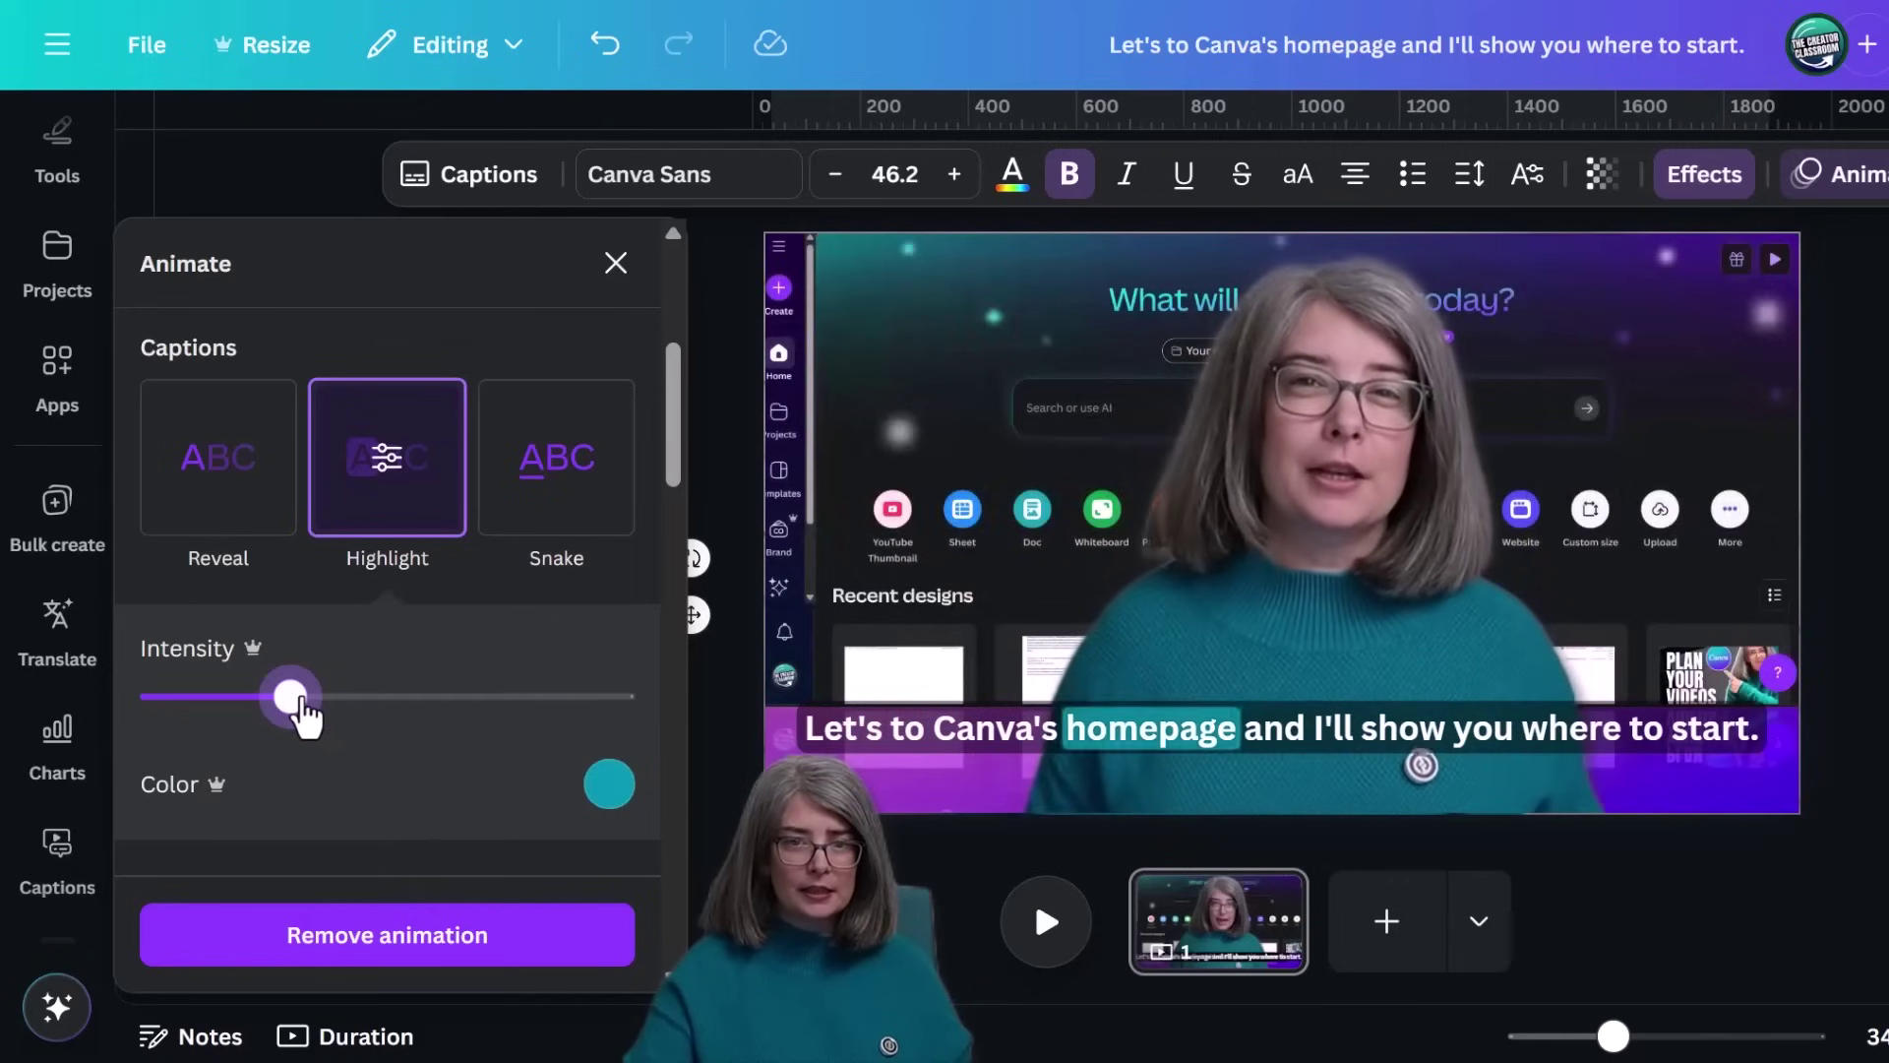
Step: Apply the Snake caption animation with a teal colour
{"action": "left_click", "coordinate": [580, 487]}
{"action": "left_click", "coordinate": [614, 664]}
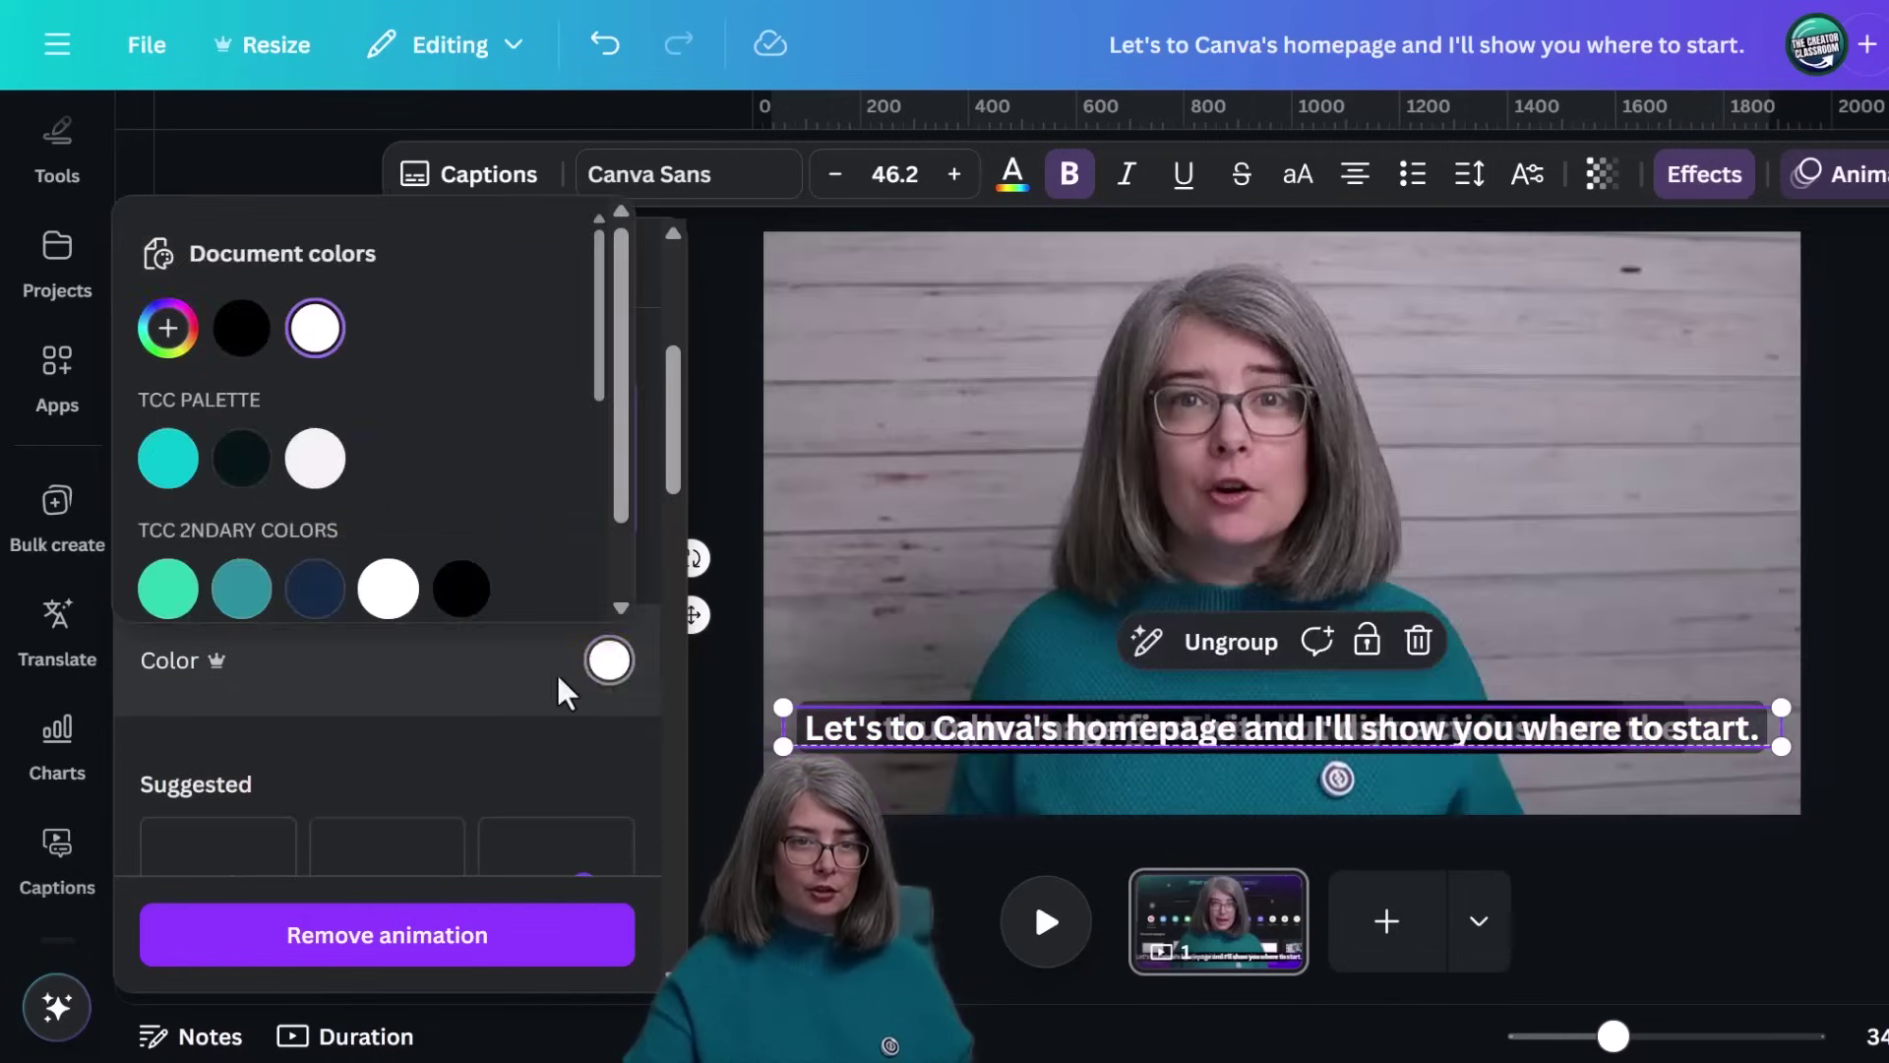
{"action": "left_click", "coordinate": [167, 459]}
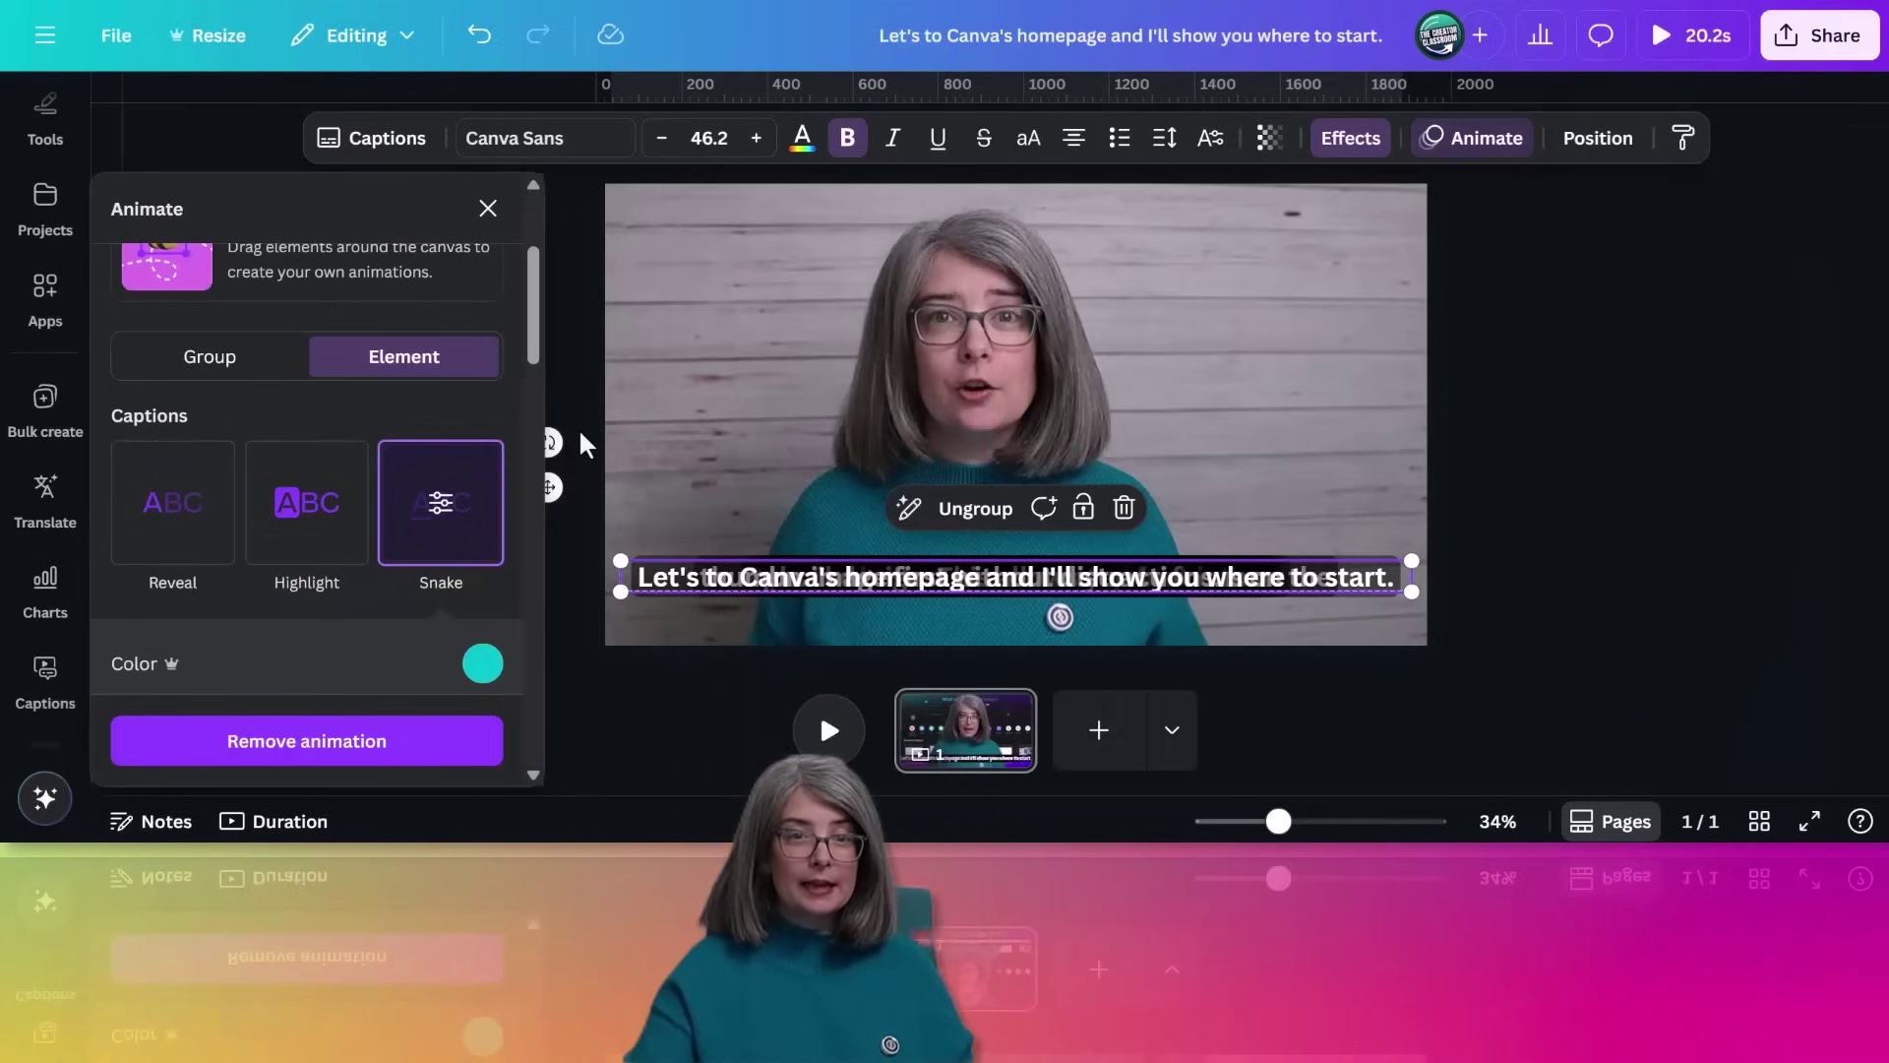
{"action": "left_click", "coordinate": [1673, 607]}
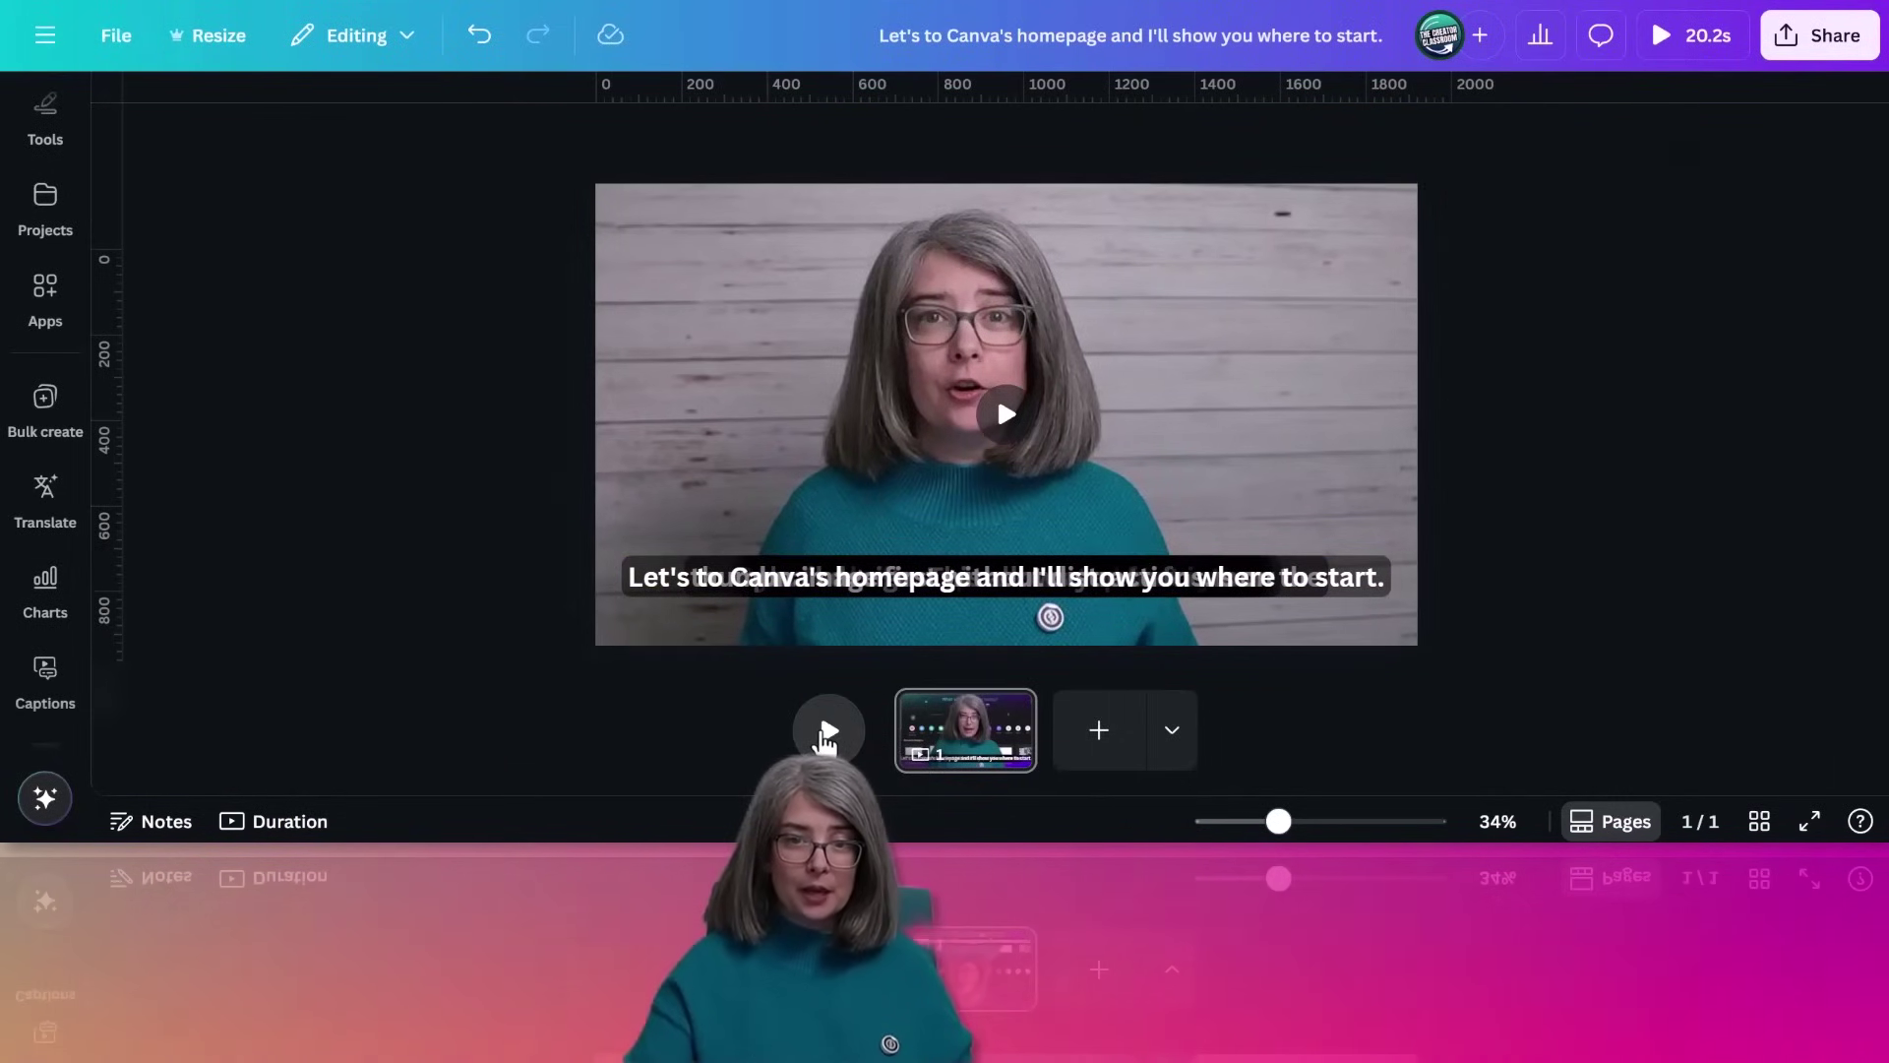
{"action": "left_click", "coordinate": [828, 730]}
{"action": "left_click", "coordinate": [828, 730]}
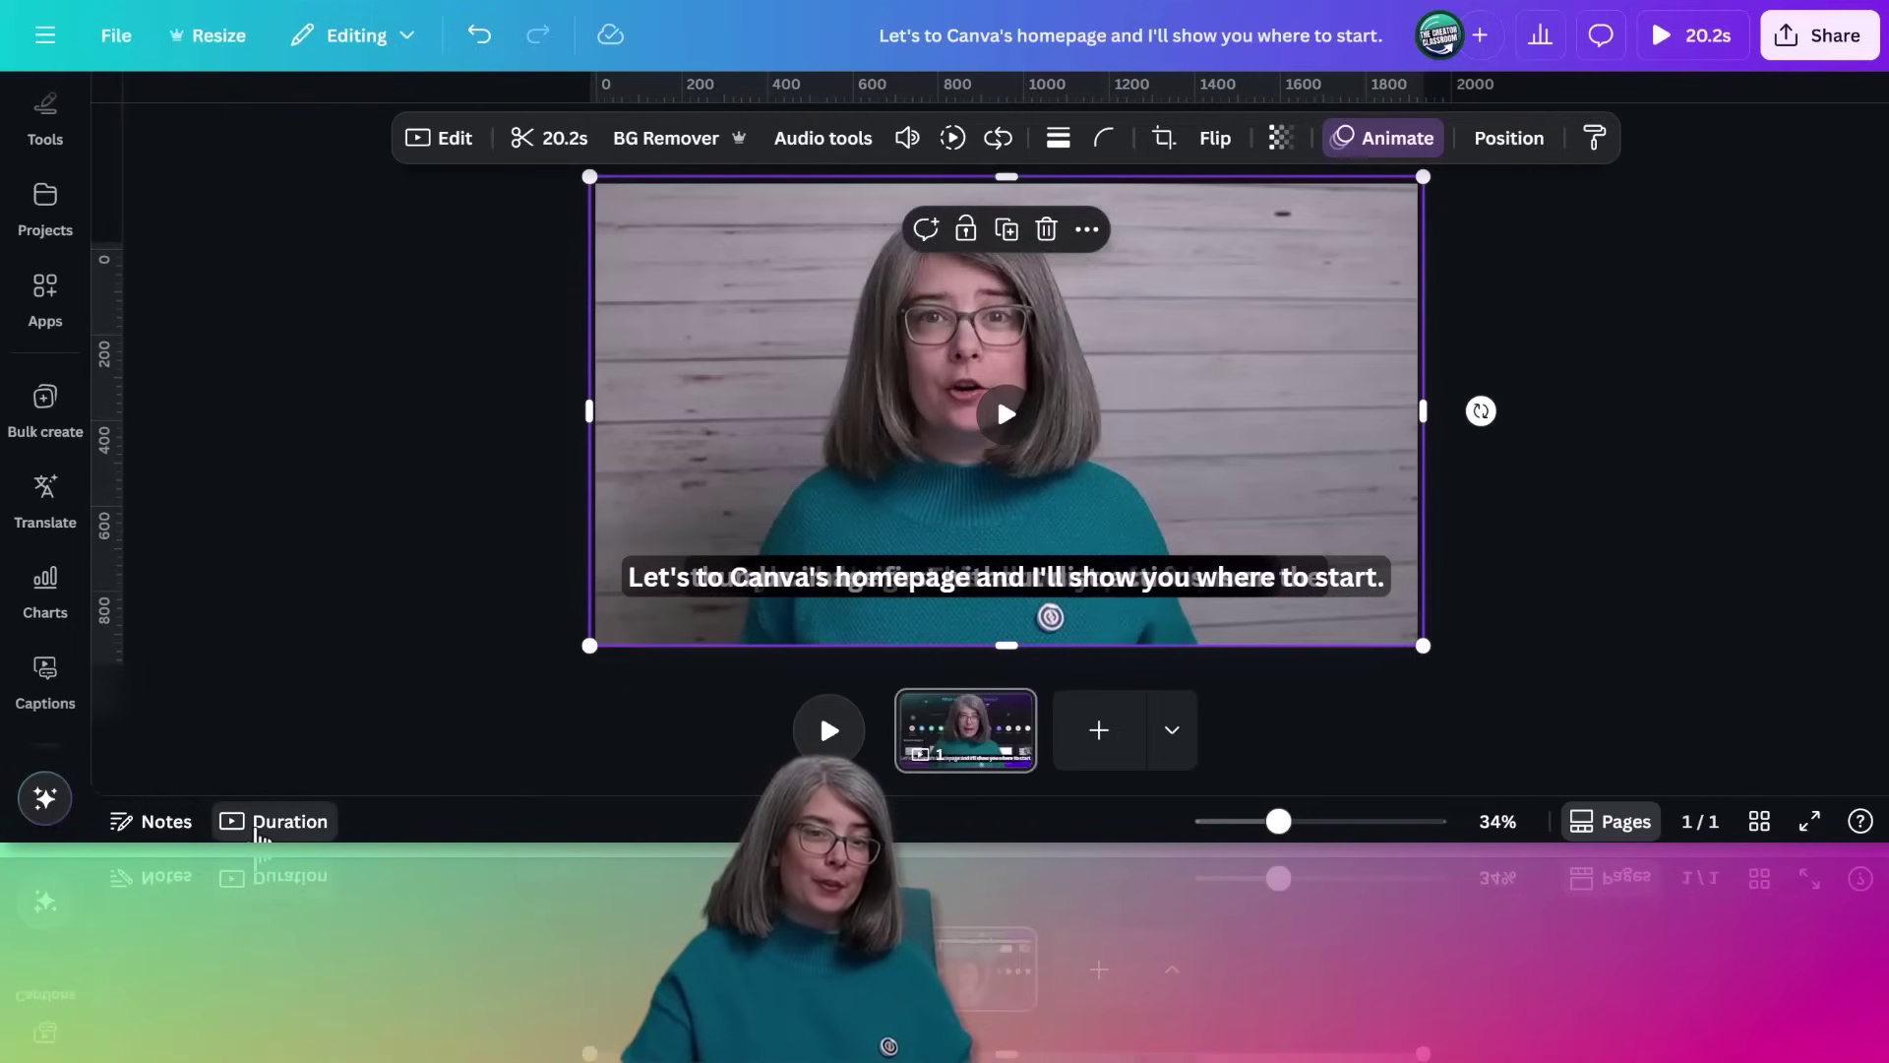
{"action": "left_click", "coordinate": [261, 822]}
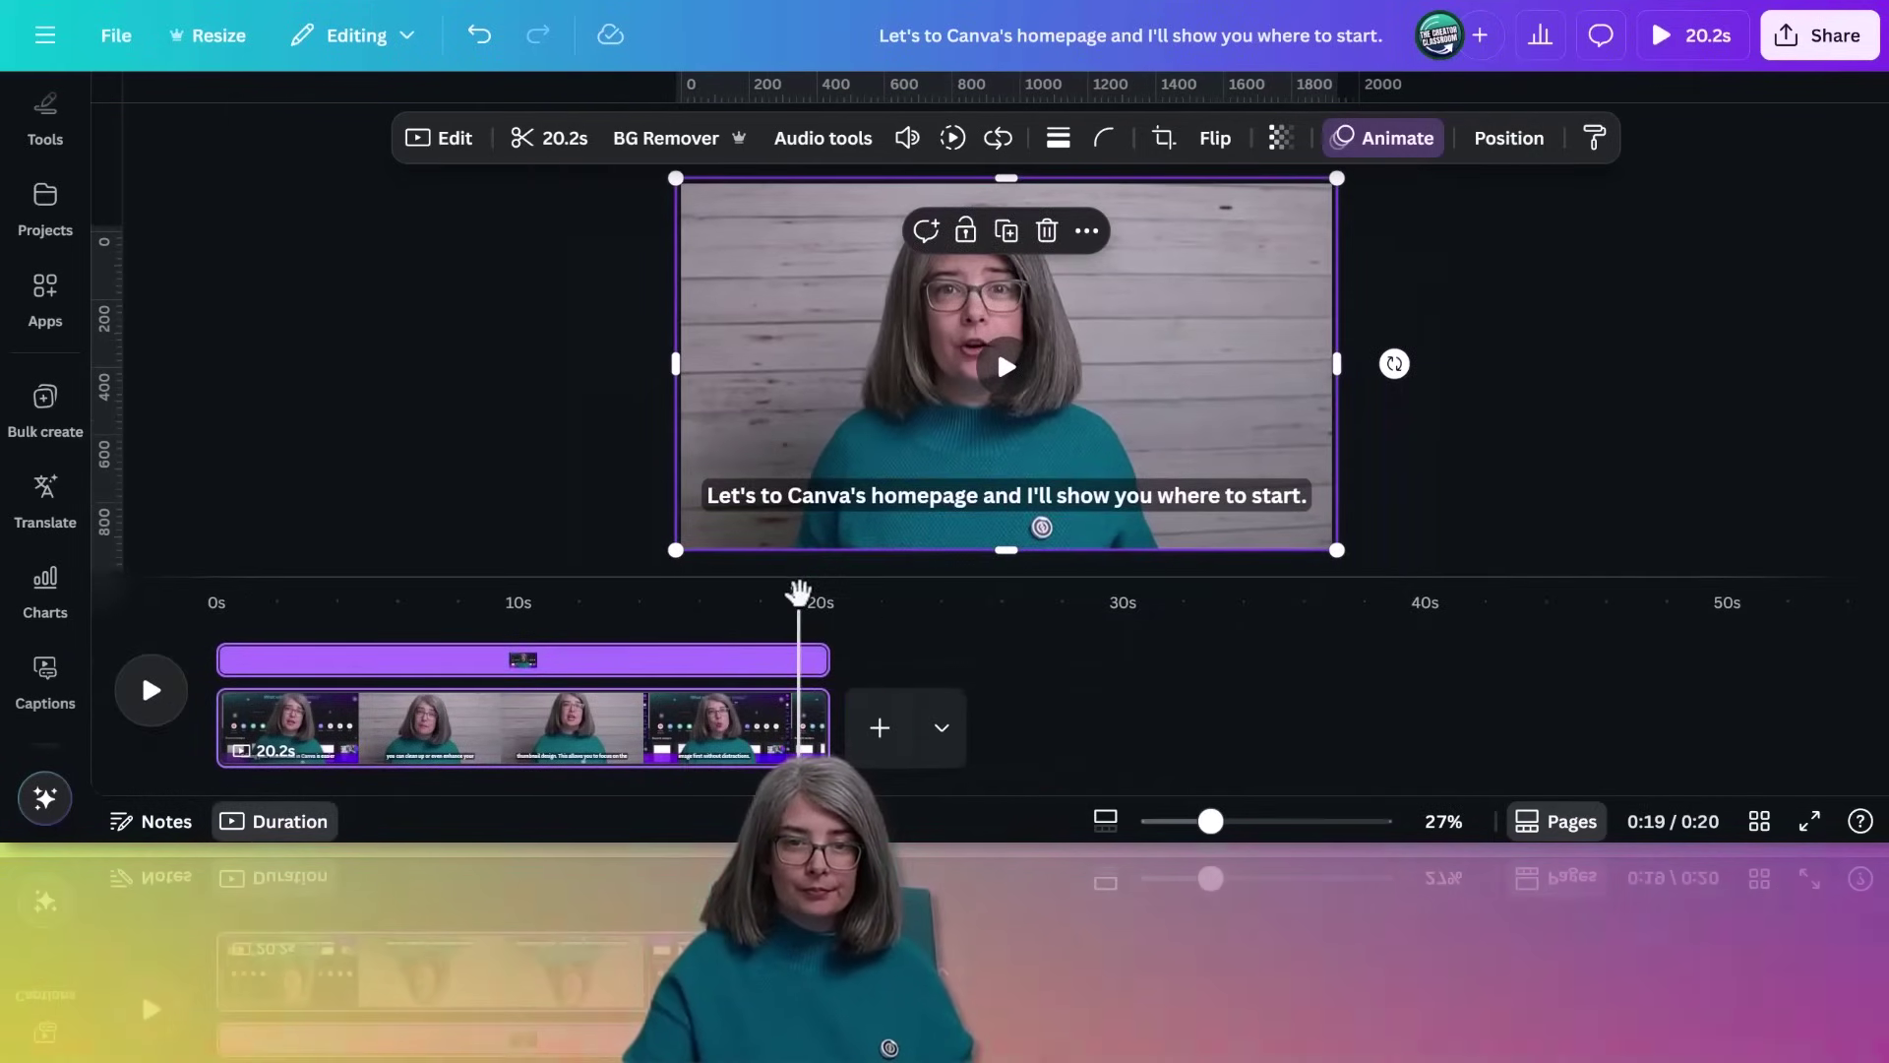
{"action": "left_click_drag", "start_coordinate": [802, 590], "coordinate": [114, 590]}
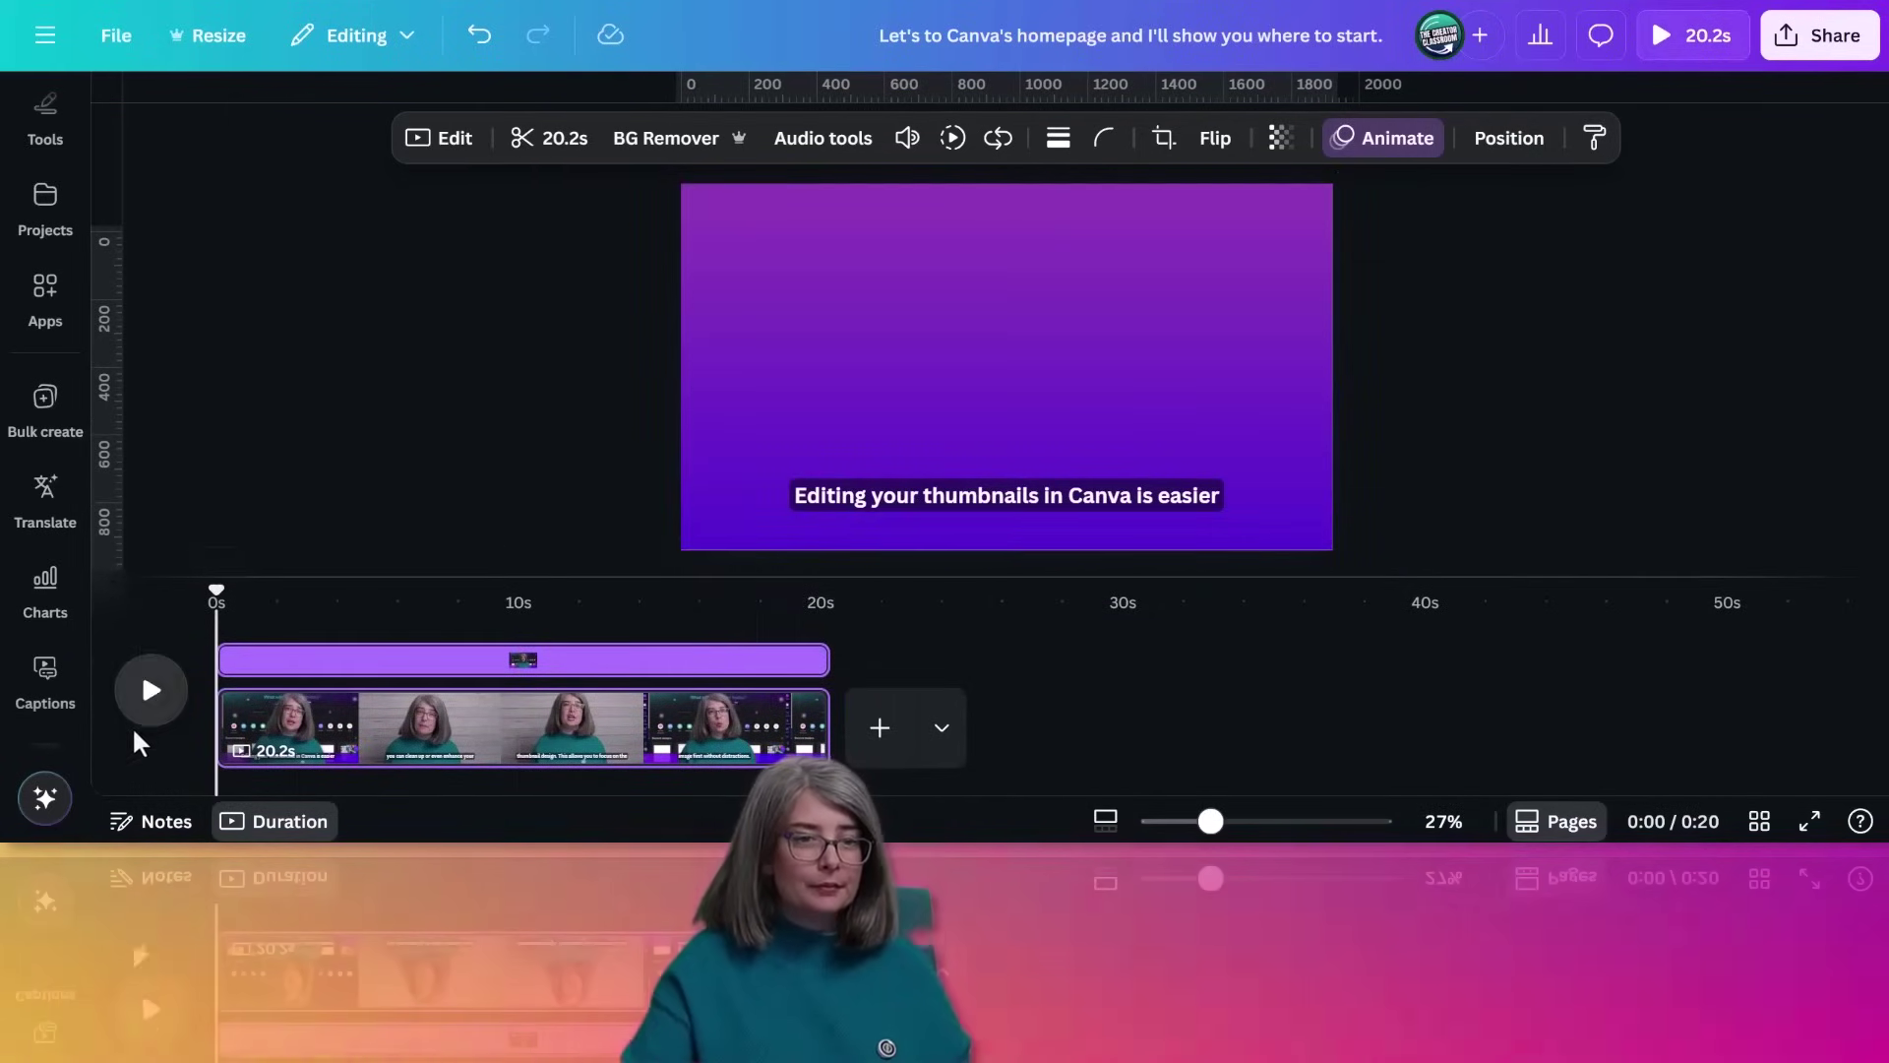
{"action": "left_click", "coordinate": [153, 697]}
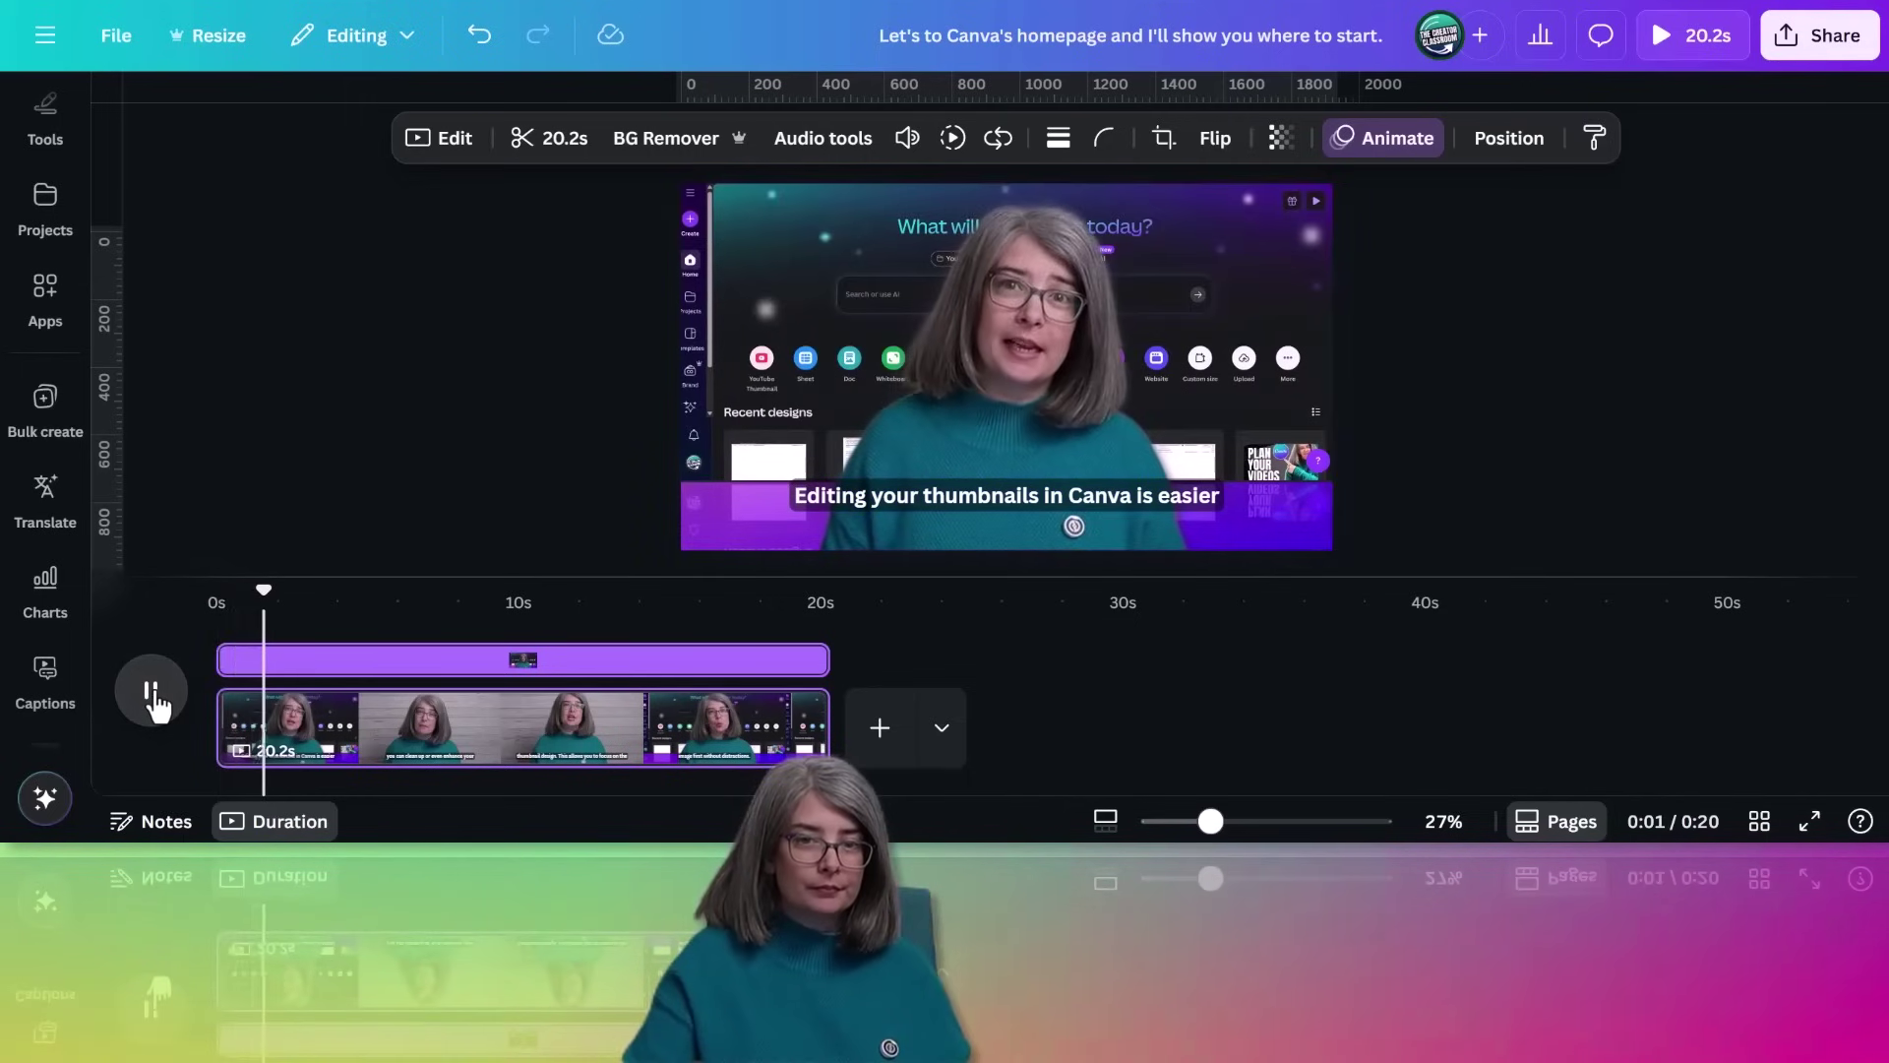
{"action": "left_click", "coordinate": [157, 701]}
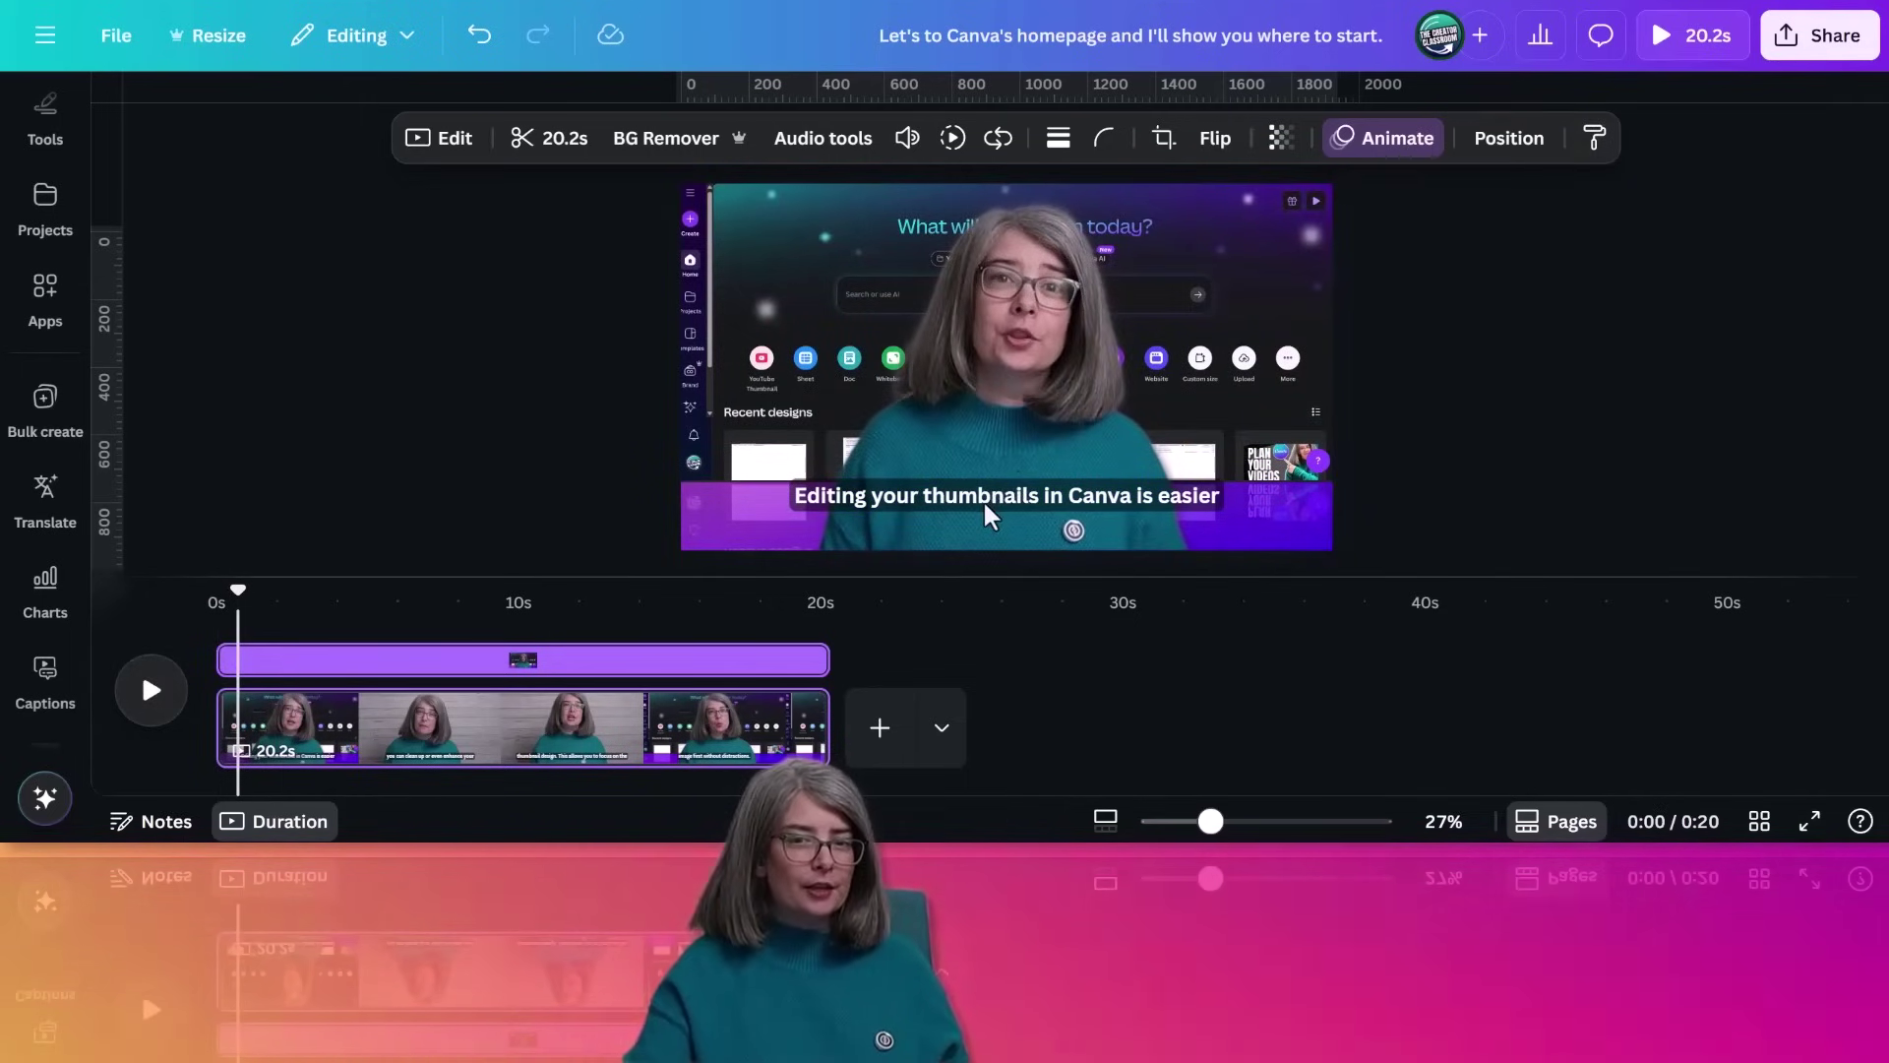
{"action": "left_click", "coordinate": [988, 502]}
{"action": "left_click_drag", "start_coordinate": [238, 590], "coordinate": [200, 604]}
{"action": "left_click", "coordinate": [148, 695]}
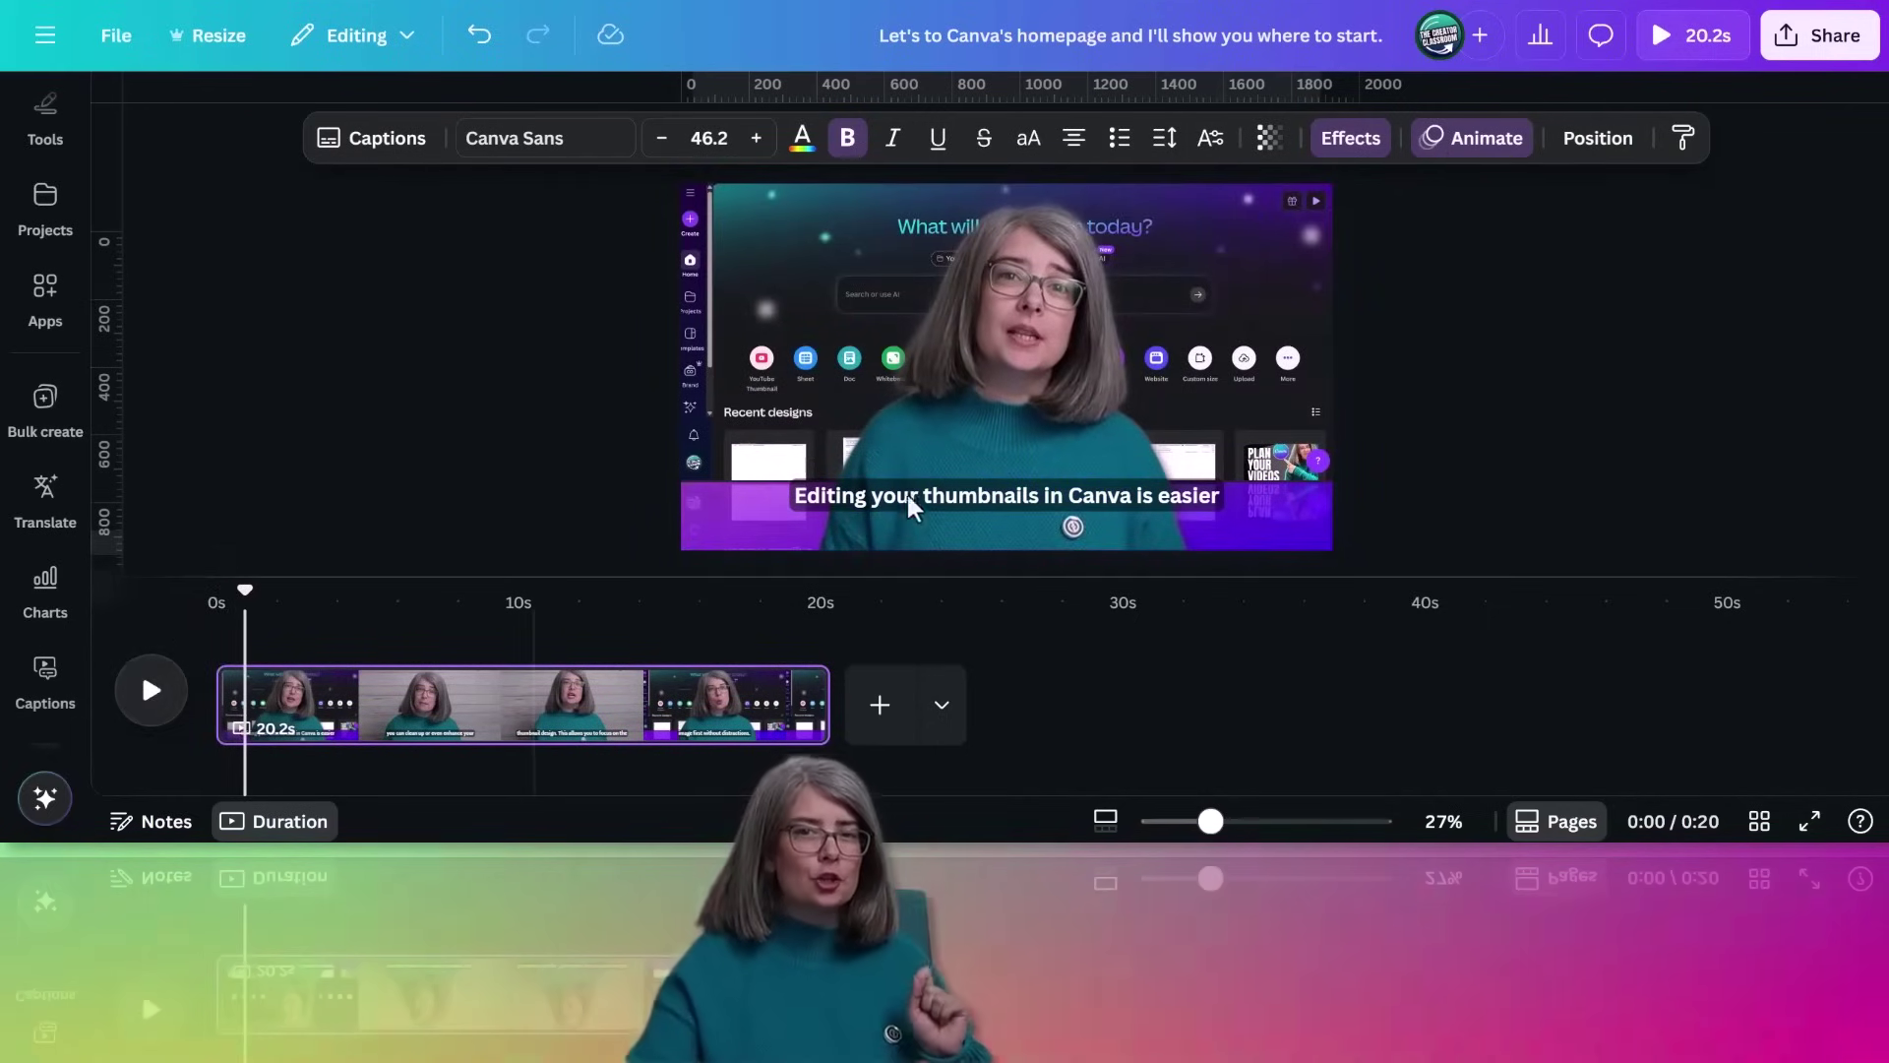
{"action": "left_click", "coordinate": [936, 502]}
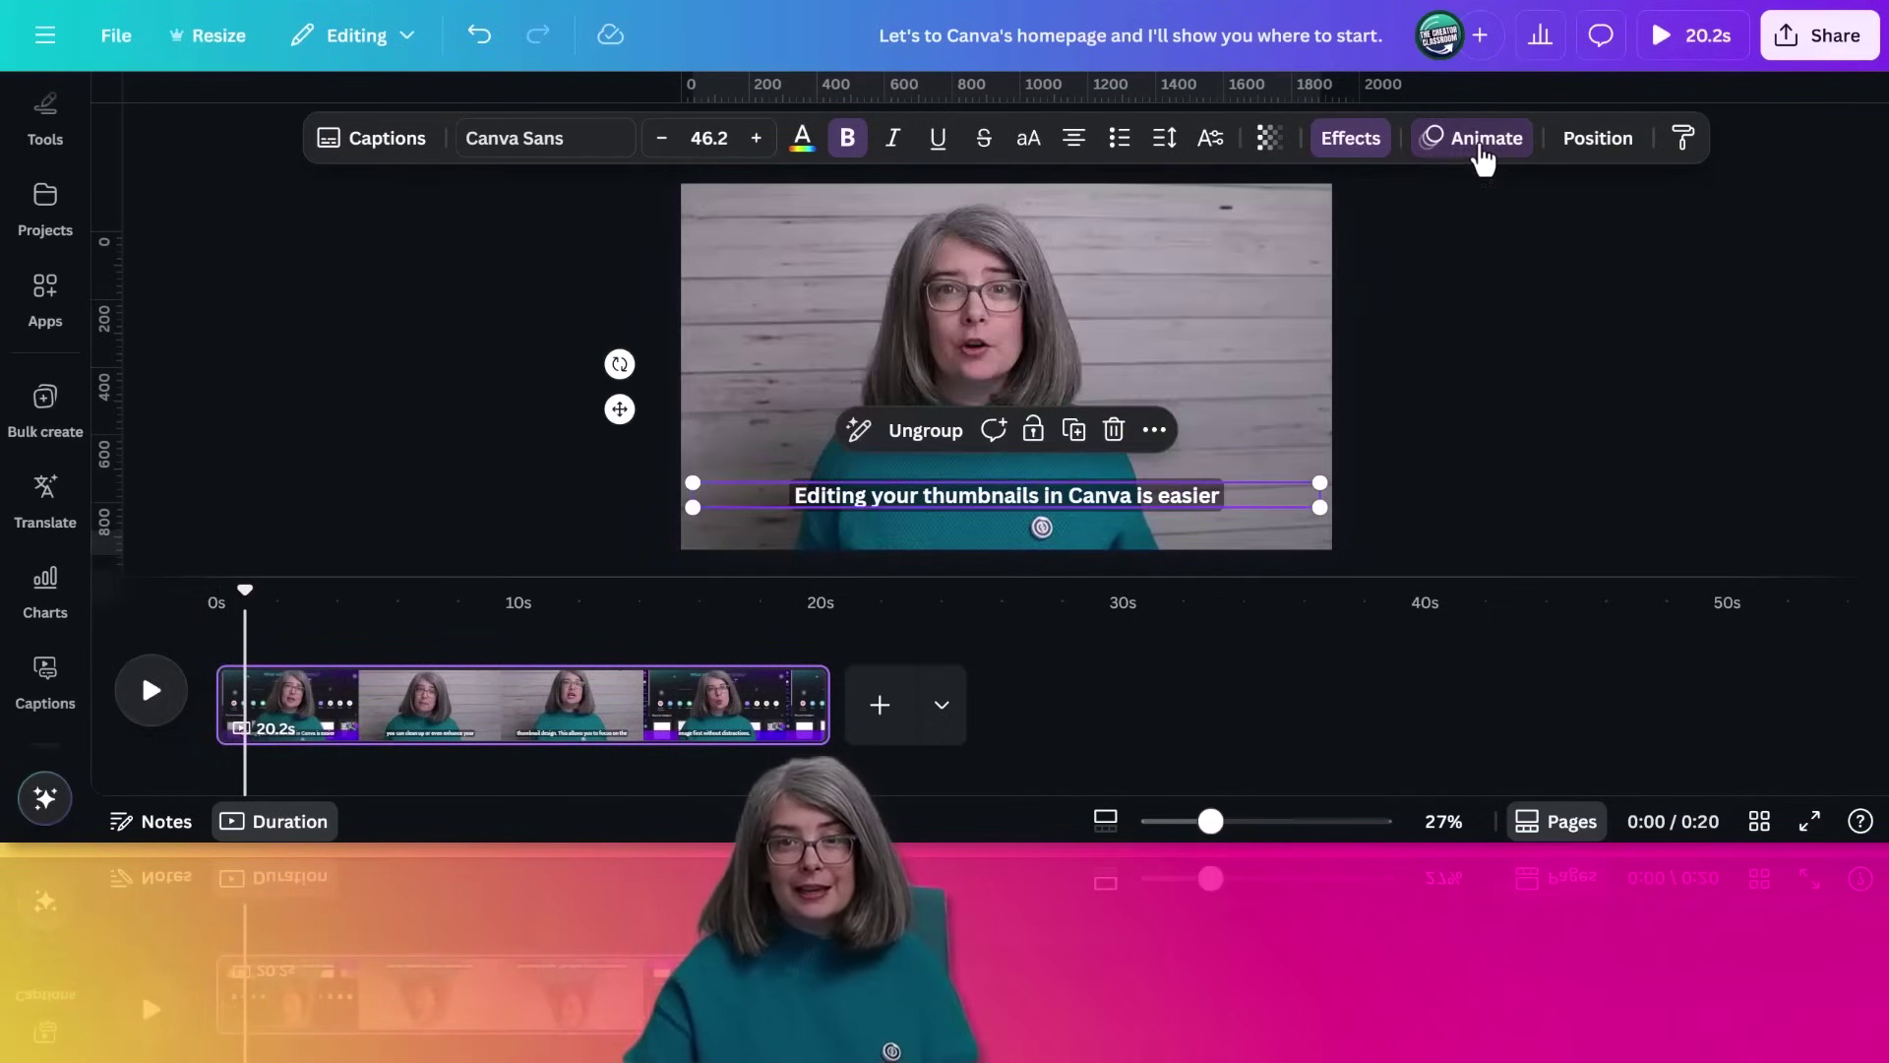
Step: Apply the Snake caption animation and play back the captions to preview it
{"action": "left_click", "coordinate": [1475, 148]}
{"action": "scroll", "coordinate": [393, 576], "scroll_direction": "down", "scroll_amount": 5}
{"action": "scroll", "coordinate": [405, 561], "scroll_direction": "up", "scroll_amount": 2}
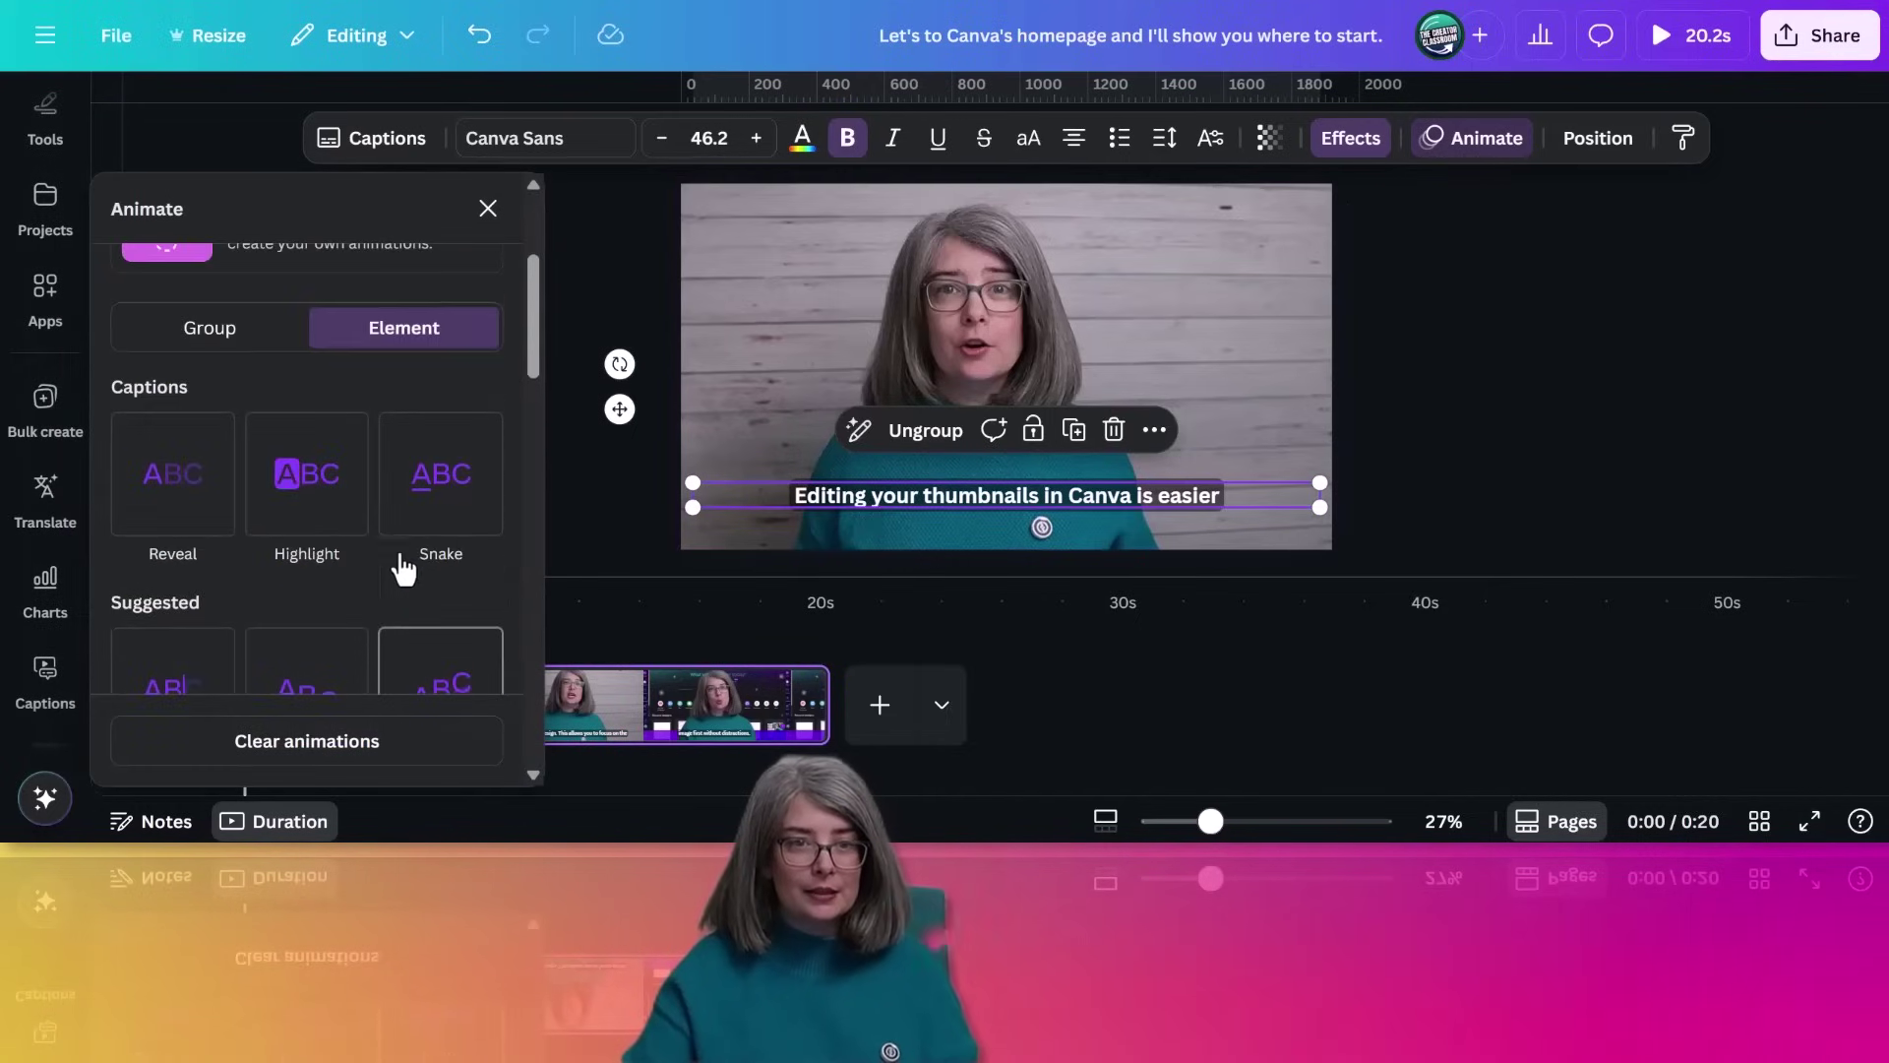
{"action": "left_click", "coordinate": [450, 500]}
{"action": "scroll", "coordinate": [405, 571], "scroll_direction": "down", "scroll_amount": 2}
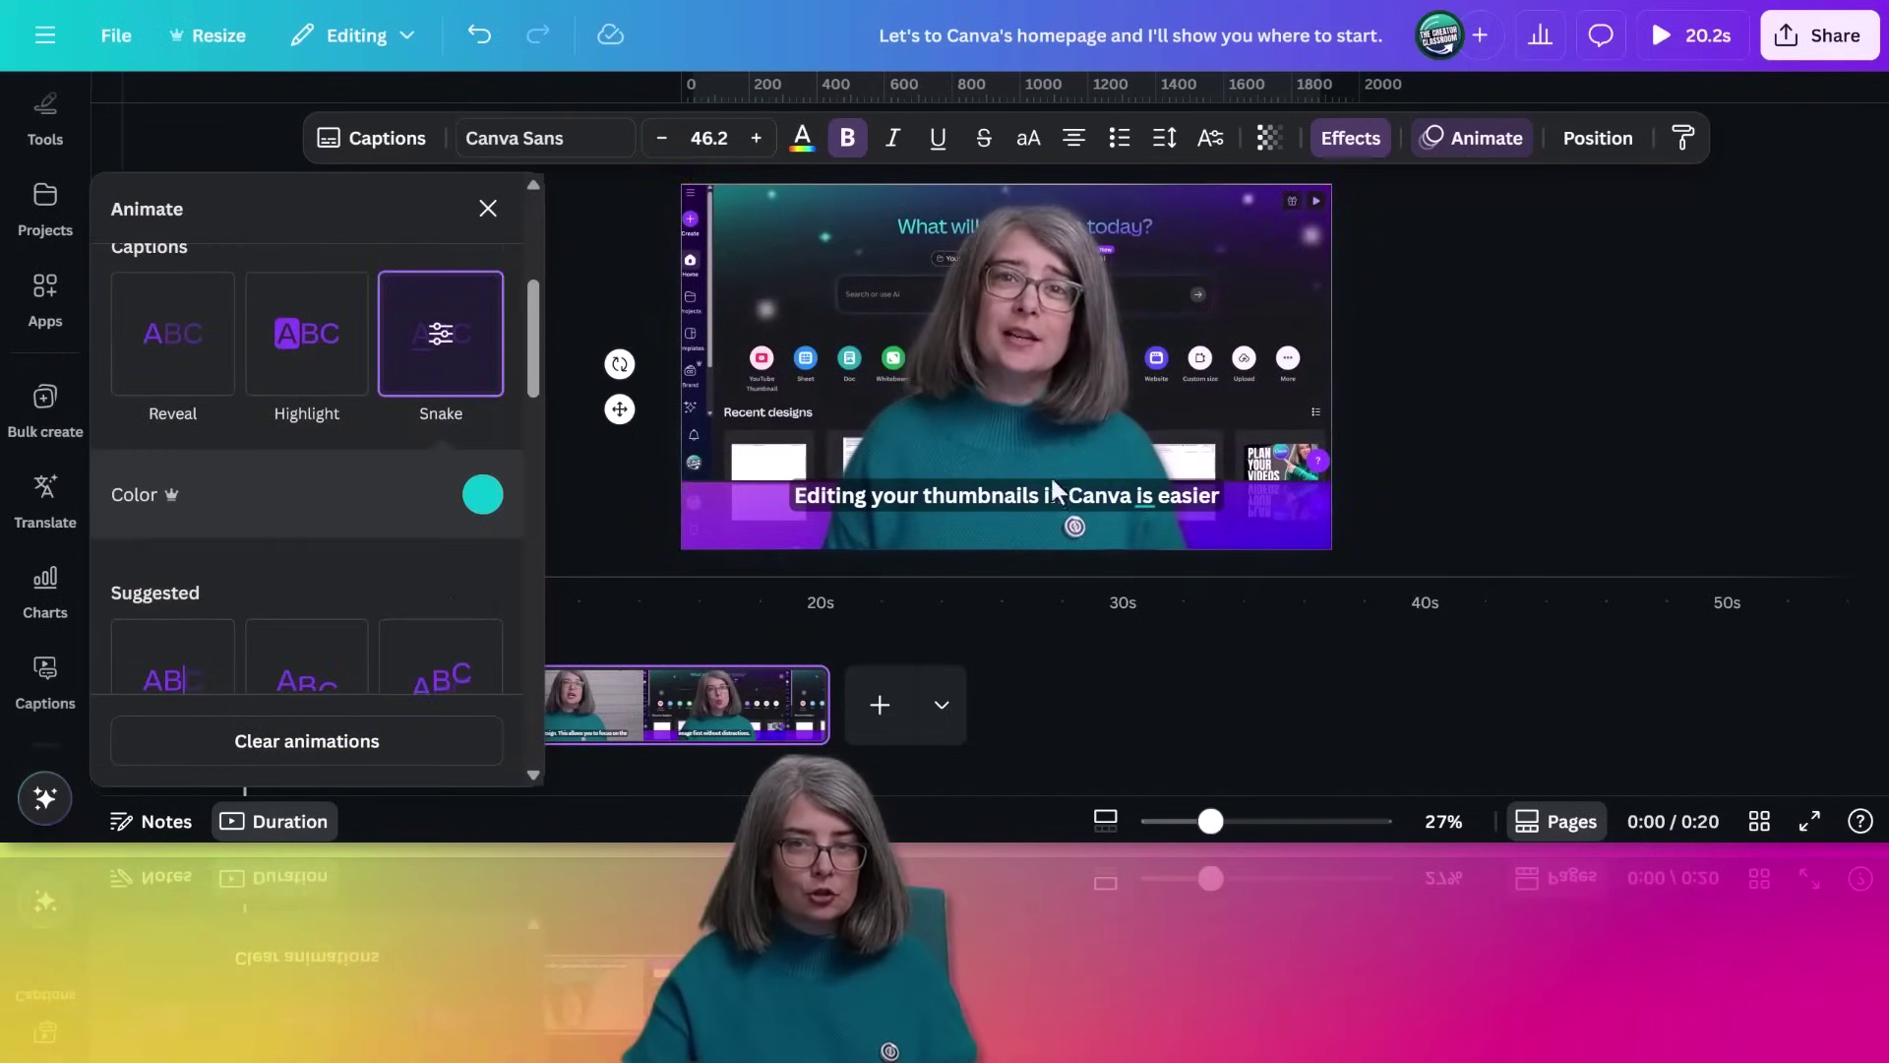
{"action": "left_click", "coordinate": [1472, 138]}
{"action": "left_click", "coordinate": [151, 692]}
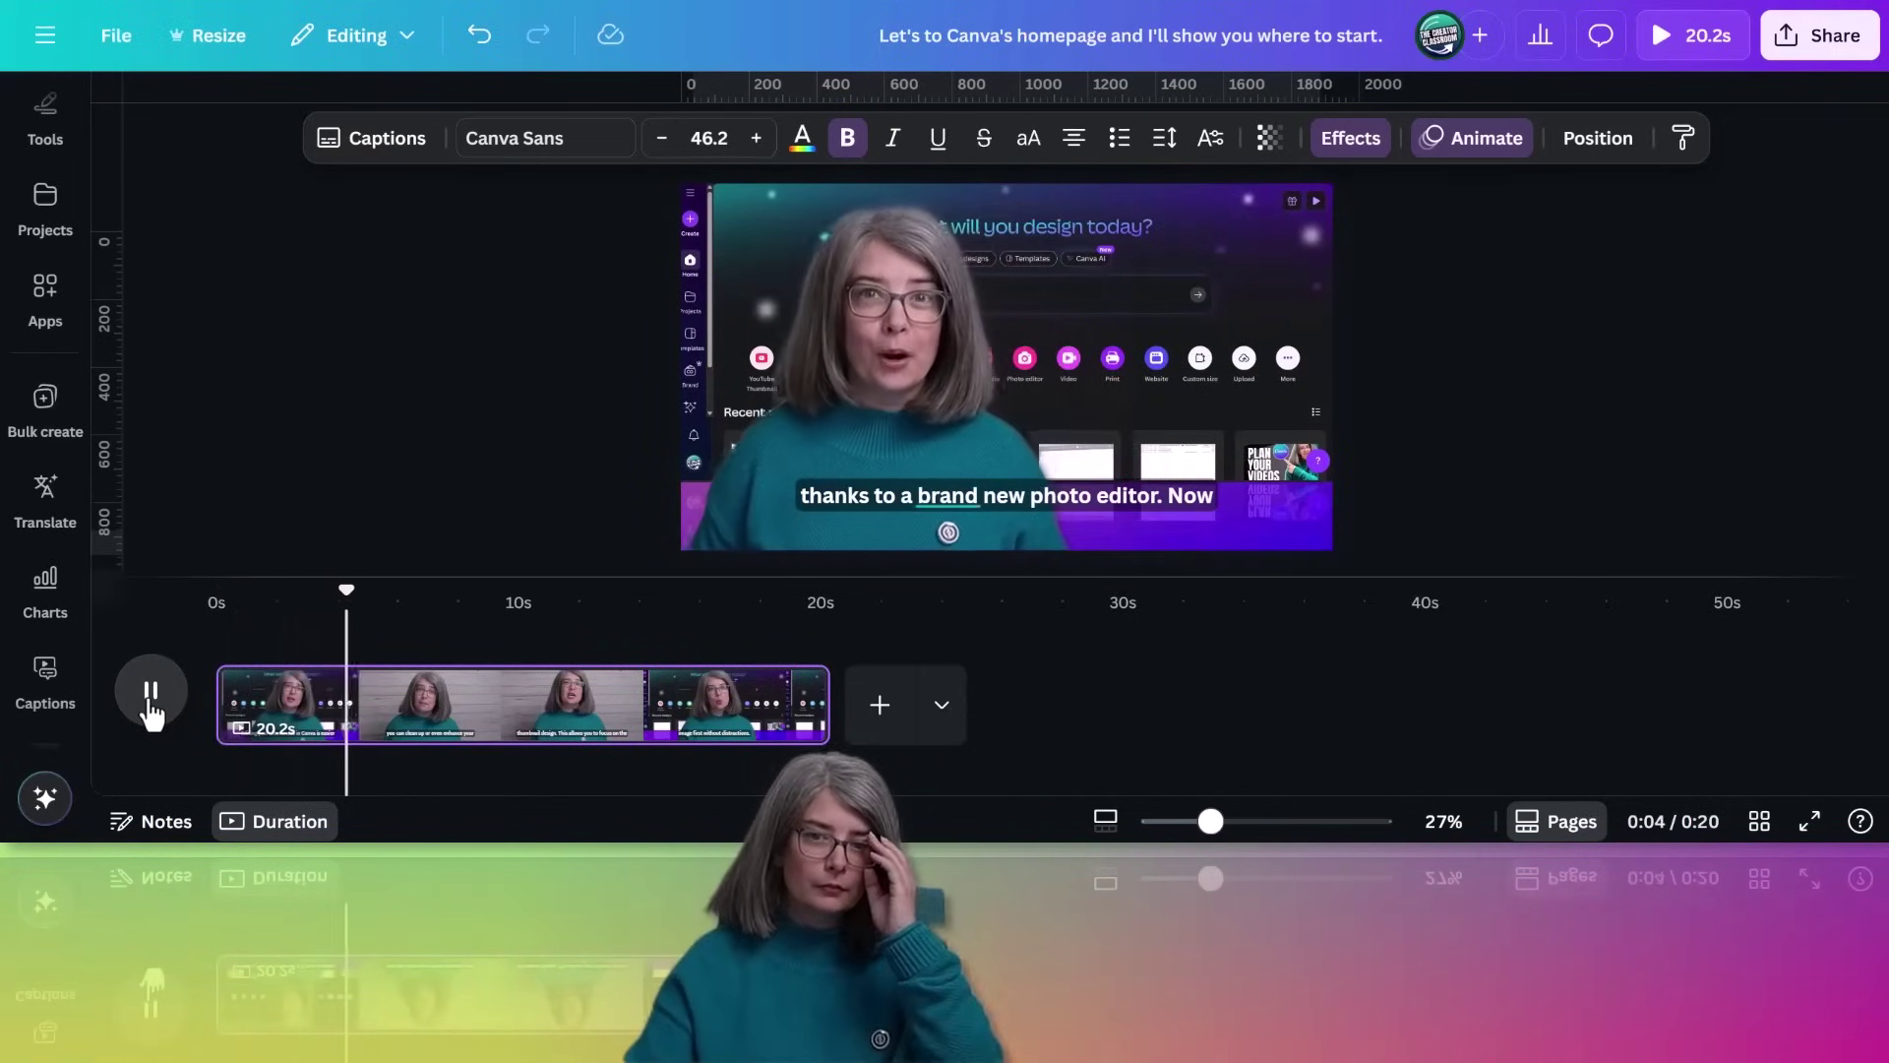
{"action": "left_click", "coordinate": [150, 692]}
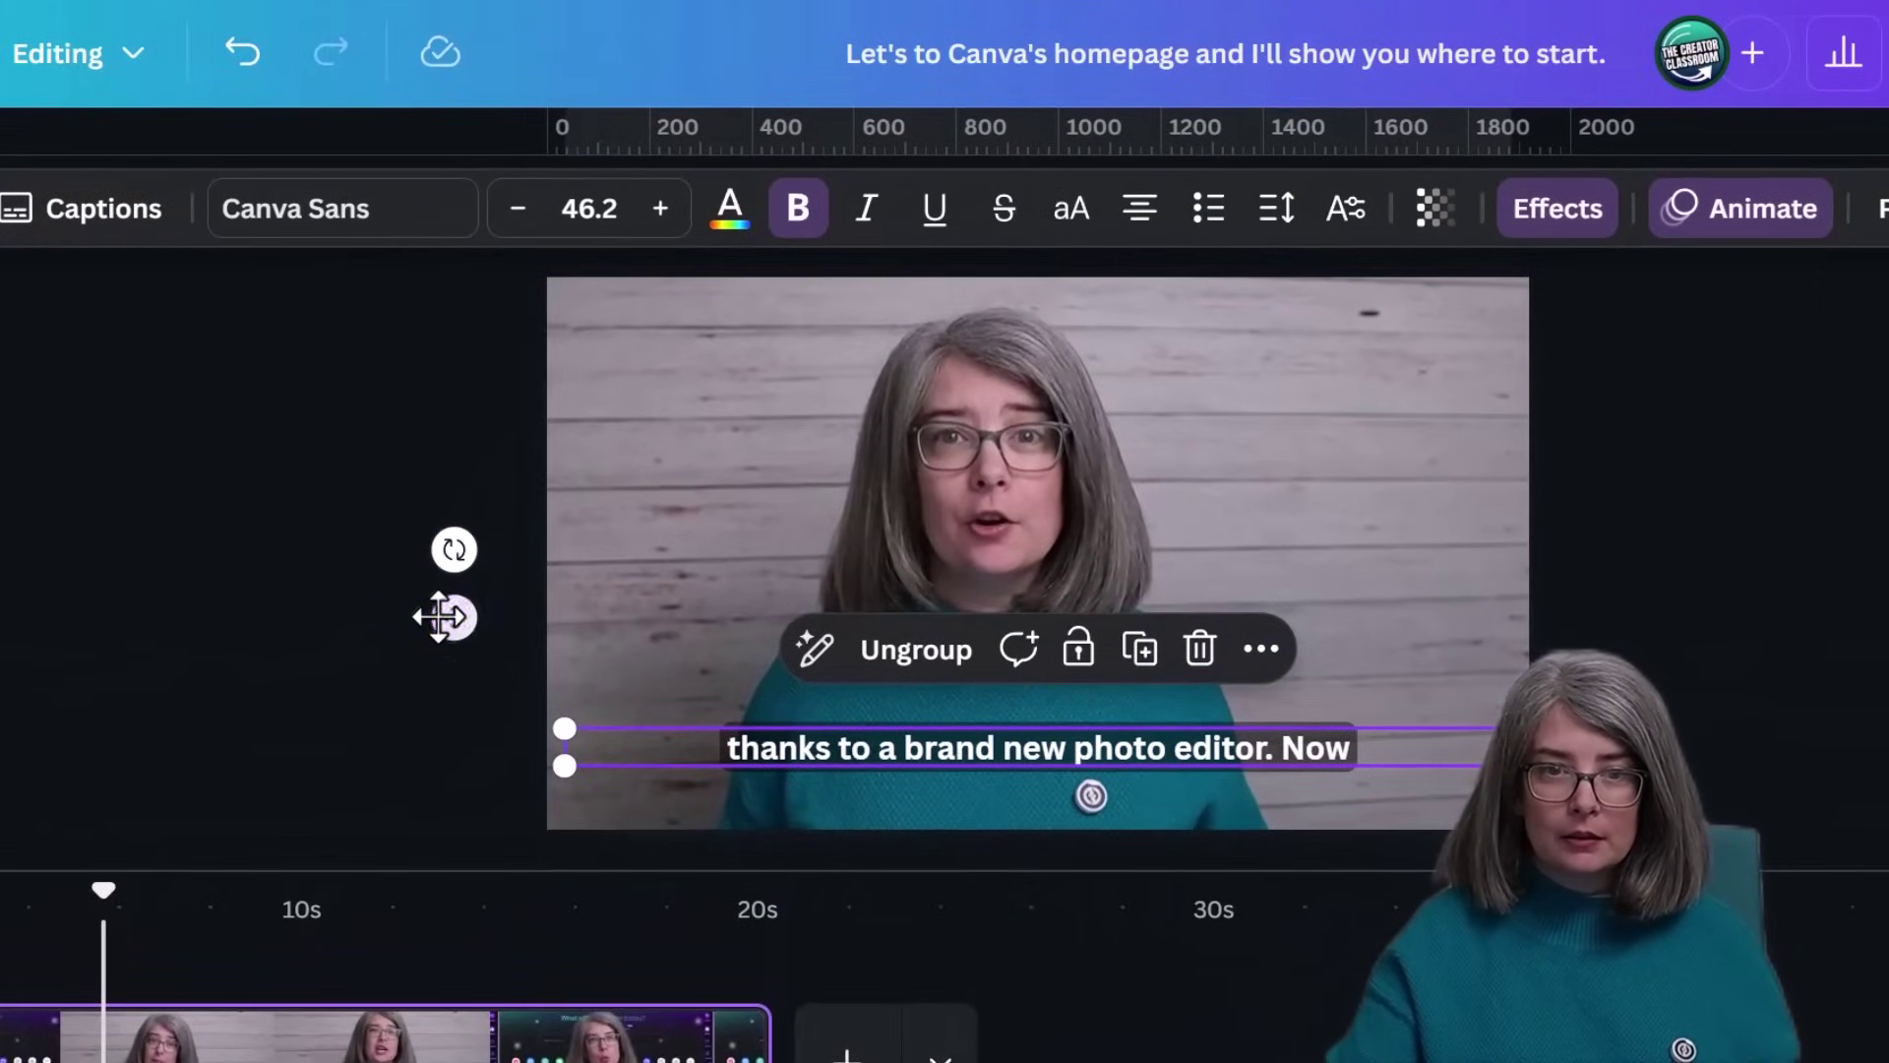
Step: Drag the captions lower, nudge the caption line slightly further down, and replay from the start
{"action": "left_click_drag", "start_coordinate": [450, 620], "coordinate": [450, 648]}
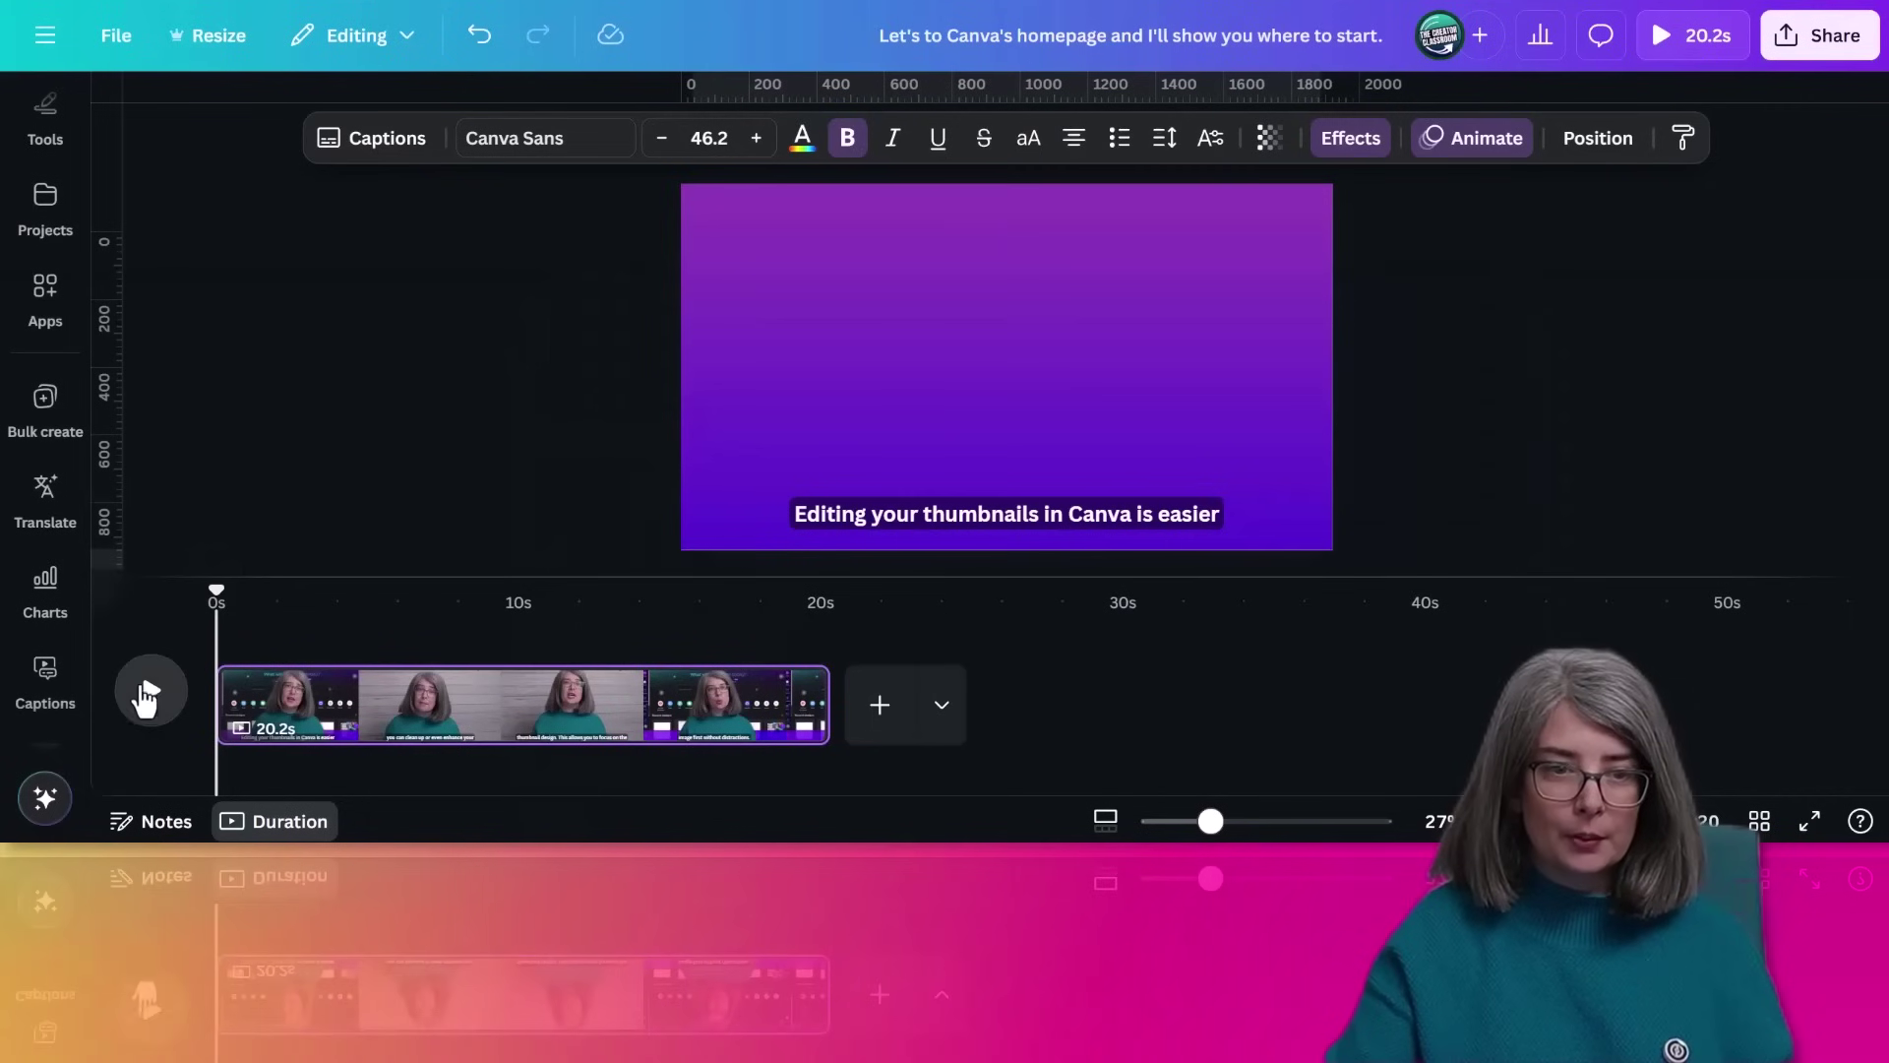
{"action": "left_click", "coordinate": [146, 689]}
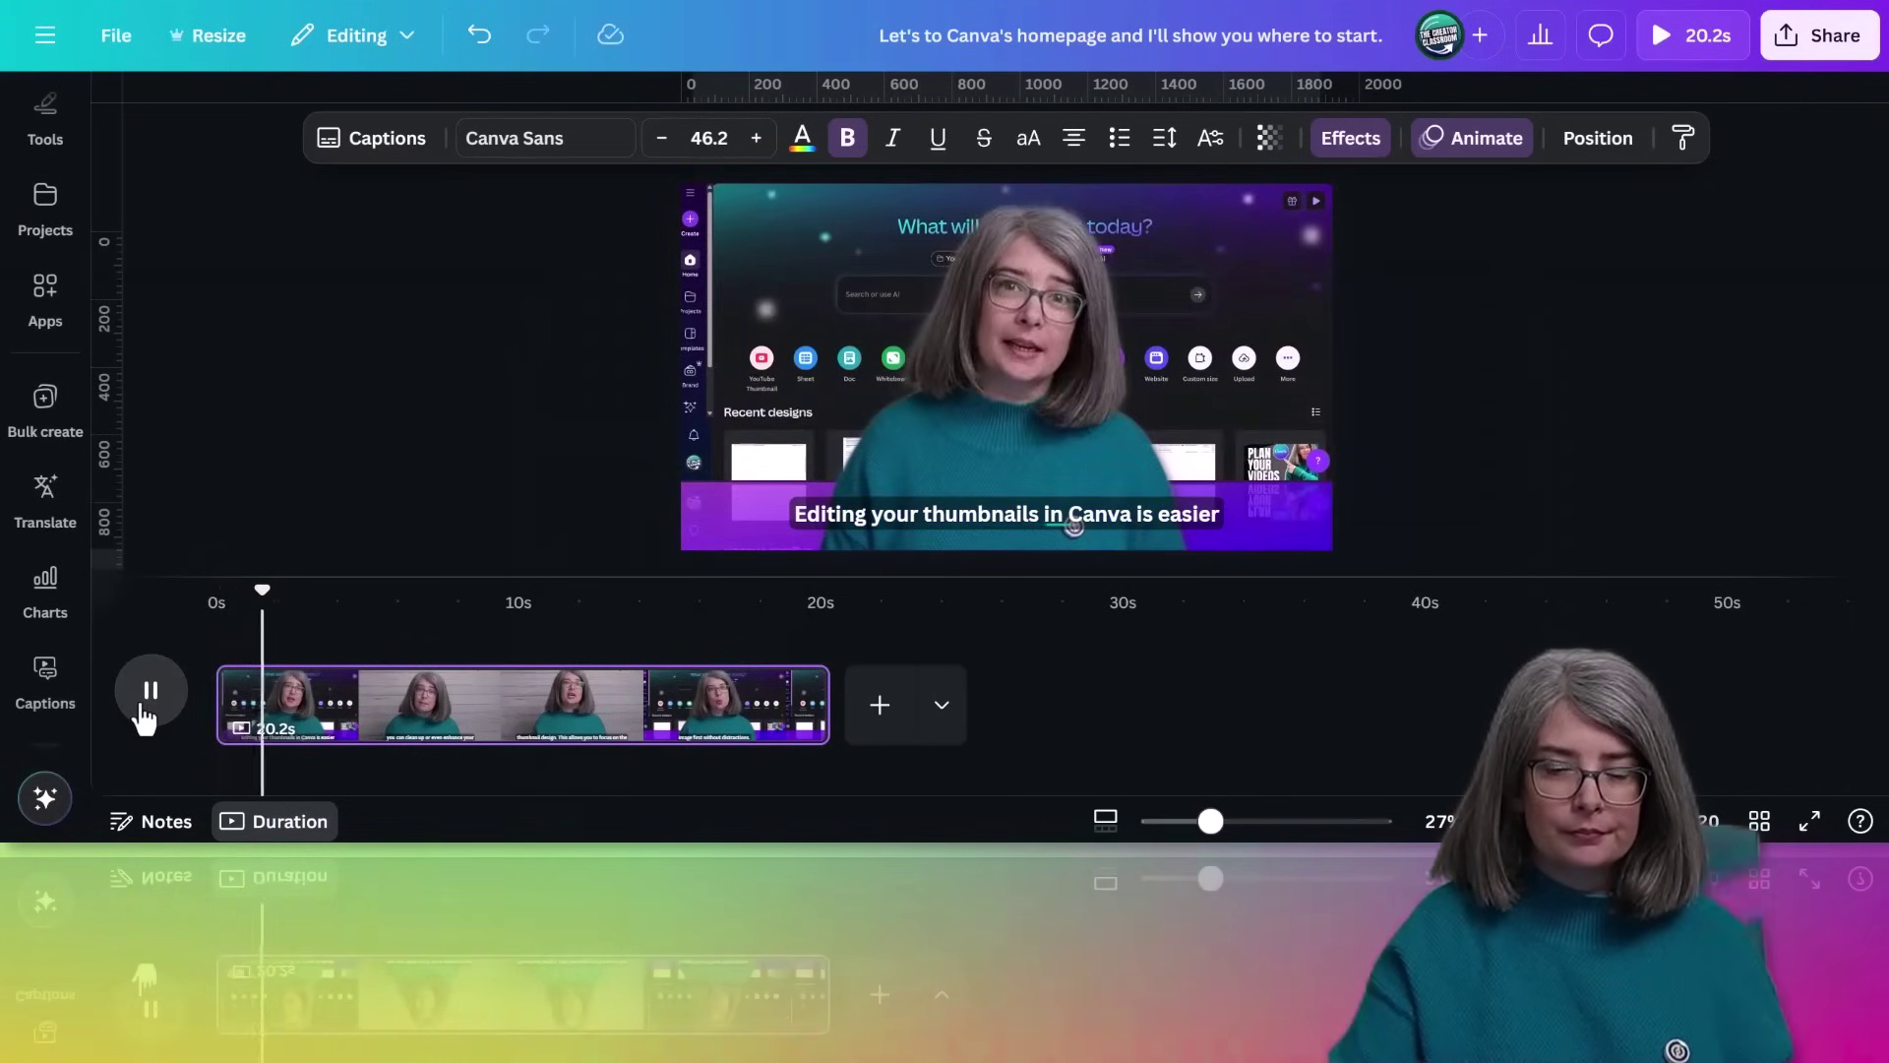
{"action": "left_click", "coordinate": [146, 717]}
{"action": "left_click", "coordinate": [962, 495]}
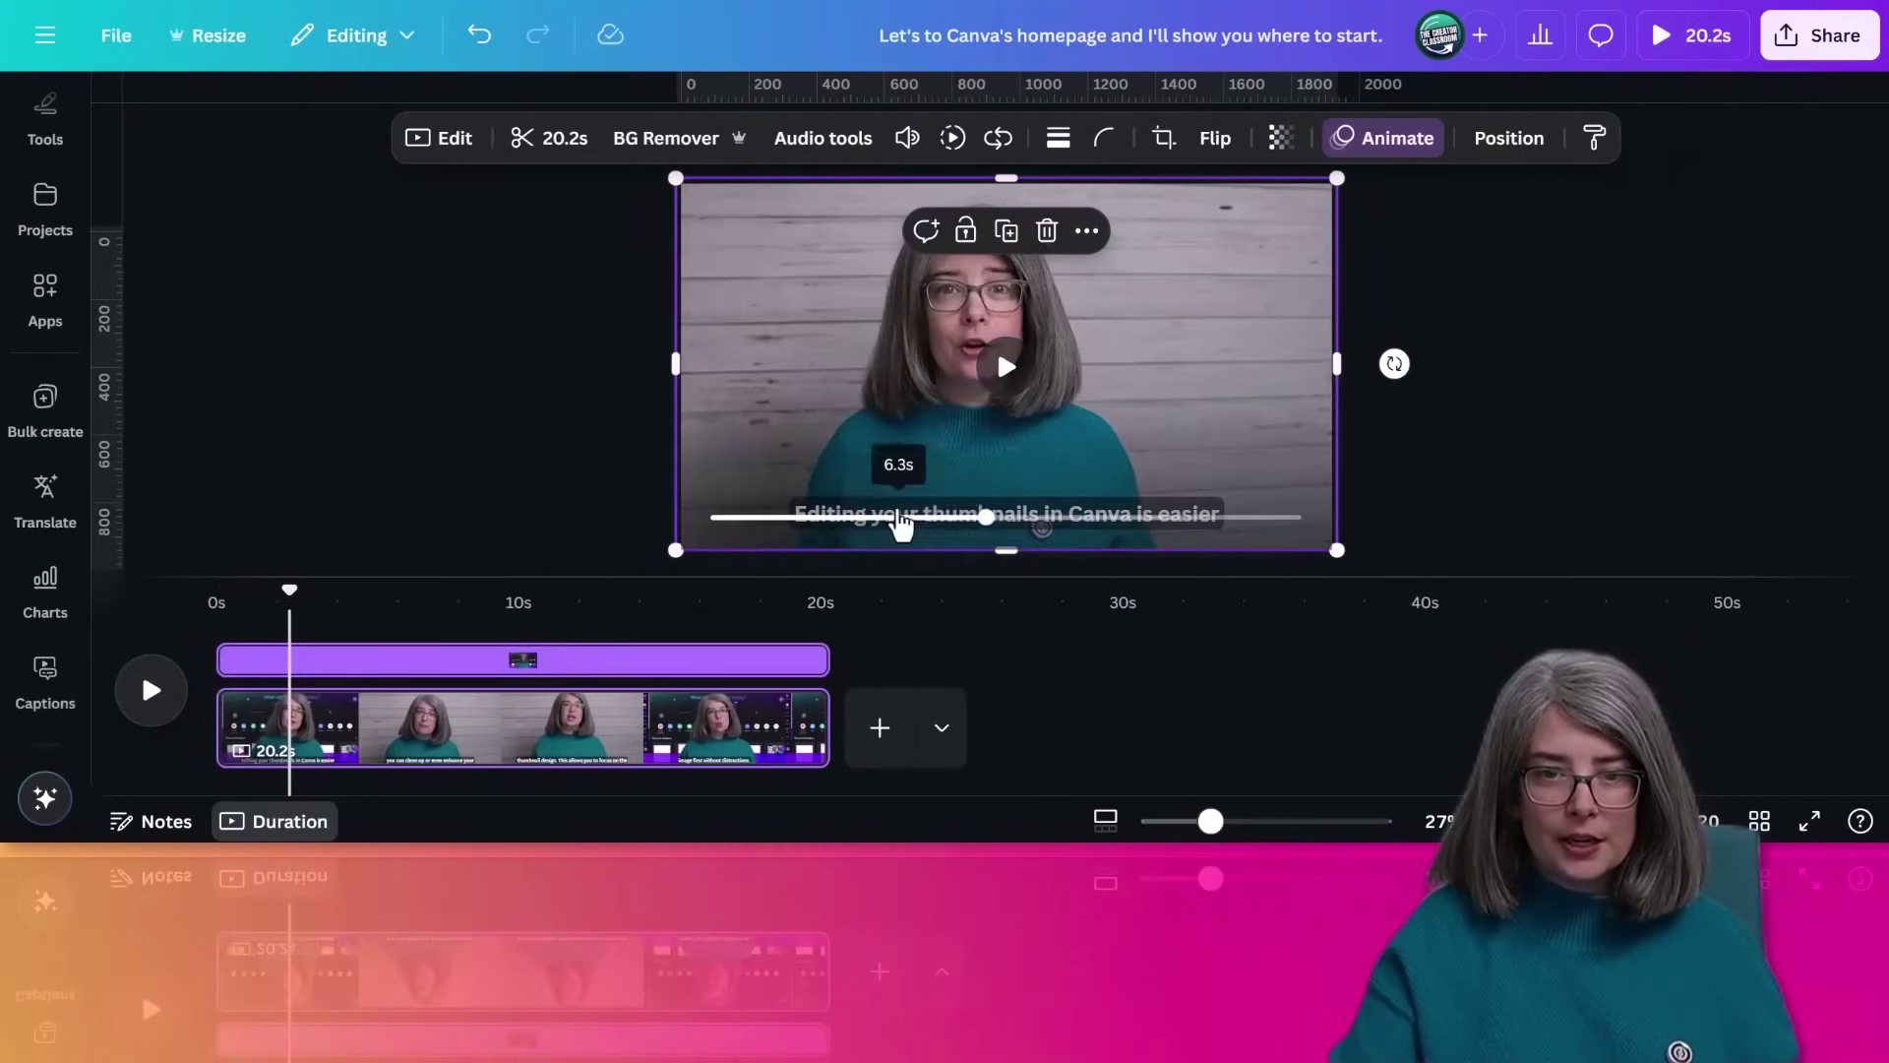
{"action": "left_click", "coordinate": [905, 516]}
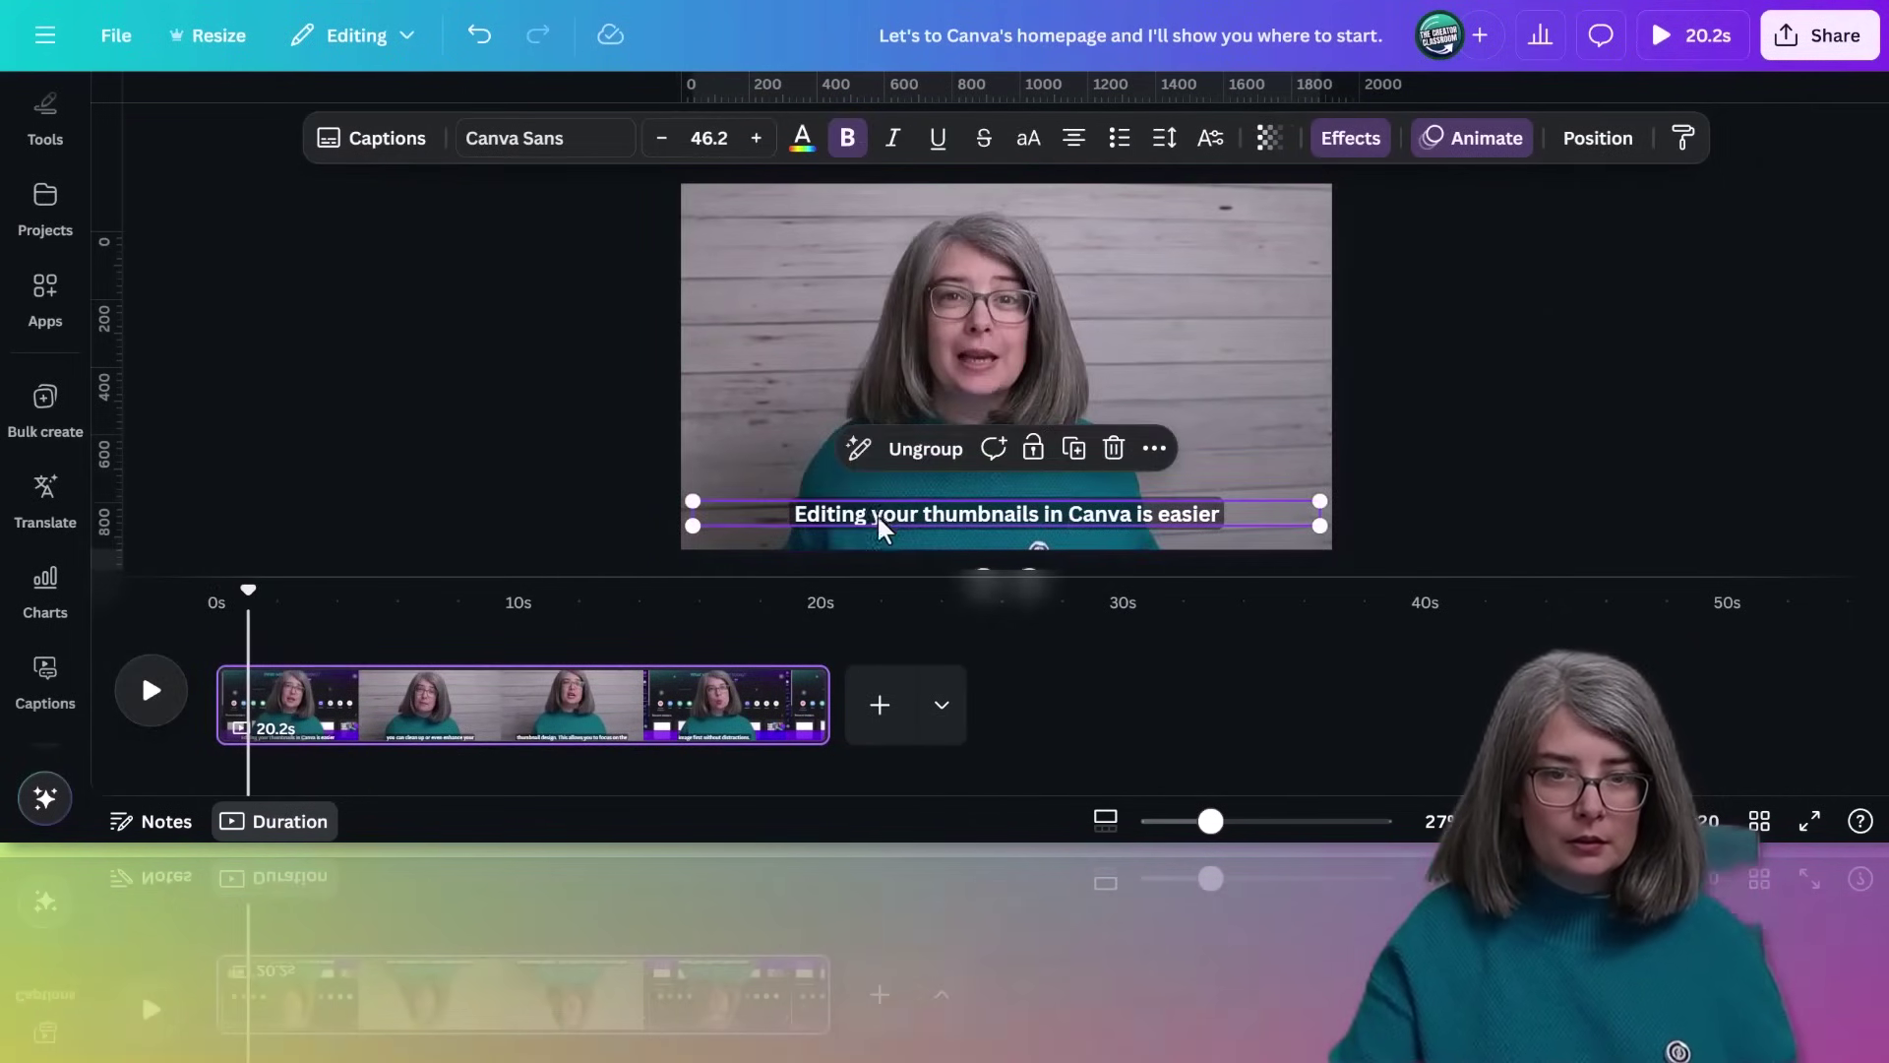
{"action": "left_click_drag", "start_coordinate": [877, 522], "coordinate": [876, 523]}
{"action": "left_click_drag", "start_coordinate": [248, 591], "coordinate": [178, 605]}
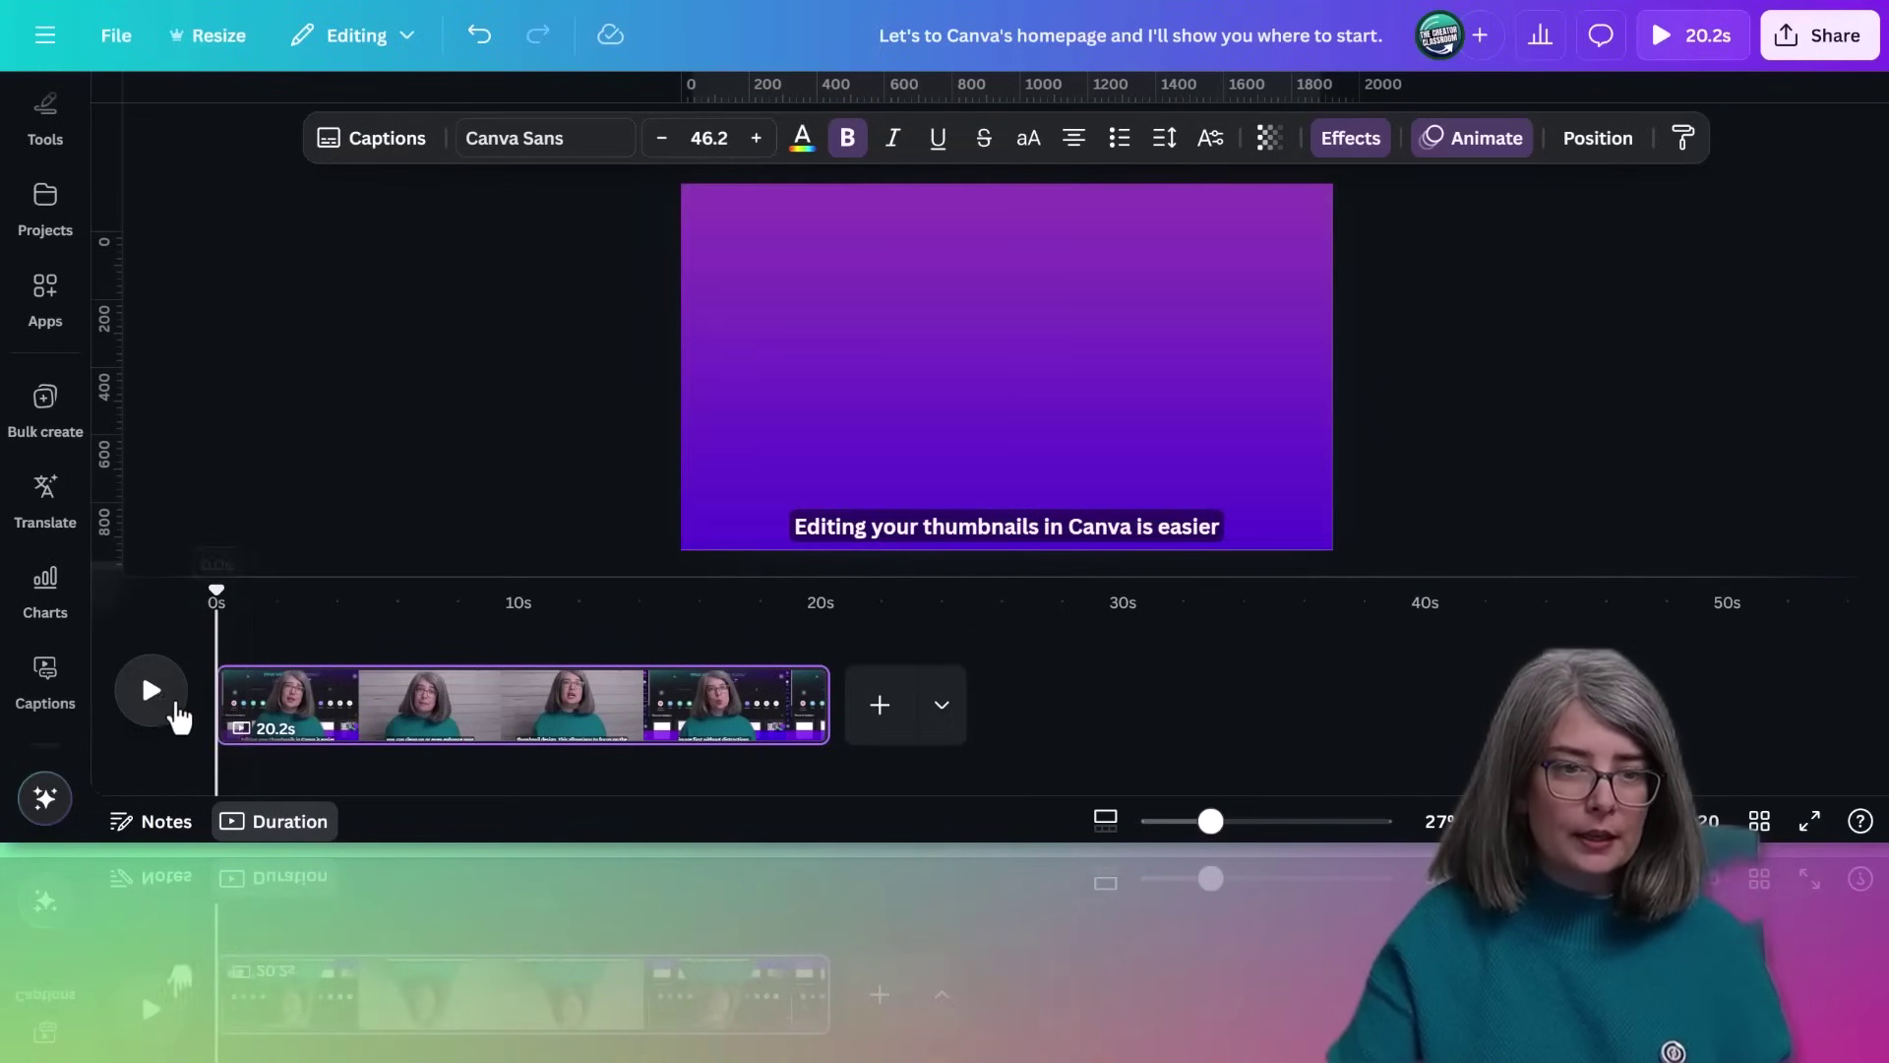
{"action": "left_click", "coordinate": [151, 690]}
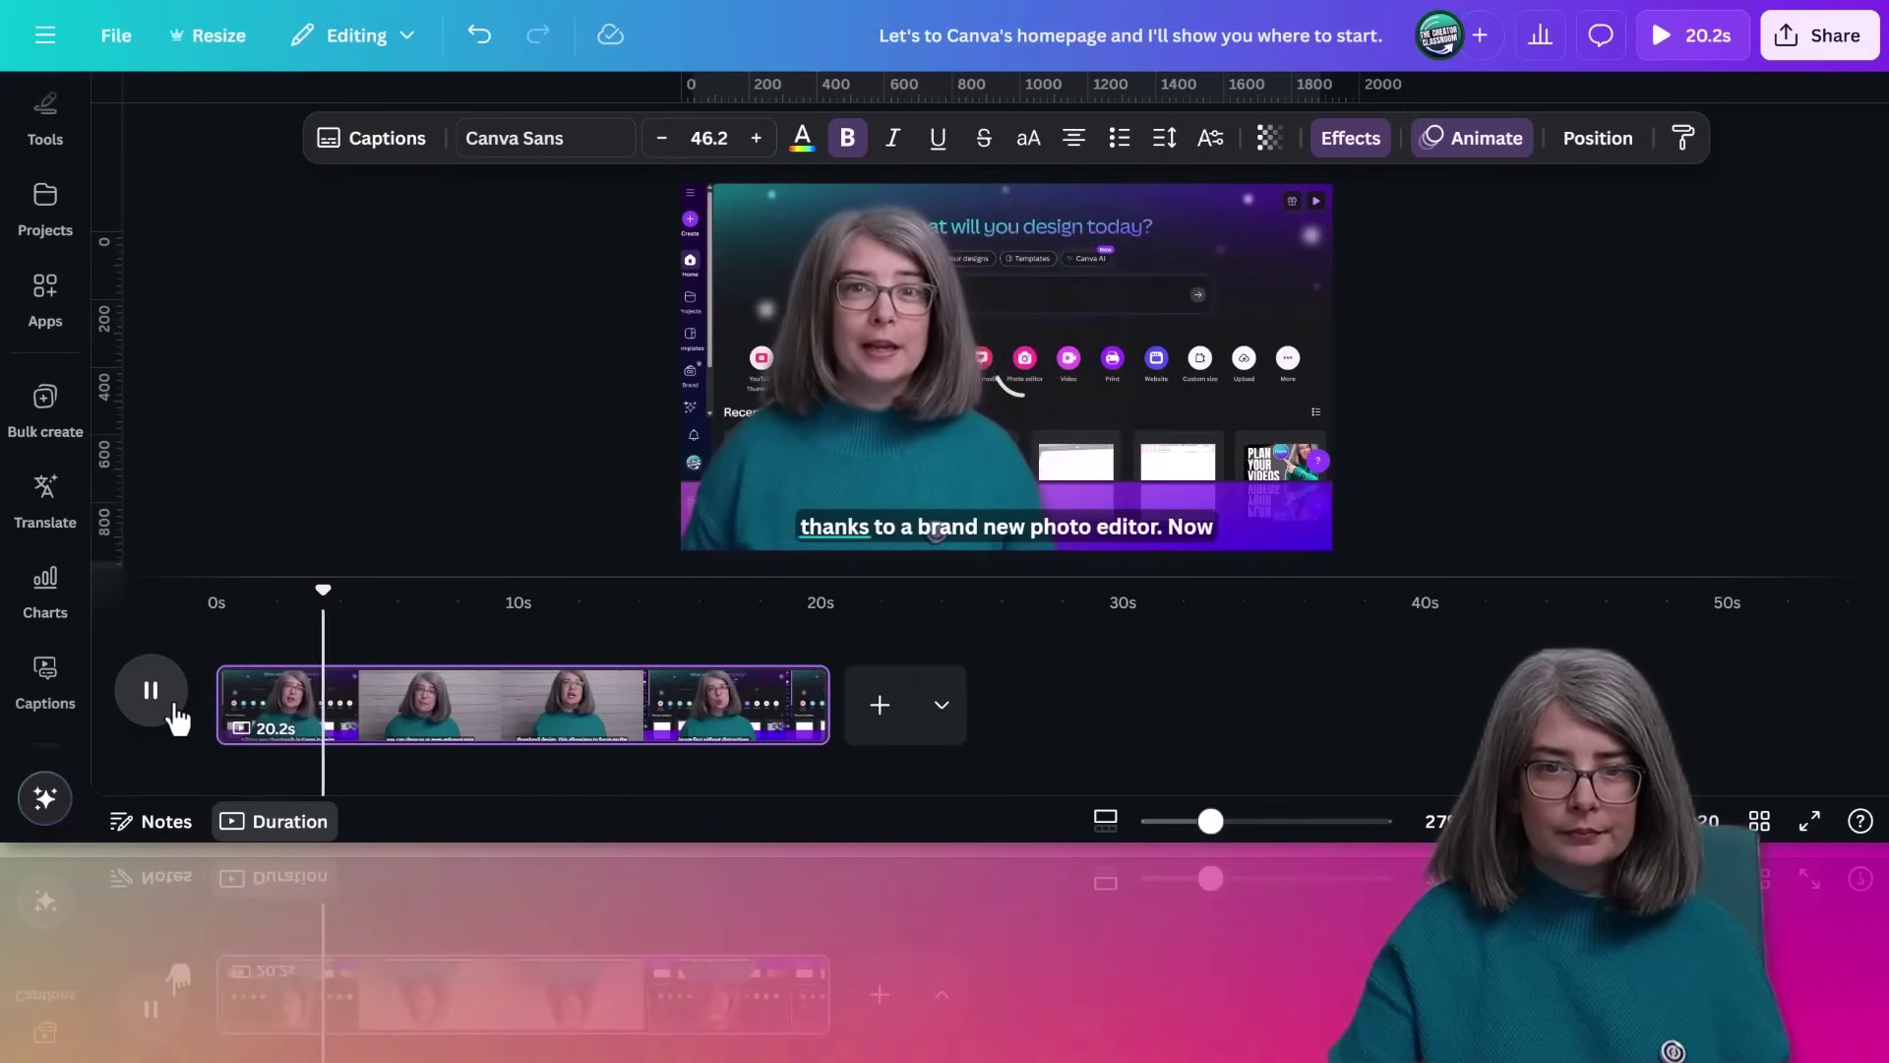
Step: Switch the captions to the Highlight animation and preview it
{"action": "left_click", "coordinate": [176, 717]}
{"action": "left_click", "coordinate": [1484, 146]}
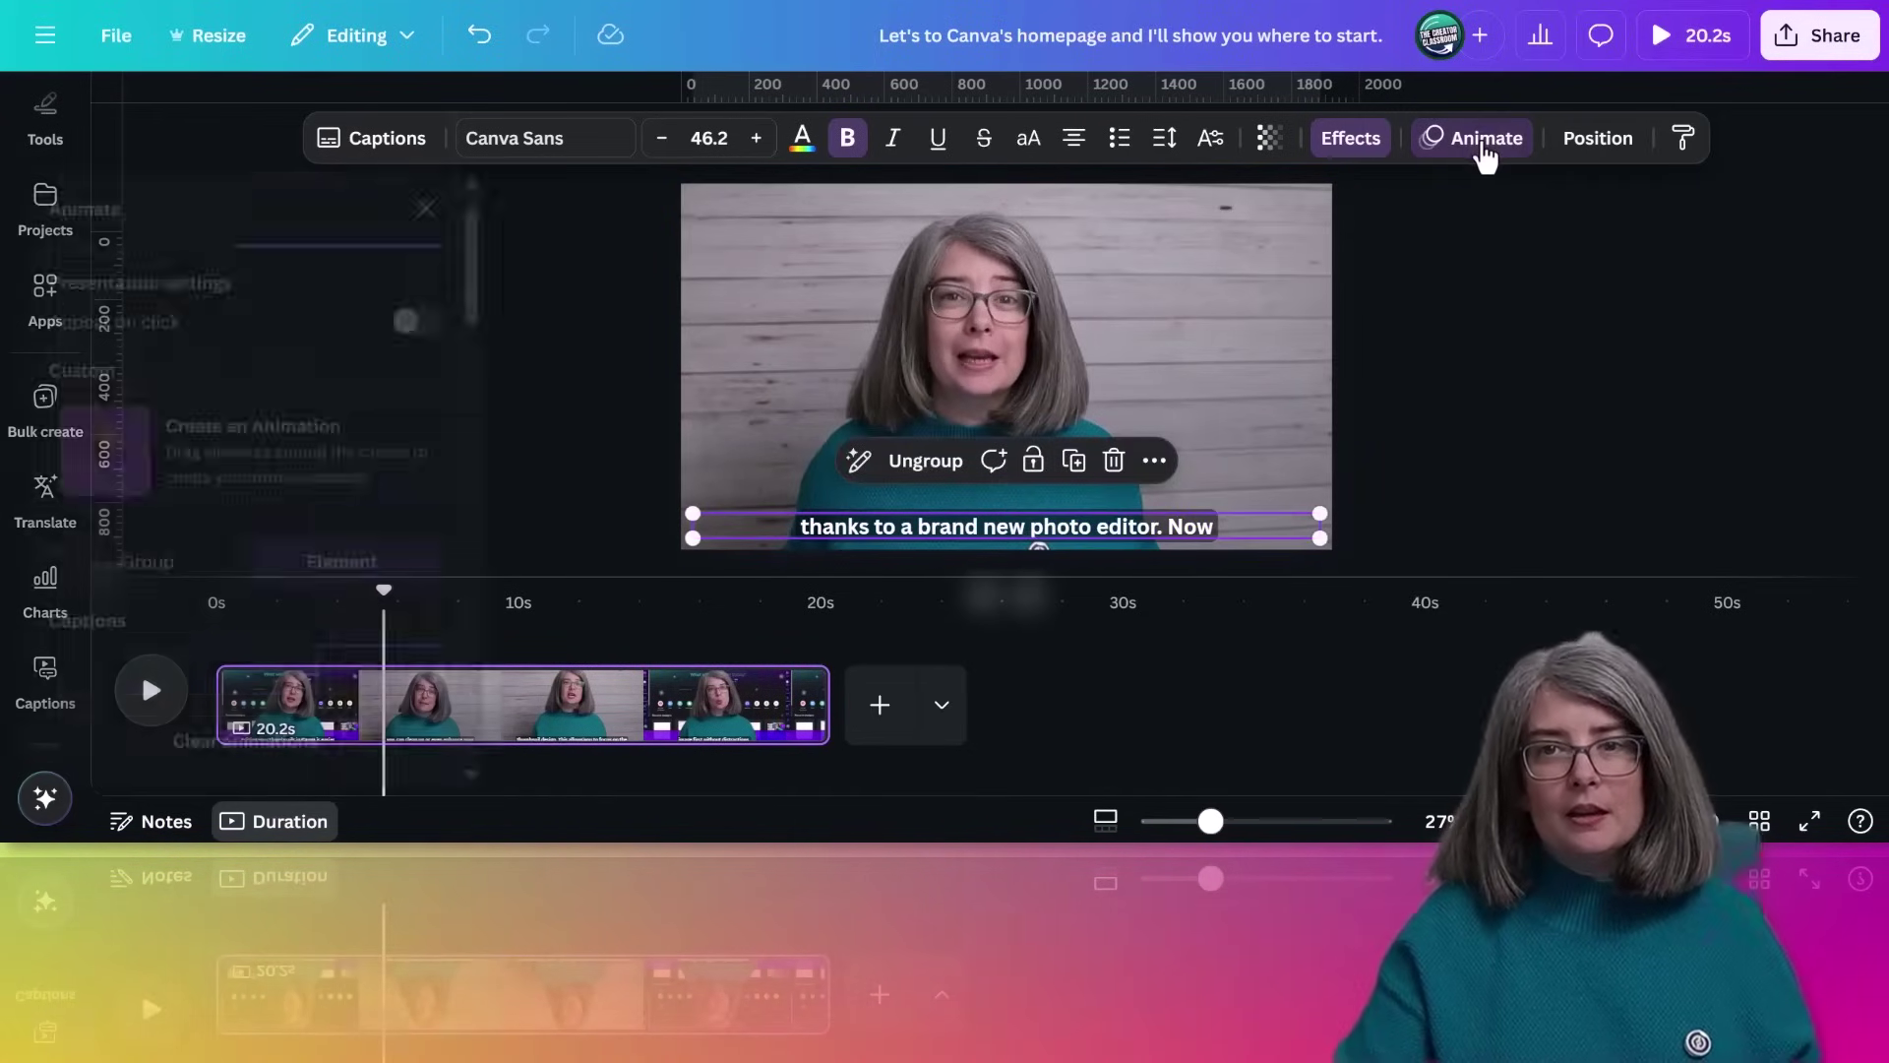
{"action": "scroll", "coordinate": [308, 462], "scroll_direction": "down", "scroll_amount": 5}
{"action": "scroll", "coordinate": [286, 434], "scroll_direction": "up", "scroll_amount": 3}
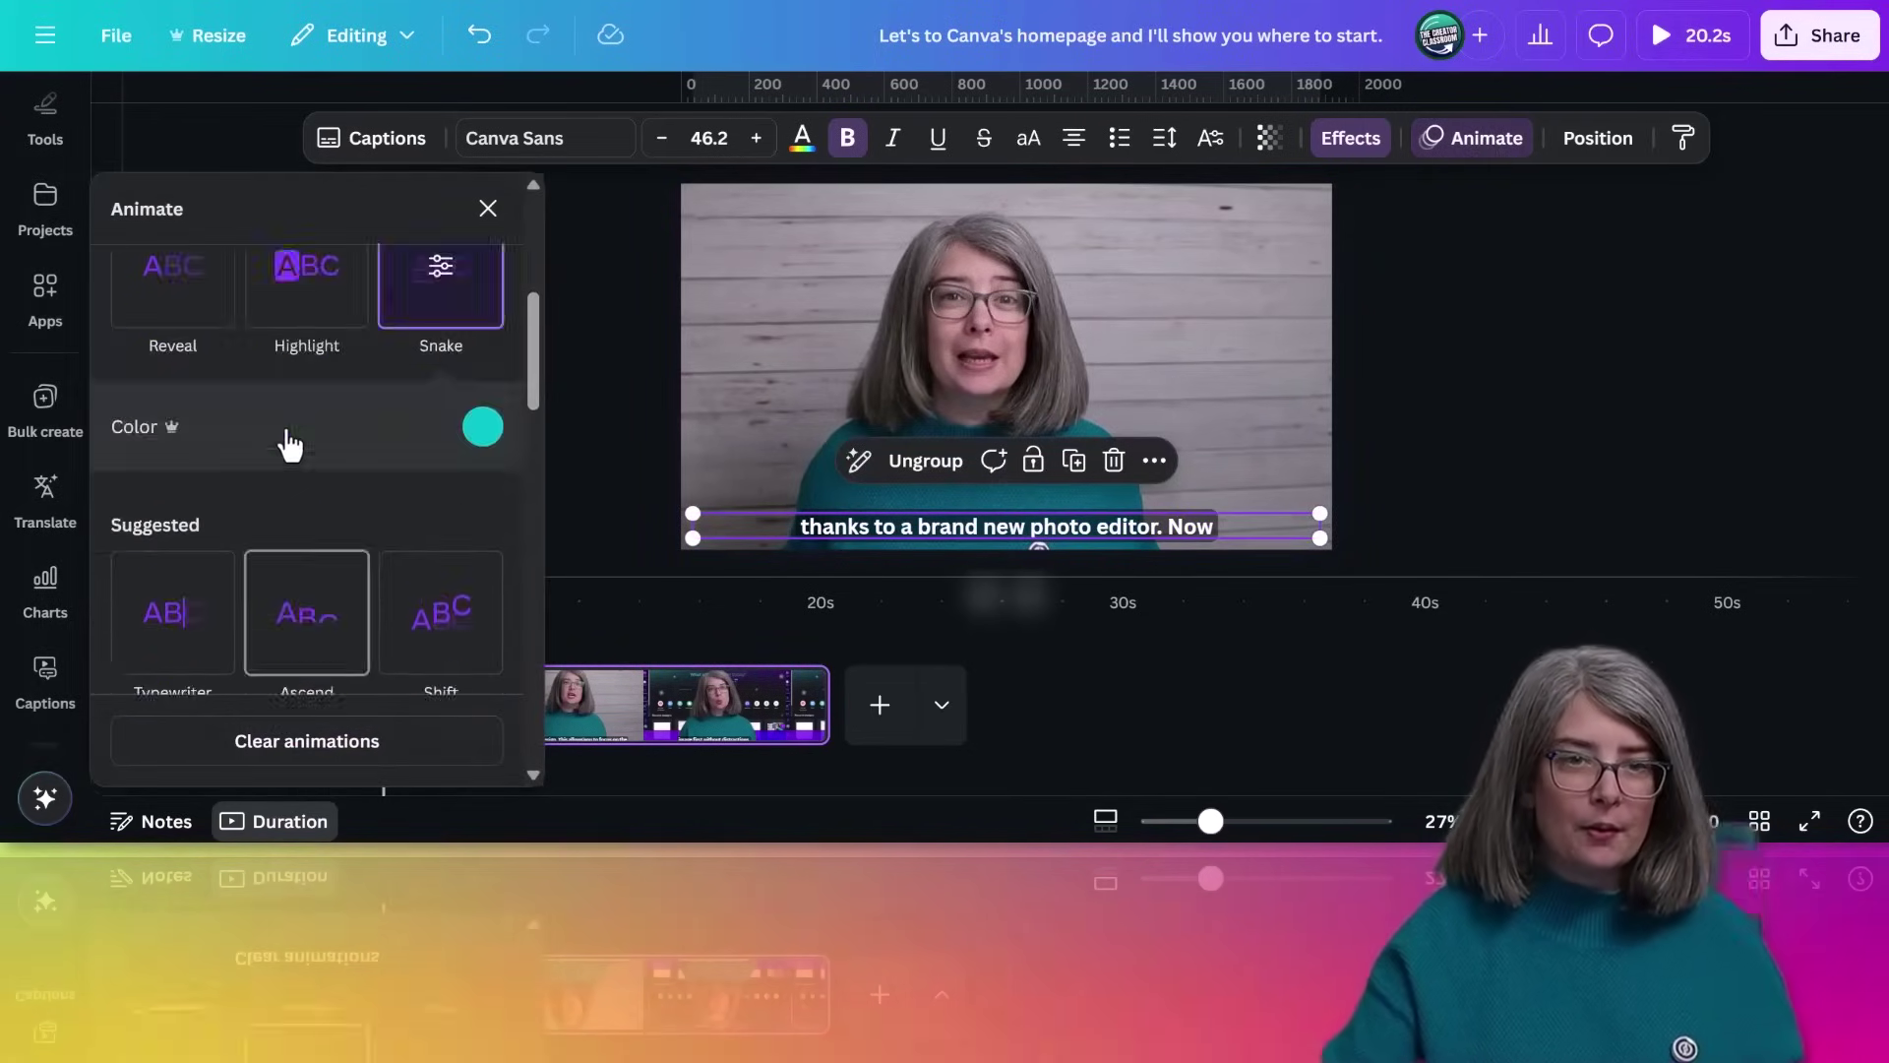
{"action": "left_click", "coordinate": [309, 421]}
{"action": "scroll", "coordinate": [413, 581], "scroll_direction": "down", "scroll_amount": 2}
{"action": "left_click", "coordinate": [175, 708]}
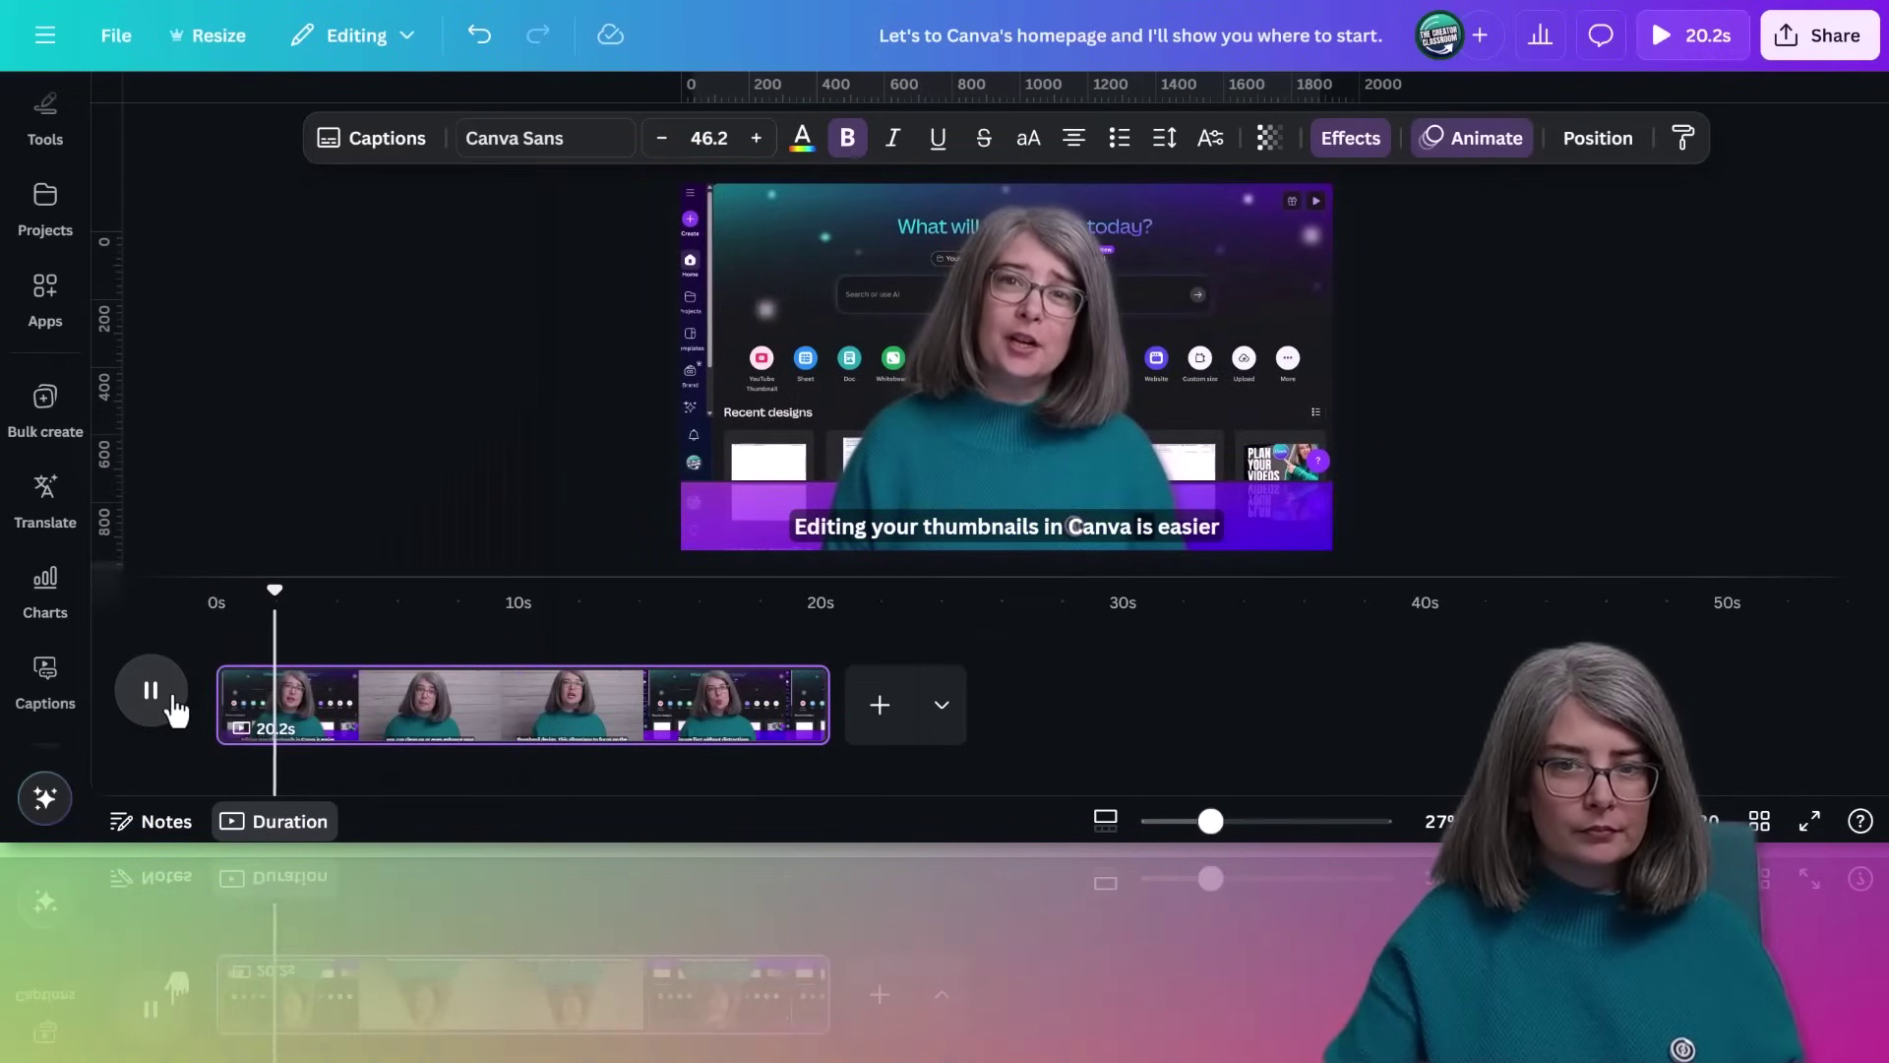
{"action": "left_click", "coordinate": [169, 704]}
Step: Set the caption background effect colour to the teal palette swatch and play it back
{"action": "left_click", "coordinate": [1361, 152]}
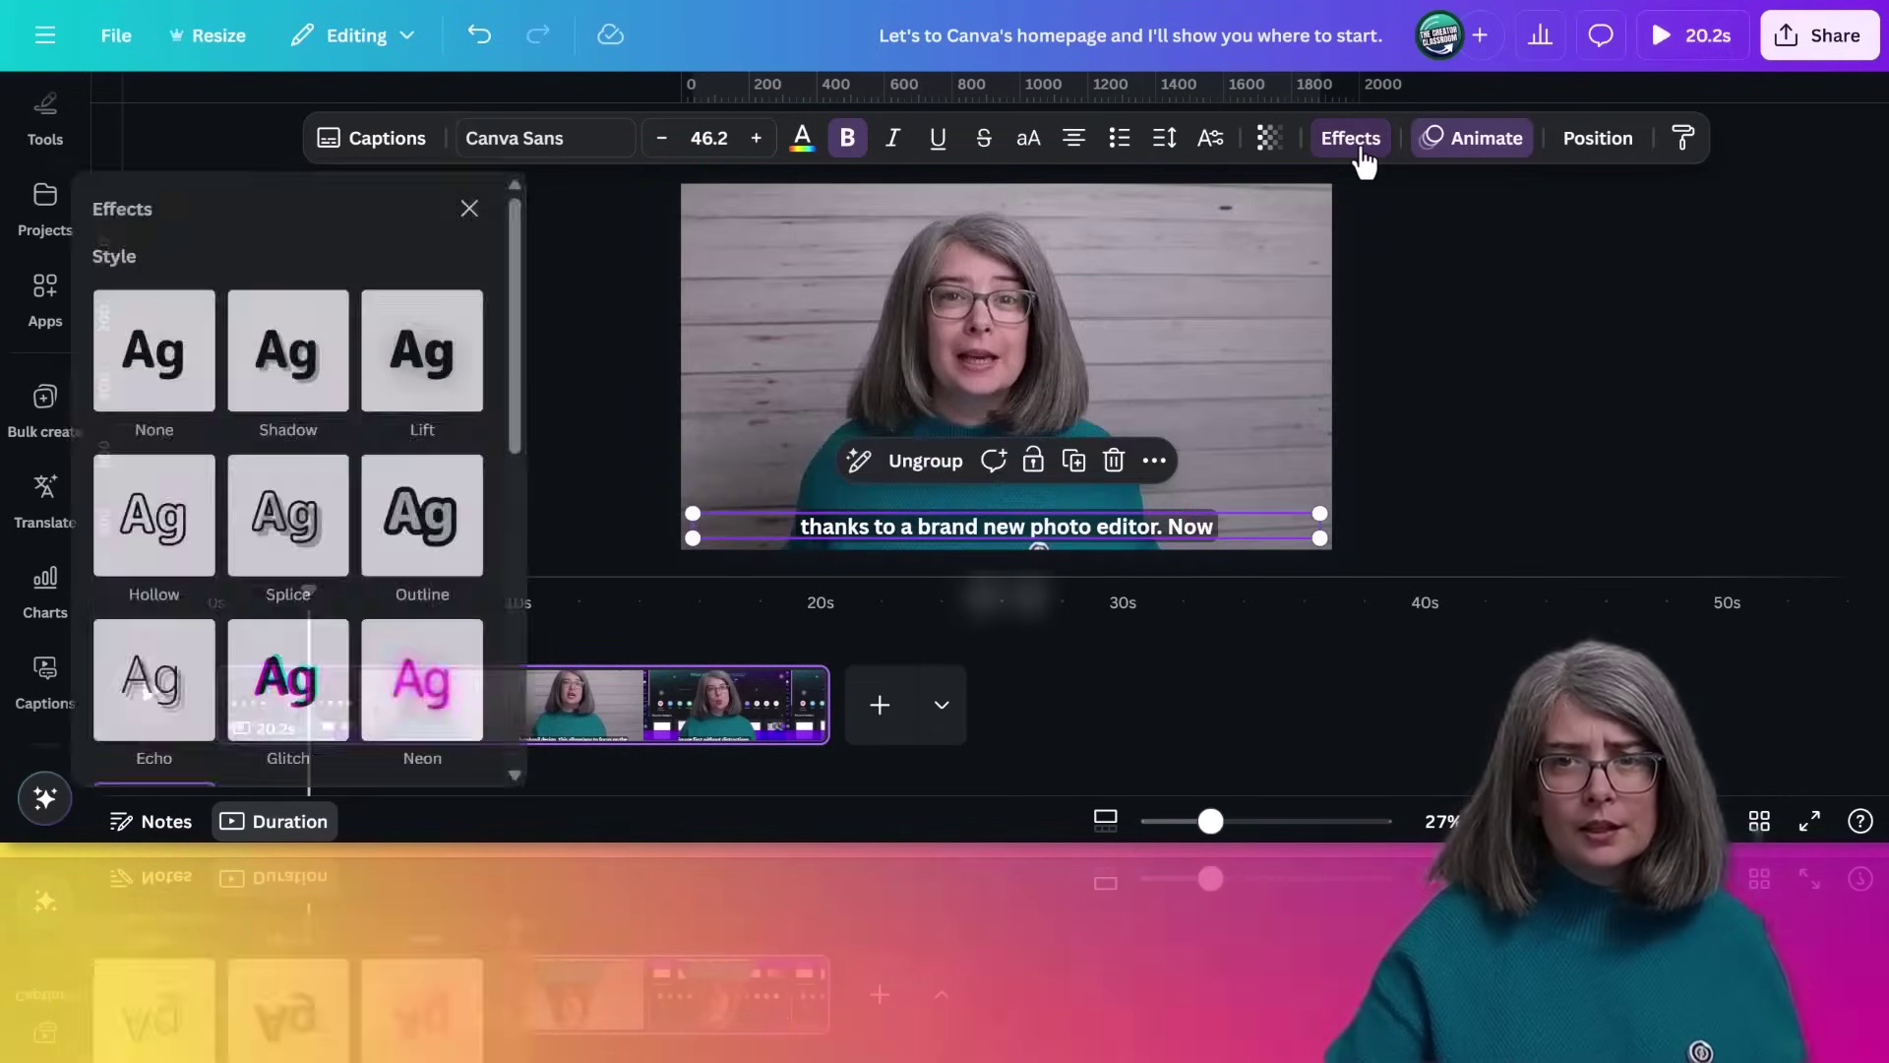
{"action": "scroll", "coordinate": [443, 570], "scroll_direction": "down", "scroll_amount": 7}
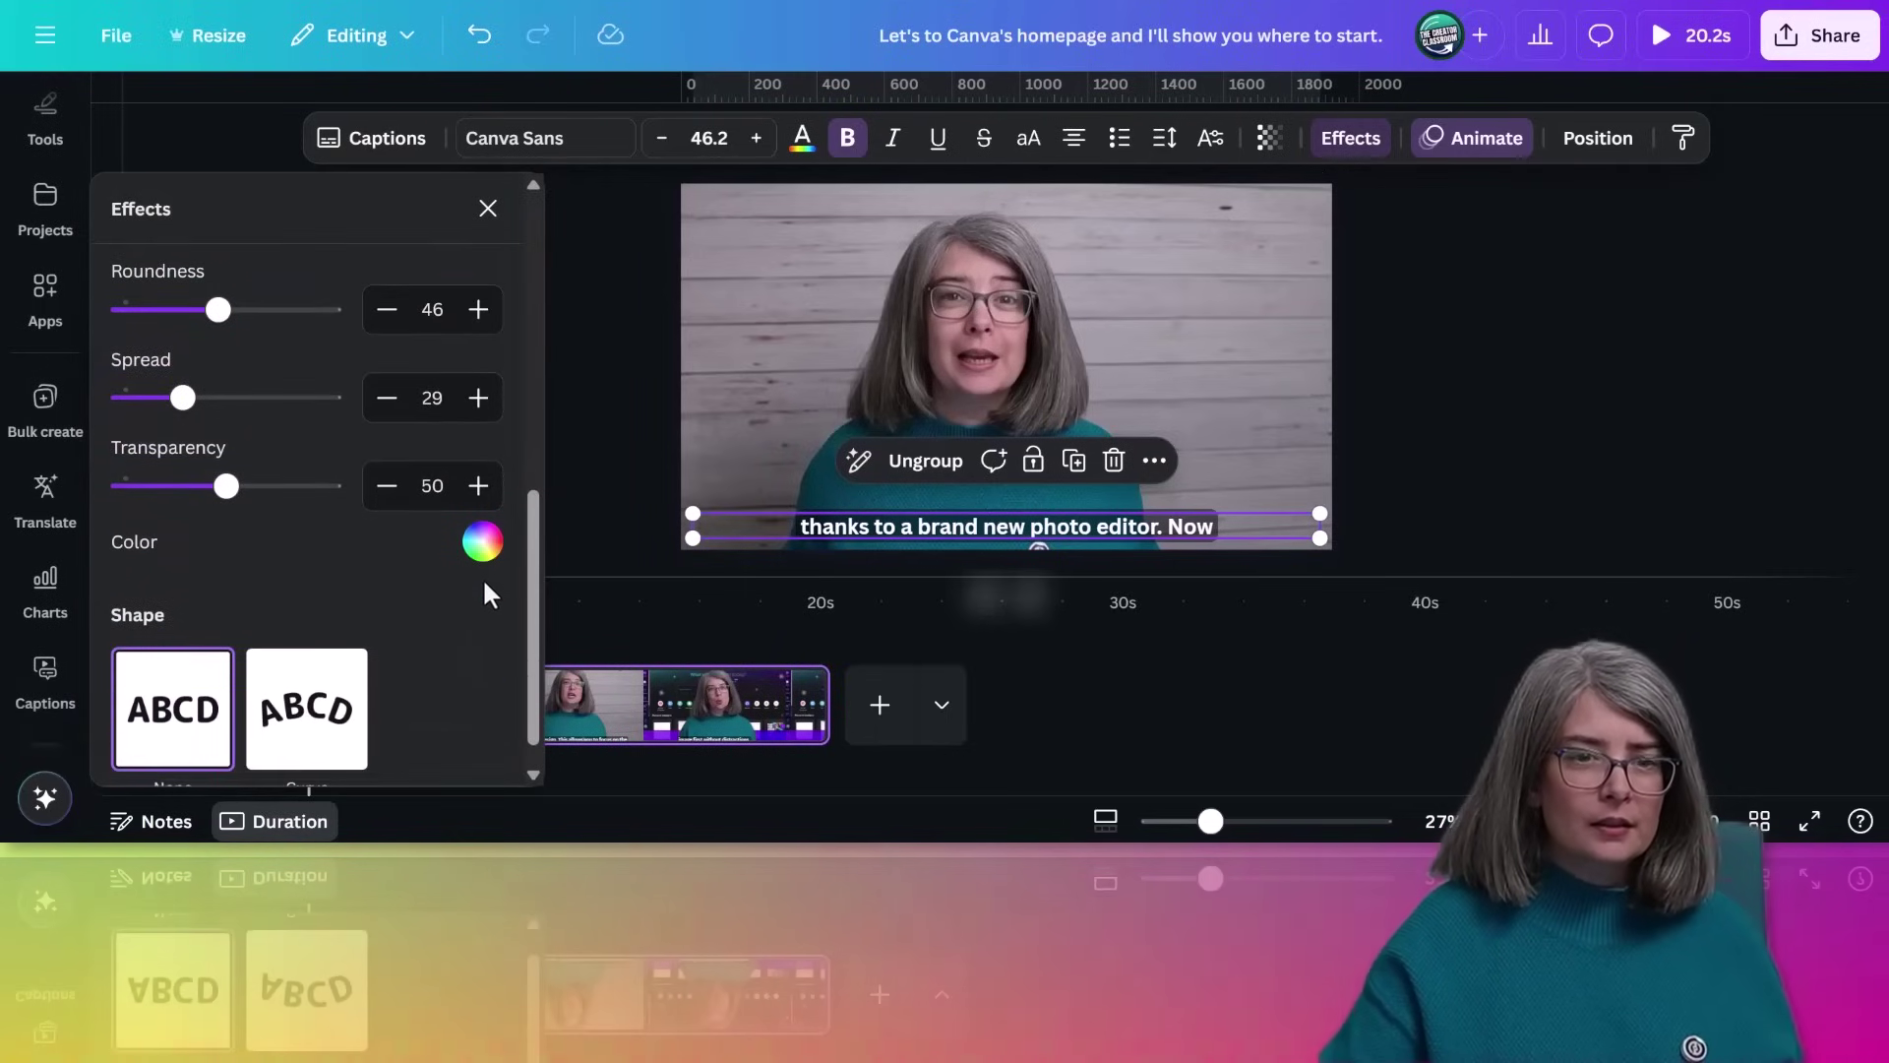
{"action": "scroll", "coordinate": [485, 582], "scroll_direction": "up", "scroll_amount": 2}
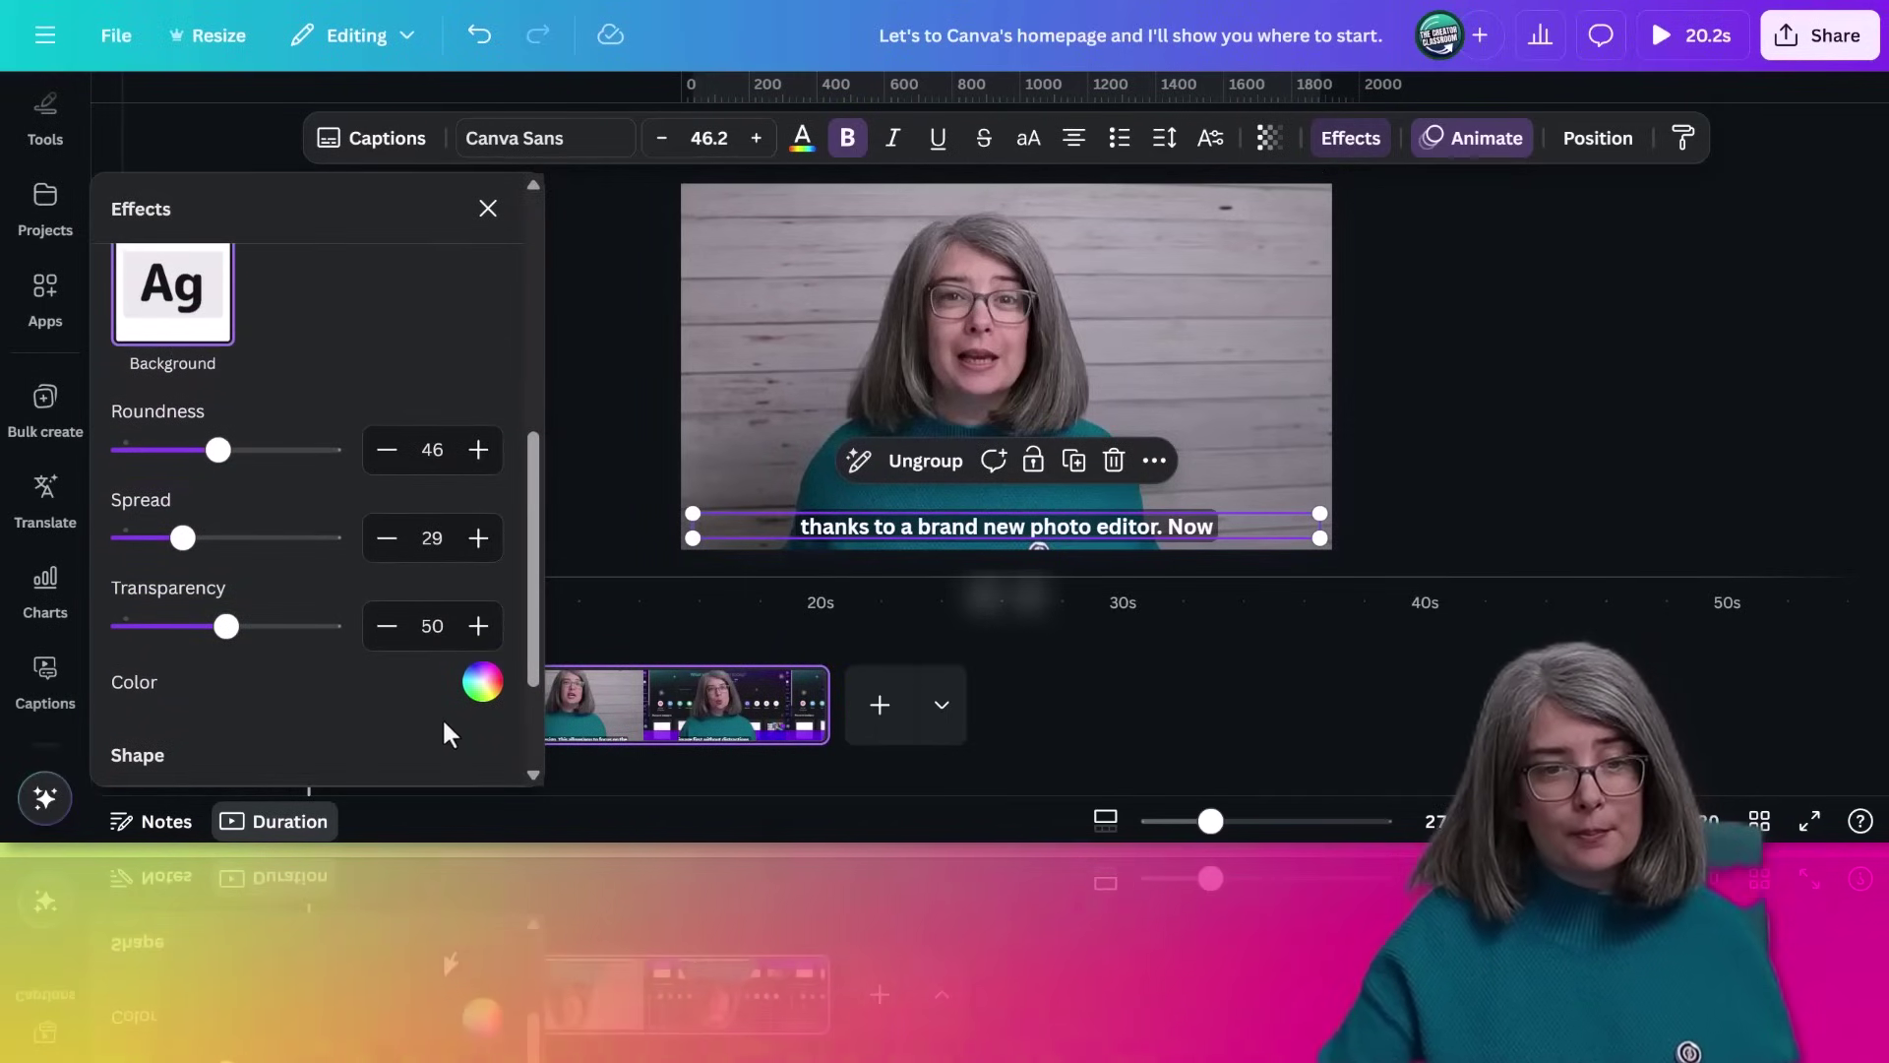
{"action": "left_click", "coordinate": [482, 684]}
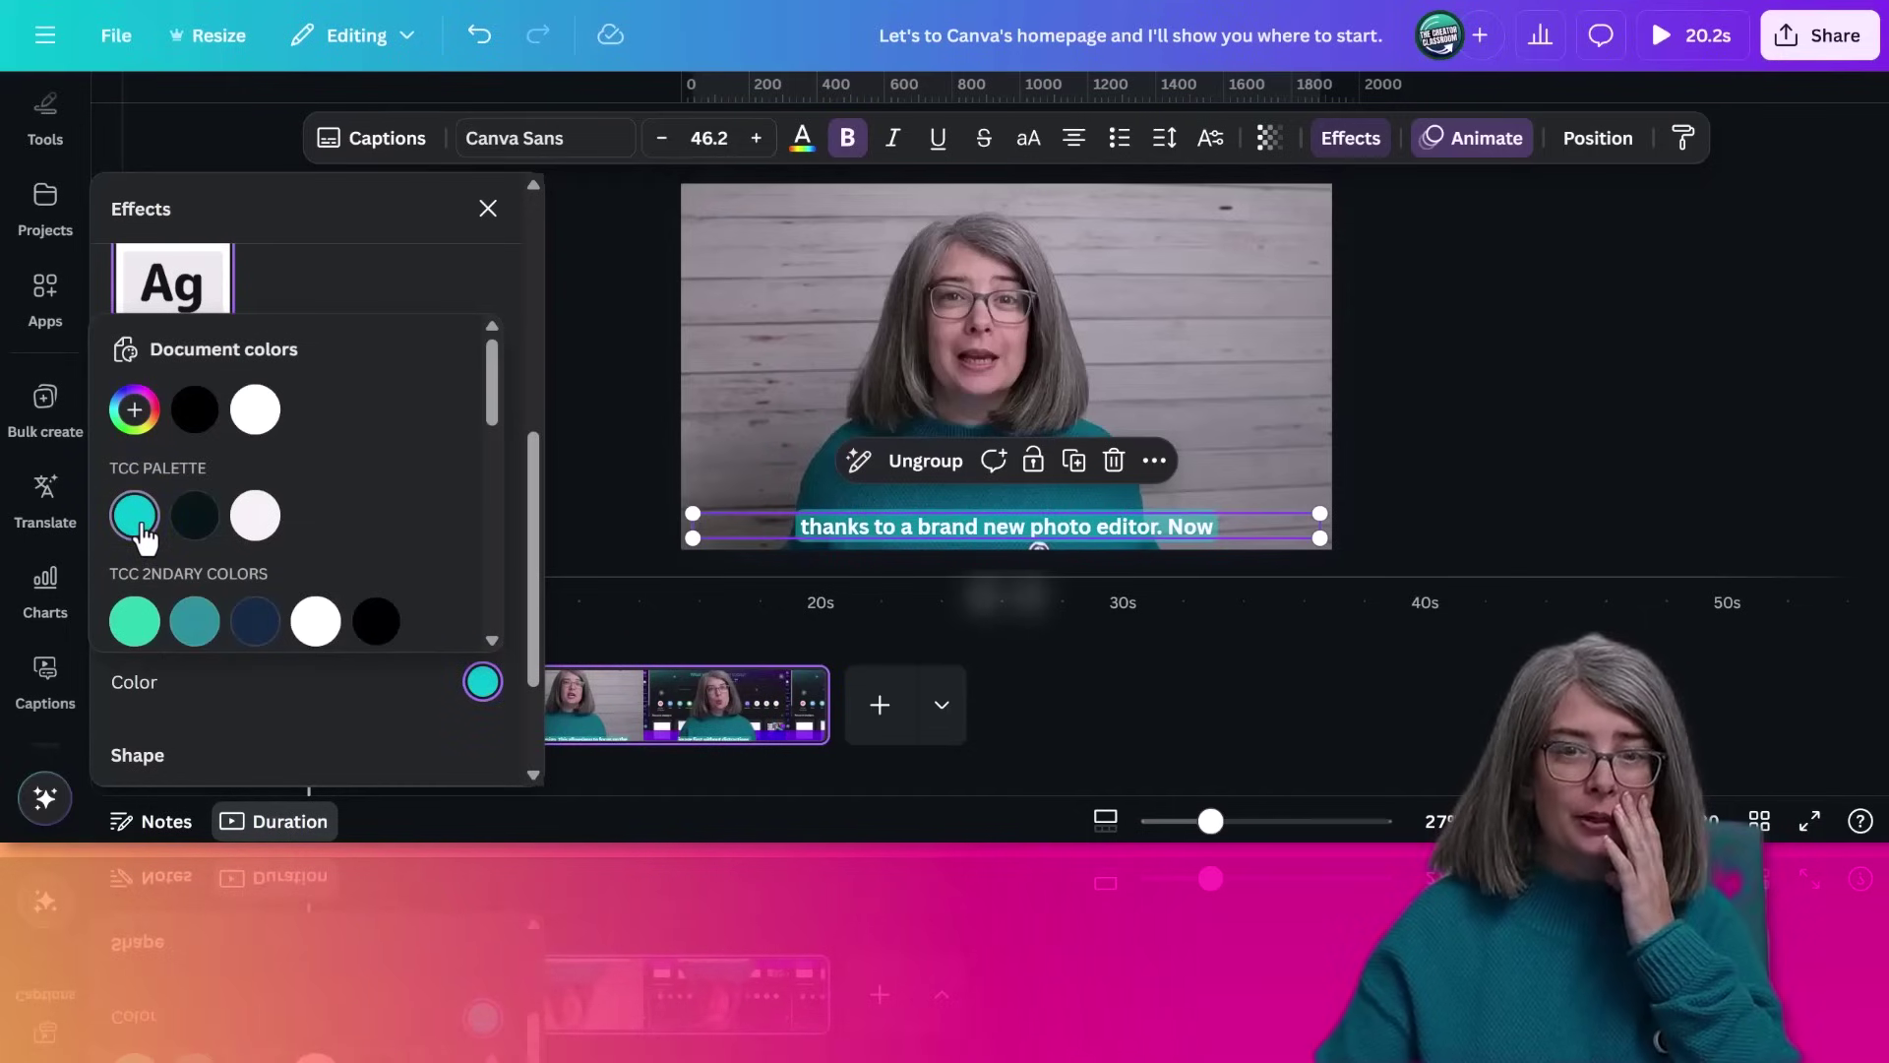
{"action": "left_click", "coordinate": [581, 493]}
{"action": "key", "text": "space"}
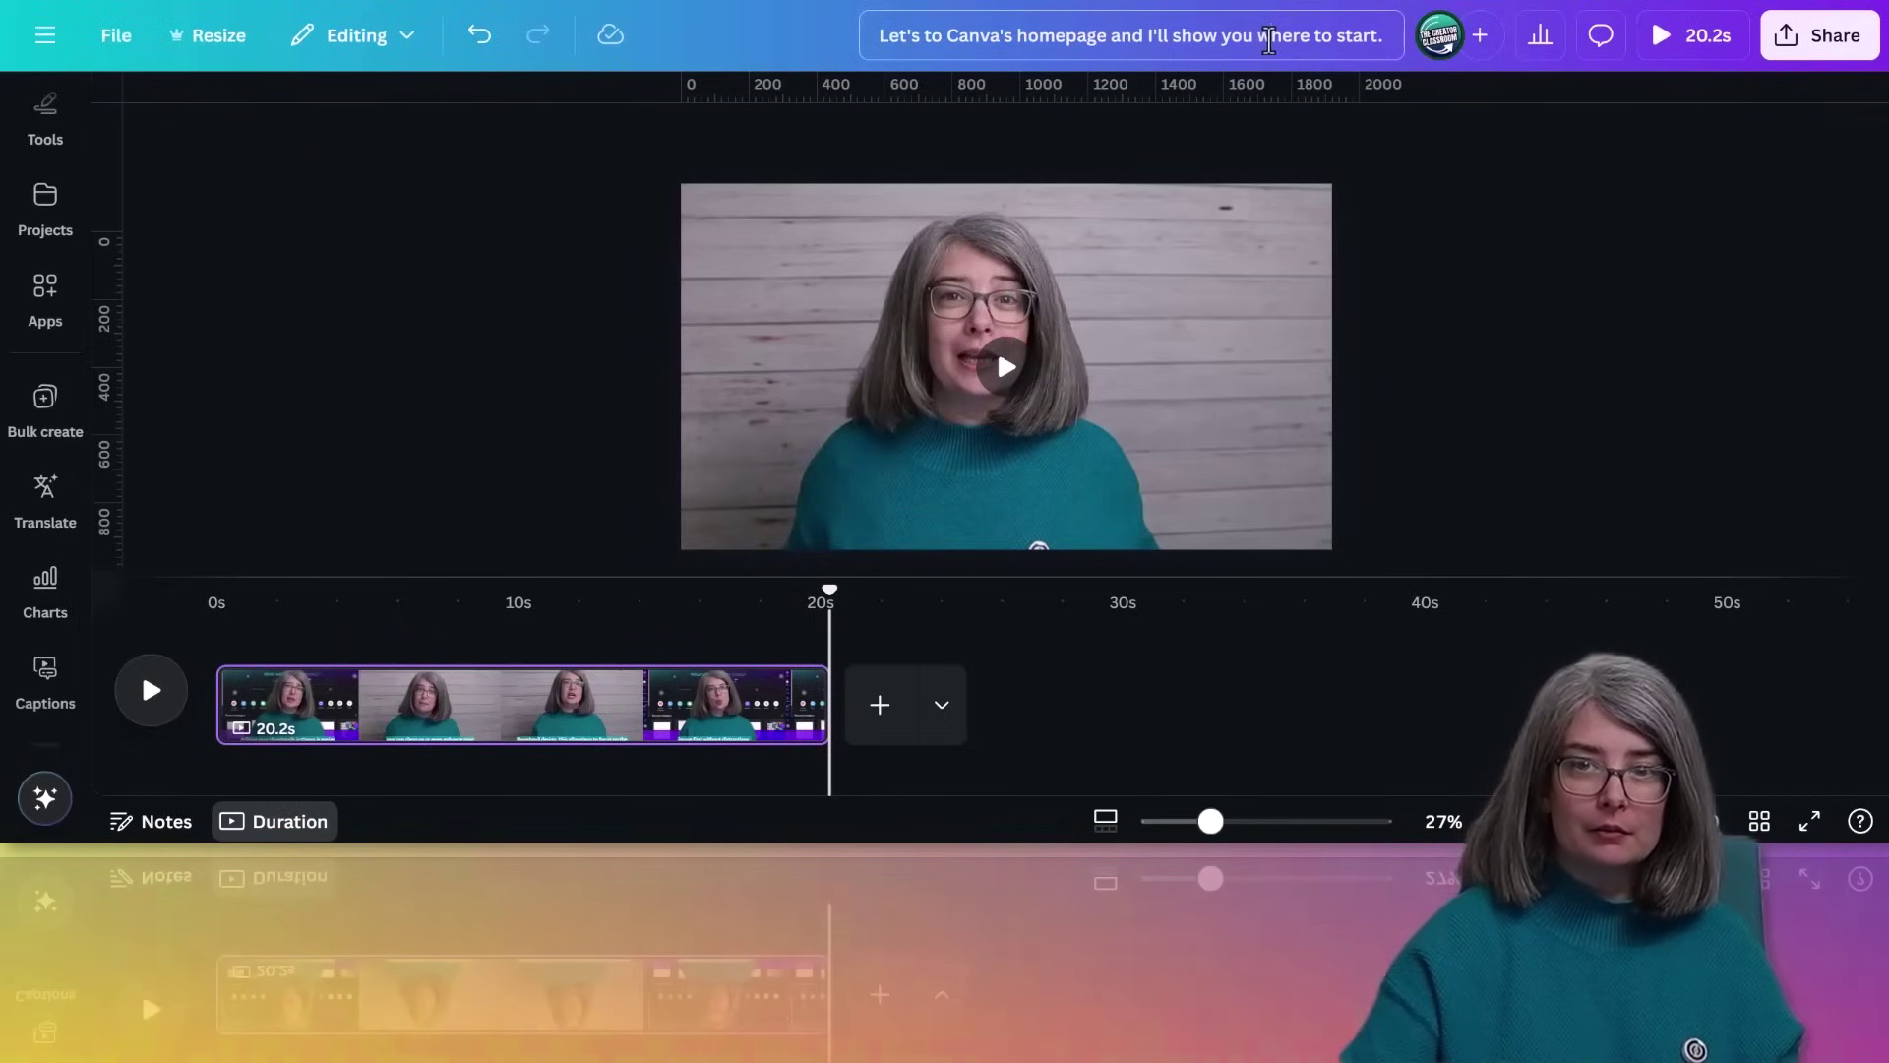
Step: Retitle the design 'intro clip footage' and download it as MP4 Video at 1080p
{"action": "left_click", "coordinate": [1269, 39]}
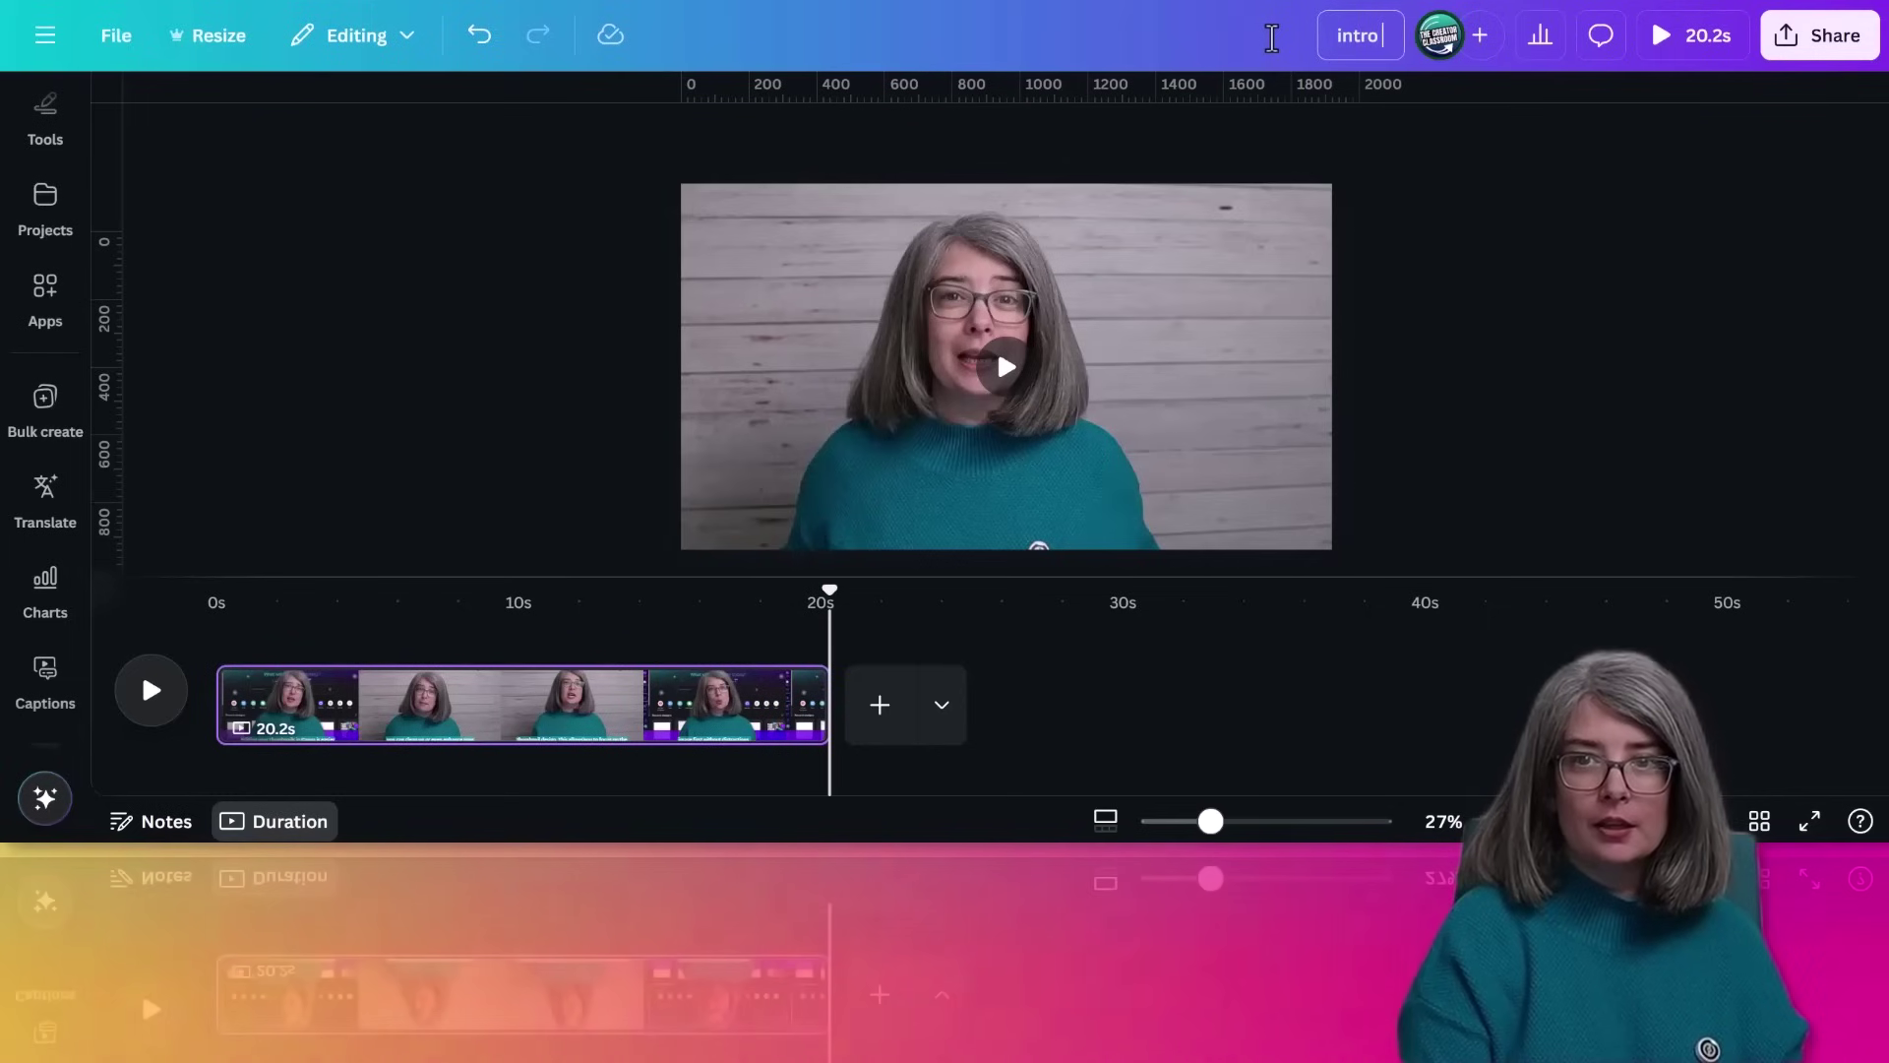
{"action": "type", "text": "clip footage"}
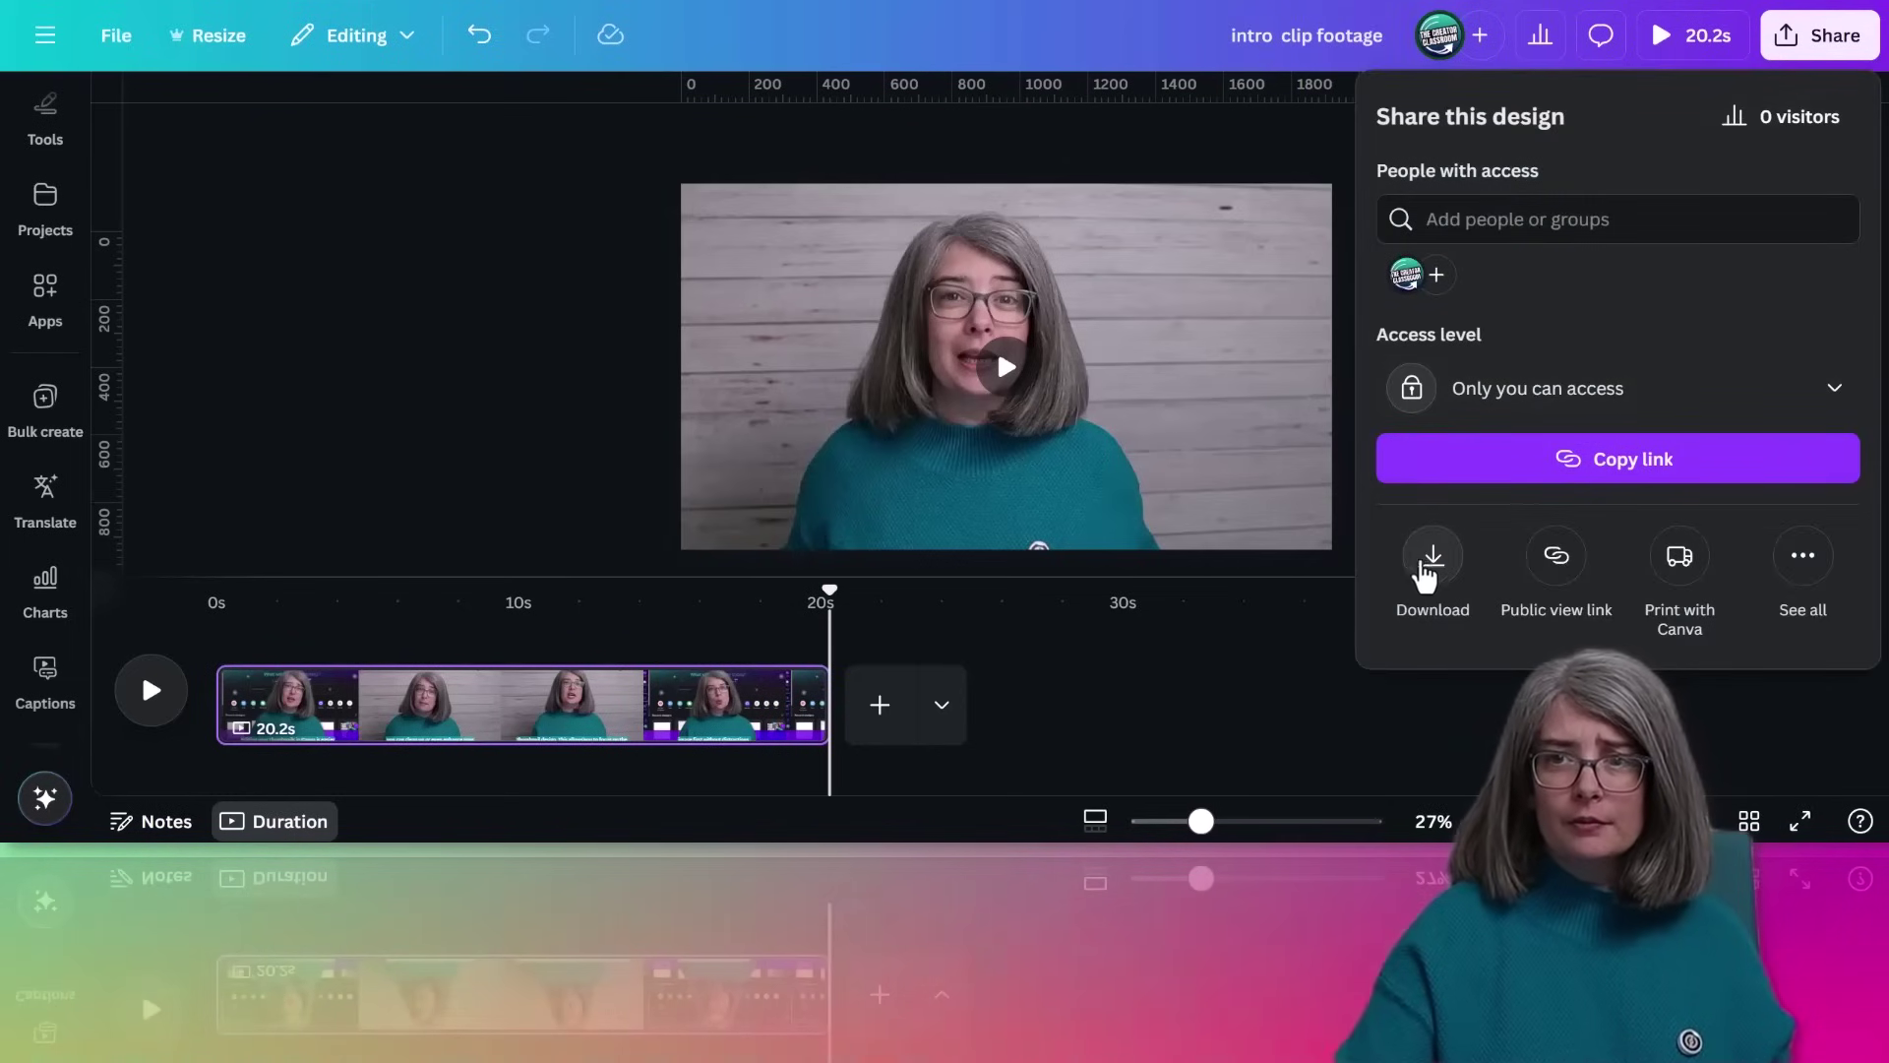
{"action": "left_click", "coordinate": [1432, 554]}
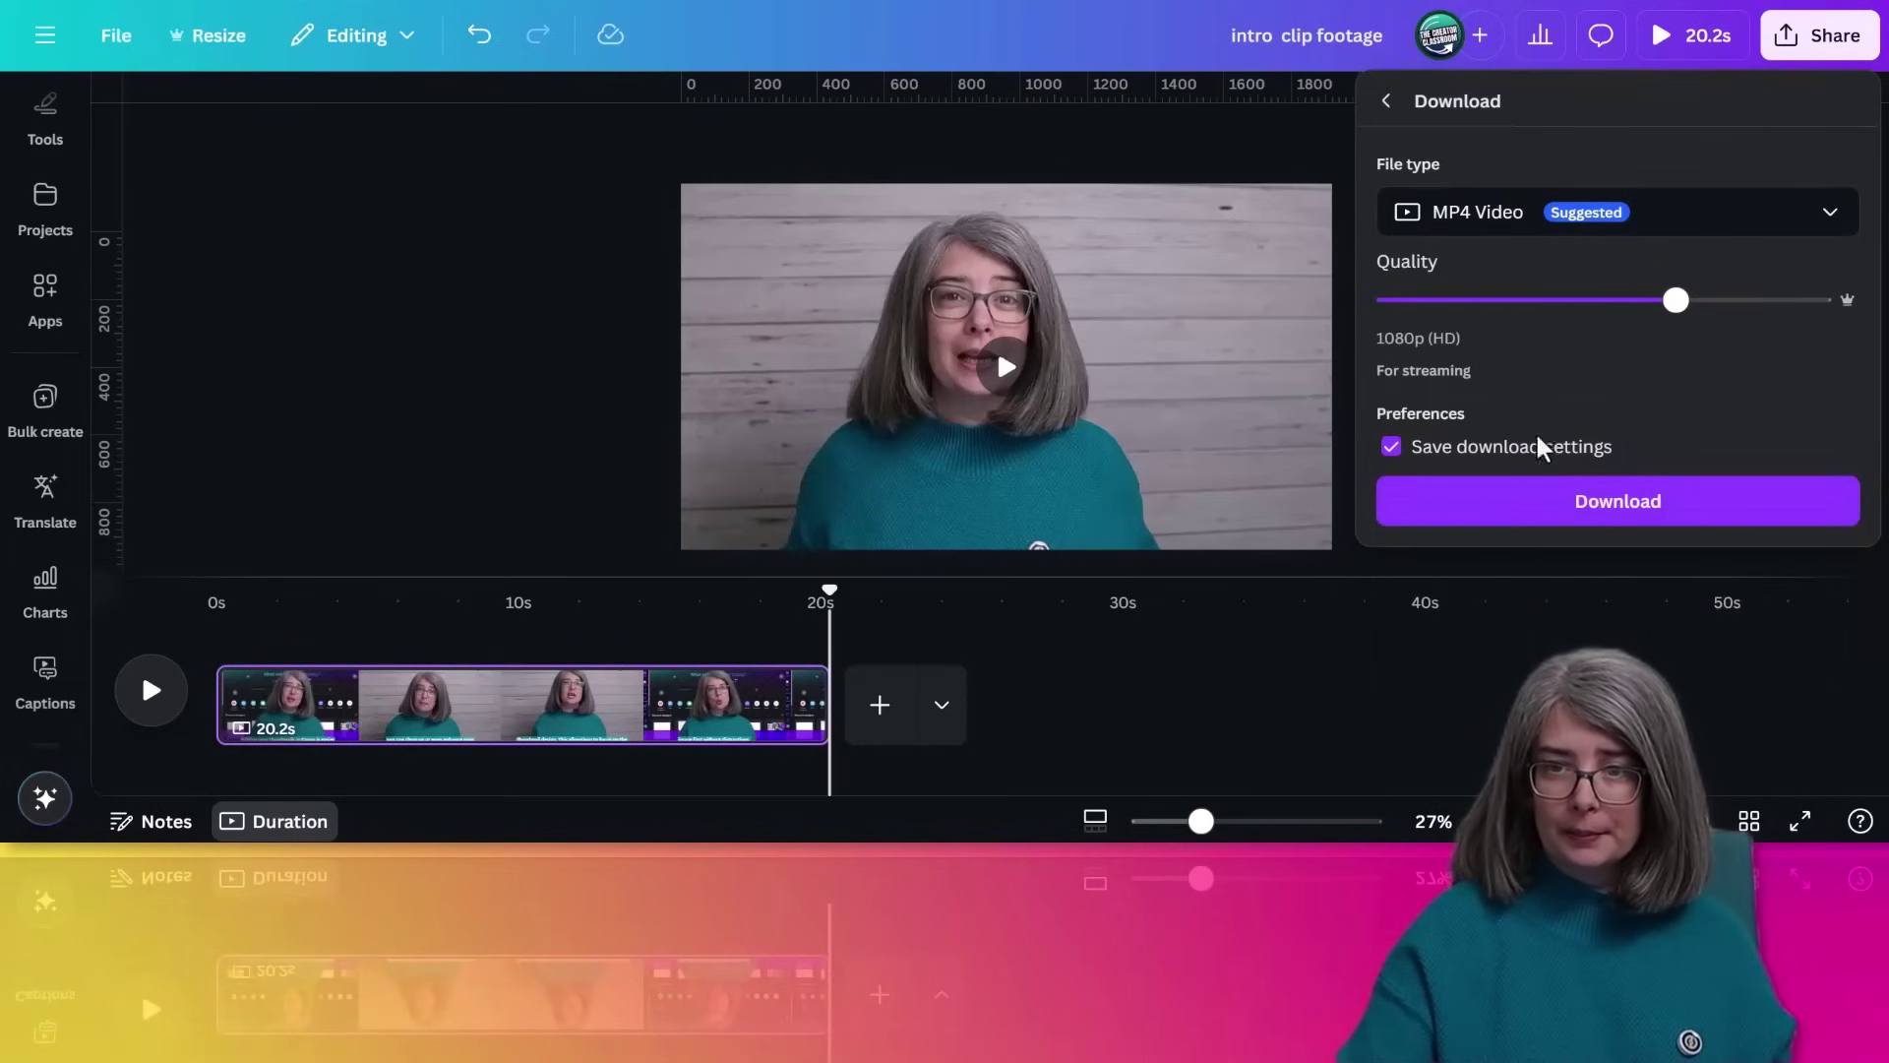
{"action": "left_click", "coordinate": [1648, 512]}
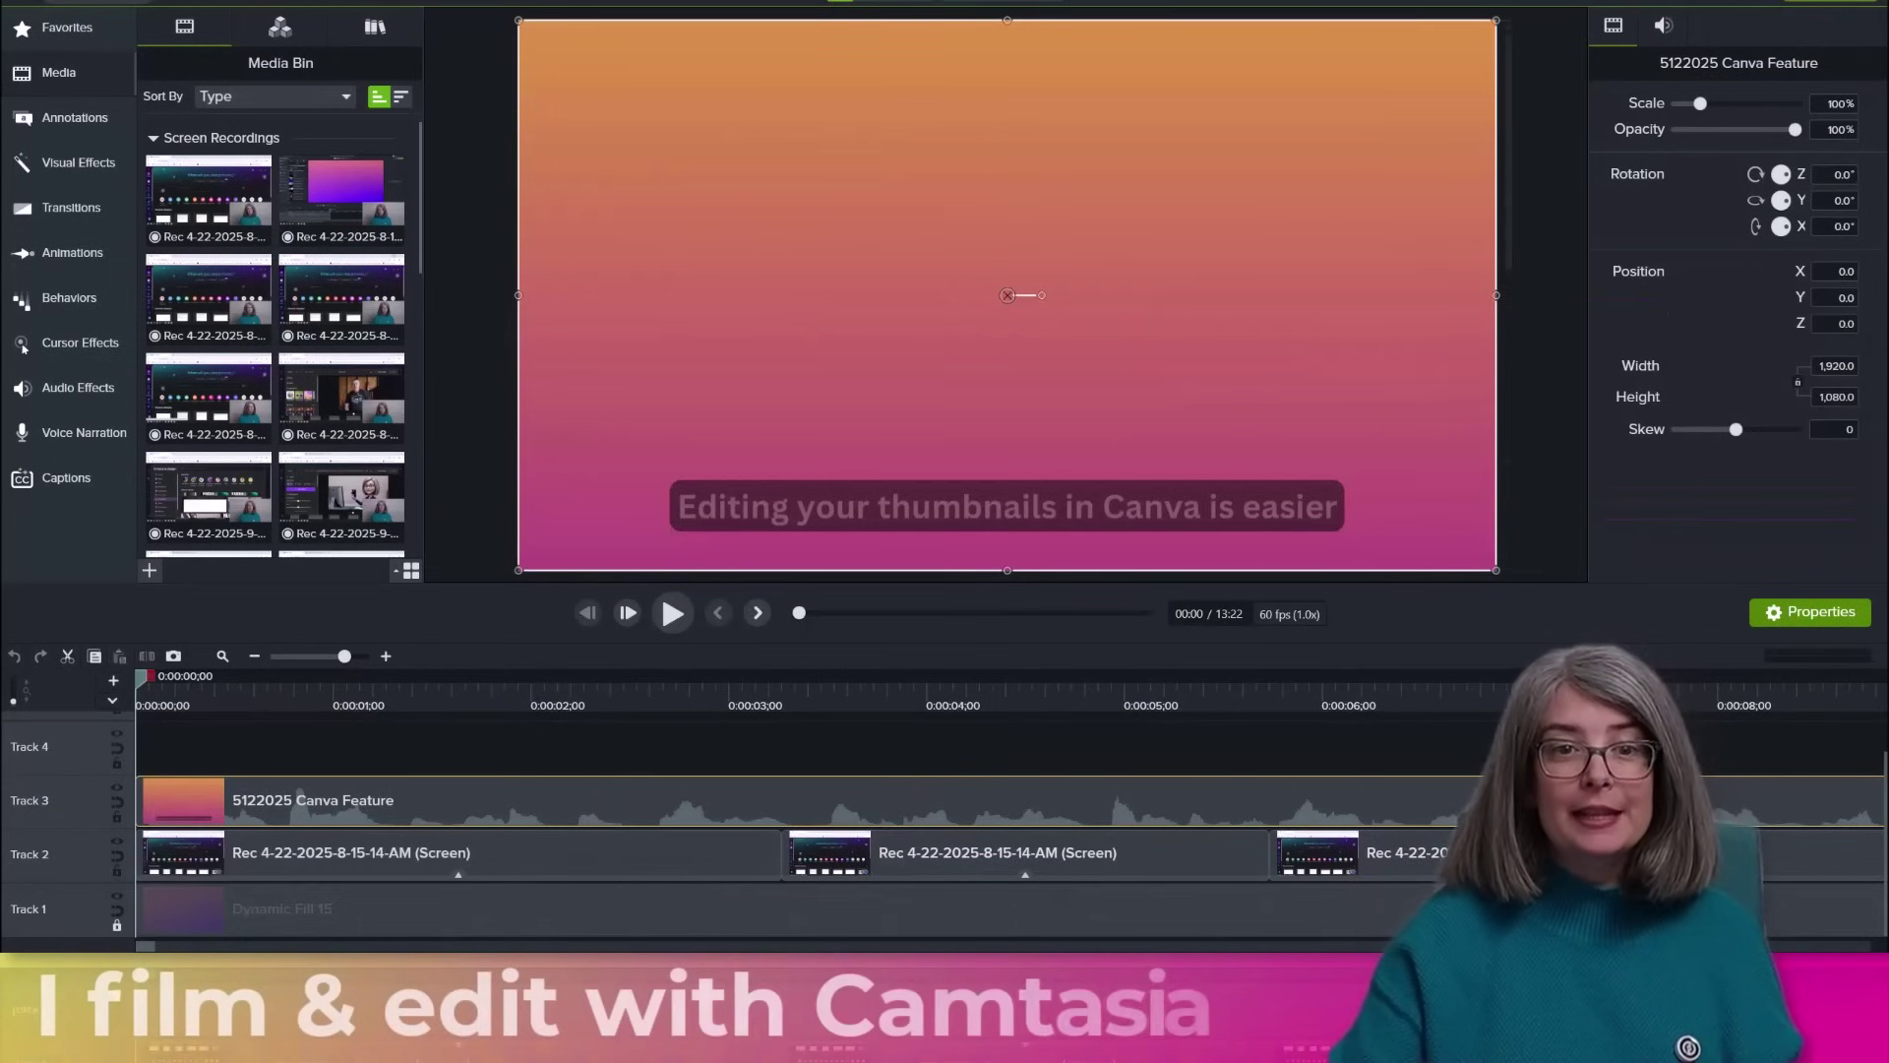
Step: Preview the Canva intro on Track 3, then slide the screen recording later along Track 2
{"action": "left_click", "coordinate": [592, 807]}
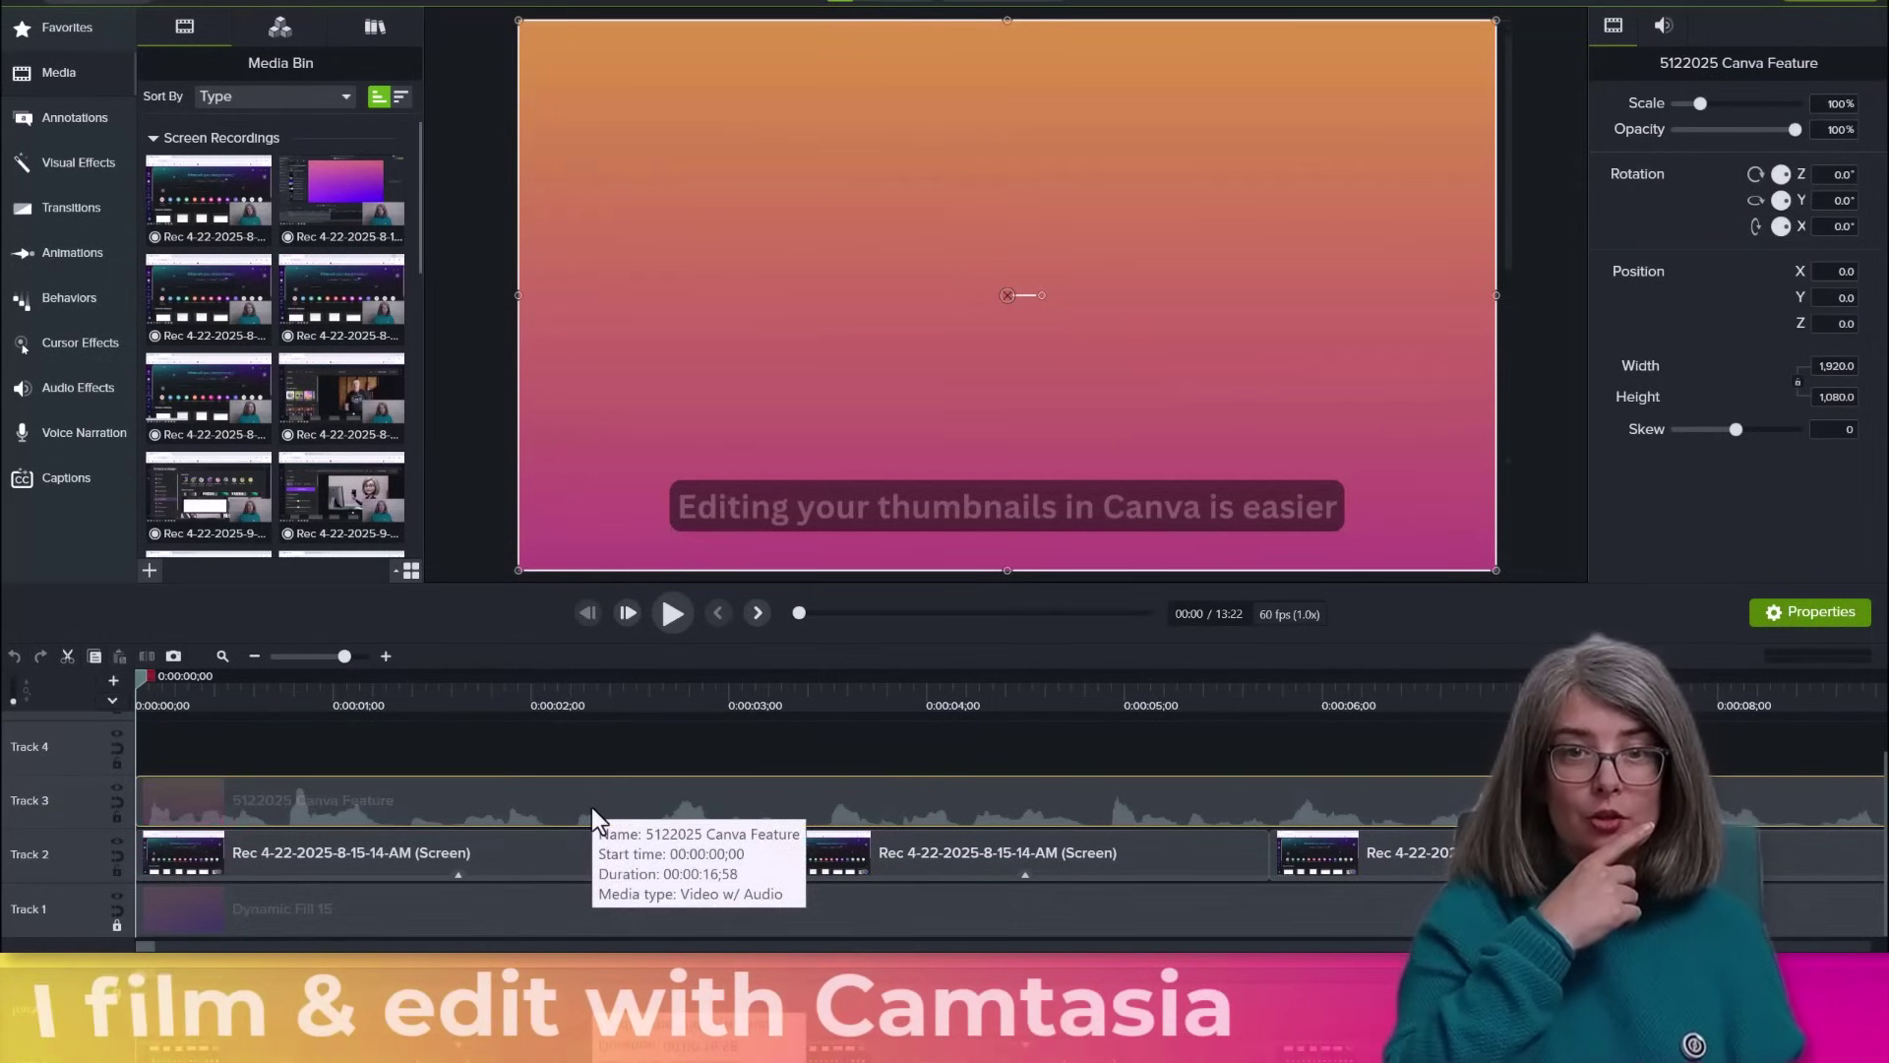
{"action": "key", "text": "space"}
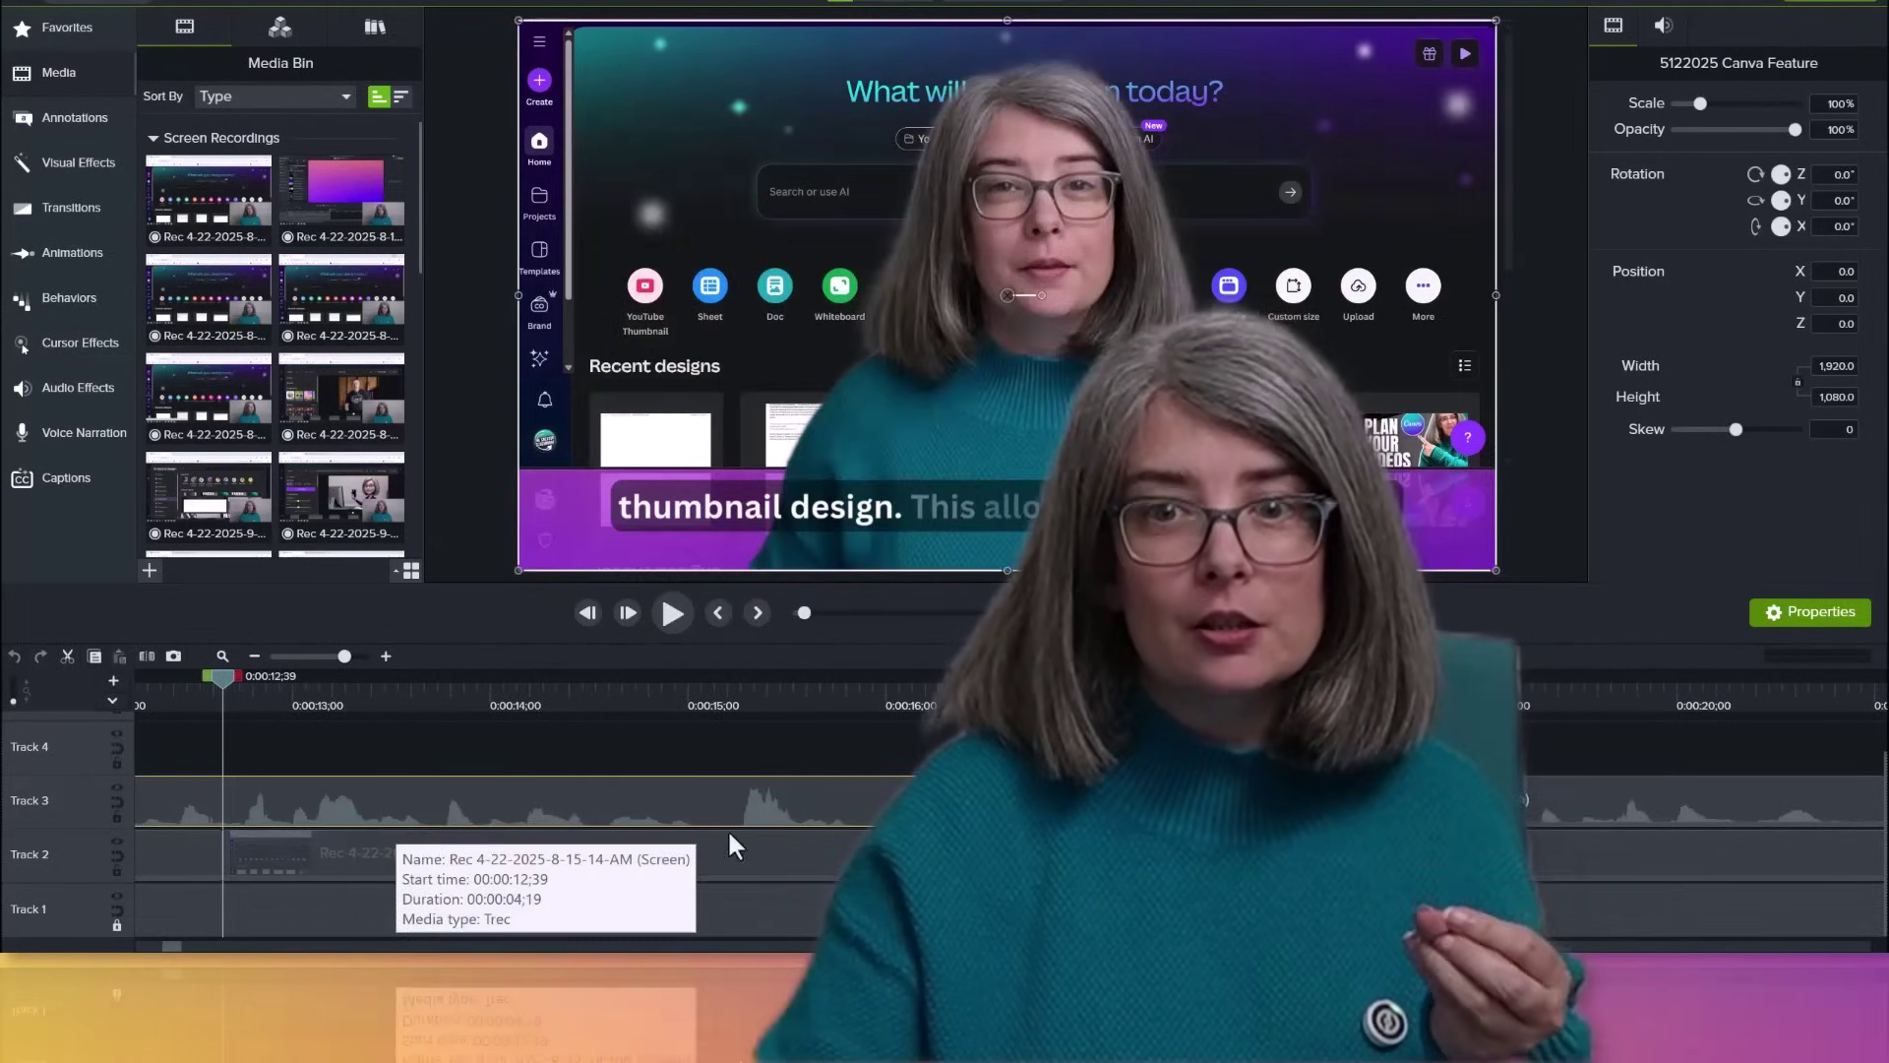
{"action": "left_click_drag", "start_coordinate": [729, 834], "coordinate": [729, 837]}
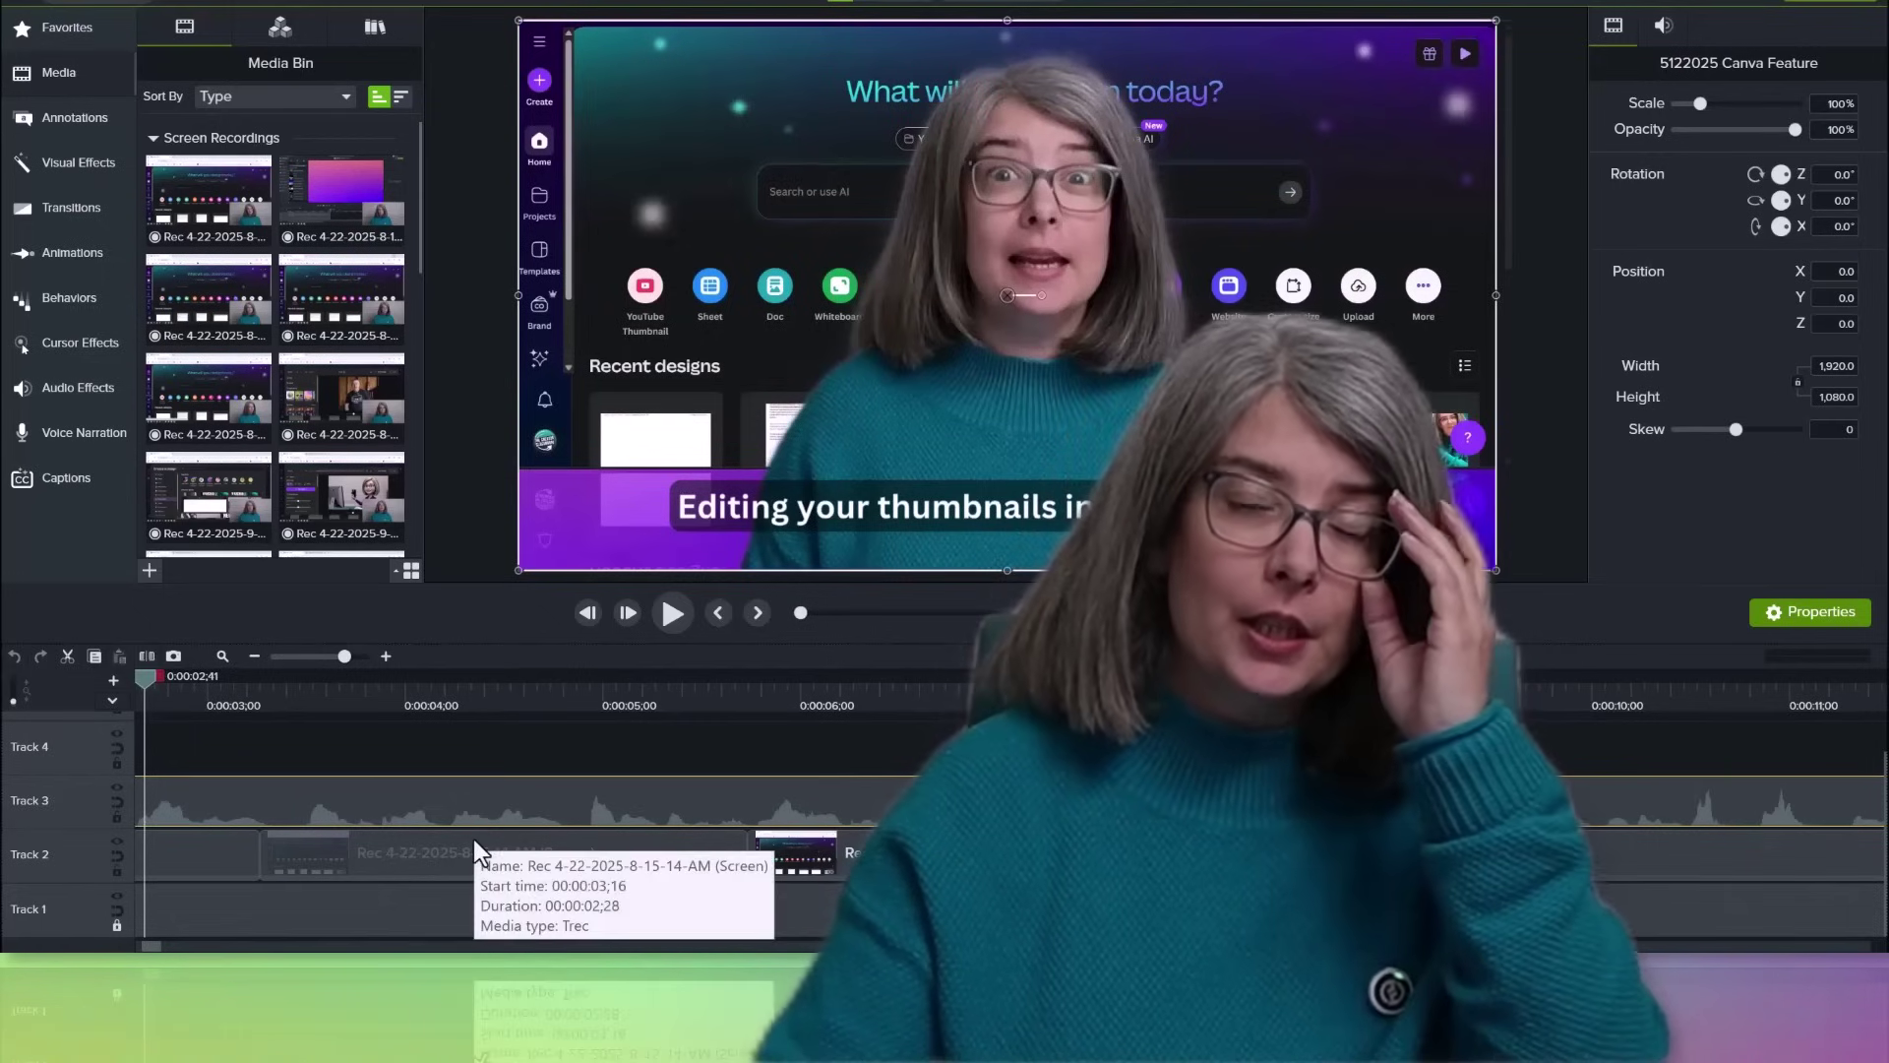
{"action": "left_click_drag", "start_coordinate": [474, 838], "coordinate": [474, 838]}
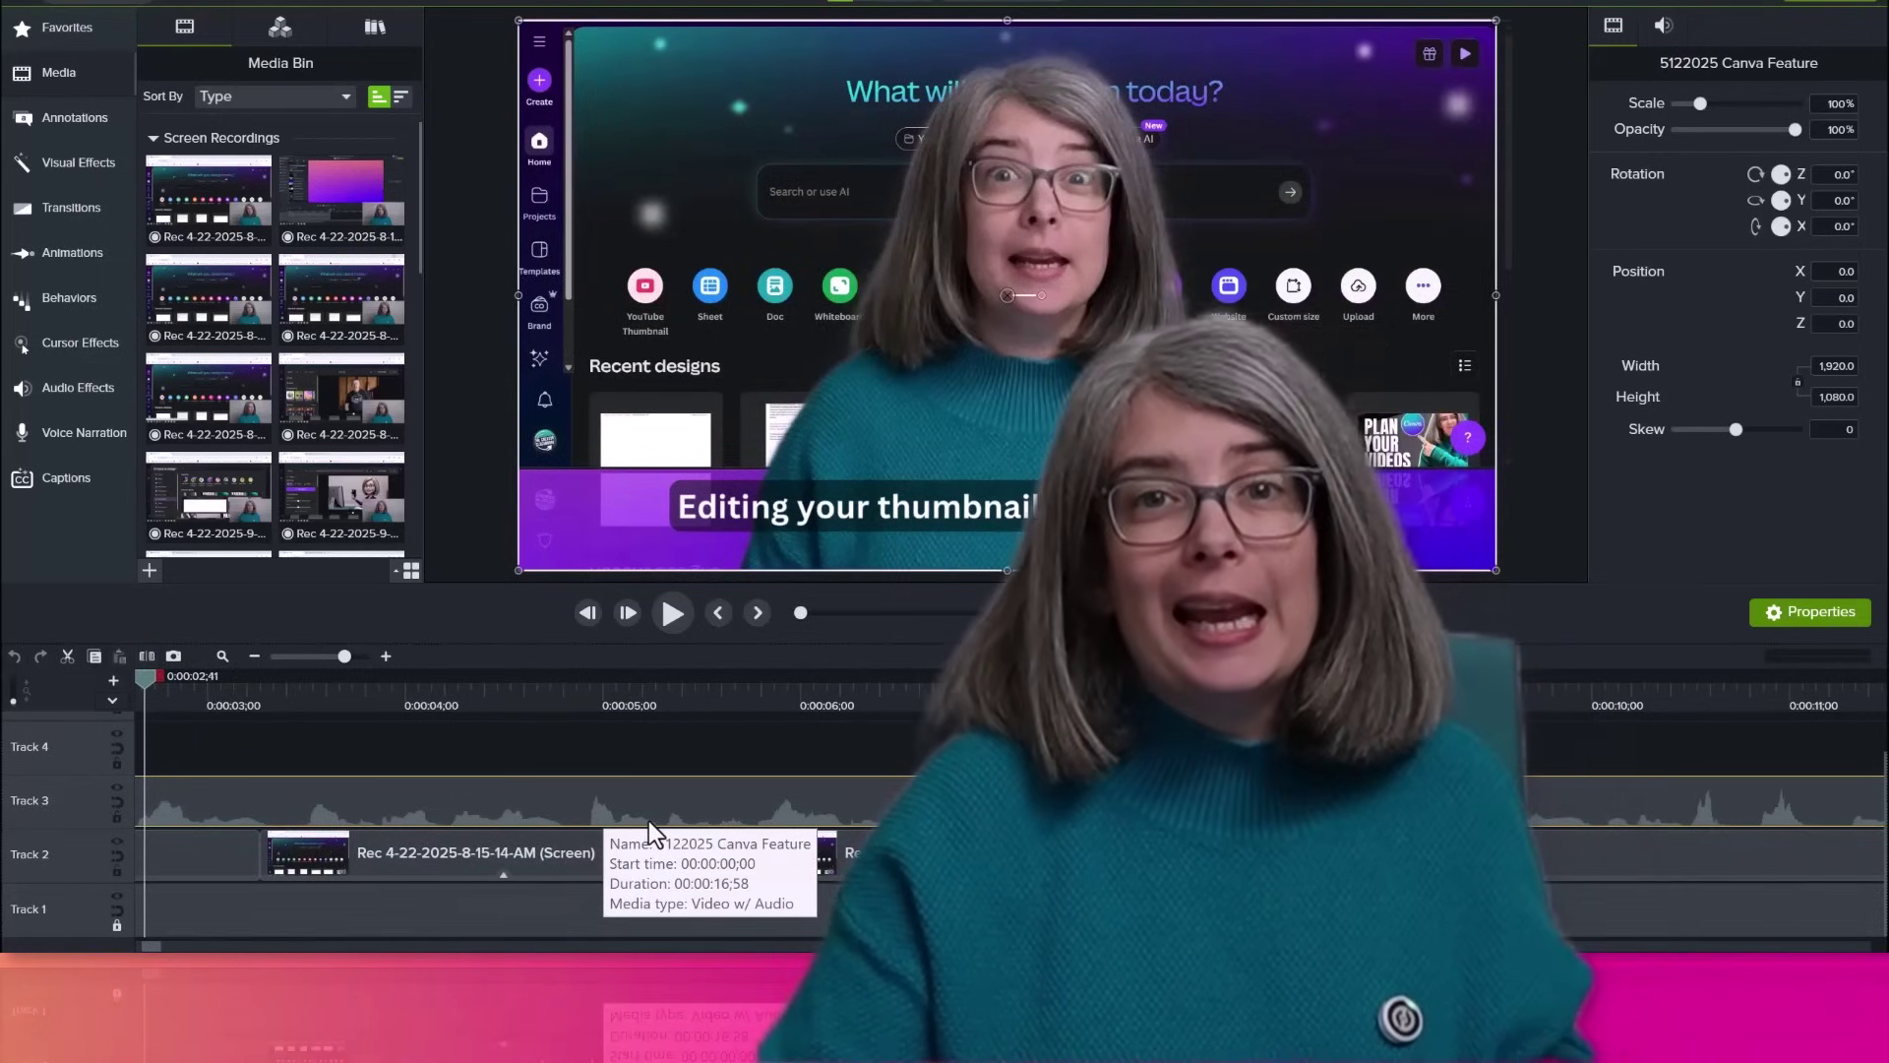